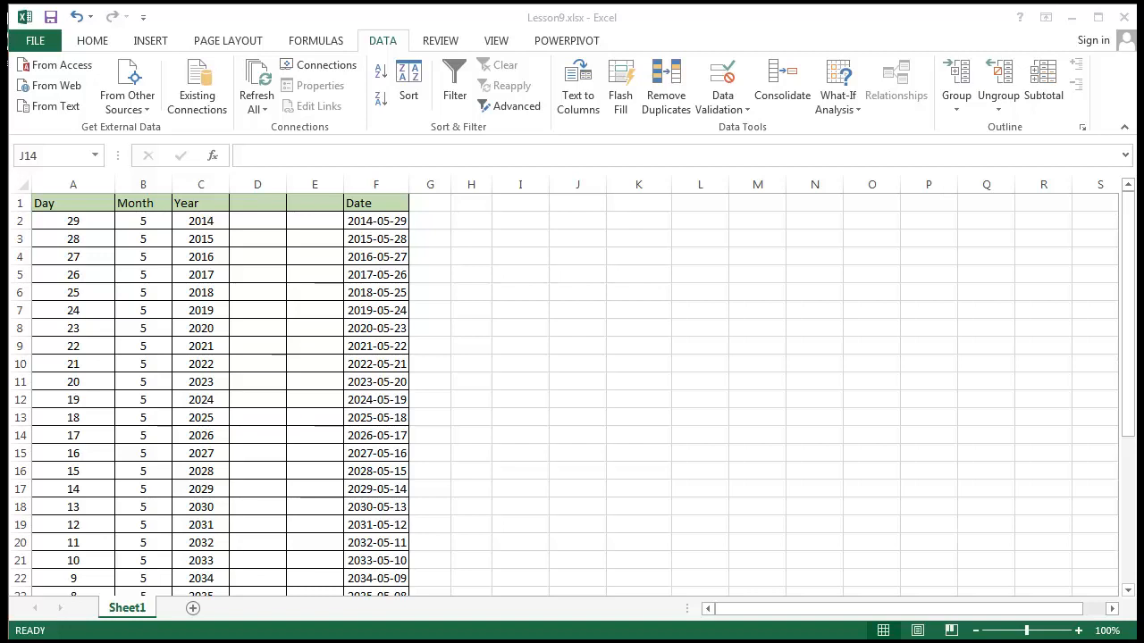
# Enter the formula =DAY(F2) in cell D2 to extract the day from the first date
pyautogui.click(526, 348)
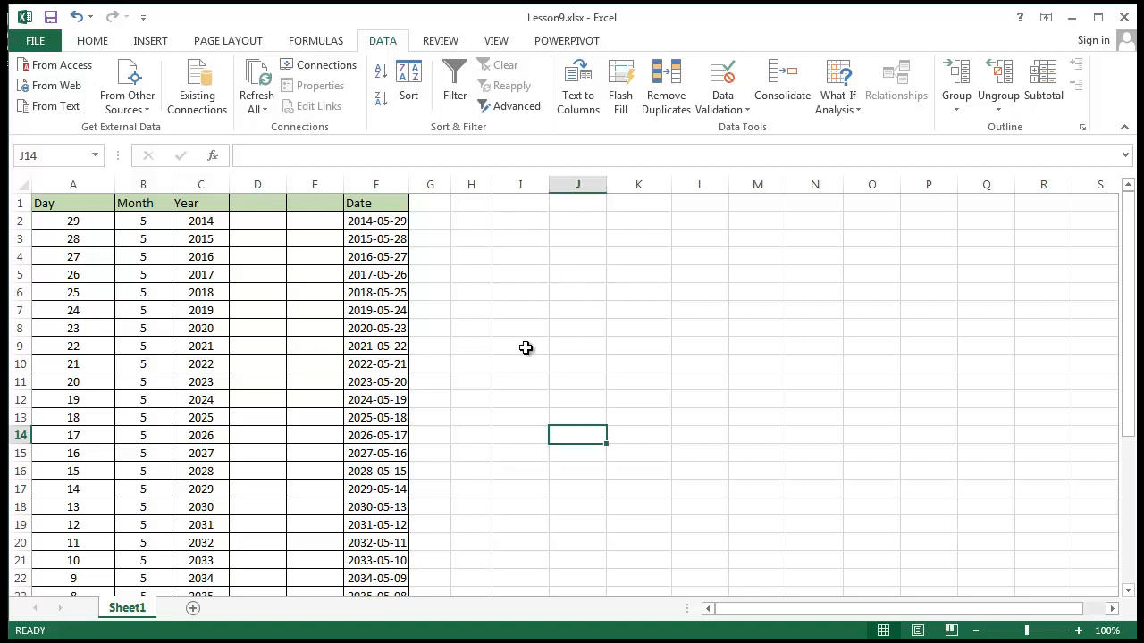
pyautogui.click(265, 253)
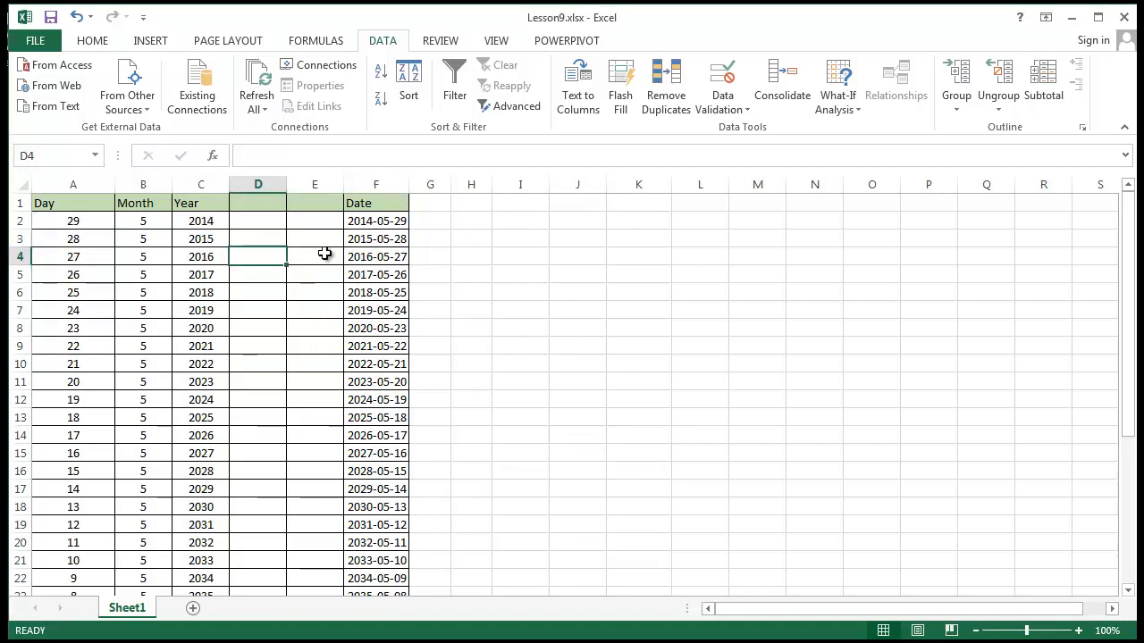
pyautogui.click(258, 227)
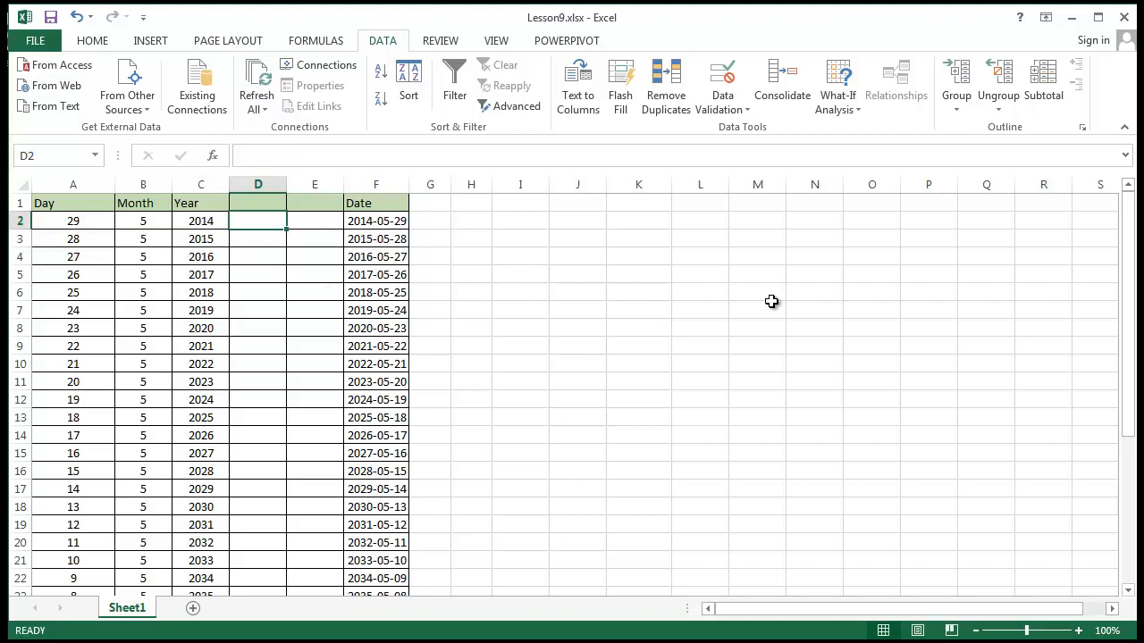
pyautogui.write('=Day')
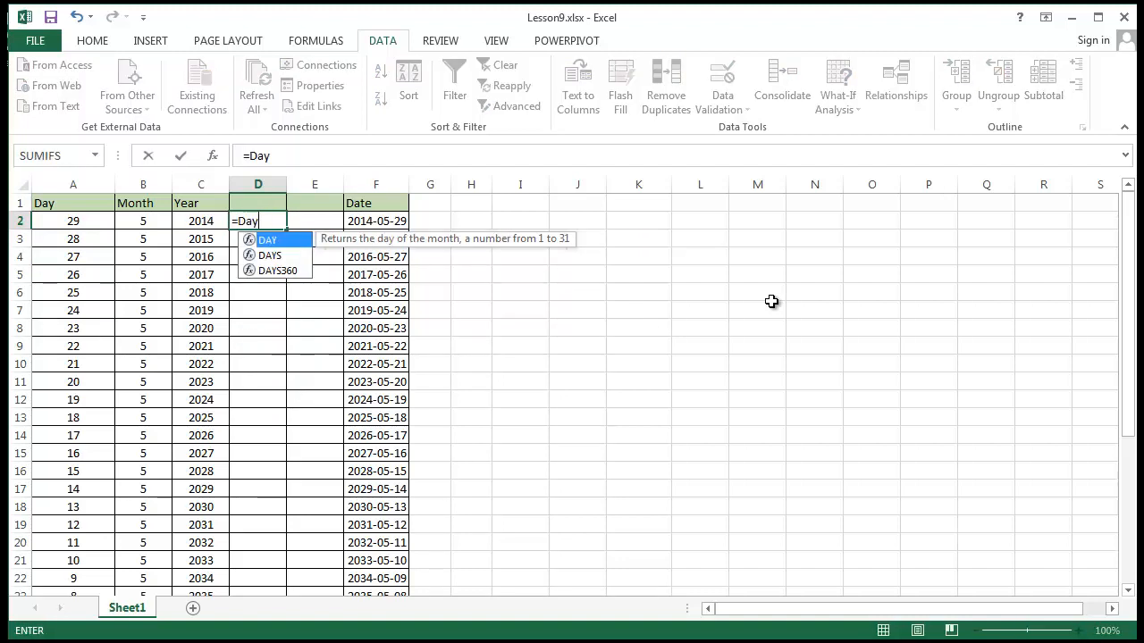
pyautogui.write('(')
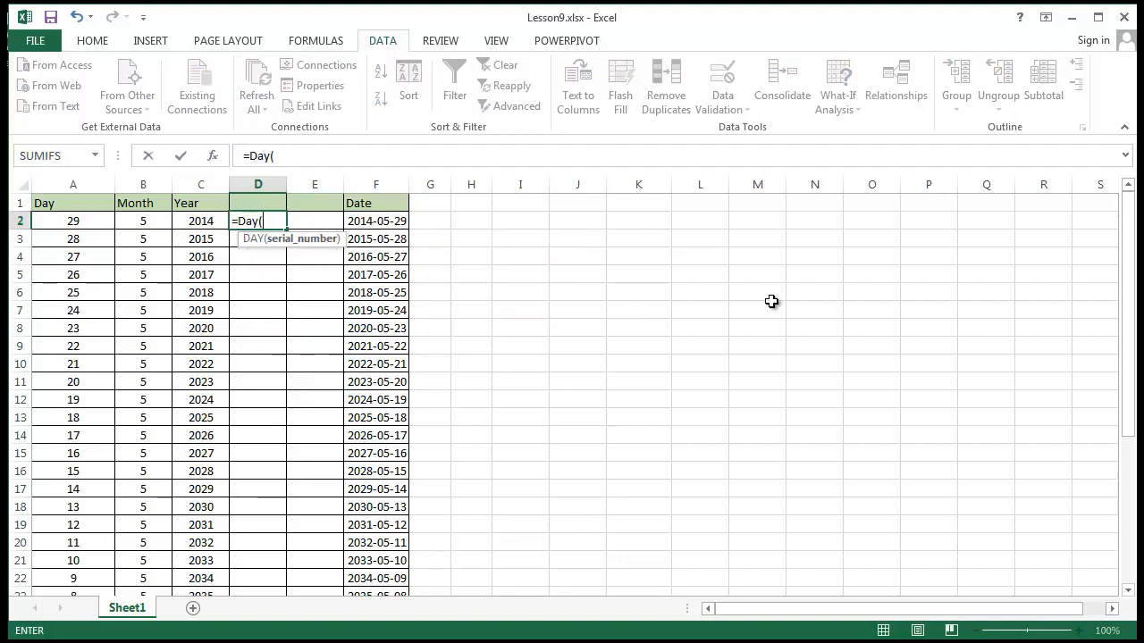
pyautogui.click(375, 223)
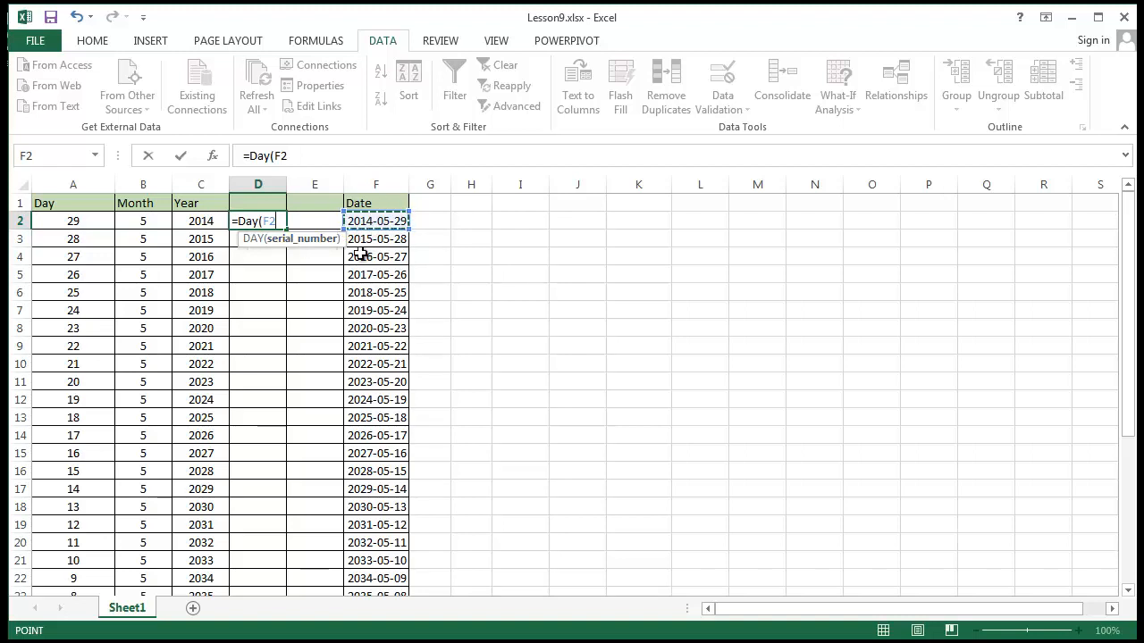
pyautogui.write(')')
pyautogui.press('Return')
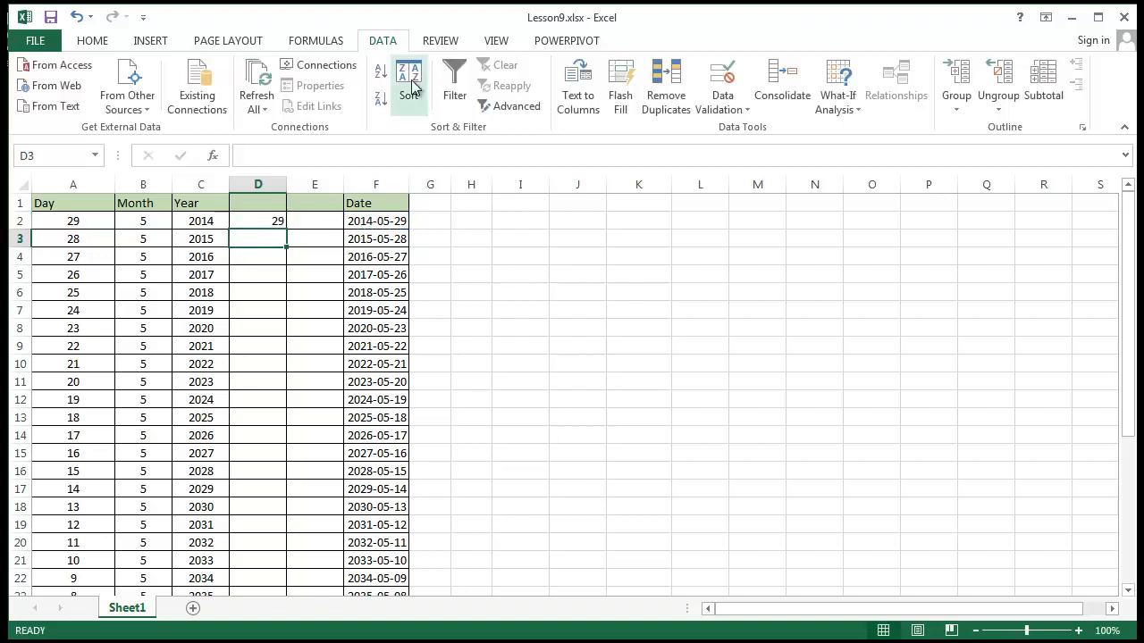
# Compare the formula behind the date in F2 with the day formula in D2
pyautogui.click(566, 308)
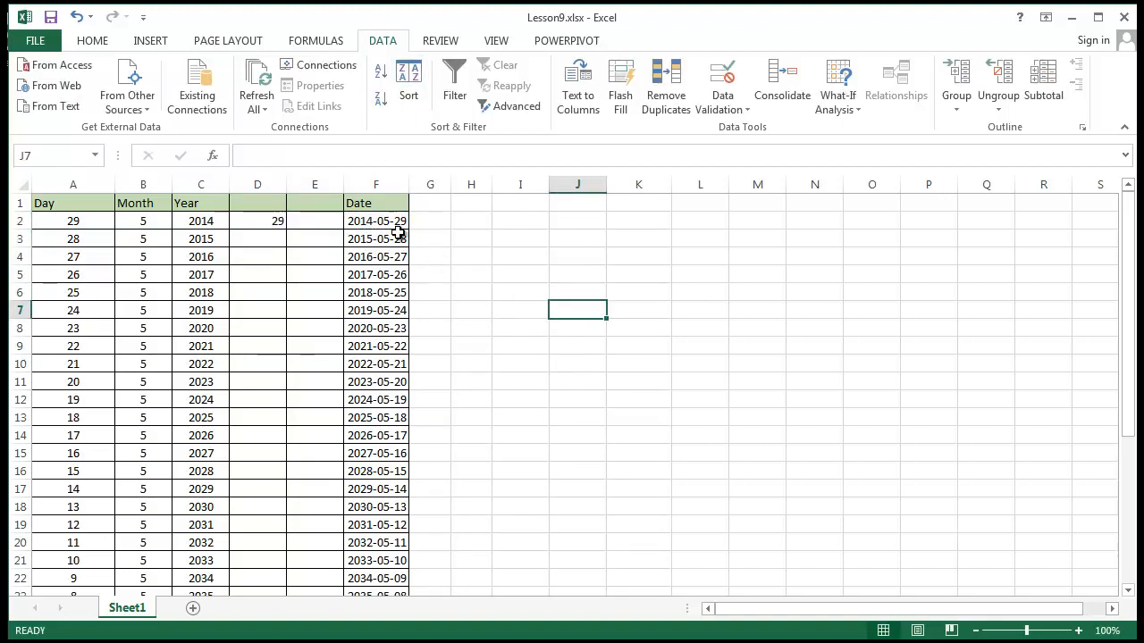
pyautogui.click(393, 224)
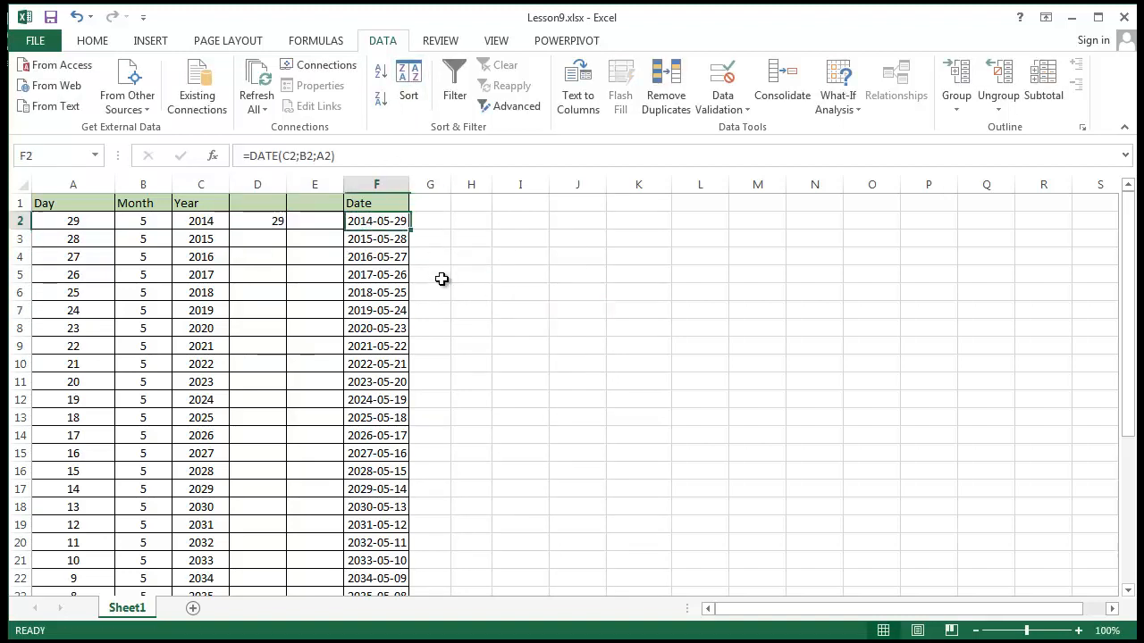
pyautogui.click(282, 223)
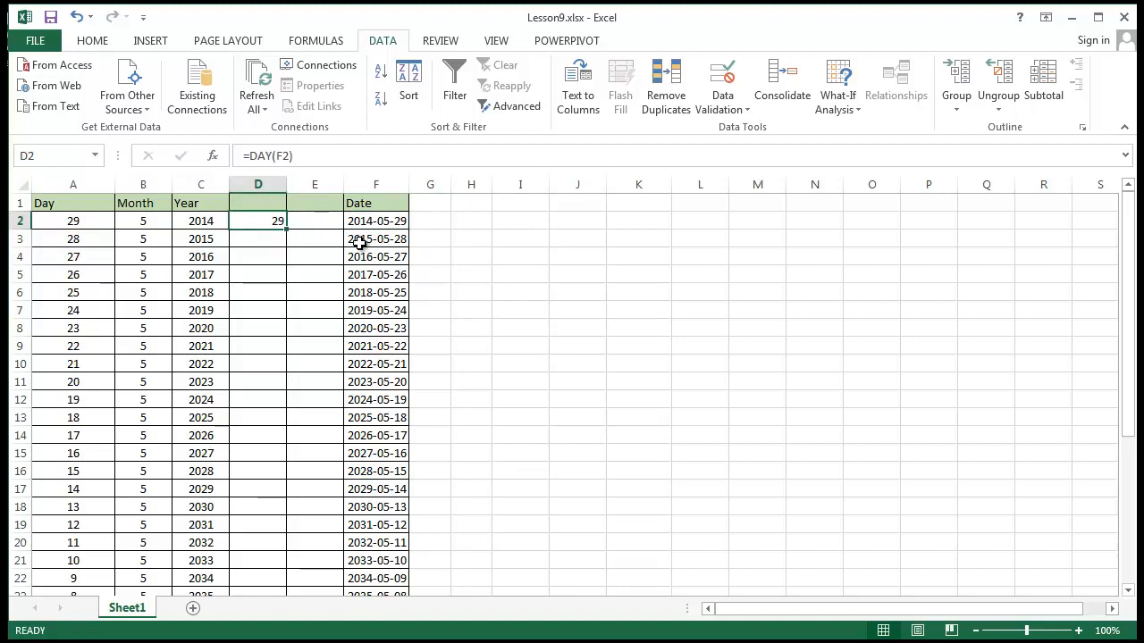
pyautogui.click(400, 221)
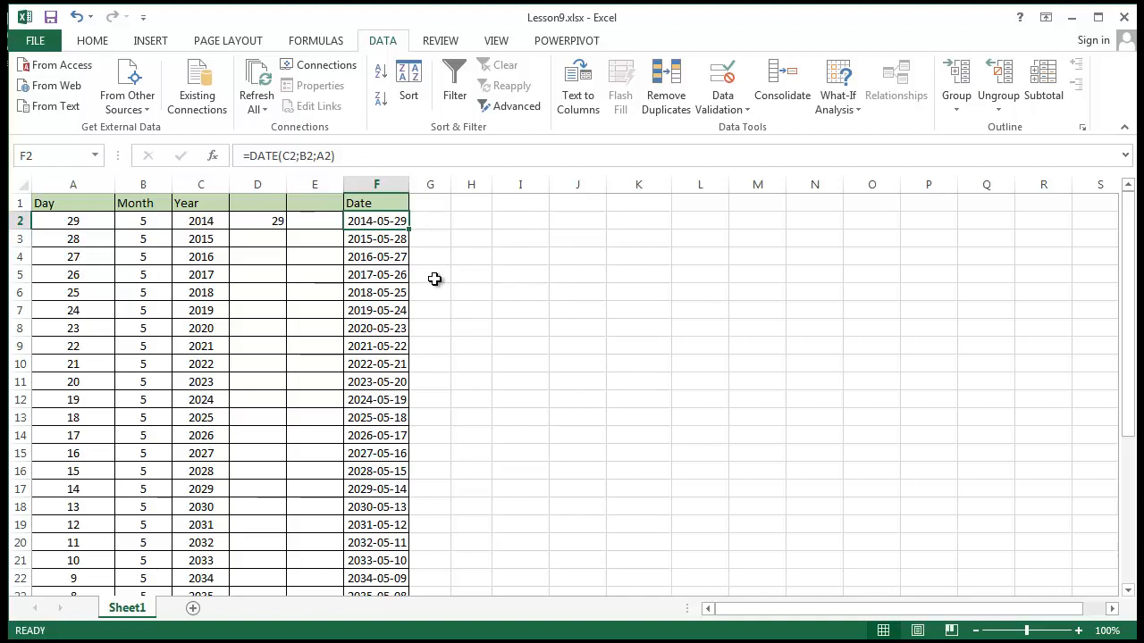
pyautogui.click(473, 221)
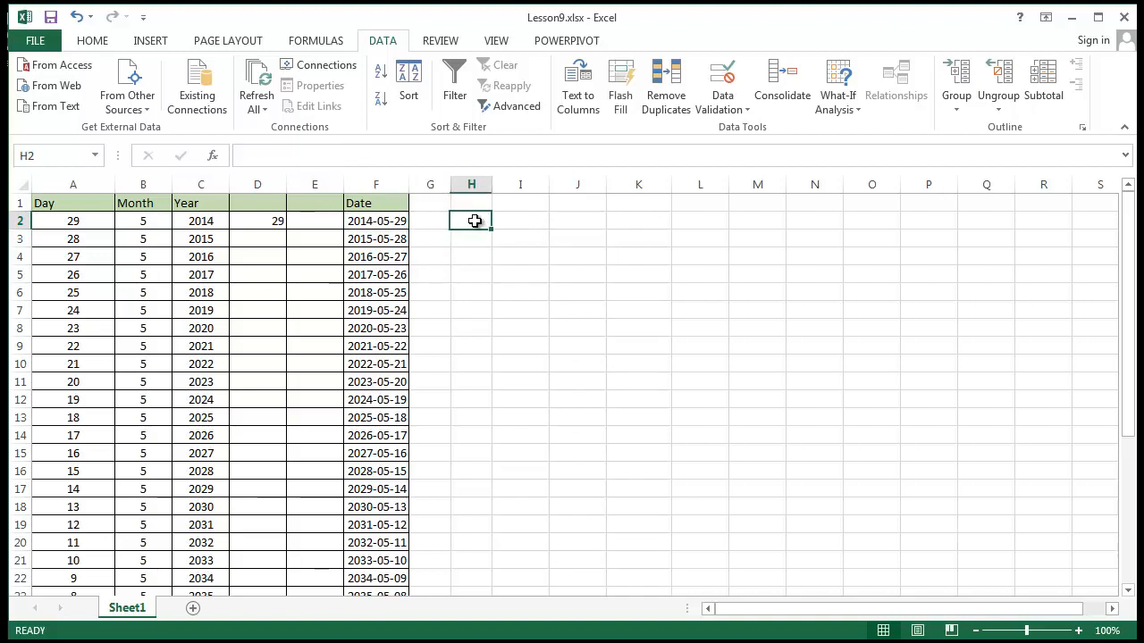
pyautogui.click(371, 223)
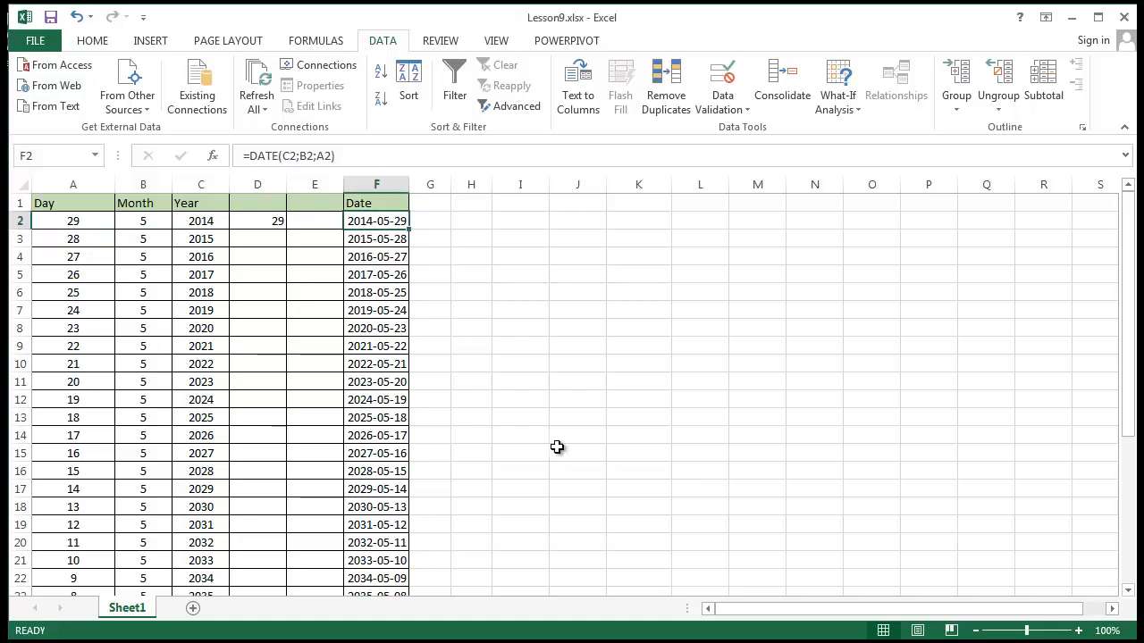
# Enter the formula =MONTH(F3) in cell D3 to extract the month from the second date
pyautogui.click(277, 239)
pyautogui.write('=')
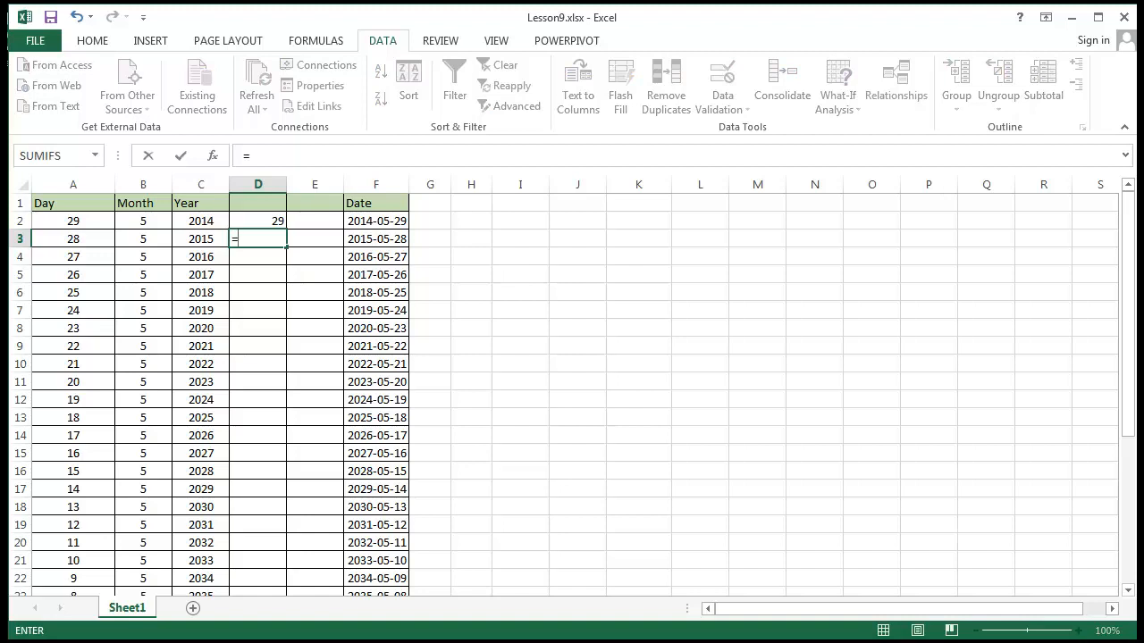
pyautogui.write('mon')
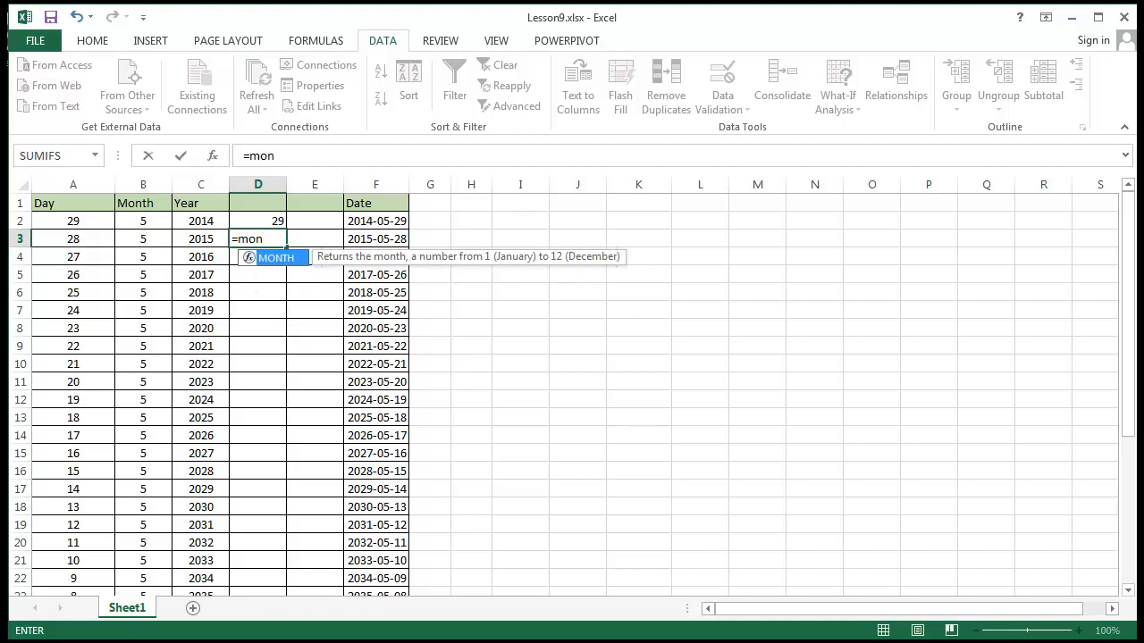
pyautogui.press('Right')
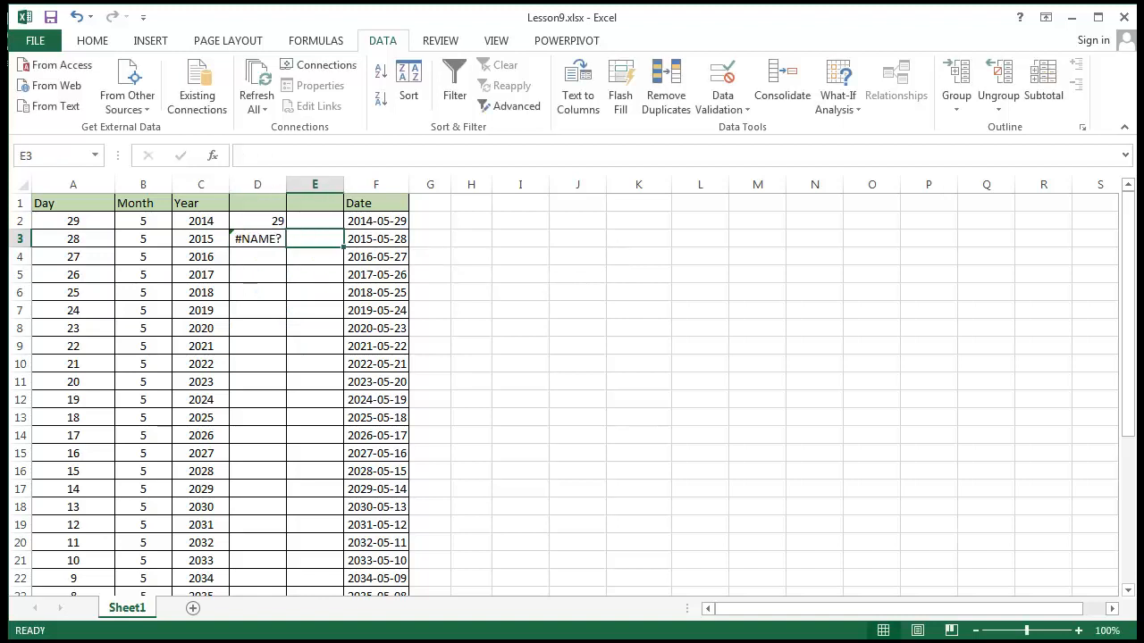
pyautogui.click(269, 242)
pyautogui.press('F2')
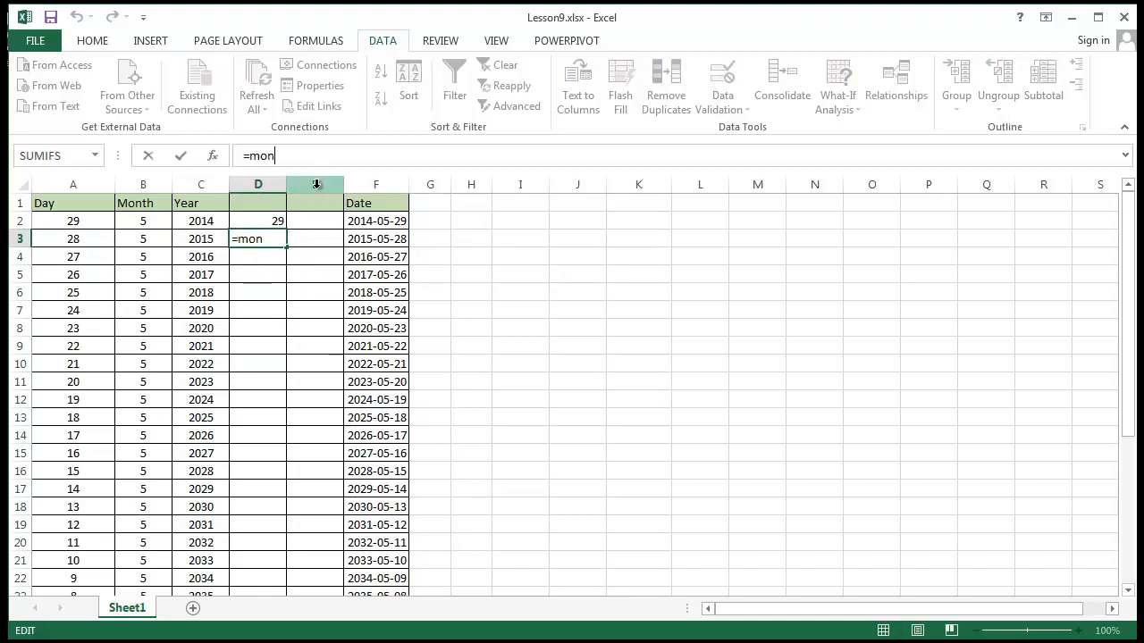
pyautogui.write('th(')
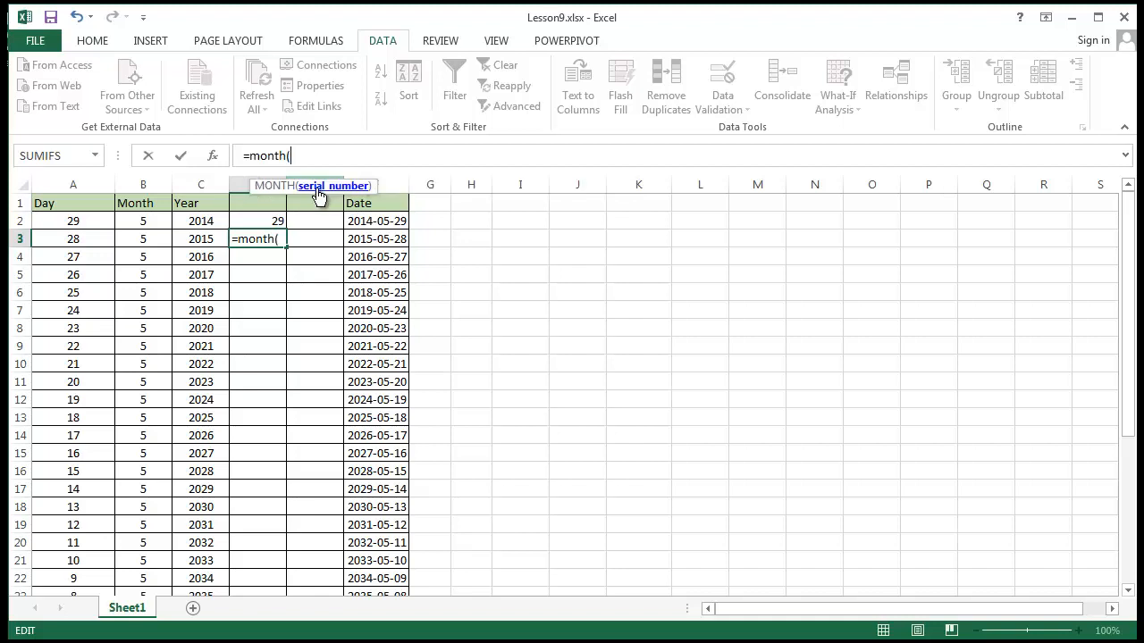
pyautogui.click(380, 241)
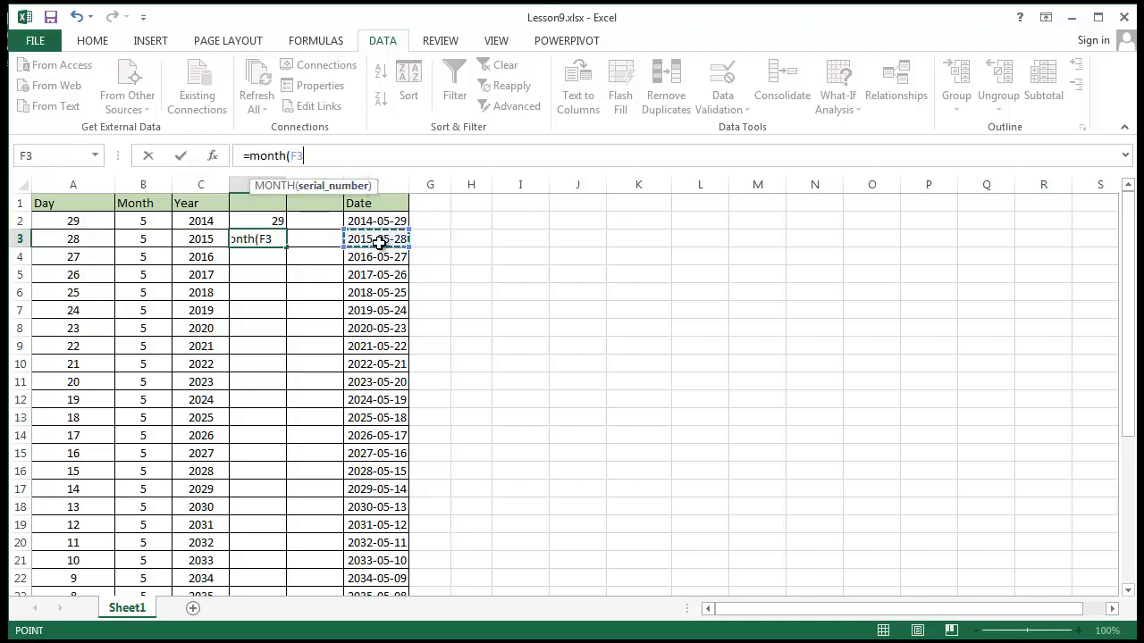
pyautogui.write(')')
pyautogui.press('Return')
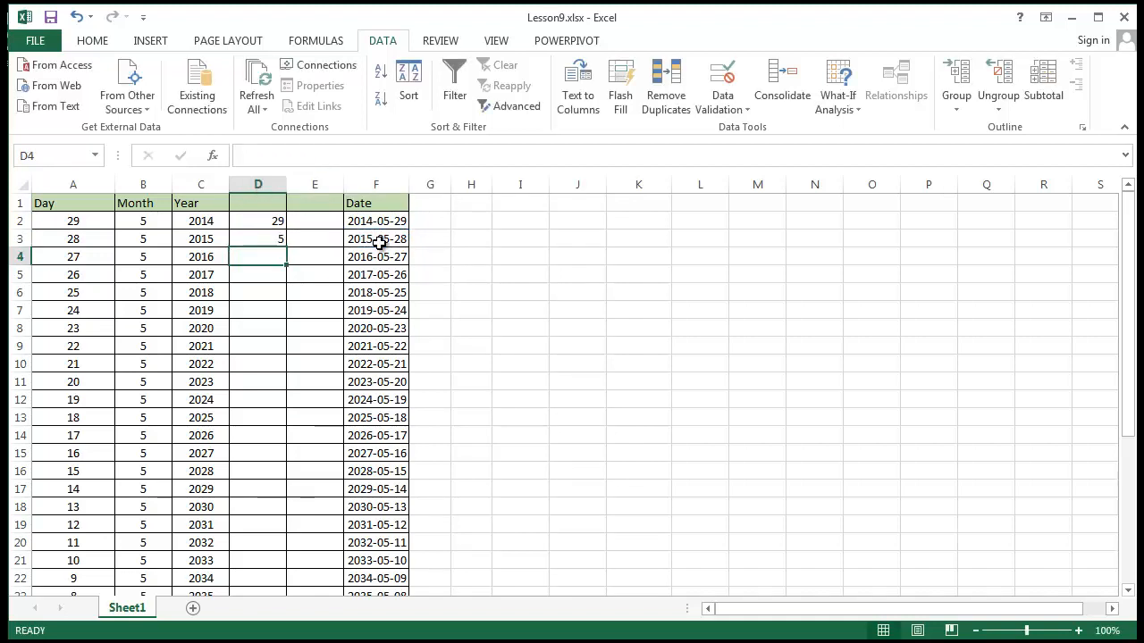
# Enter the formula =YEAR(F4) in cell D4 and select the extracted results in D2:D4
pyautogui.write('=Y')
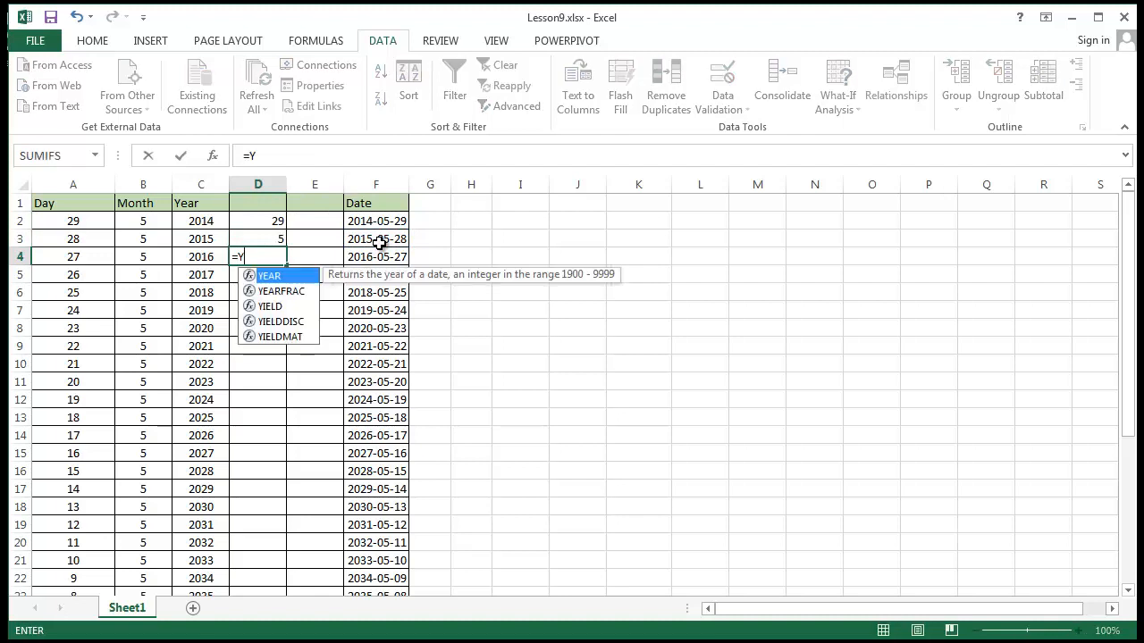
pyautogui.write('ear(')
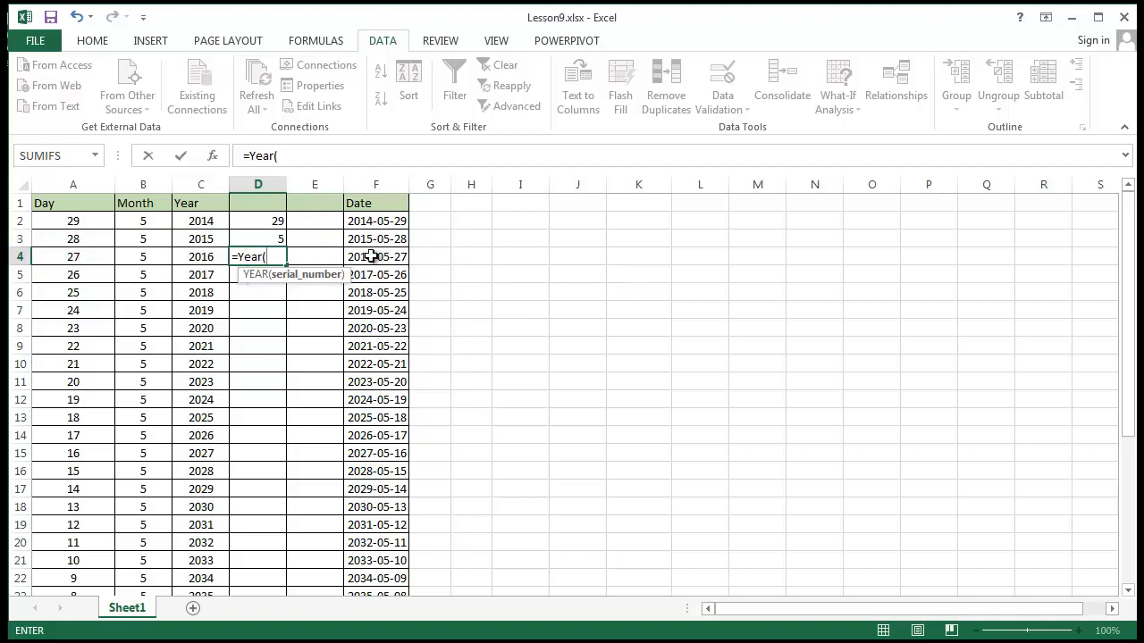
pyautogui.click(368, 256)
pyautogui.press('Return')
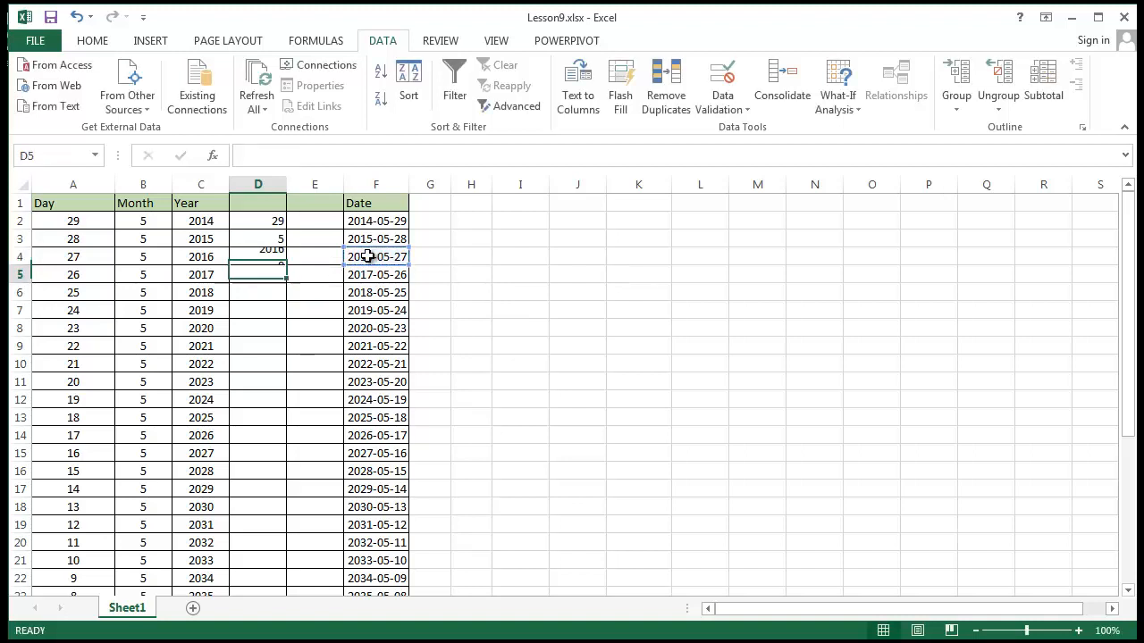
pyautogui.moveTo(511, 306); pyautogui.dragTo(504, 298)
pyautogui.moveTo(254, 218); pyautogui.dragTo(263, 256)
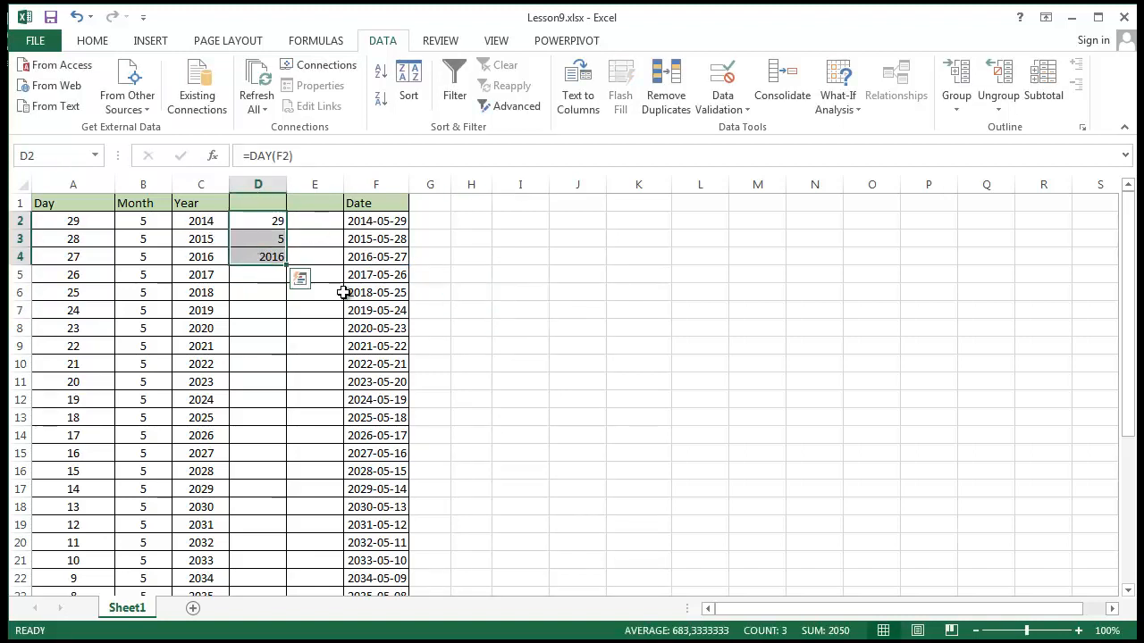
pyautogui.click(368, 292)
pyautogui.click(572, 345)
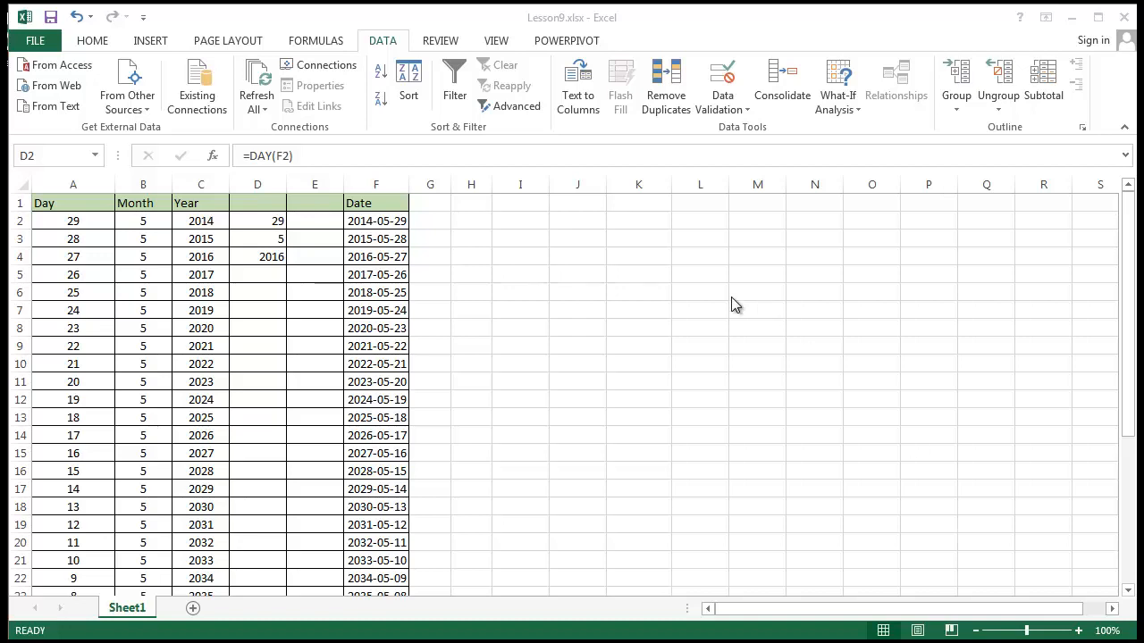
# Enter 01-24-15 in cell K5 and check the number format applied to that cell
pyautogui.click(648, 284)
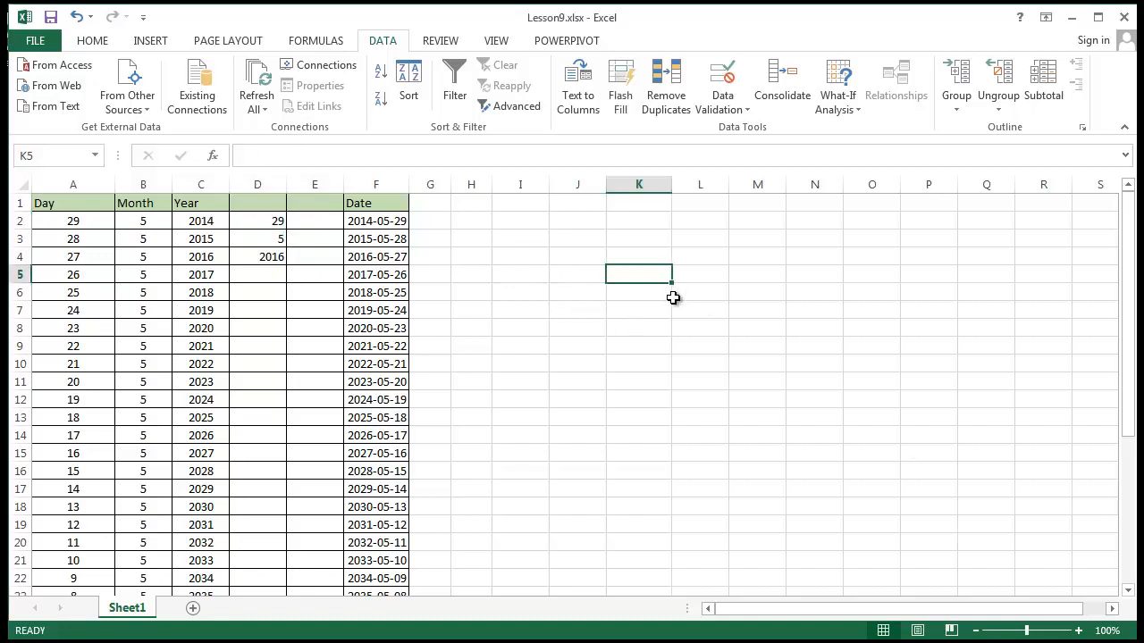
pyautogui.write('01-')
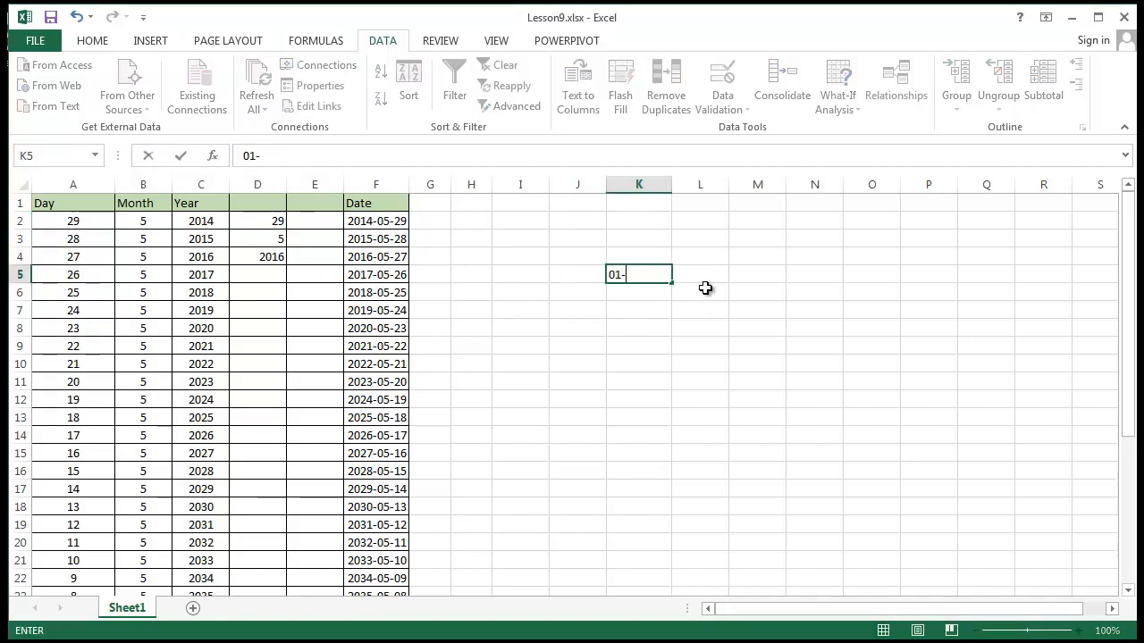
pyautogui.write('24-15')
pyautogui.press('Return')
pyautogui.click(639, 275)
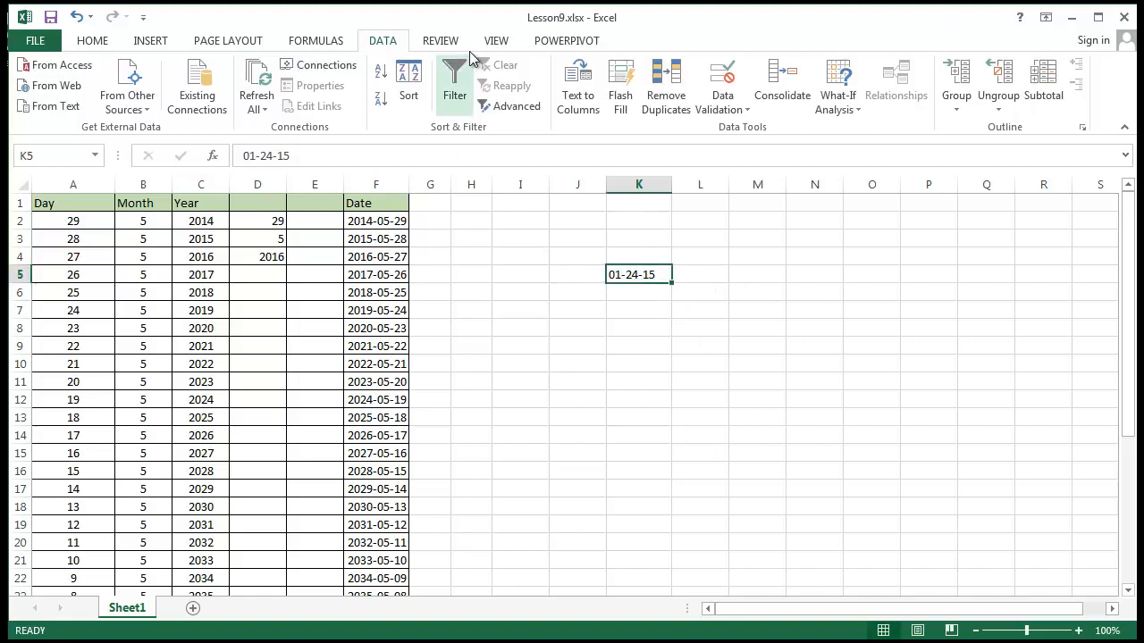
pyautogui.click(77, 45)
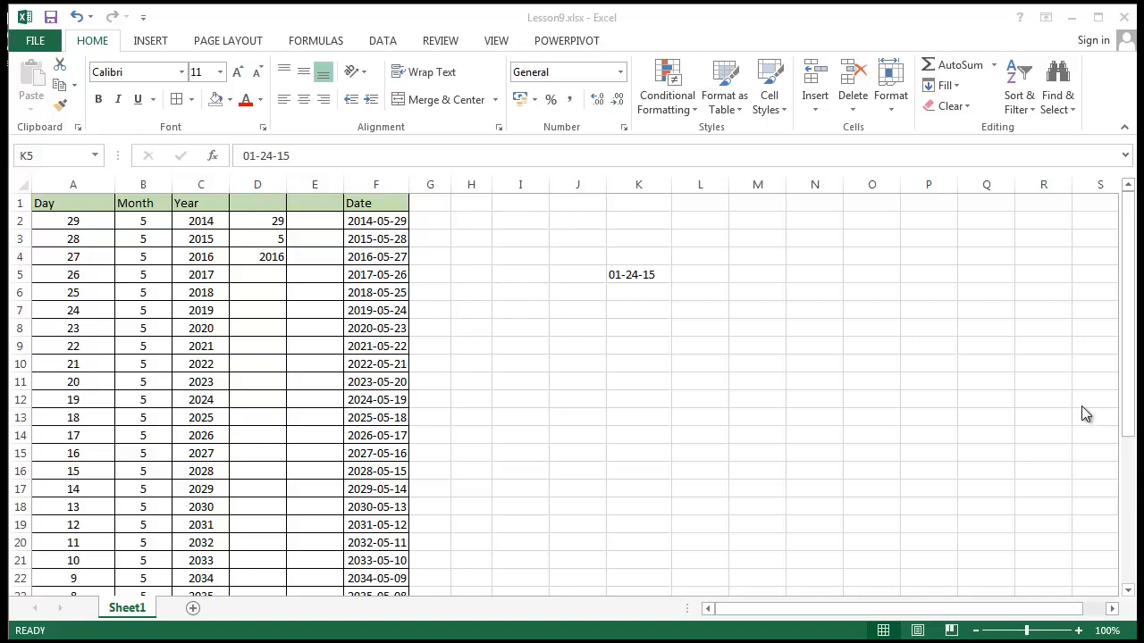
# Enter the slash-separated date 8/5/2015 in cell K8
pyautogui.click(685, 384)
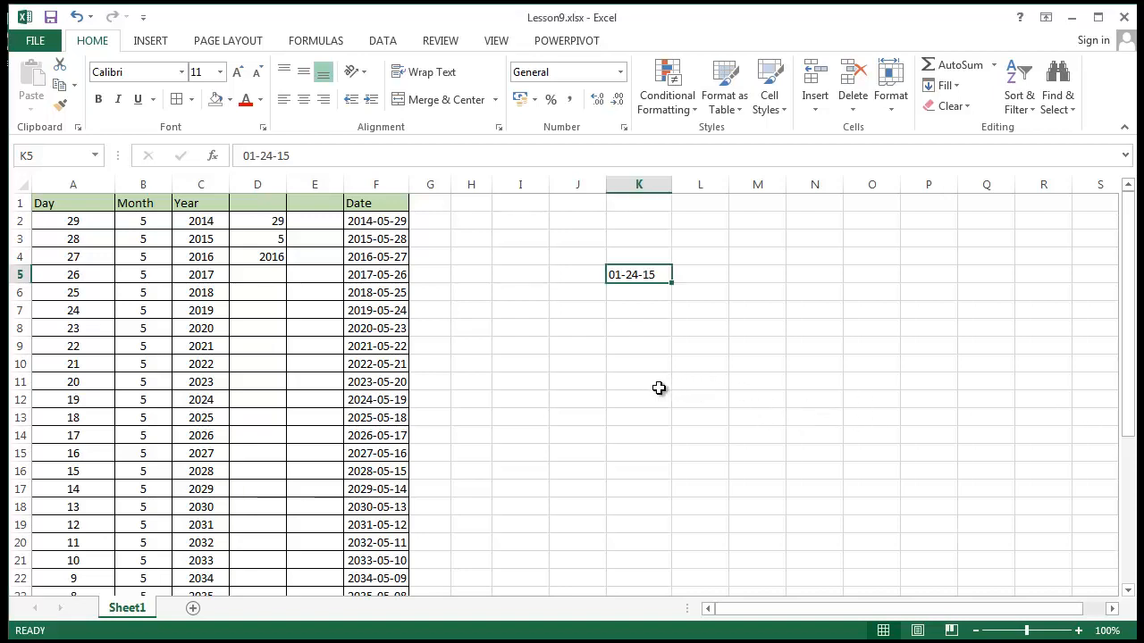
pyautogui.click(684, 400)
pyautogui.click(658, 346)
pyautogui.click(652, 327)
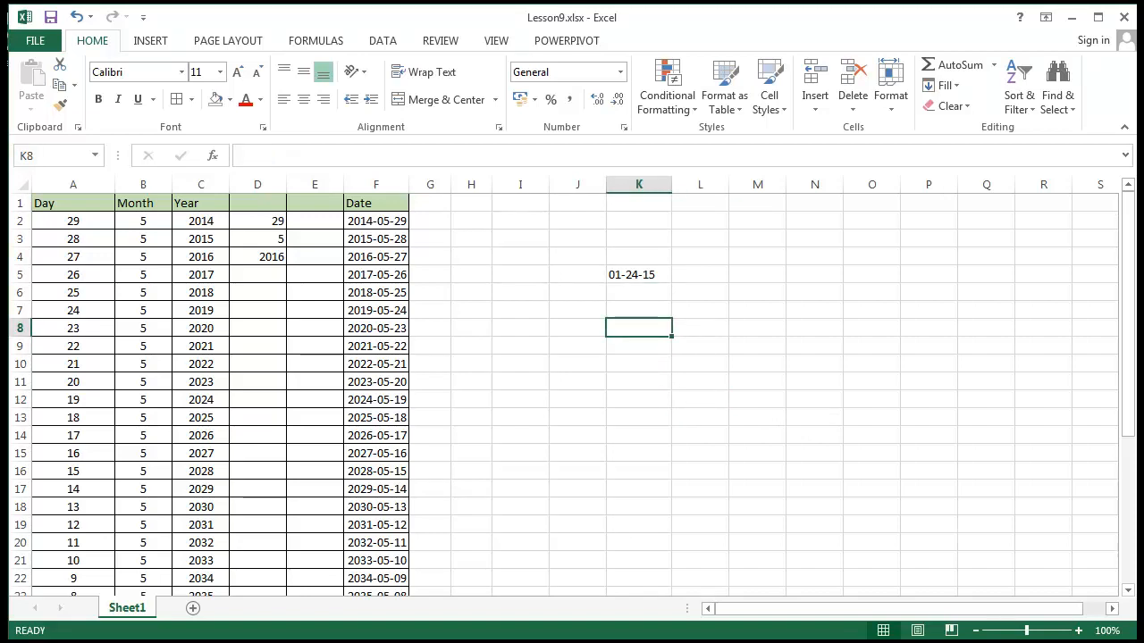
pyautogui.write('8/')
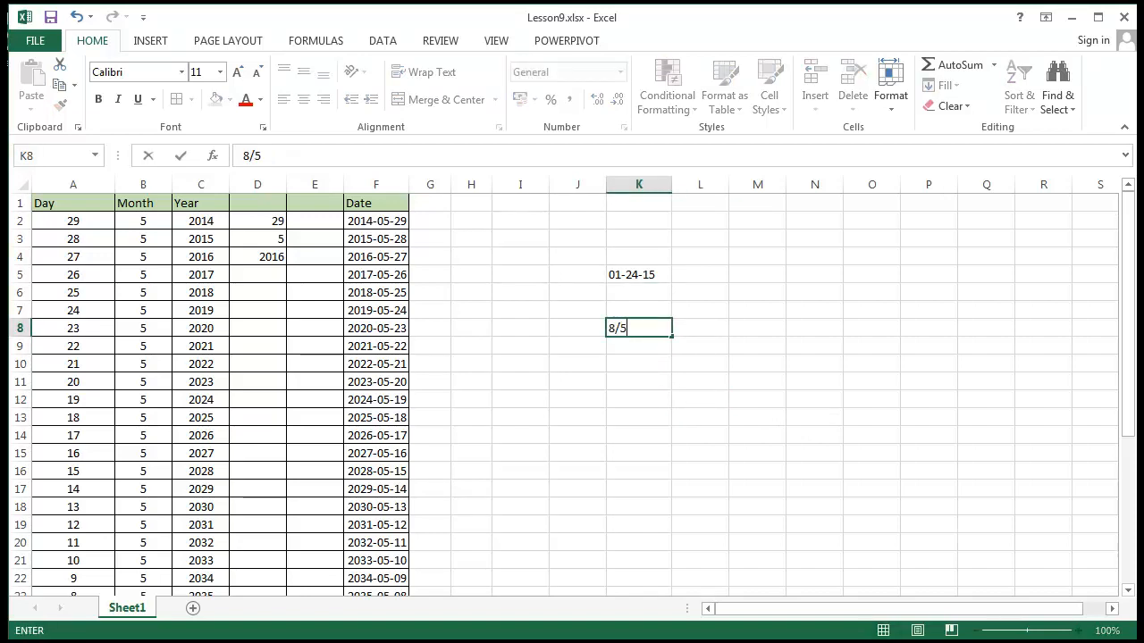
pyautogui.write('5/2015')
pyautogui.press('Return')
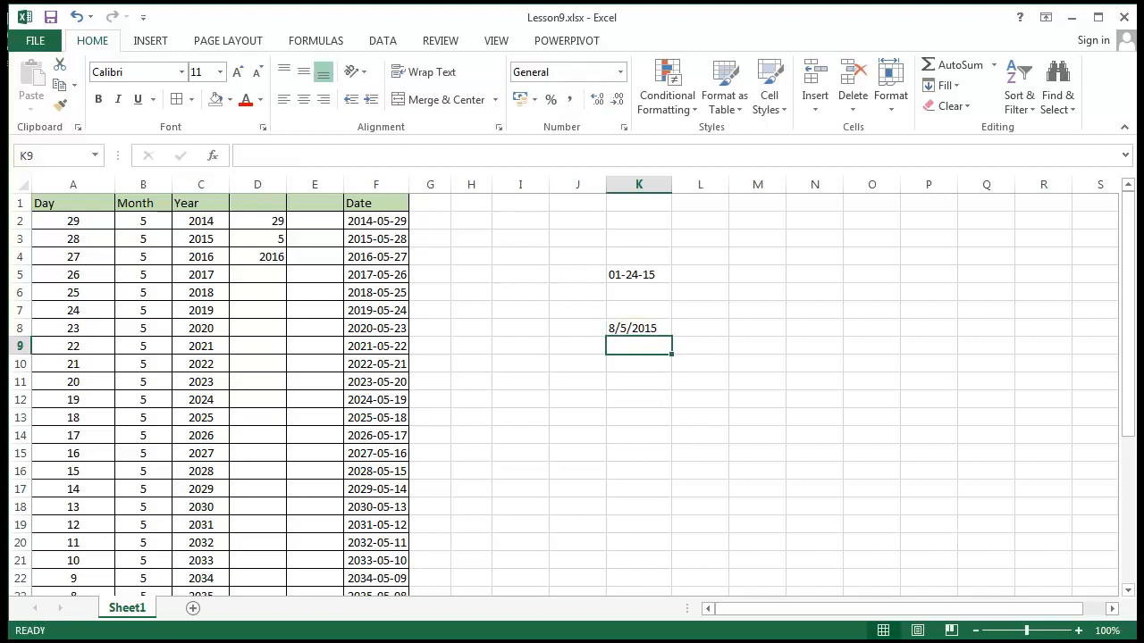
# Enter the date with an abbreviated month name, 5-aug-2014, in cell K9
pyautogui.write('5-au')
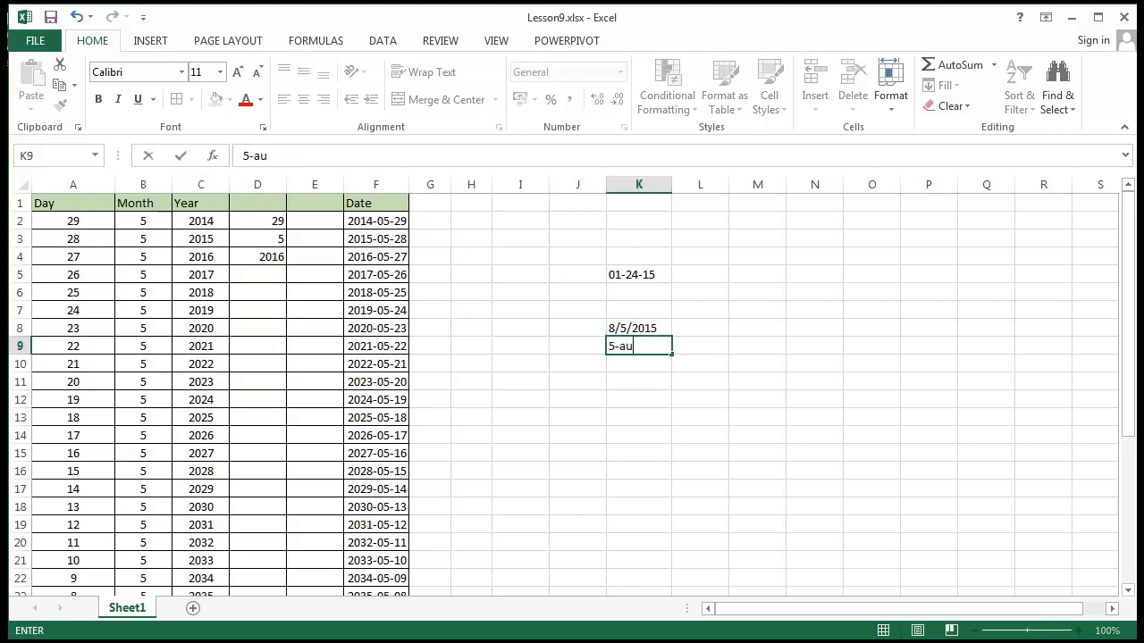
pyautogui.write('g-2014')
pyautogui.press('Return')
# Enter the year-first, slash-separated date 2005/08/14 in cell K10
pyautogui.write('200')
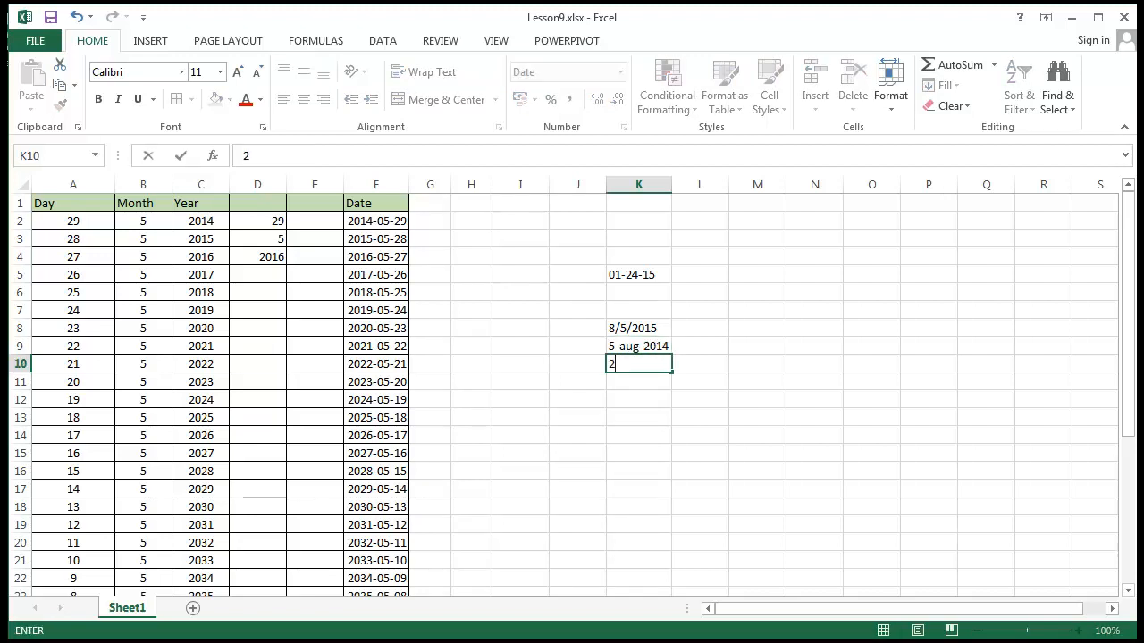
pyautogui.write('5/0')
pyautogui.press('BackSpace')
pyautogui.press('BackSpace')
pyautogui.write('08')
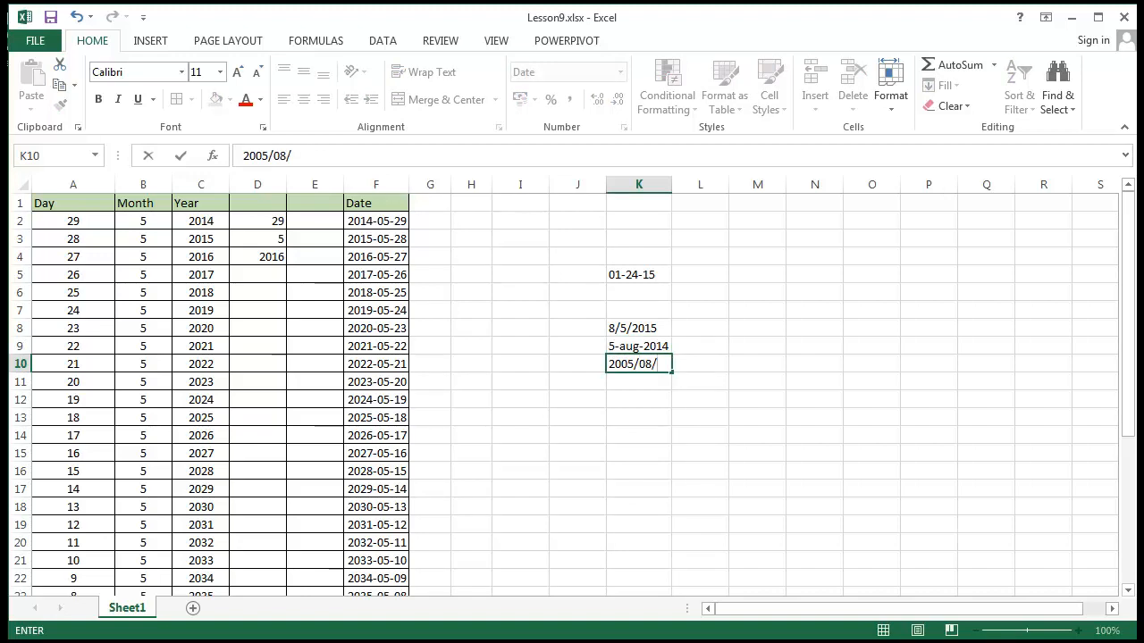
pyautogui.write('/14')
pyautogui.press('Return')
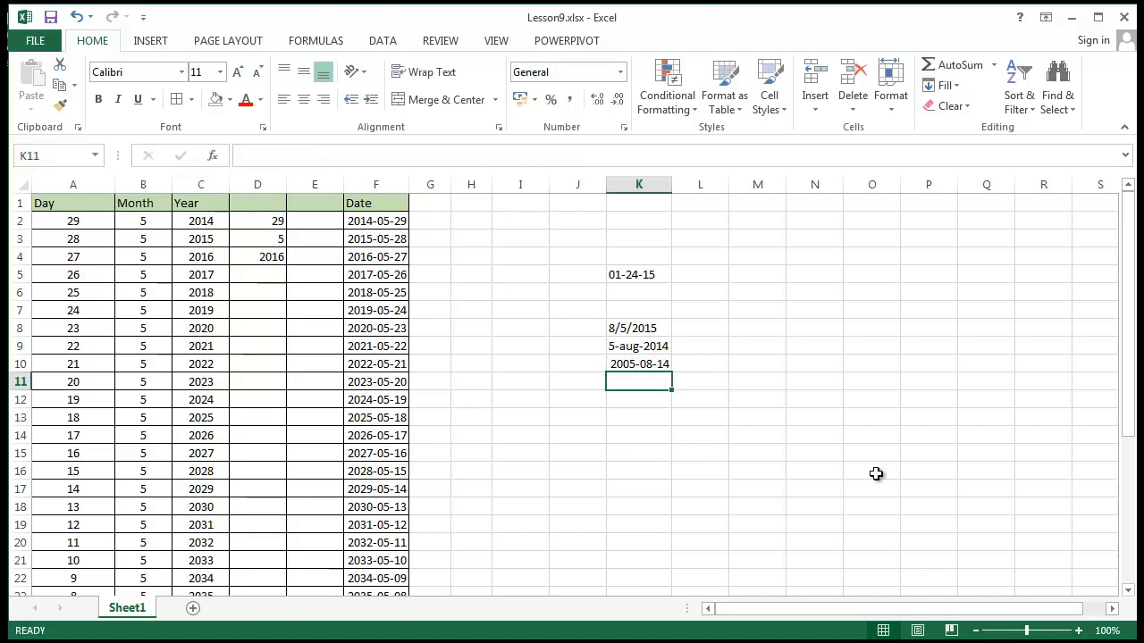
# Compare the number formats and formula bar contents of the three test dates in cells K8 to K10
pyautogui.click(657, 332)
pyautogui.press('Down')
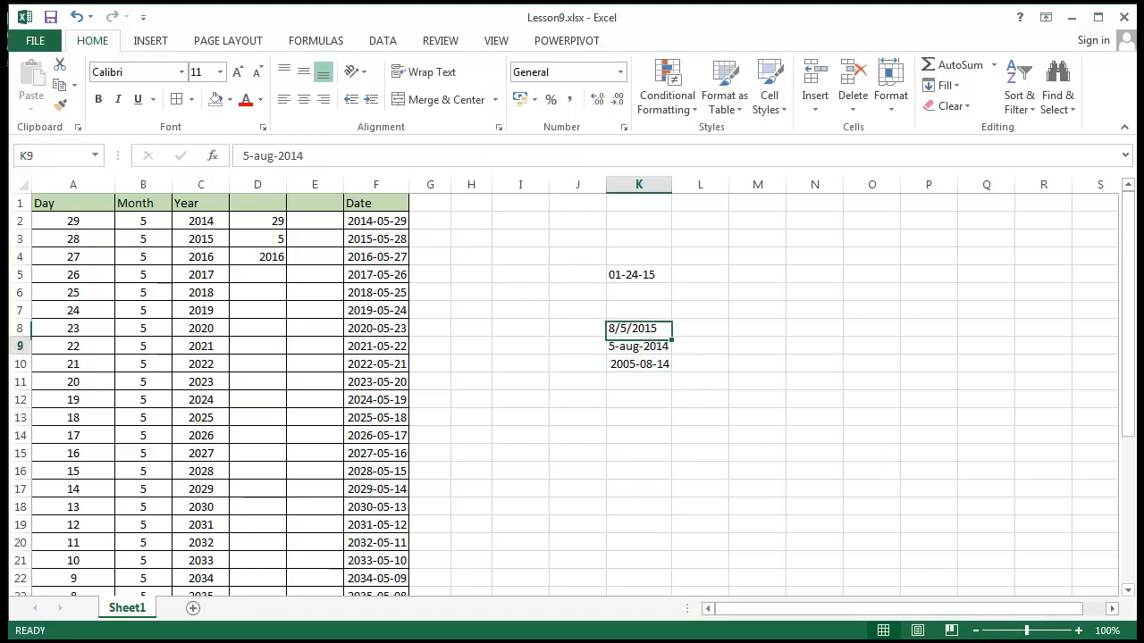
pyautogui.press('Down')
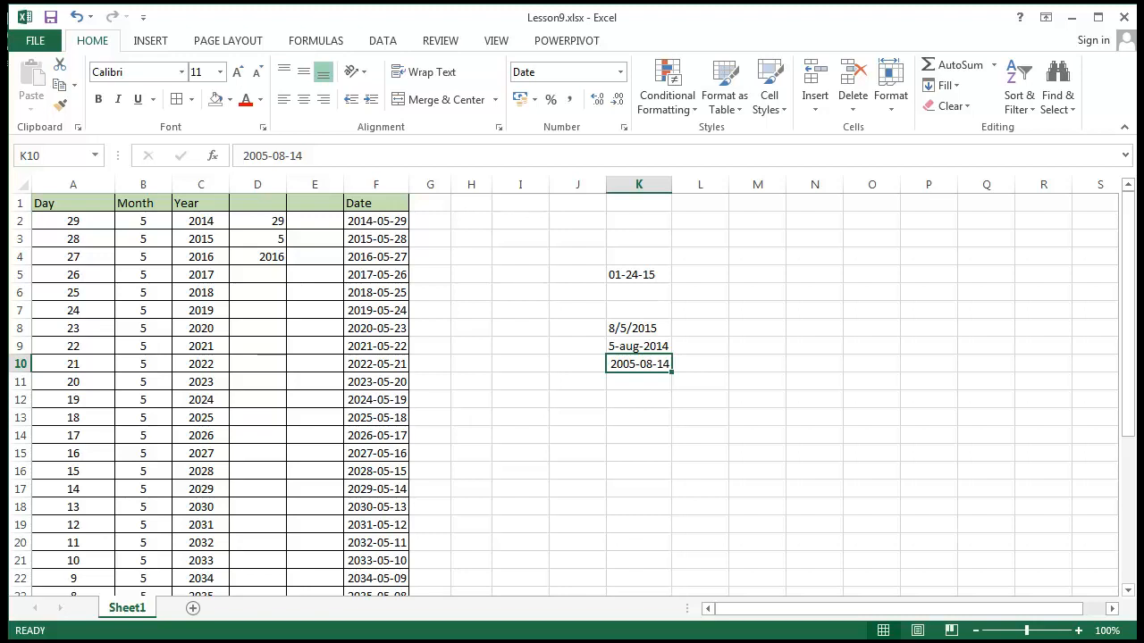
pyautogui.press('Up')
pyautogui.press('Up')
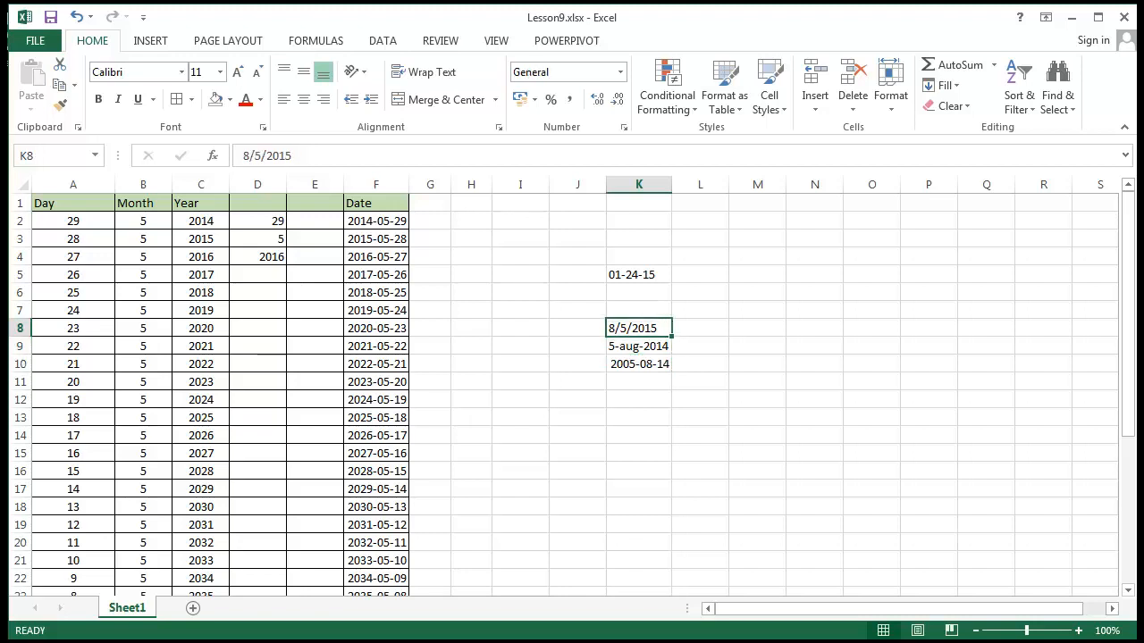
pyautogui.press('Down')
pyautogui.press('Down')
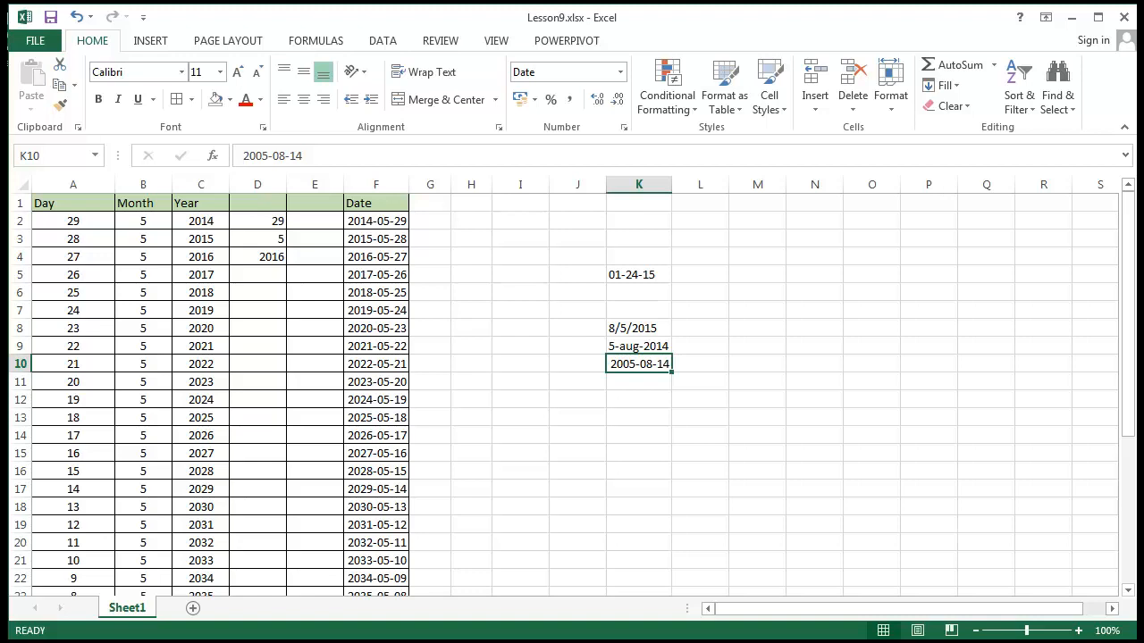
pyautogui.press('Up')
pyautogui.press('Up')
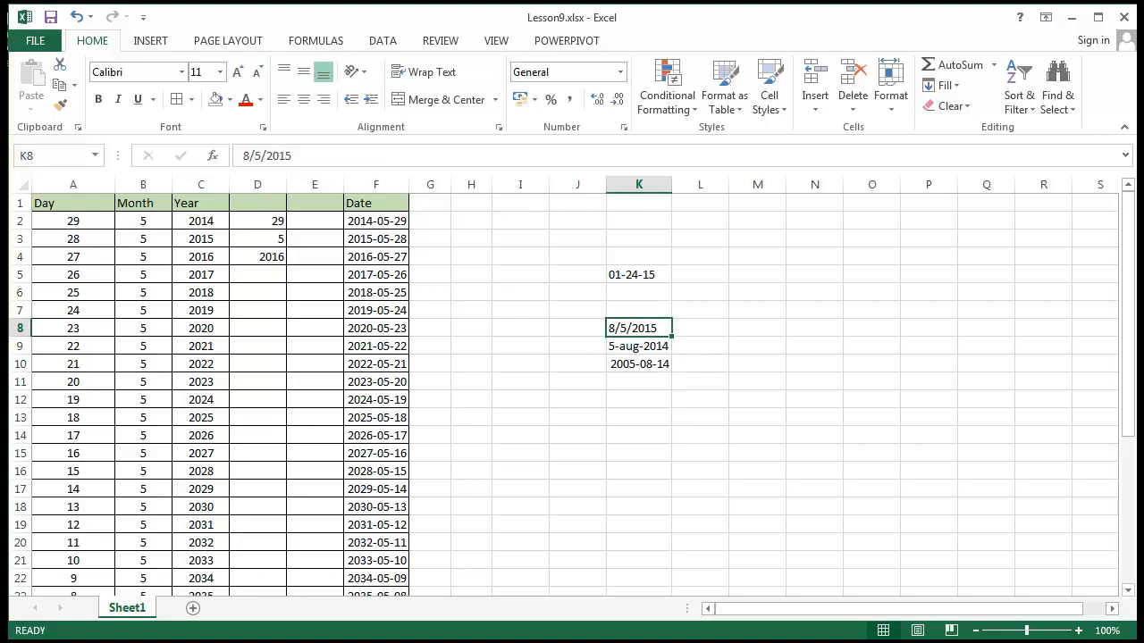
pyautogui.press('Right')
pyautogui.press('Down')
pyautogui.press('Down')
pyautogui.press('Left')
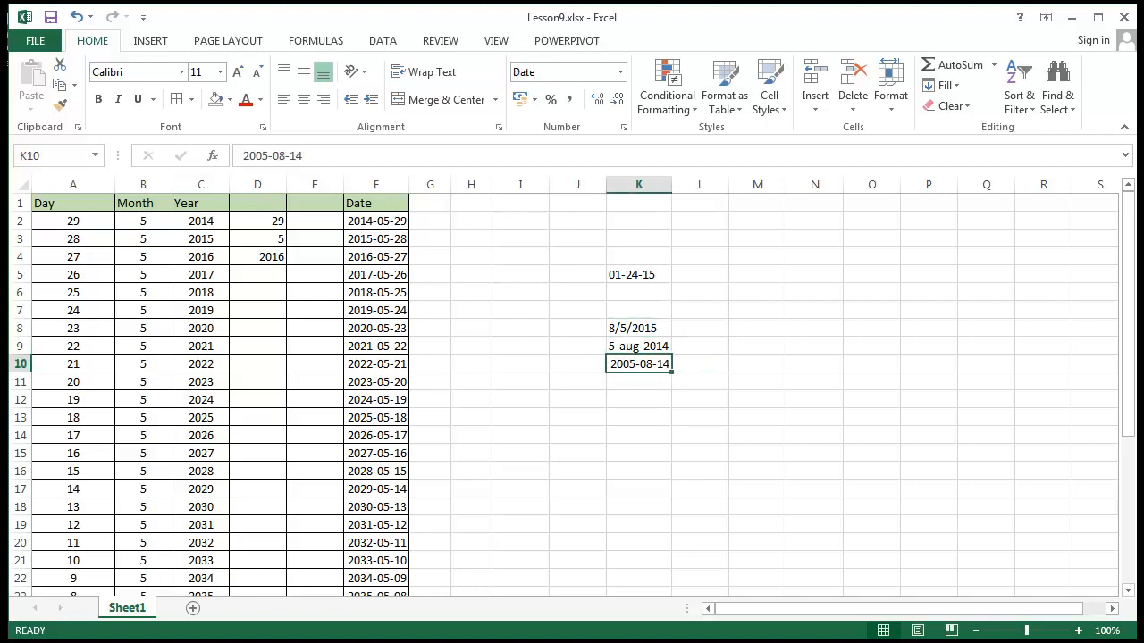
pyautogui.press('Right')
pyautogui.press('Left')
# Enter the date with a Polish month abbreviation, 5/sty/2014, in cell L9
pyautogui.press('Right')
pyautogui.press('Up')
pyautogui.write('5')
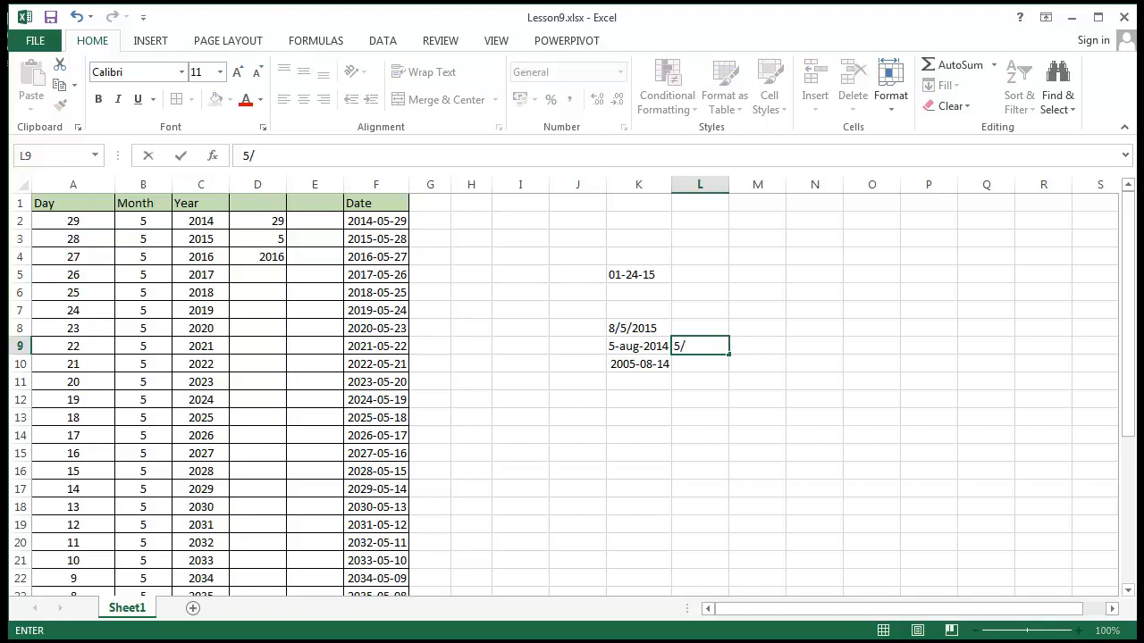
pyautogui.write('/sty/2014')
pyautogui.press('Return')
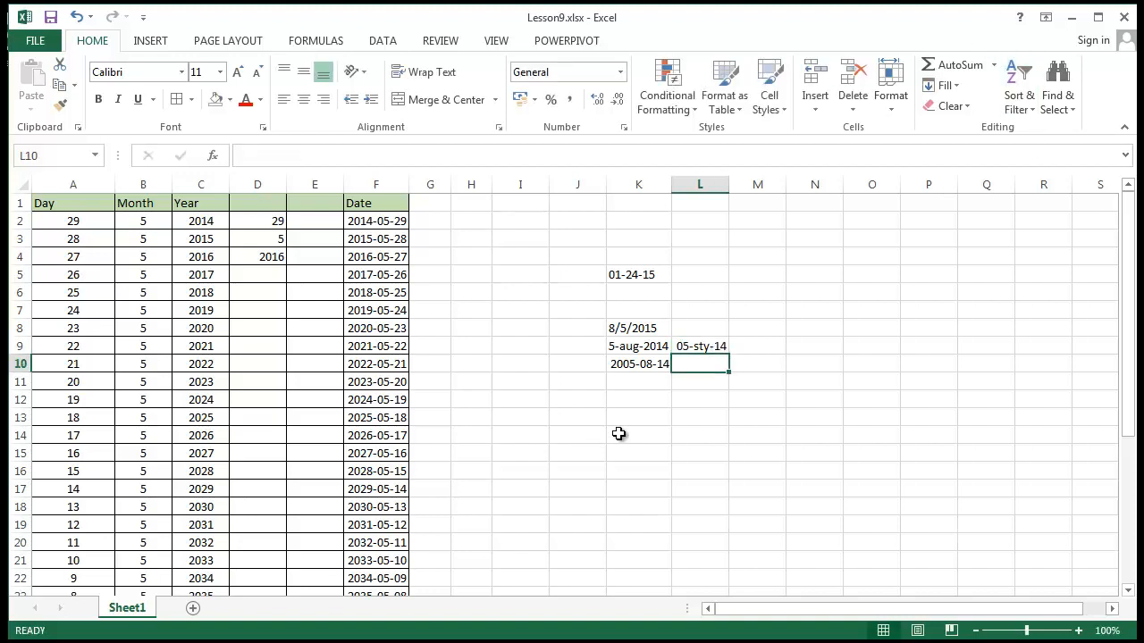
# Apply the Short Date format to cell L9 and undo that format change
pyautogui.click(717, 330)
pyautogui.click(723, 346)
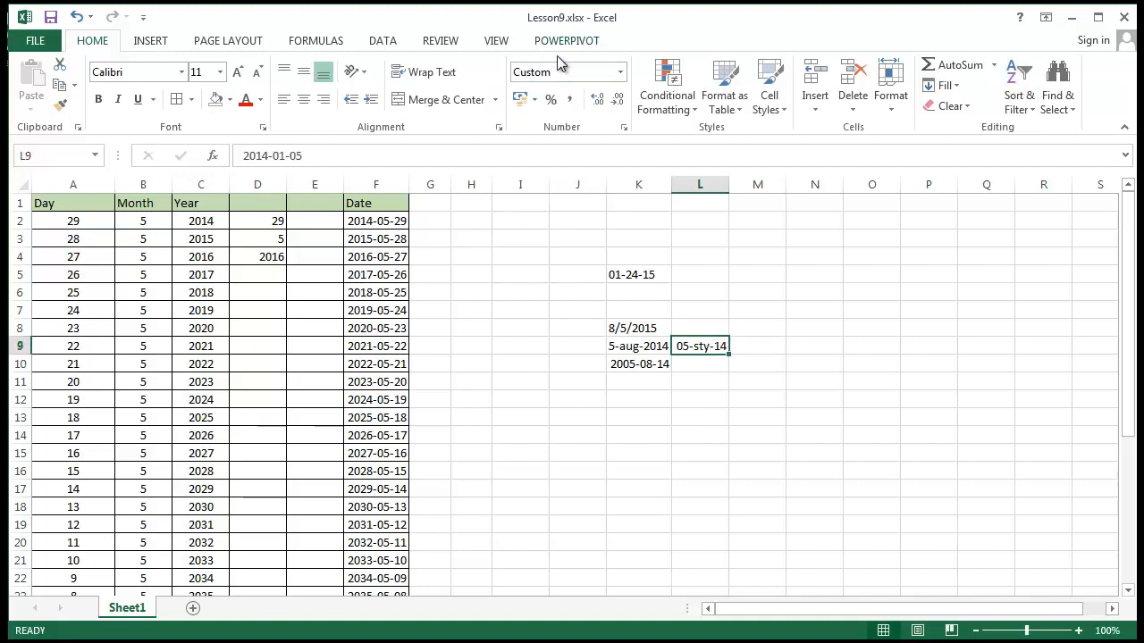
pyautogui.click(620, 71)
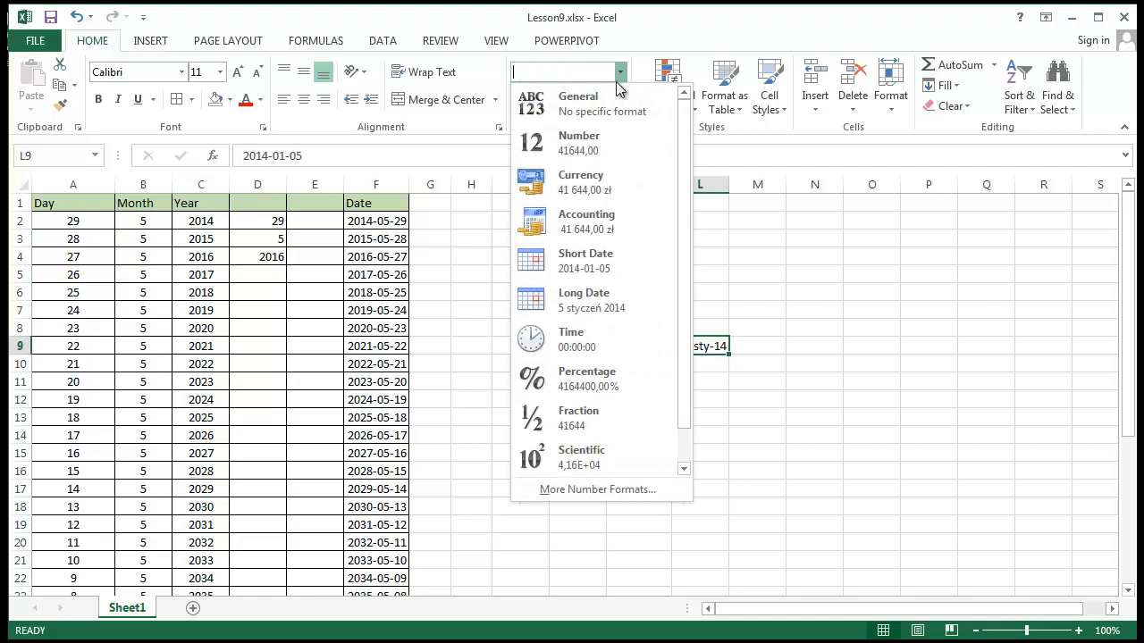
pyautogui.click(648, 264)
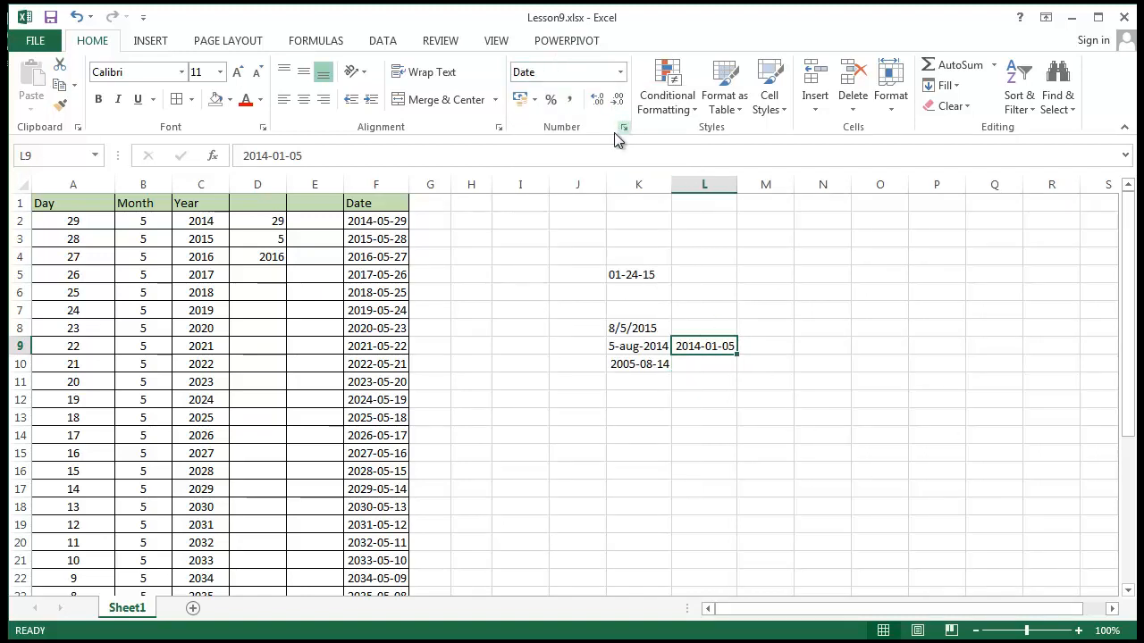
pyautogui.hotkey('ctrl', 'z')
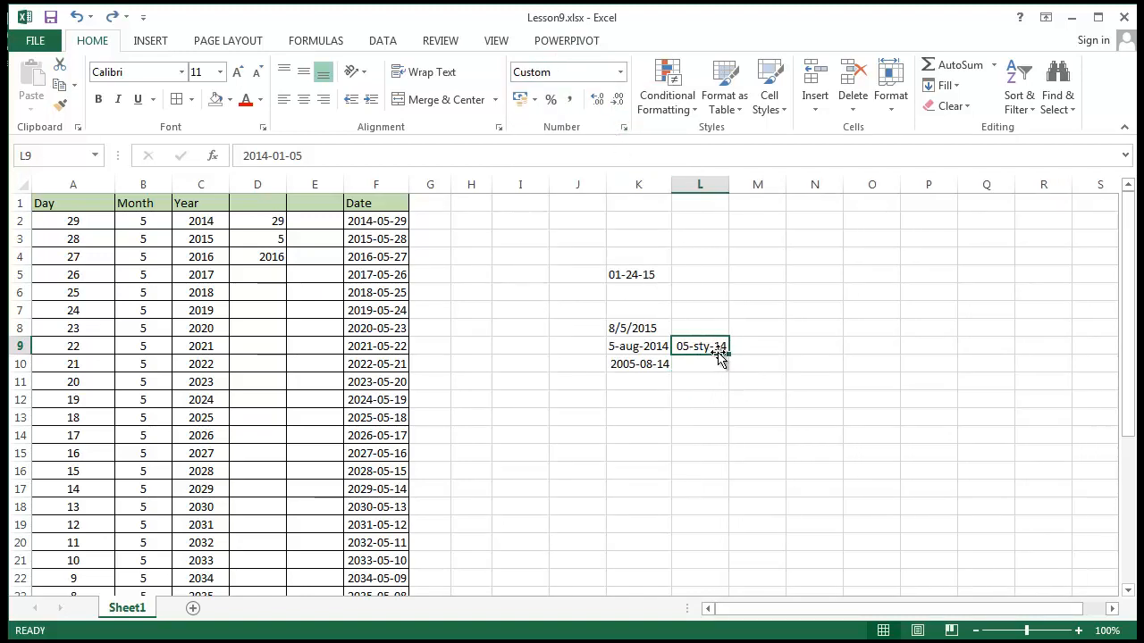
# Inspect the stored date in cell L9 and clear the cell's contents
pyautogui.doubleClick(706, 346)
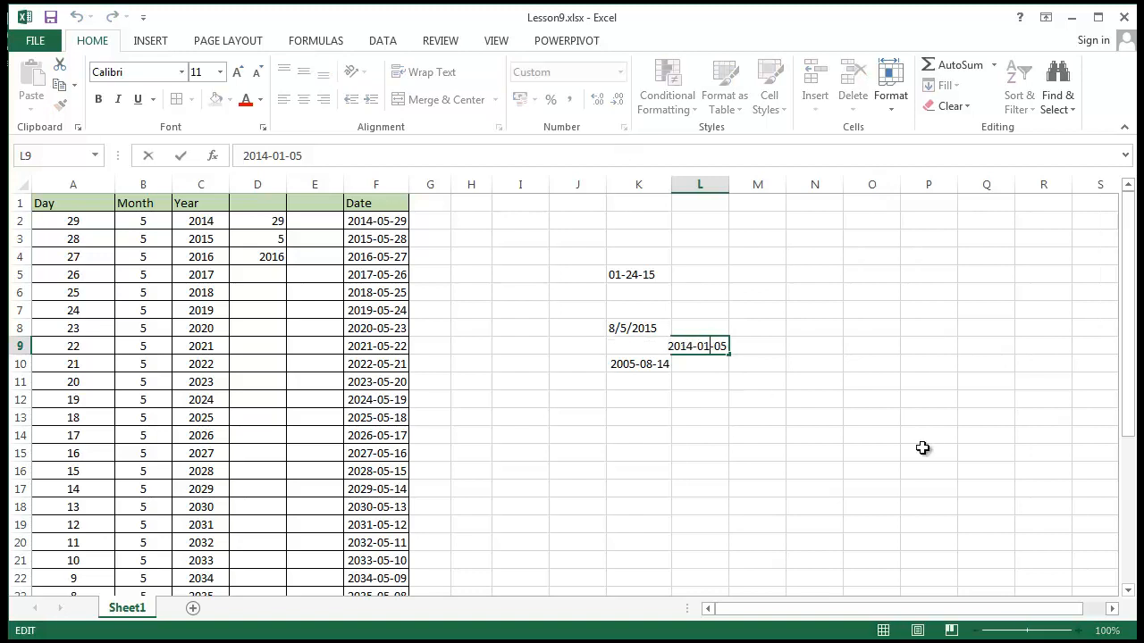
pyautogui.click(872, 383)
pyautogui.click(681, 350)
pyautogui.press('Delete')
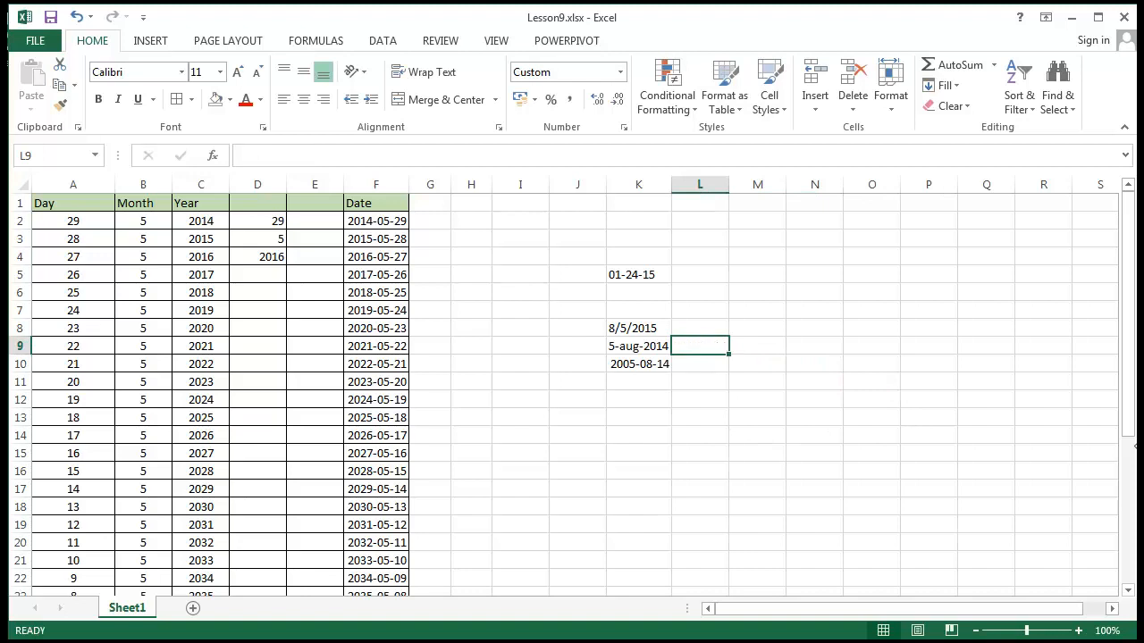
pyautogui.click(873, 453)
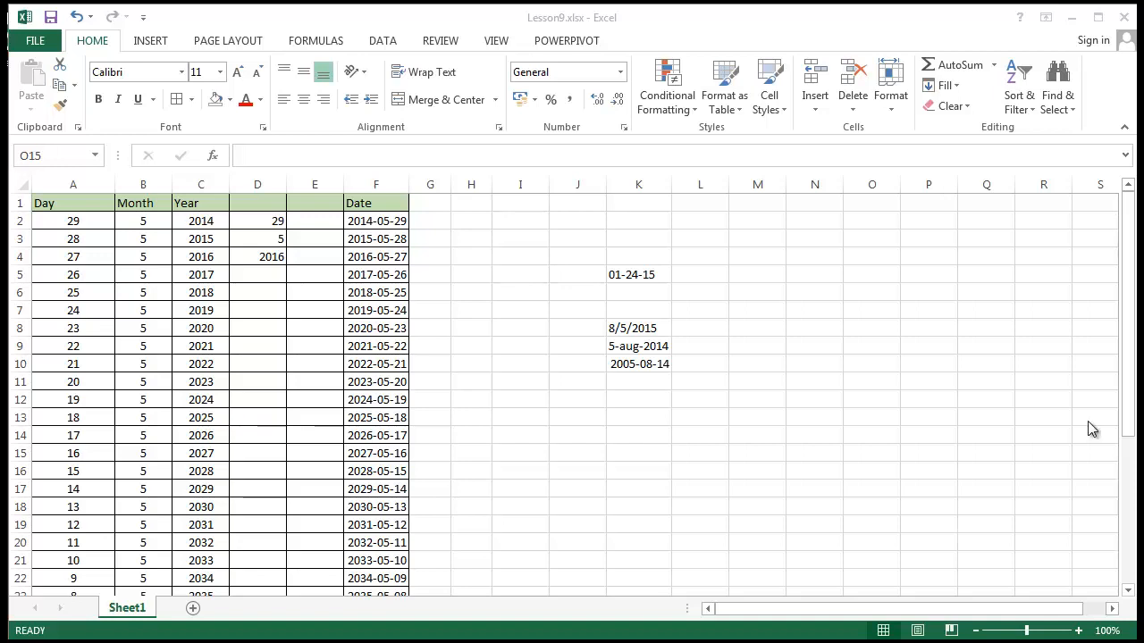
# Clear all the test dates in the range J3:L13
pyautogui.click(569, 421)
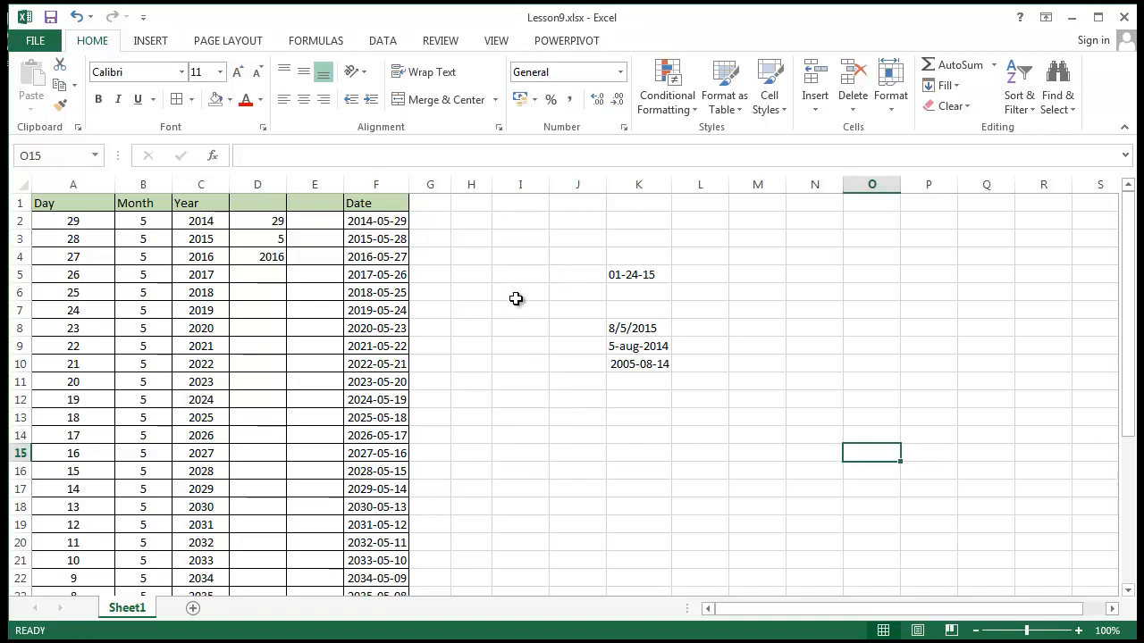
pyautogui.click(531, 274)
pyautogui.moveTo(585, 239); pyautogui.dragTo(674, 403)
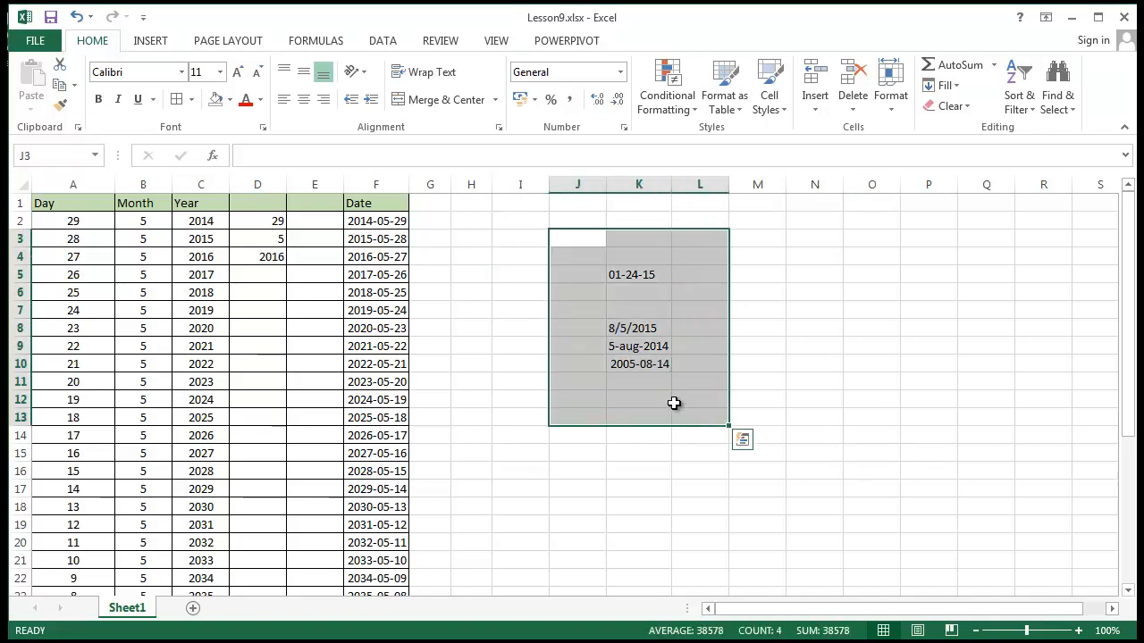
pyautogui.press('Delete')
pyautogui.click(470, 291)
pyautogui.click(310, 224)
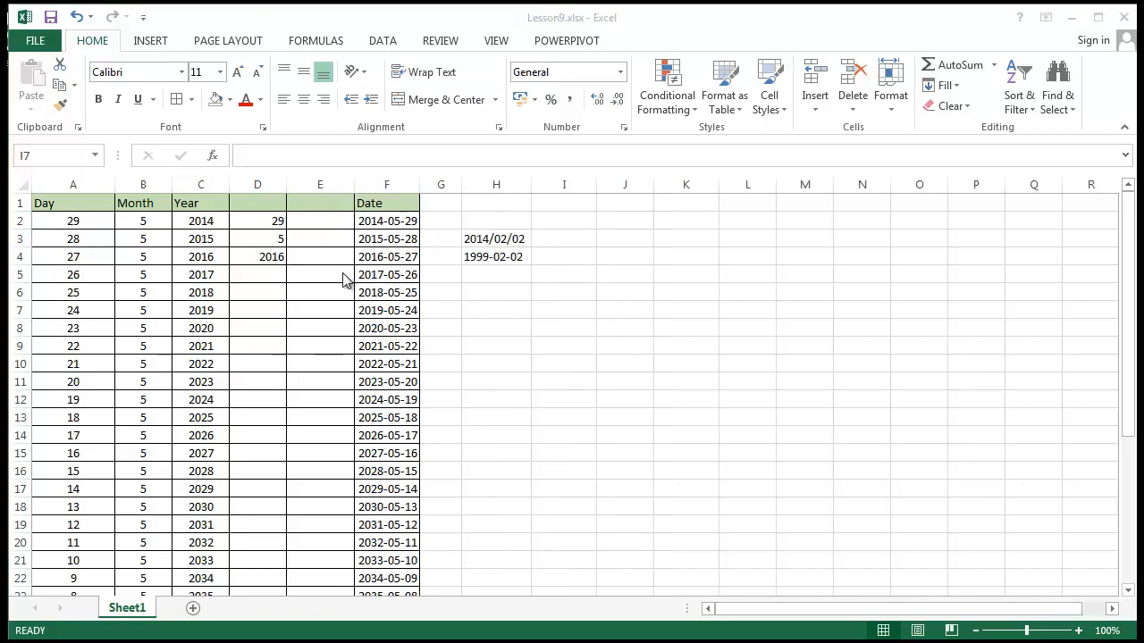
# Check the number formats of the two sample dates in cells H3 and H4
pyautogui.click(335, 238)
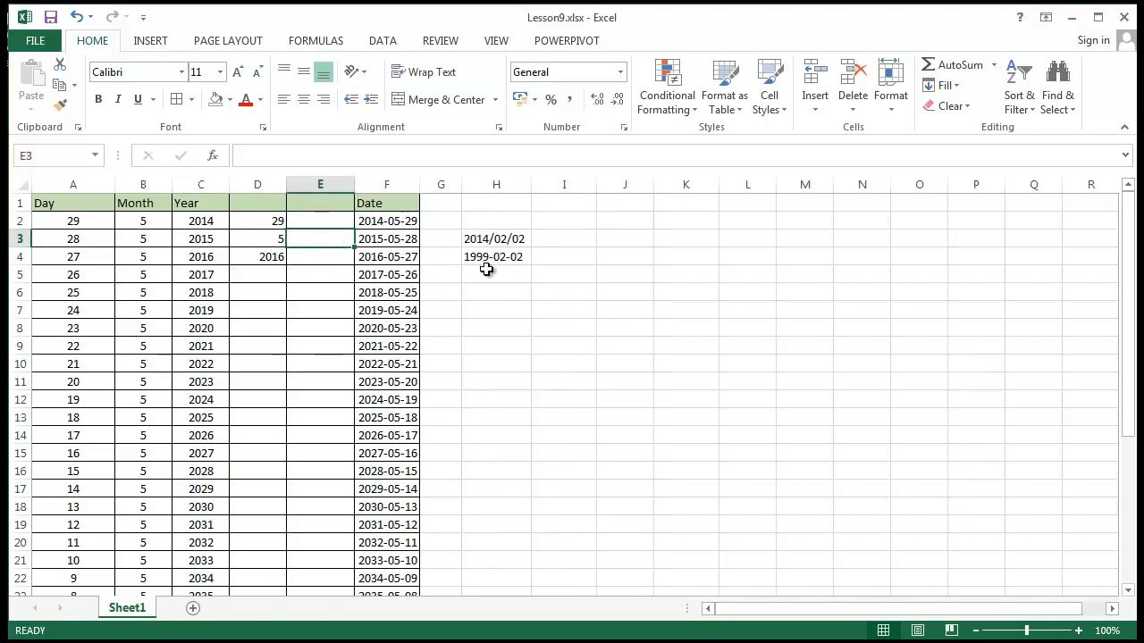
pyautogui.moveTo(486, 269); pyautogui.dragTo(491, 311)
pyautogui.click(516, 237)
pyautogui.click(515, 258)
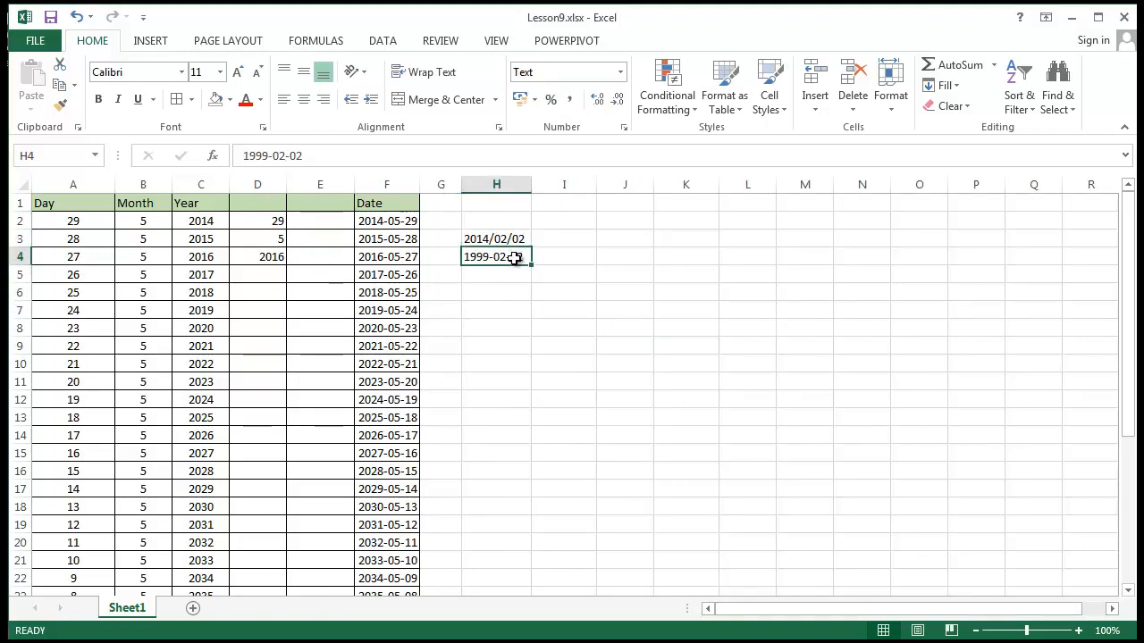
pyautogui.click(501, 234)
pyautogui.click(805, 310)
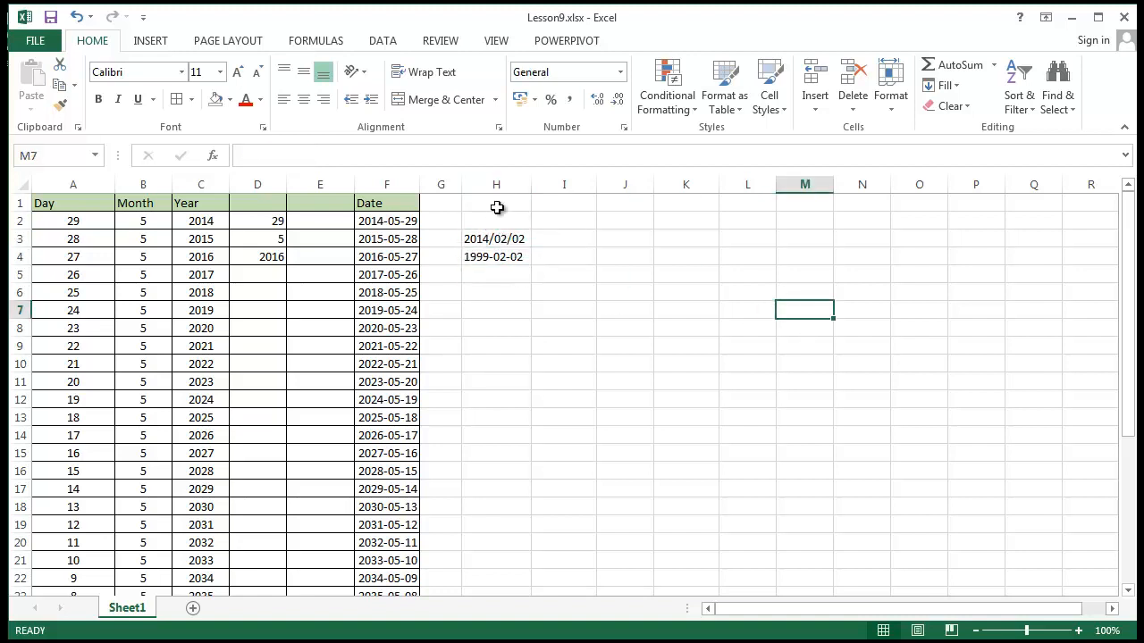
pyautogui.click(706, 239)
pyautogui.click(873, 274)
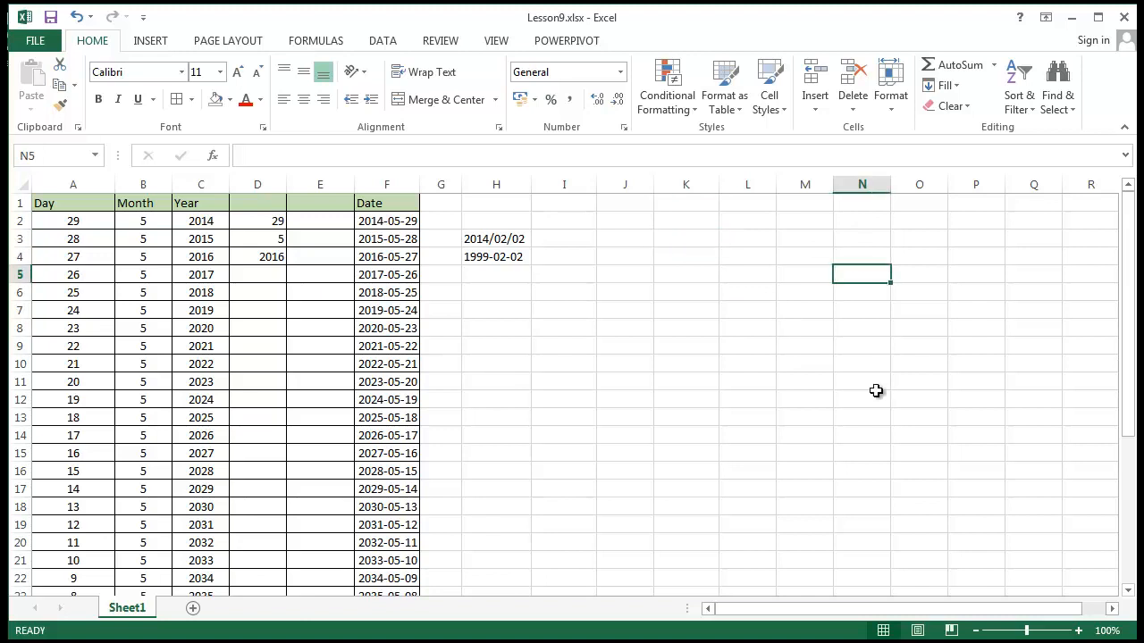
pyautogui.click(875, 394)
pyautogui.click(688, 329)
pyautogui.click(744, 274)
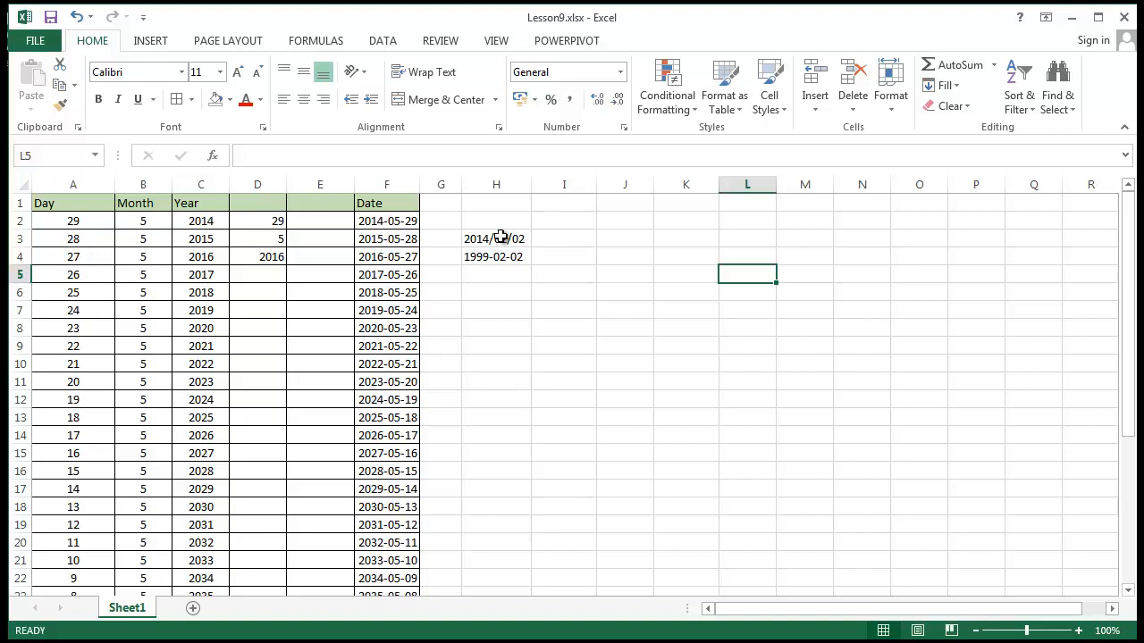
# Enter the date 2014/02/02 in cell I3, beside the matching sample date
pyautogui.click(549, 240)
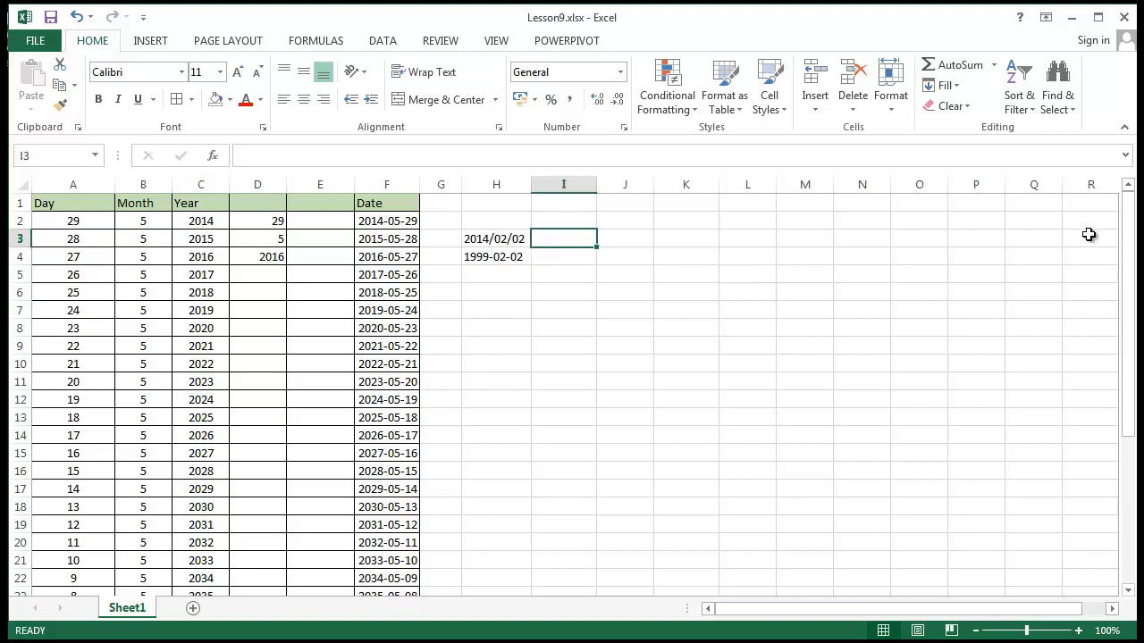
pyautogui.write('2014/')
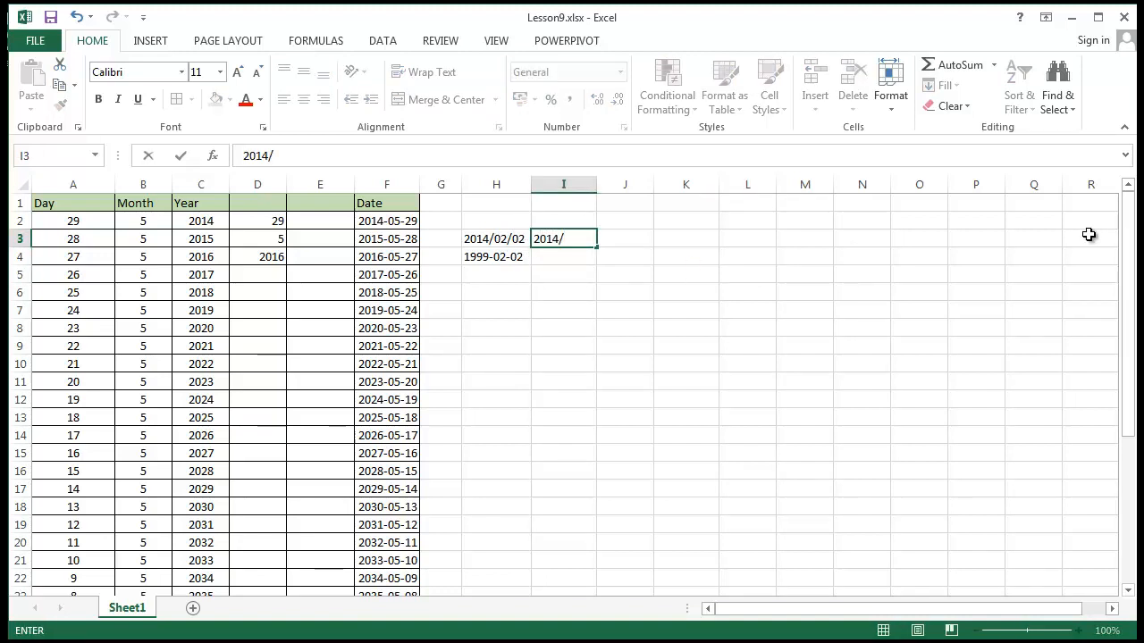
pyautogui.write('02/02')
pyautogui.press('Return')
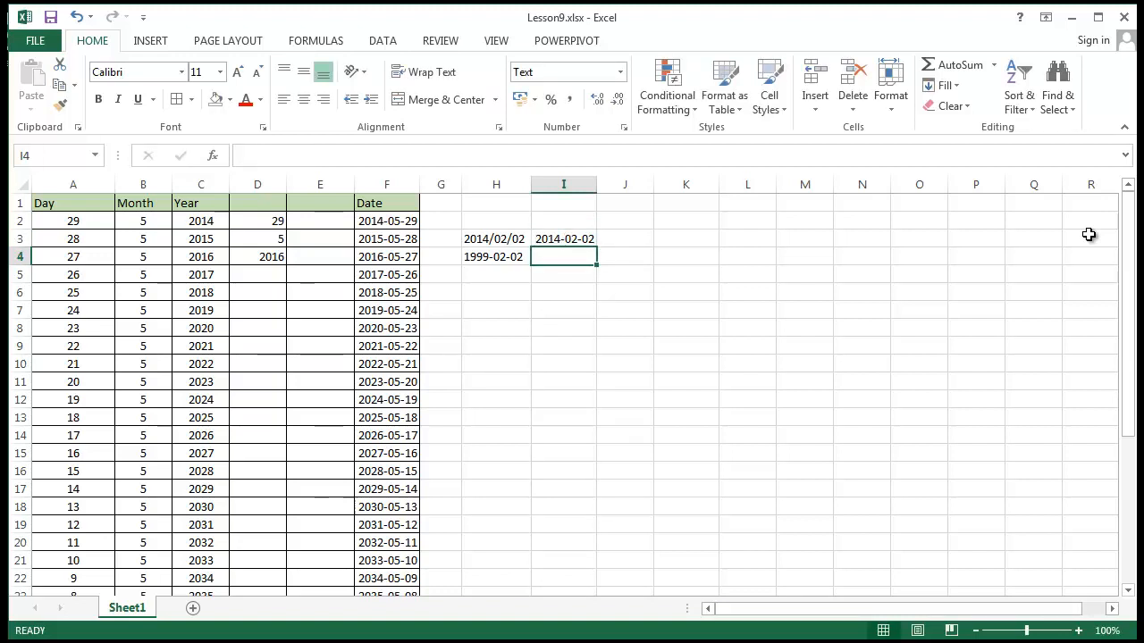
# Enter the date 1999-02-02 in cell I4, beside the second sample date
pyautogui.write('199')
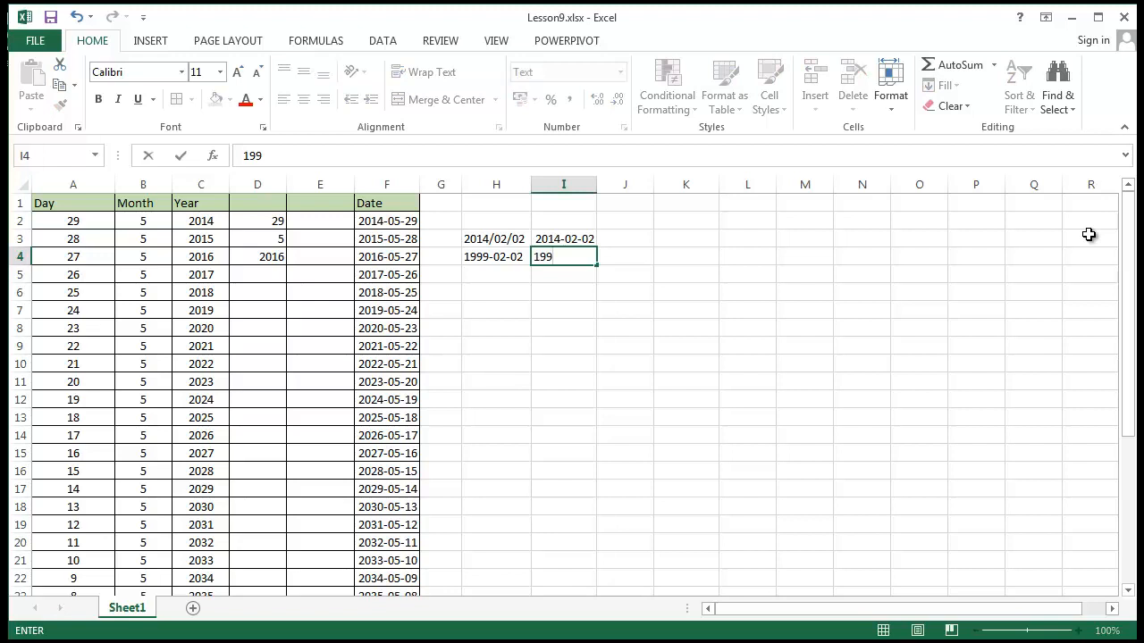
pyautogui.write('9')
pyautogui.write('-02-052')
pyautogui.press('BackSpace')
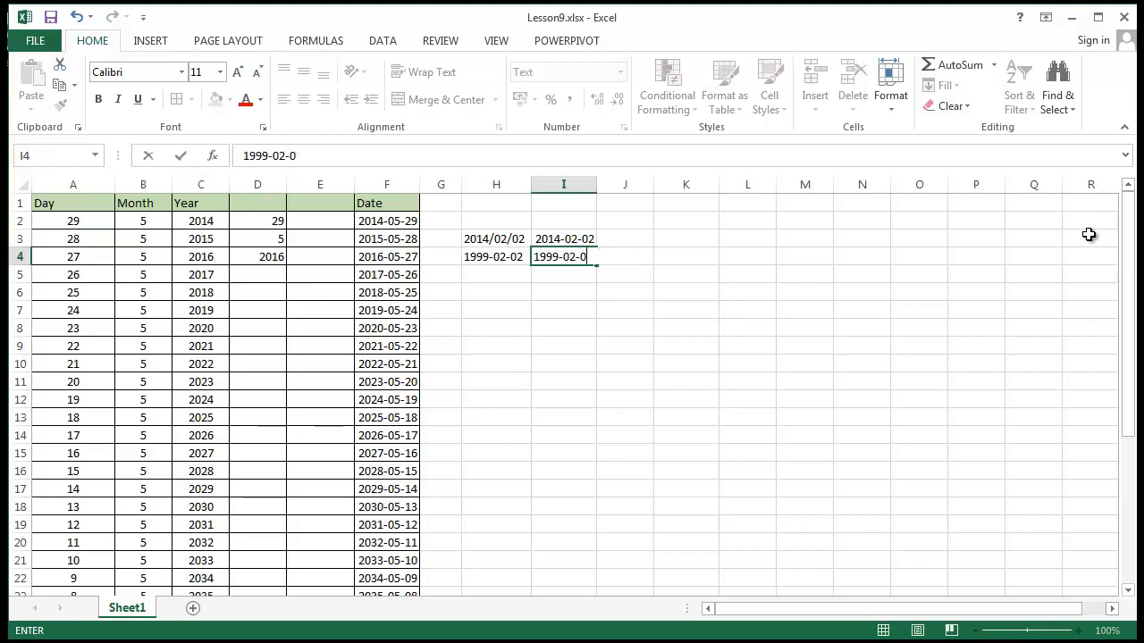
pyautogui.write('2')
pyautogui.press('Return')
# Change the number format of cell I4 to General
pyautogui.click(685, 309)
pyautogui.click(563, 257)
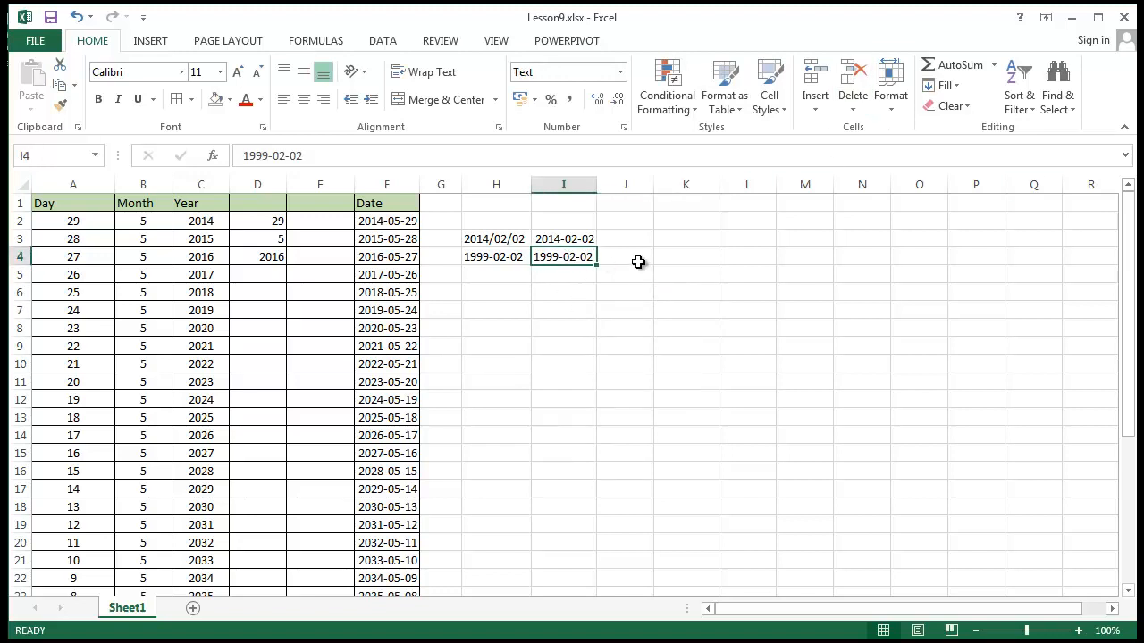
pyautogui.click(619, 72)
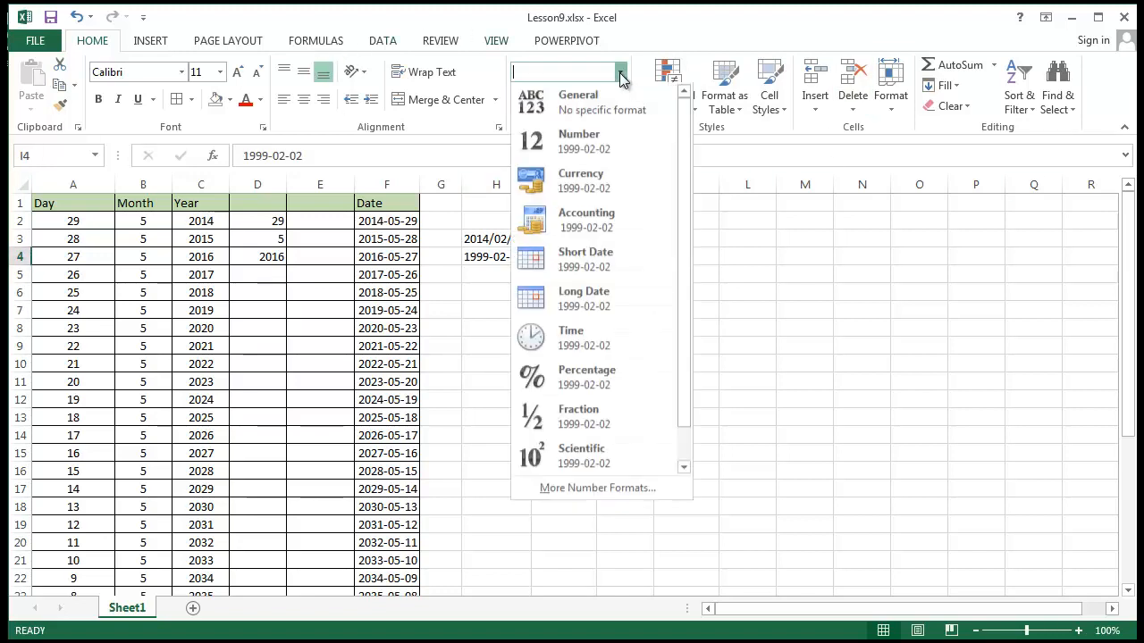
pyautogui.click(623, 109)
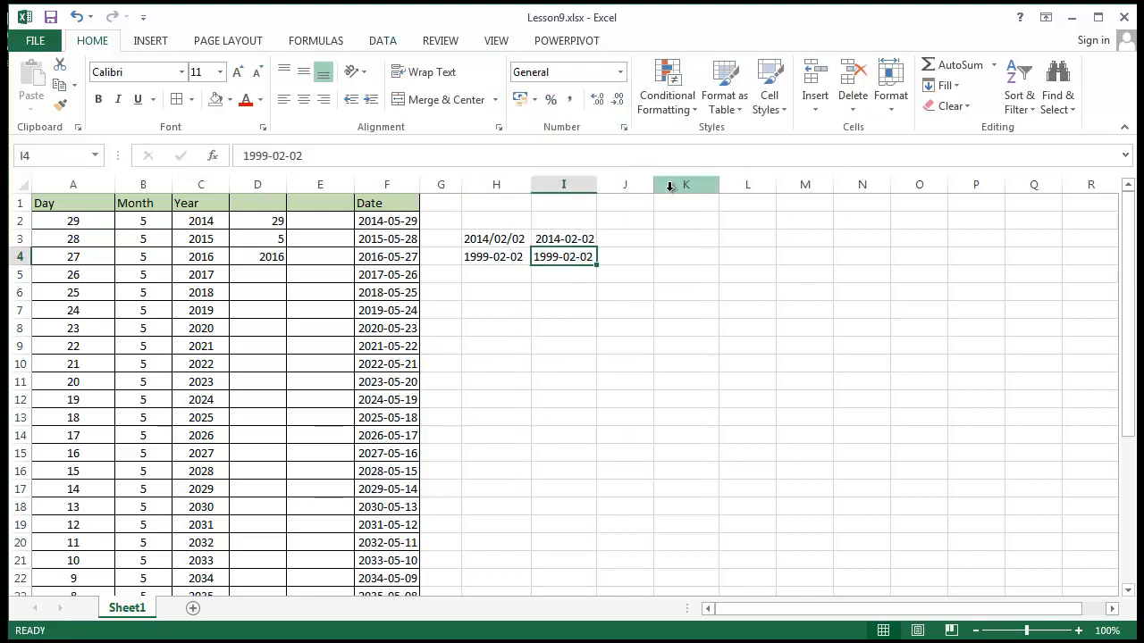
# Compare the dates in cells I3 and I4 and clear the contents of I4
pyautogui.click(666, 270)
pyautogui.click(582, 239)
pyautogui.click(579, 257)
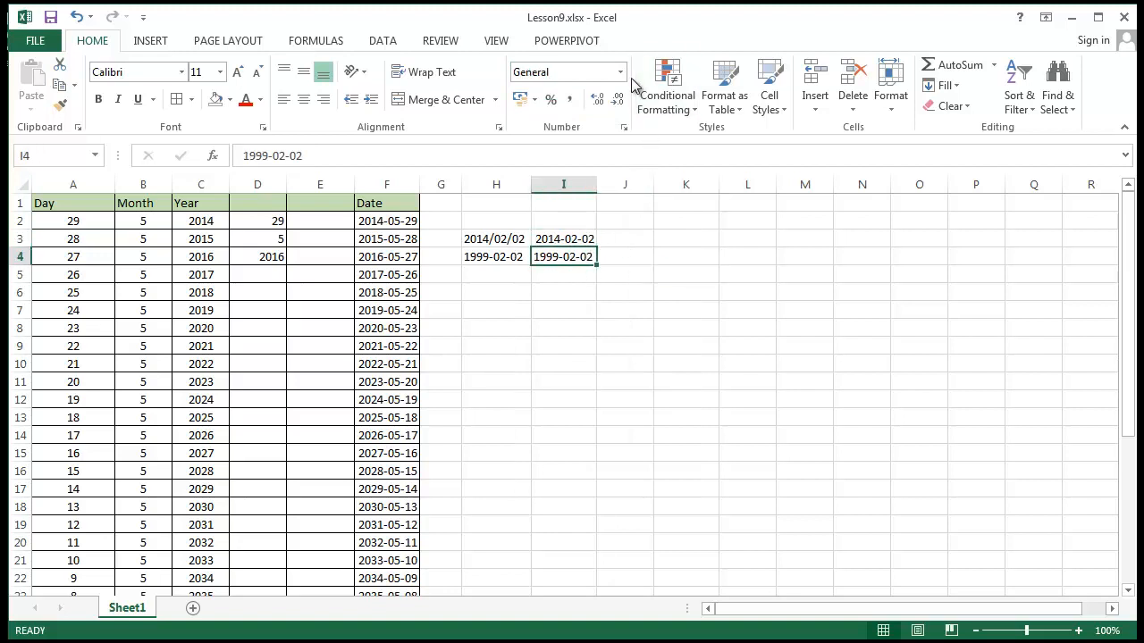
pyautogui.press('Delete')
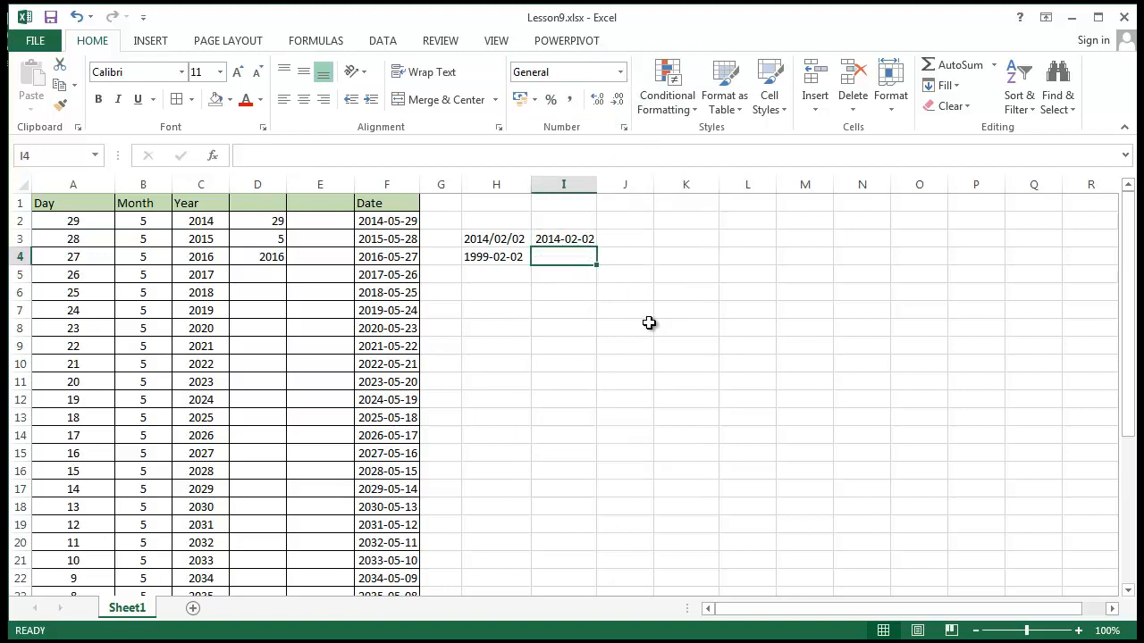
# Try to fill the date from cell H4 across into I4 and undo the fill
pyautogui.click(487, 259)
pyautogui.moveTo(533, 265); pyautogui.dragTo(564, 259)
pyautogui.click(577, 257)
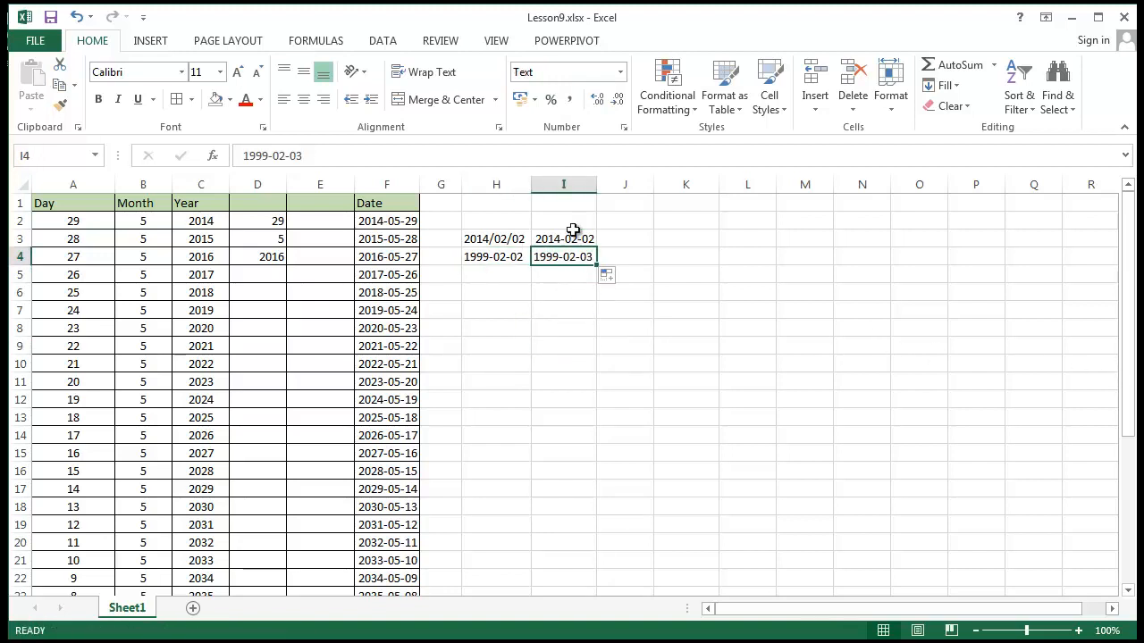
pyautogui.hotkey('ctrl', 'z')
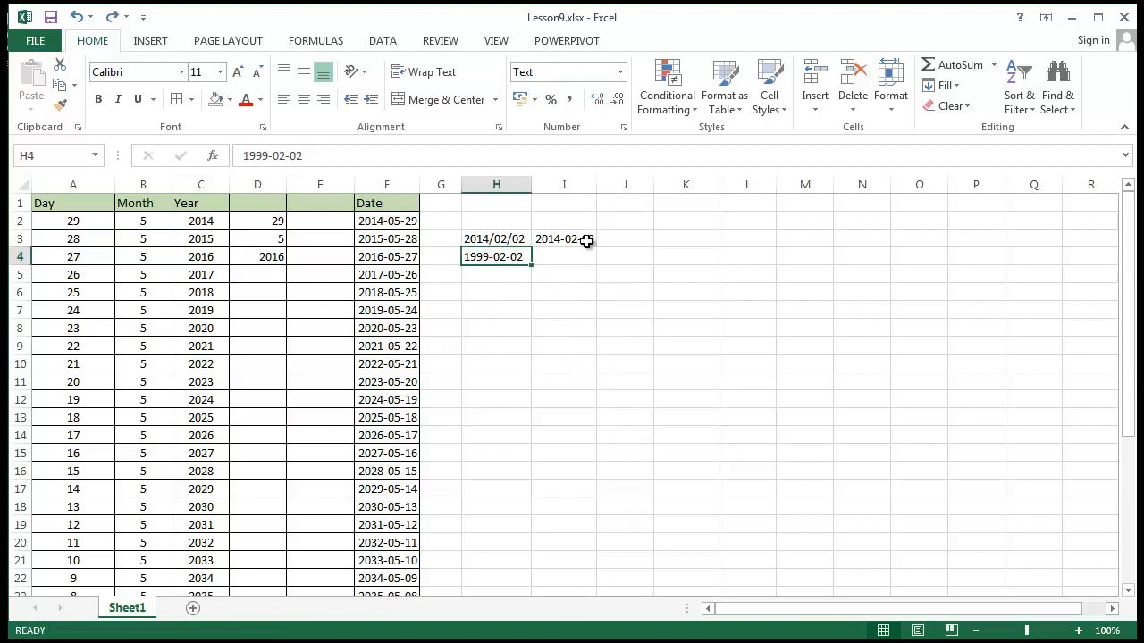
# Enter the date 1992-02-02 in cell I4, beside the second sample date
pyautogui.click(560, 259)
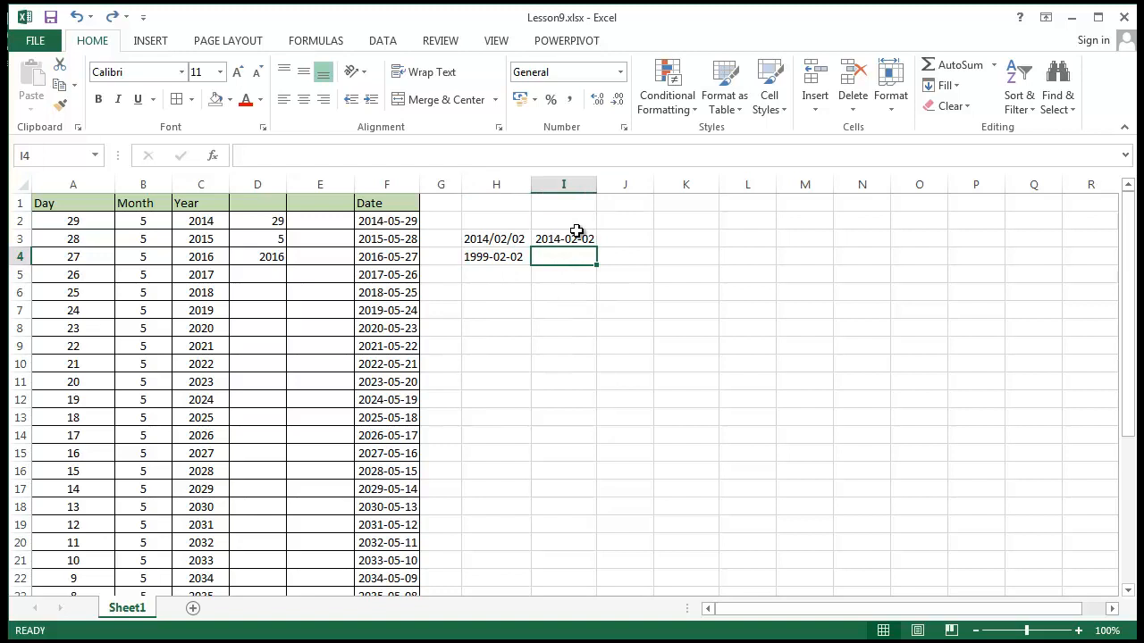
pyautogui.write('1992-02-02')
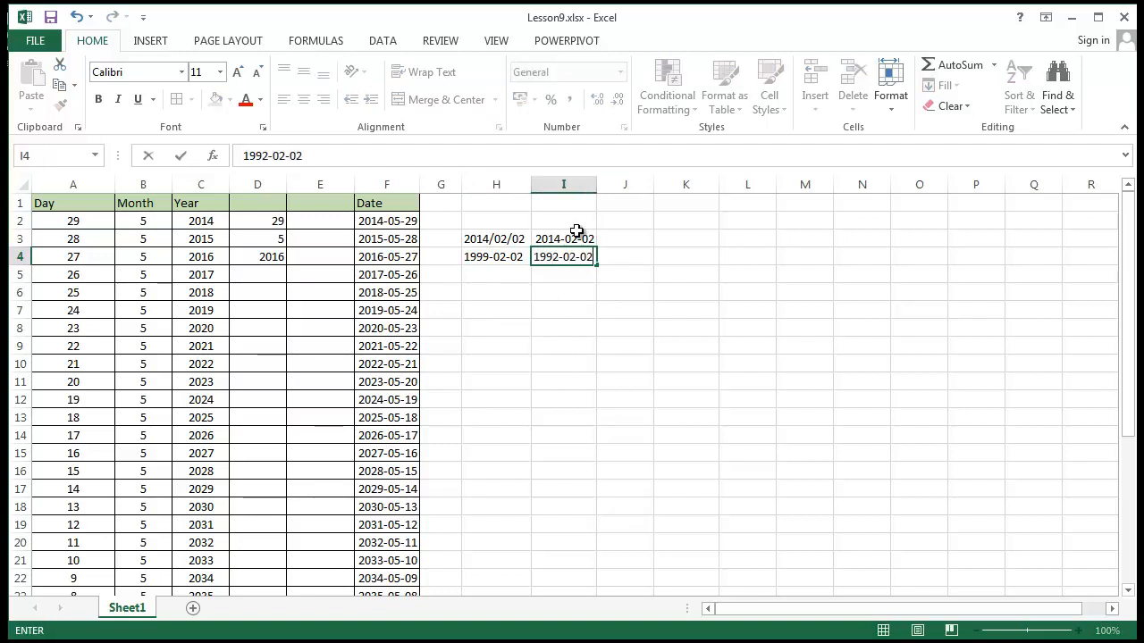
pyautogui.press('Return')
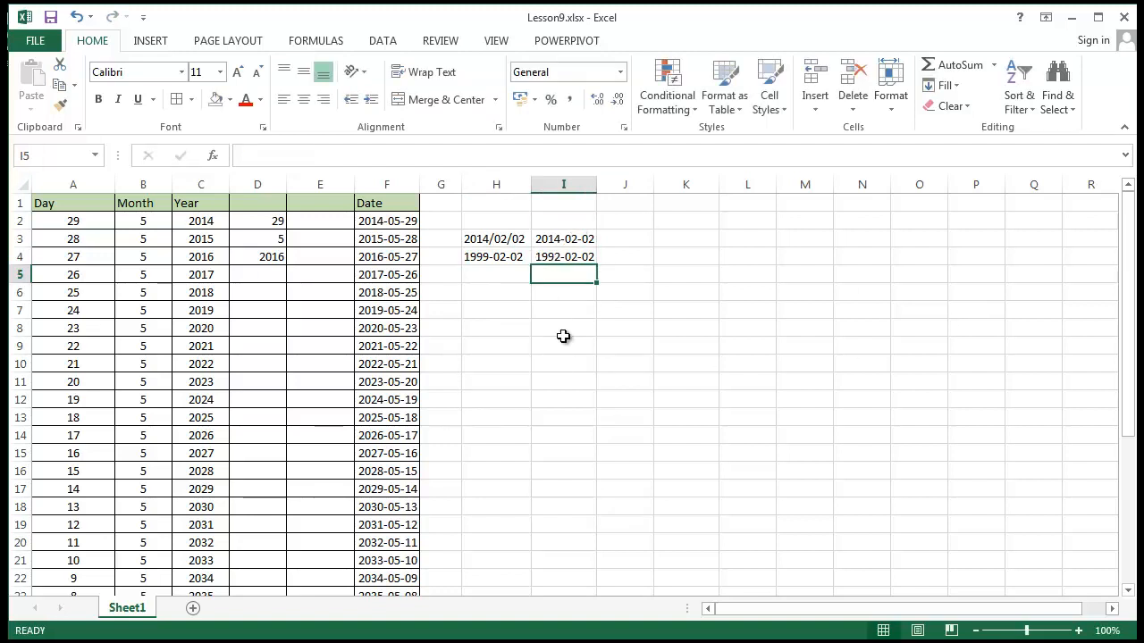
# Compare the number formats of the sample dates in cells H3 and H4 with those in I3 and I4
pyautogui.click(563, 260)
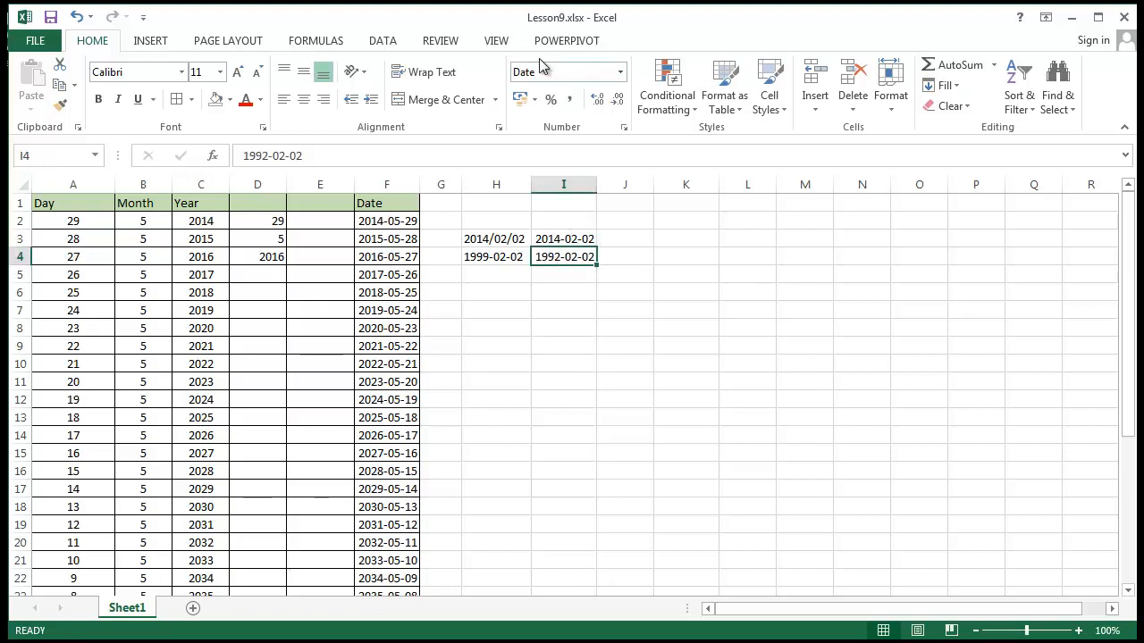
pyautogui.click(625, 416)
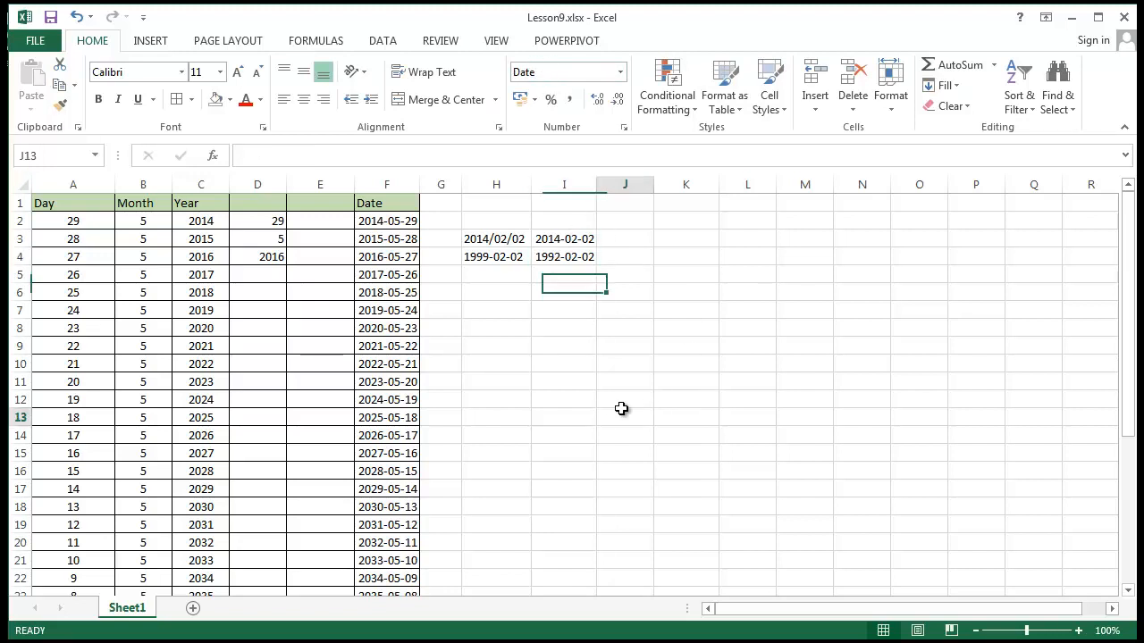
pyautogui.click(475, 261)
pyautogui.click(483, 244)
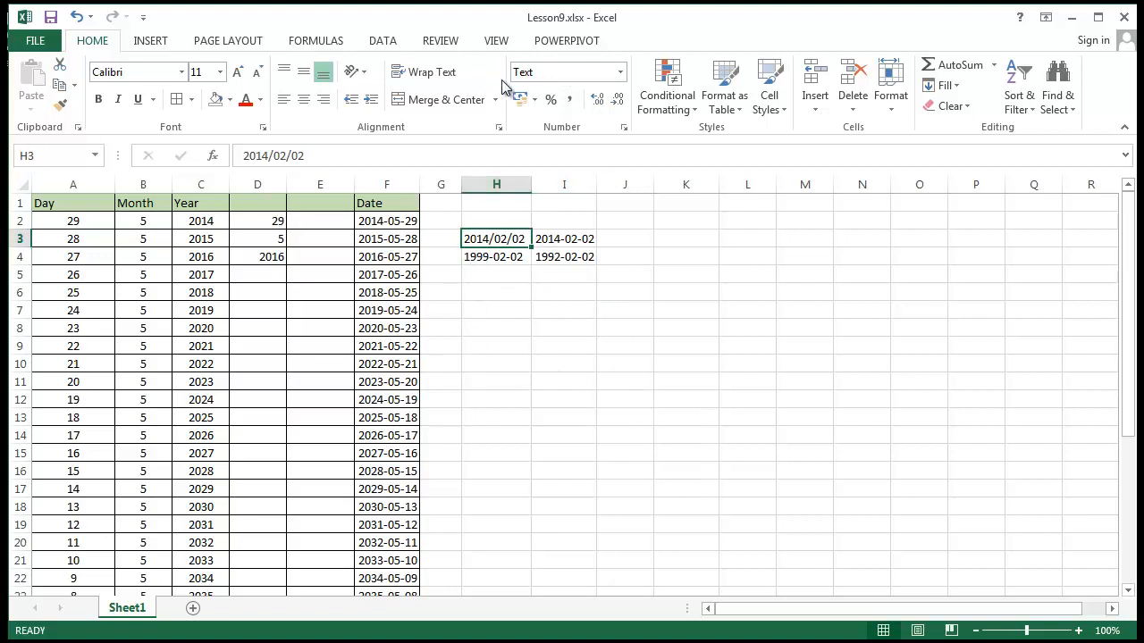
pyautogui.click(487, 258)
pyautogui.click(480, 233)
pyautogui.click(478, 255)
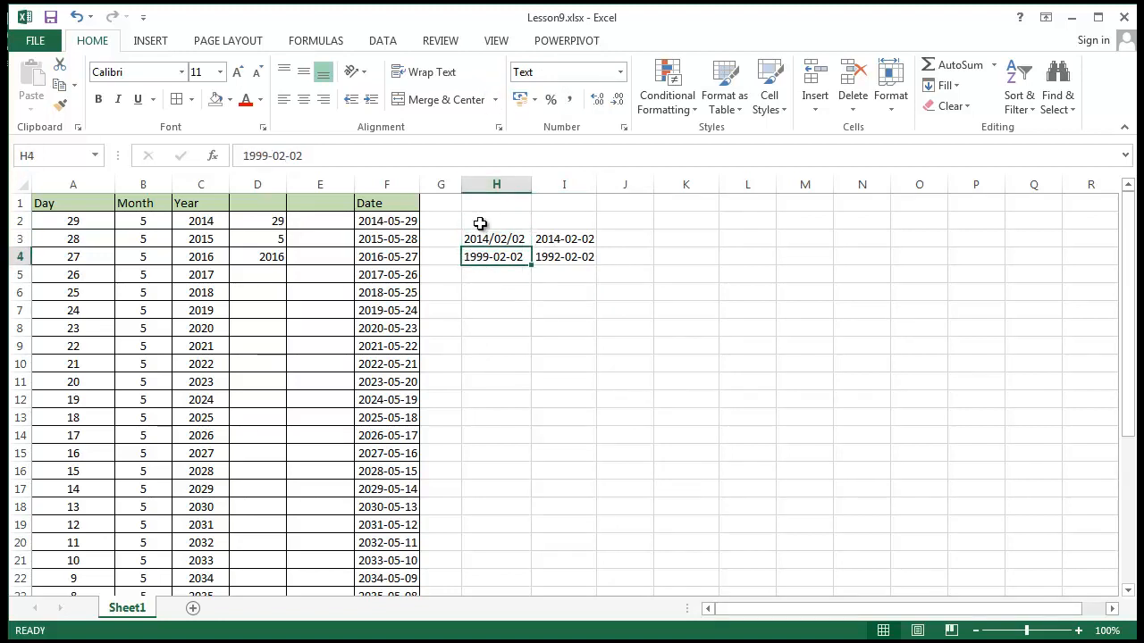
pyautogui.click(565, 241)
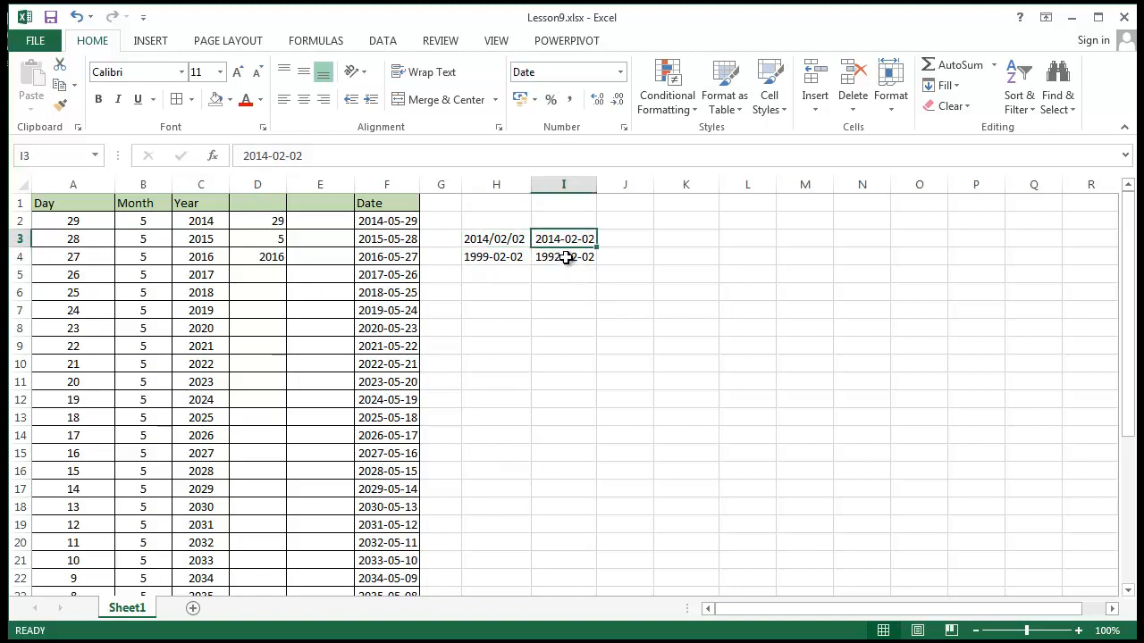
pyautogui.click(565, 259)
# Apply the Text number format to cell H4
pyautogui.click(491, 259)
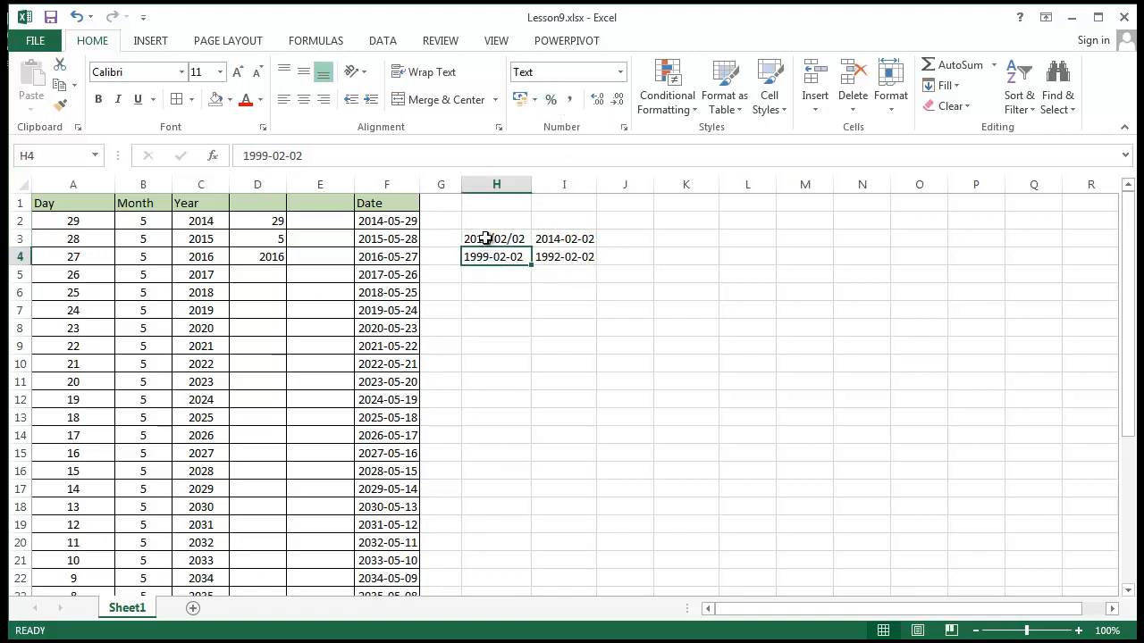
pyautogui.click(621, 72)
pyautogui.scroll(-1, 688, 429)
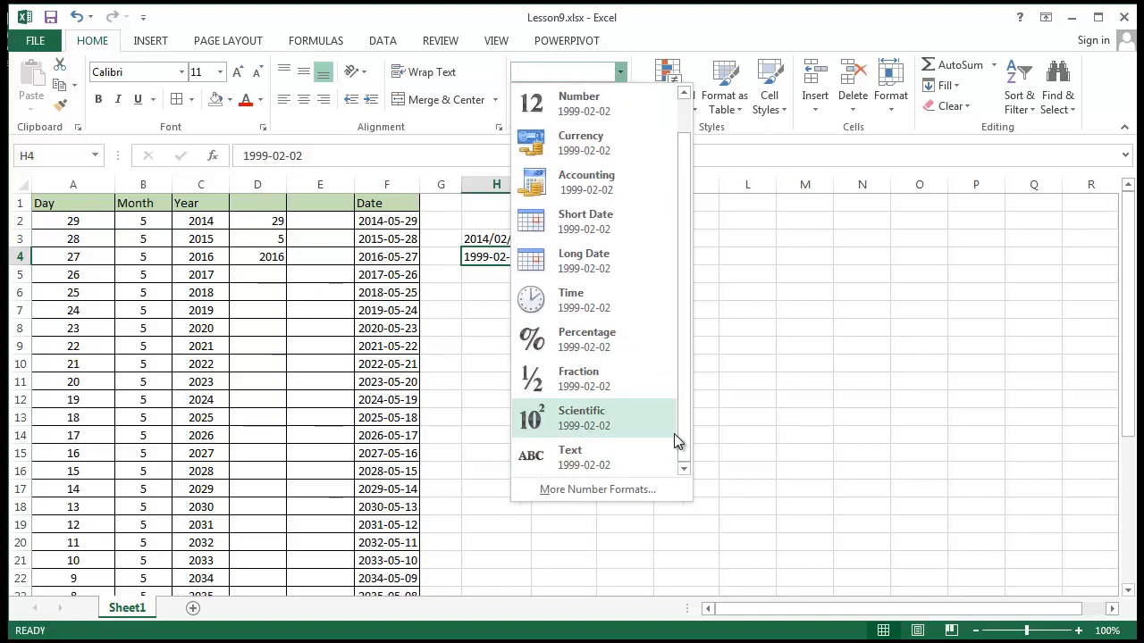
pyautogui.click(669, 458)
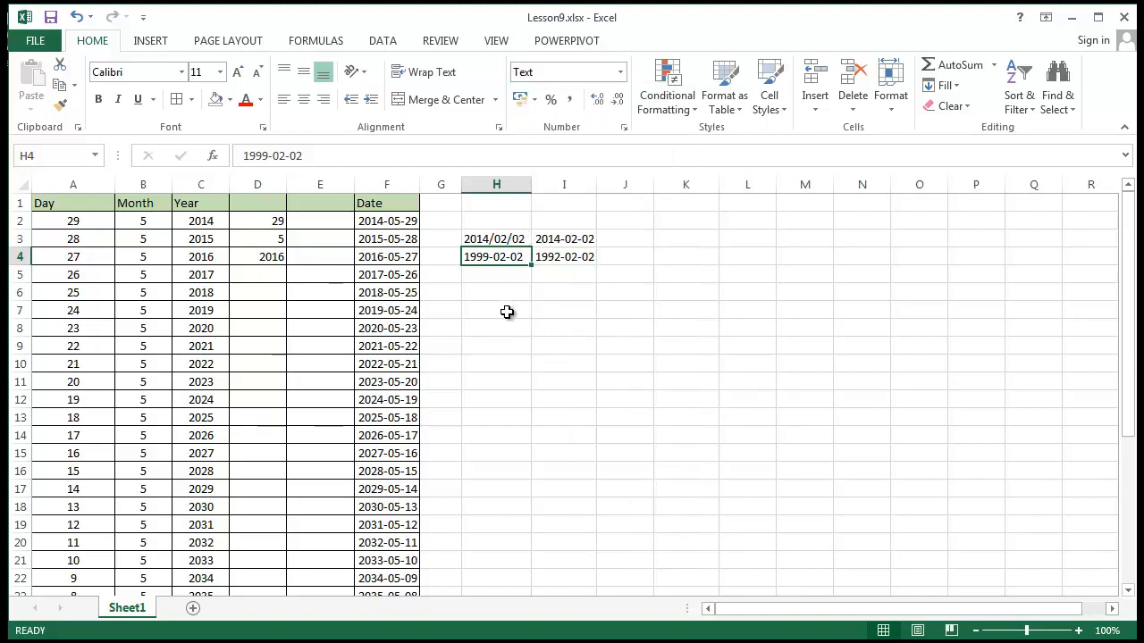
# Enter =sum in the text-formatted cell H5 below the sample dates and check its content
pyautogui.click(497, 278)
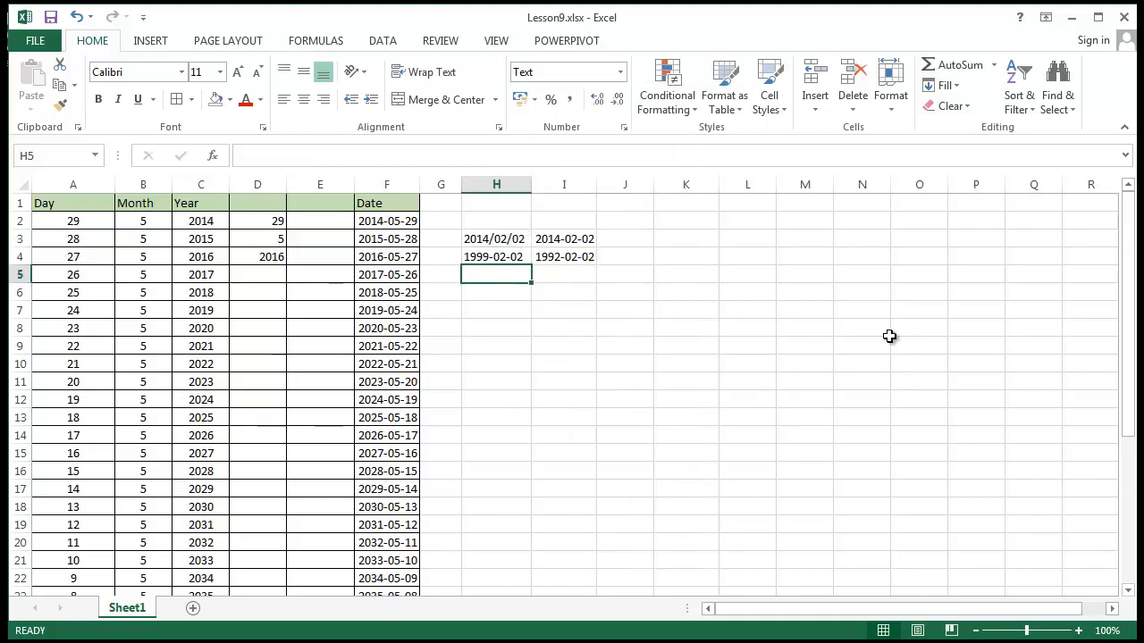
pyautogui.write('=')
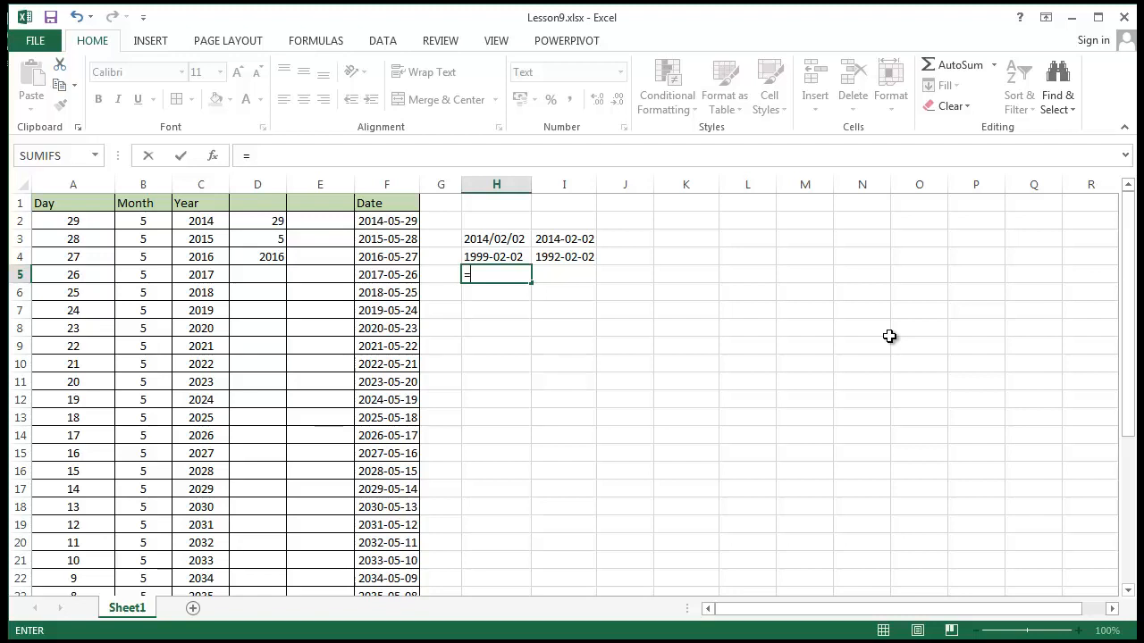
pyautogui.write('sum')
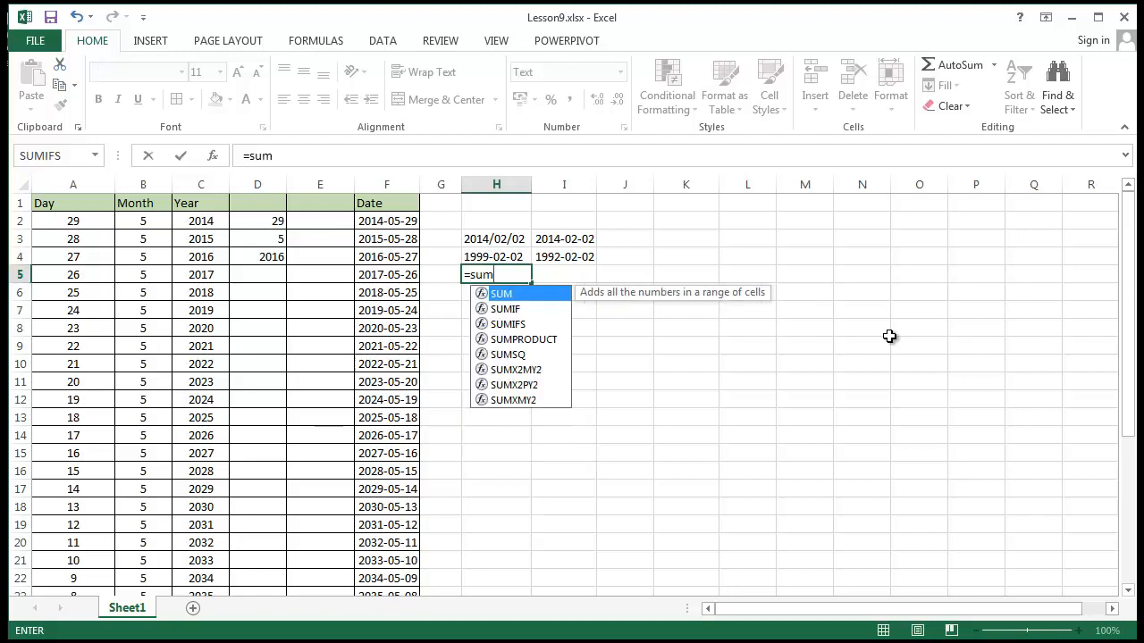
pyautogui.press('Return')
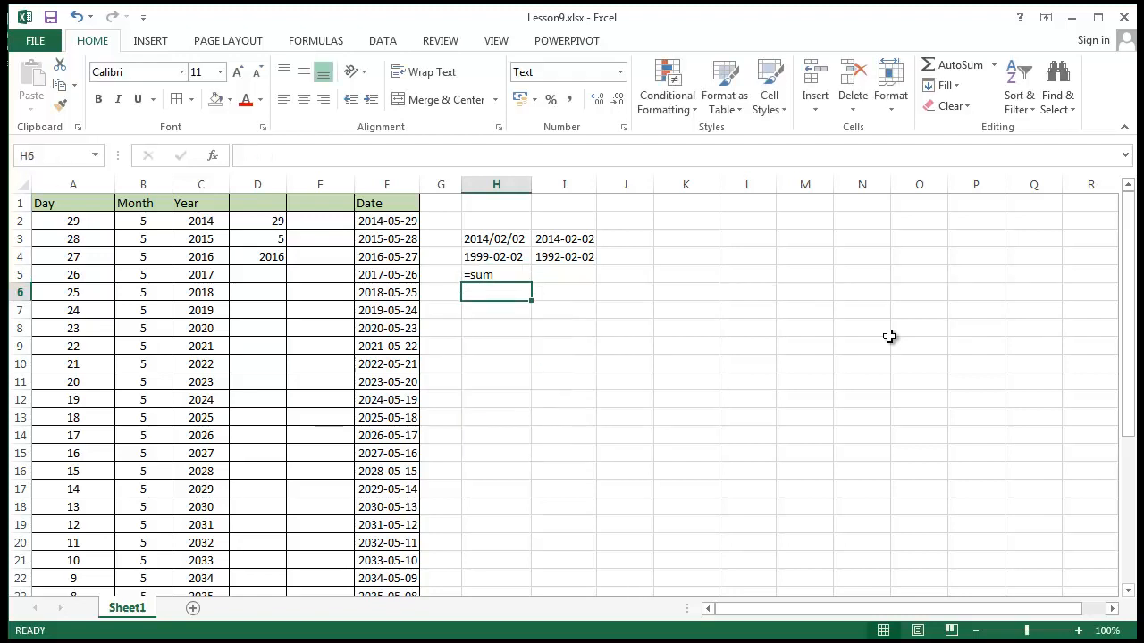
pyautogui.click(490, 260)
pyautogui.click(491, 274)
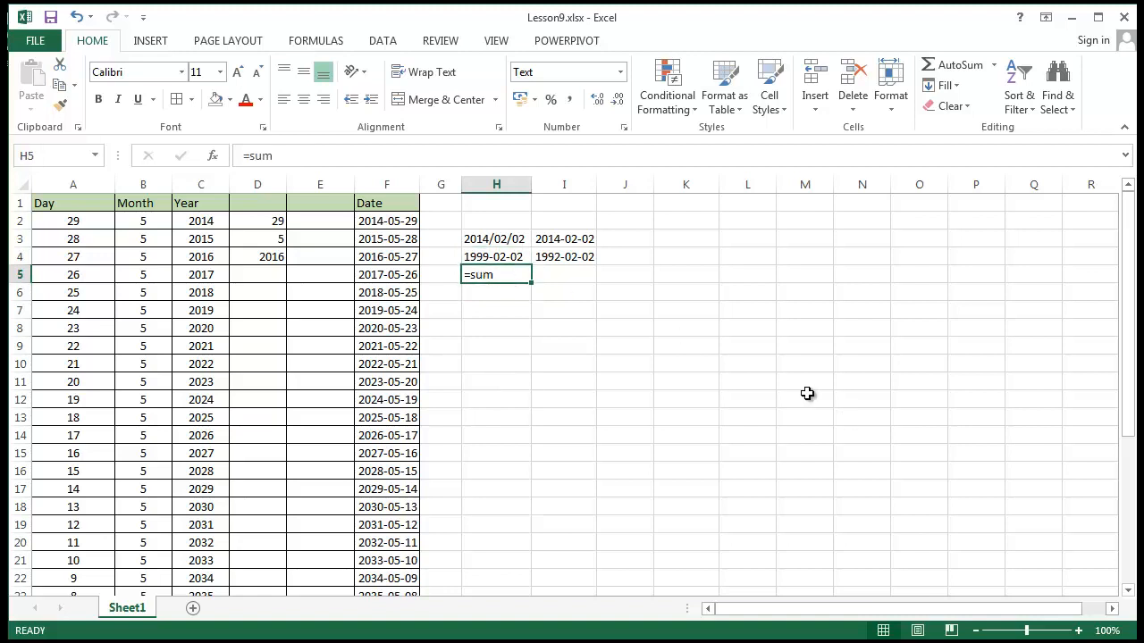
# Enter =sum in the General-formatted cell K5 for comparison and inspect the cell
pyautogui.click(666, 273)
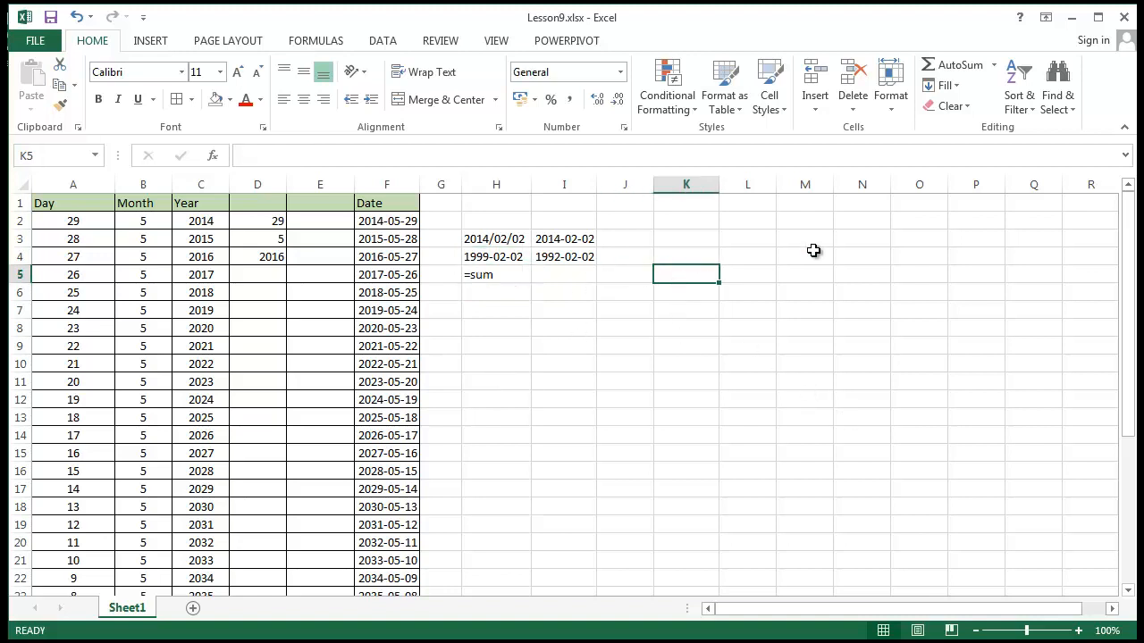
pyautogui.write('=su')
pyautogui.write('m')
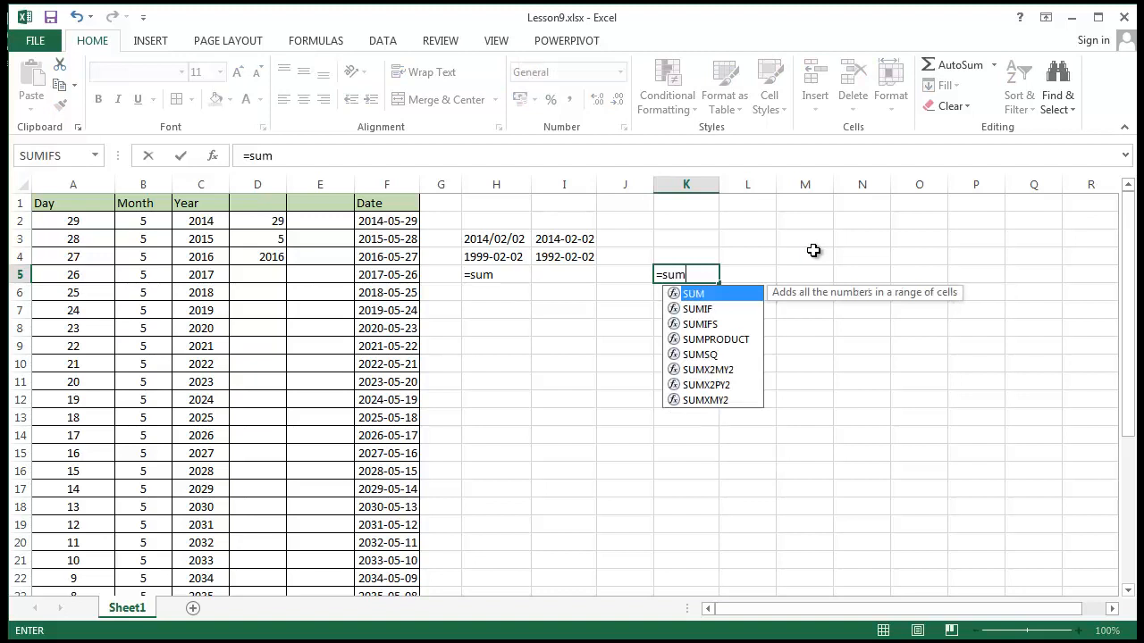
pyautogui.press('Return')
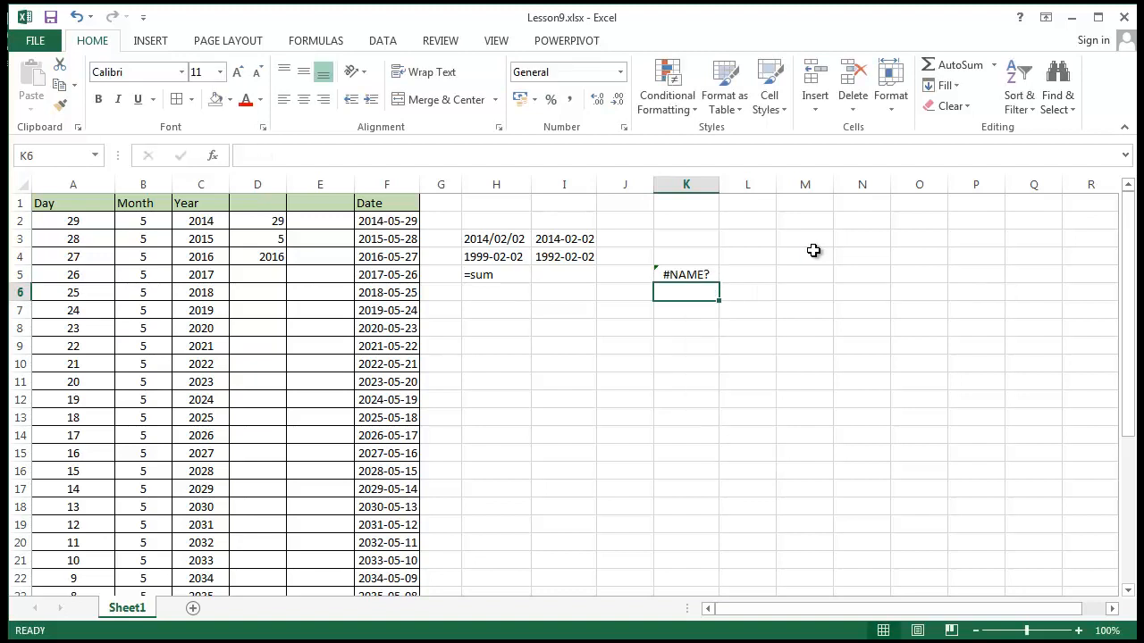
pyautogui.click(689, 275)
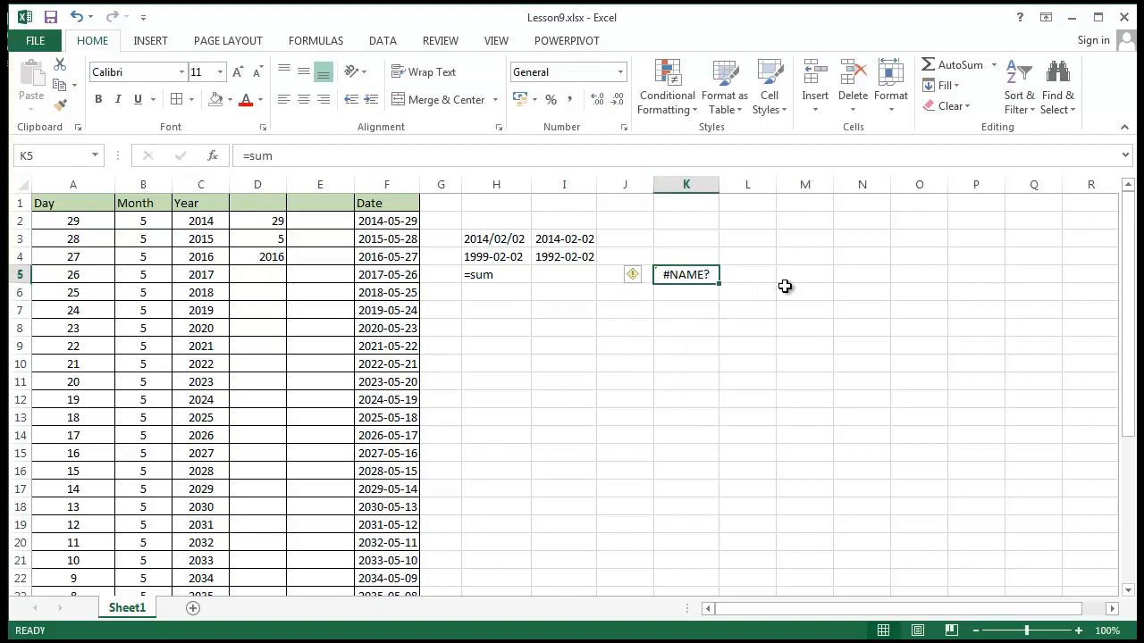
pyautogui.click(864, 380)
# Clear the test entries from cell H5 and the range J3:L10
pyautogui.click(506, 273)
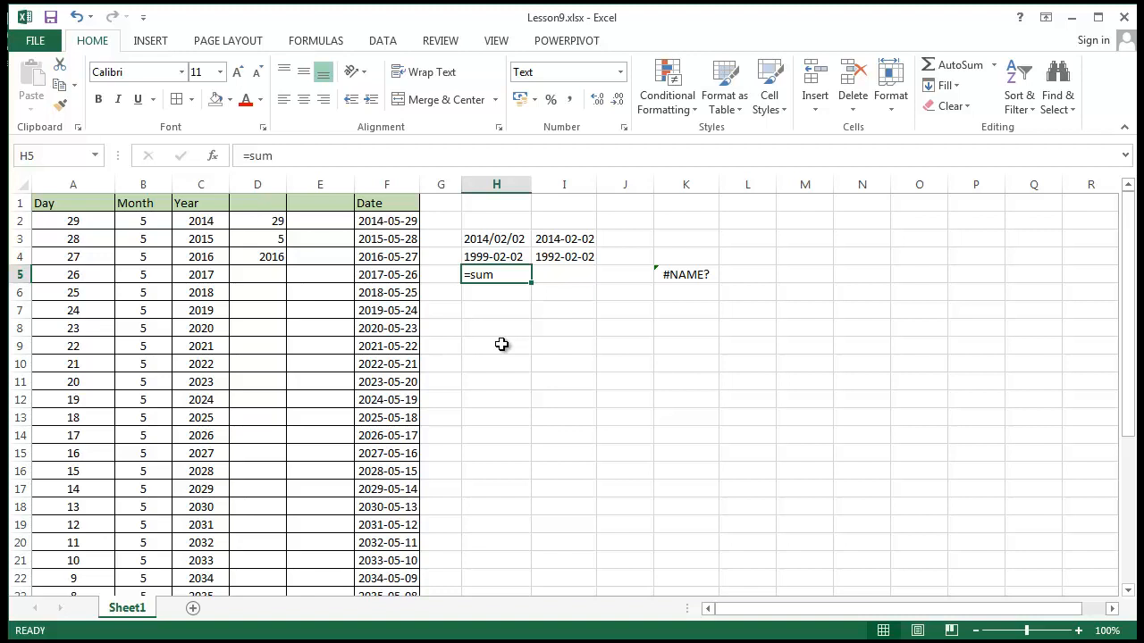
pyautogui.press('Delete')
pyautogui.moveTo(630, 240); pyautogui.dragTo(724, 364)
pyautogui.press('Delete')
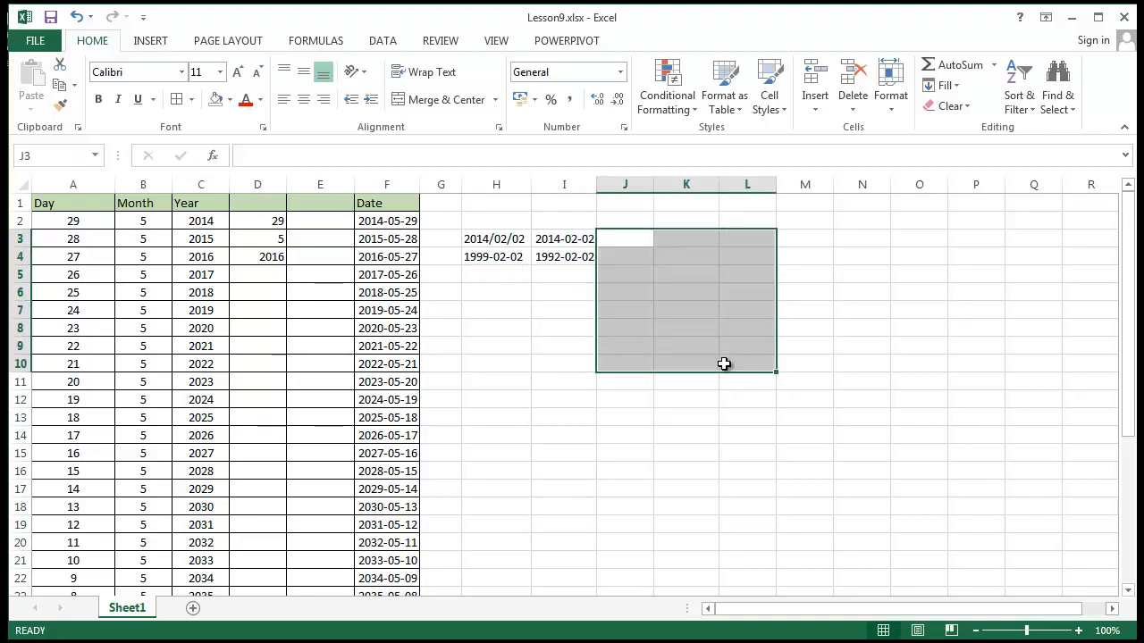
pyautogui.click(582, 357)
# Try to enter the DATEVALUE function in cell E3, starting with =dat
pyautogui.click(327, 240)
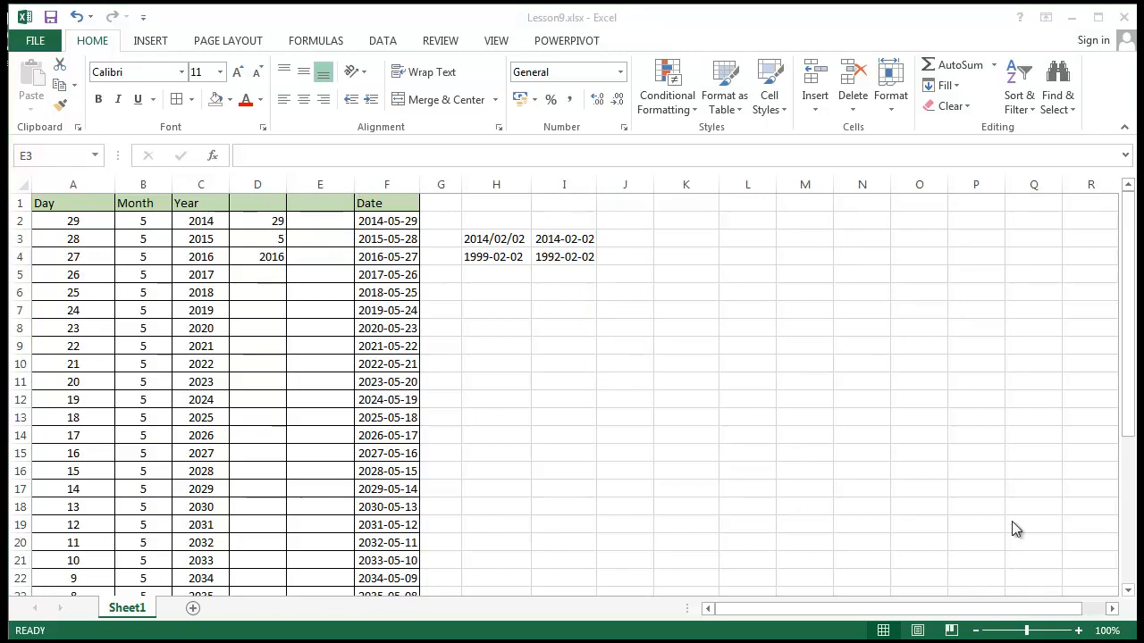
pyautogui.click(315, 238)
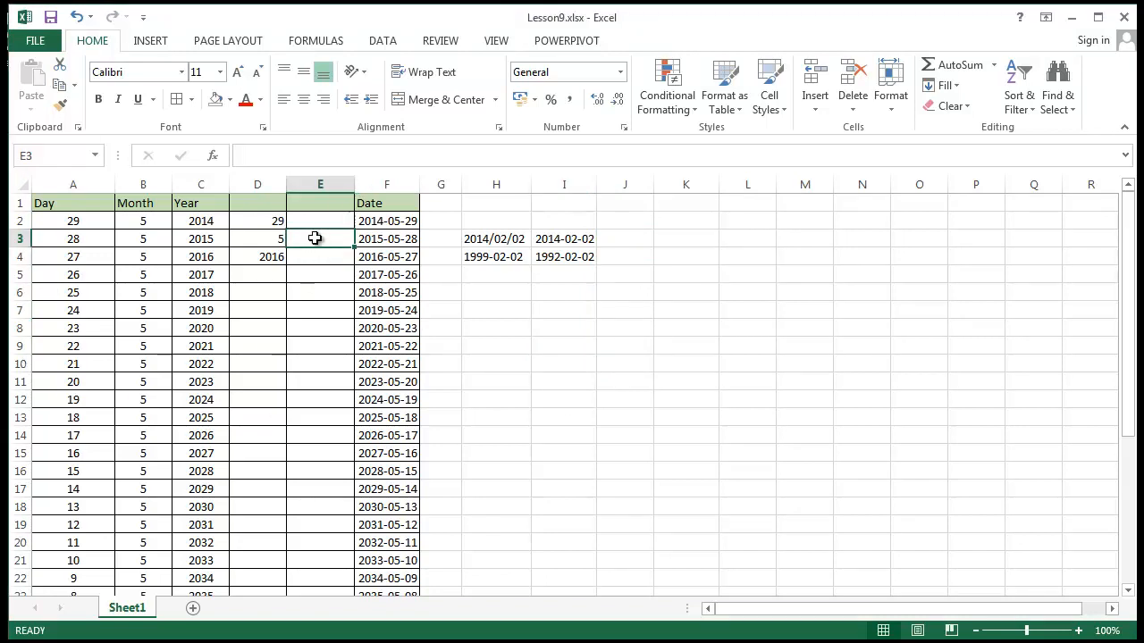
pyautogui.write('=dat')
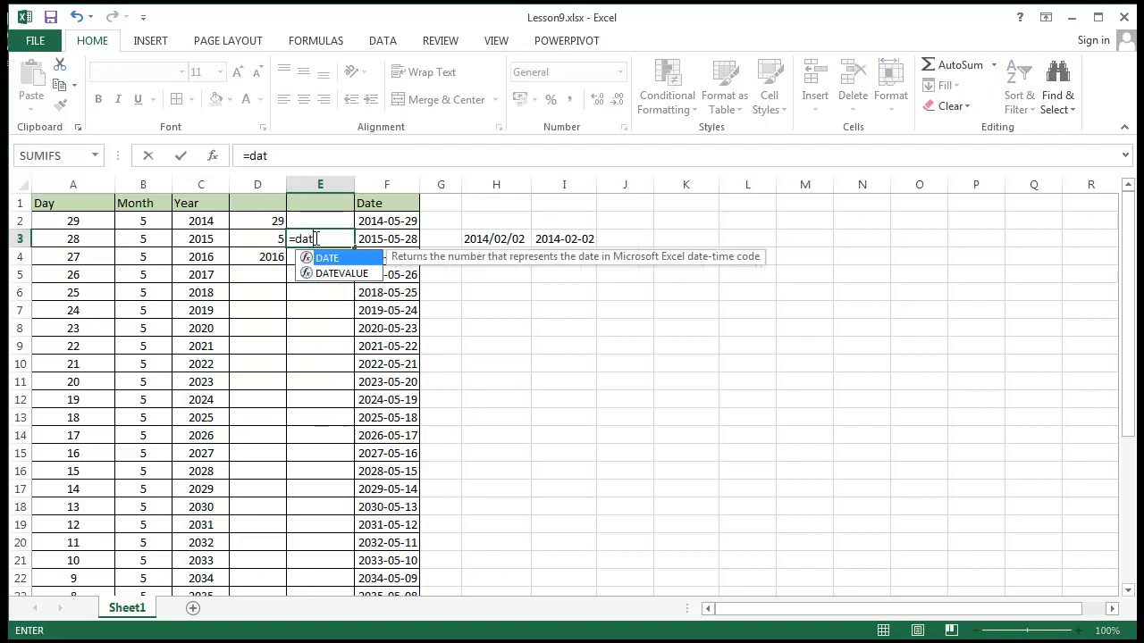
pyautogui.press('Down')
pyautogui.press('Return')
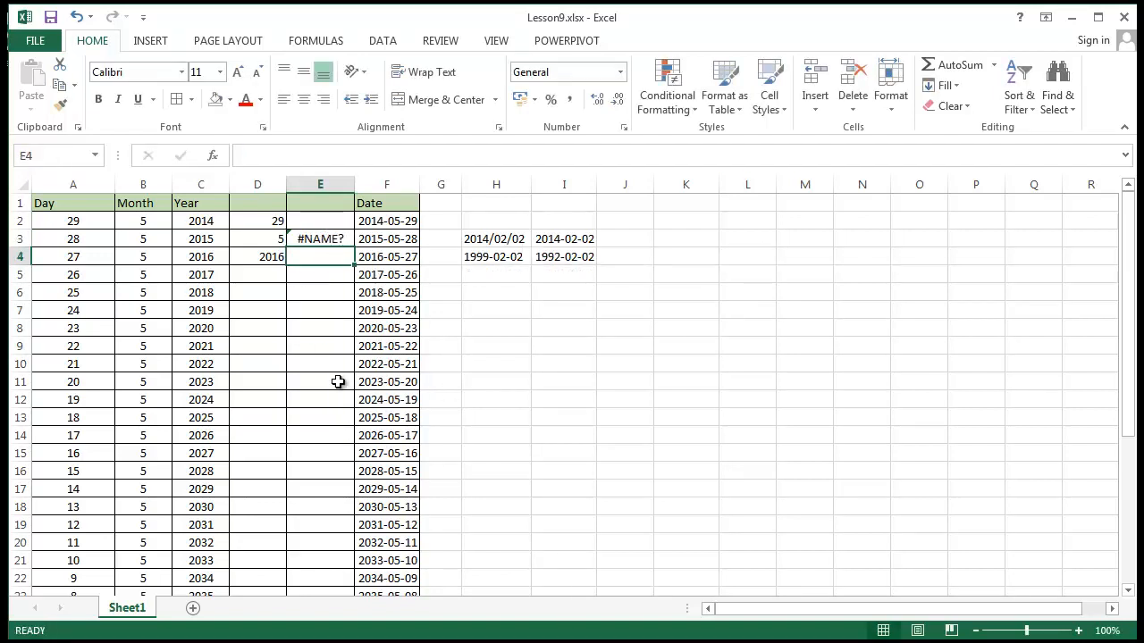
# Complete the formula in cell E3 as =DATEVALUE(H3)
pyautogui.click(313, 238)
pyautogui.click(285, 155)
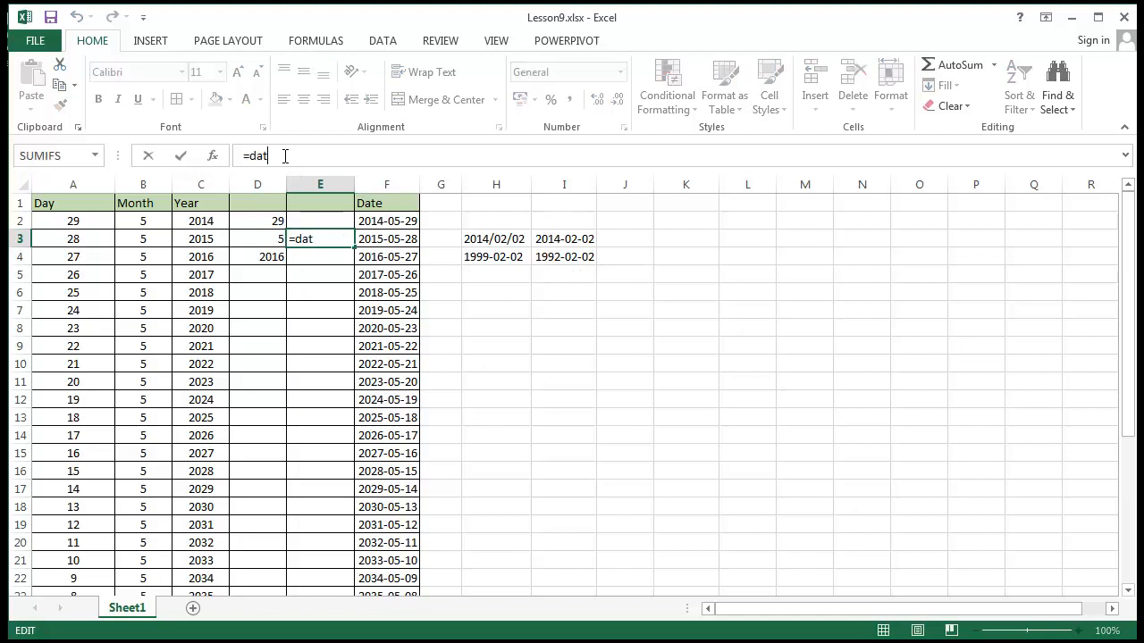
pyautogui.write('e')
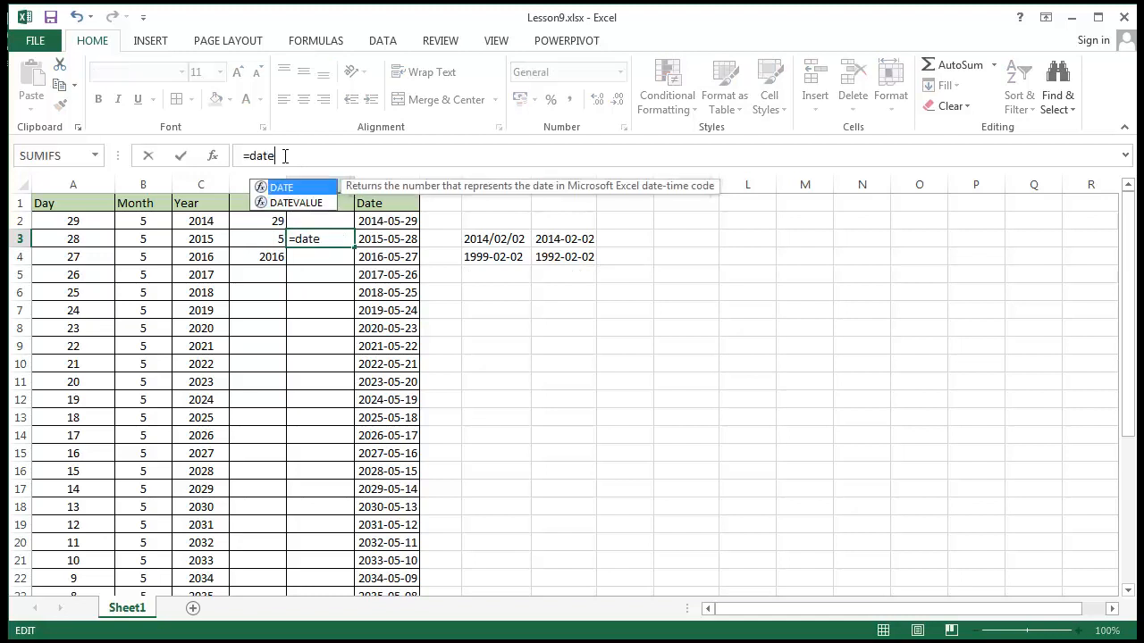
pyautogui.click(313, 204)
pyautogui.doubleClick(312, 205)
pyautogui.click(497, 243)
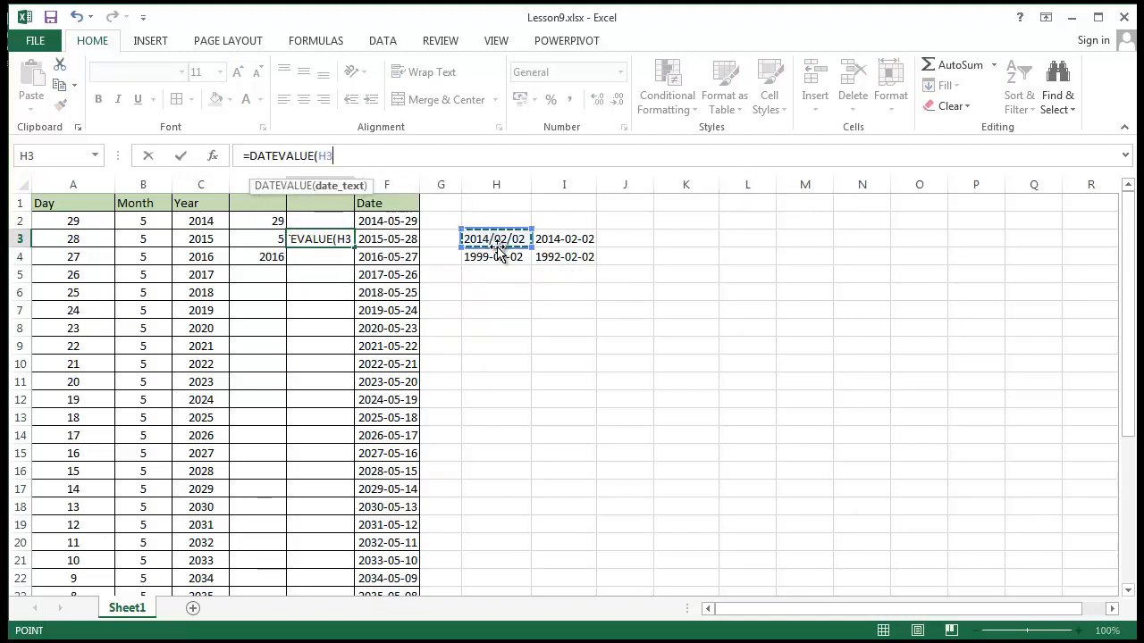
pyautogui.write(')')
pyautogui.press('Return')
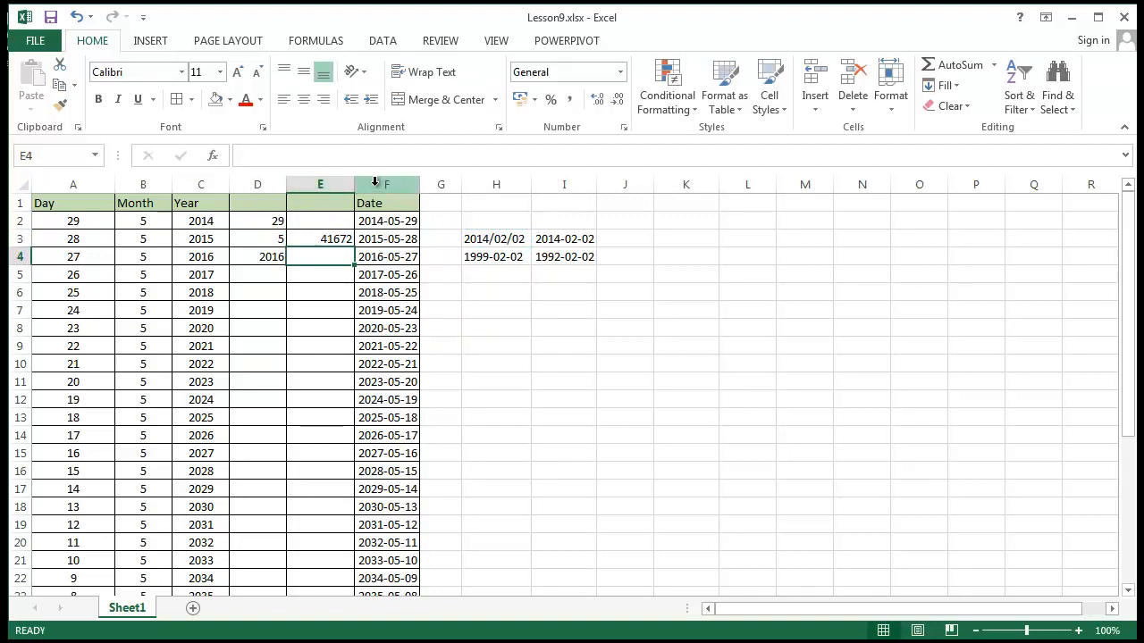
# Enter =DATEVALUE(H4) in cell E4 and select the results in E3:E4
pyautogui.write('=')
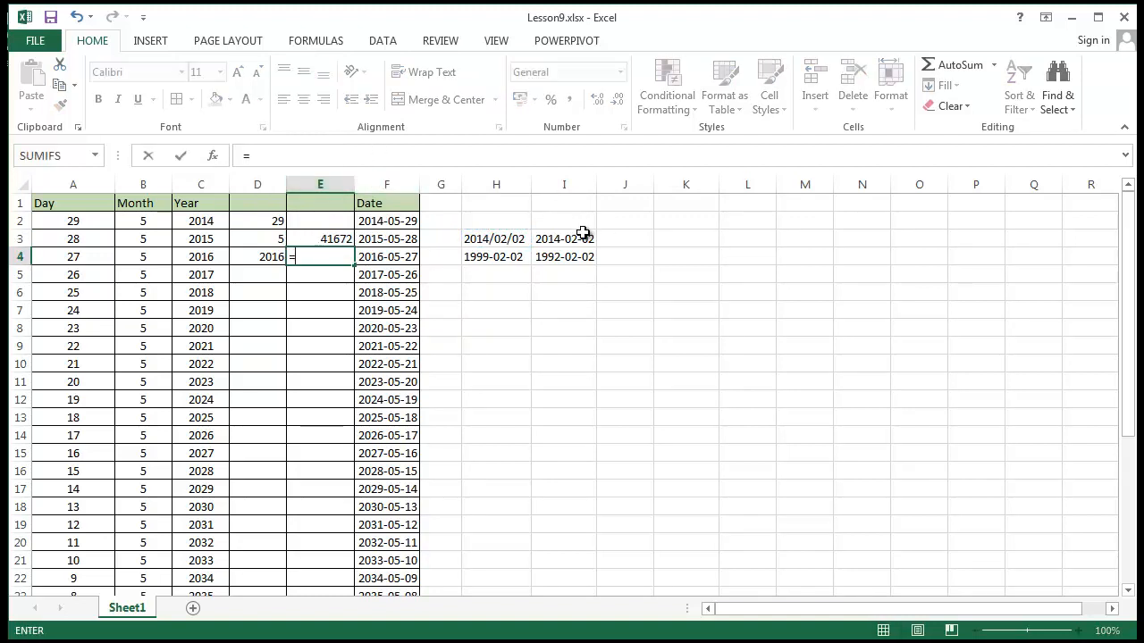
pyautogui.write('datevalu')
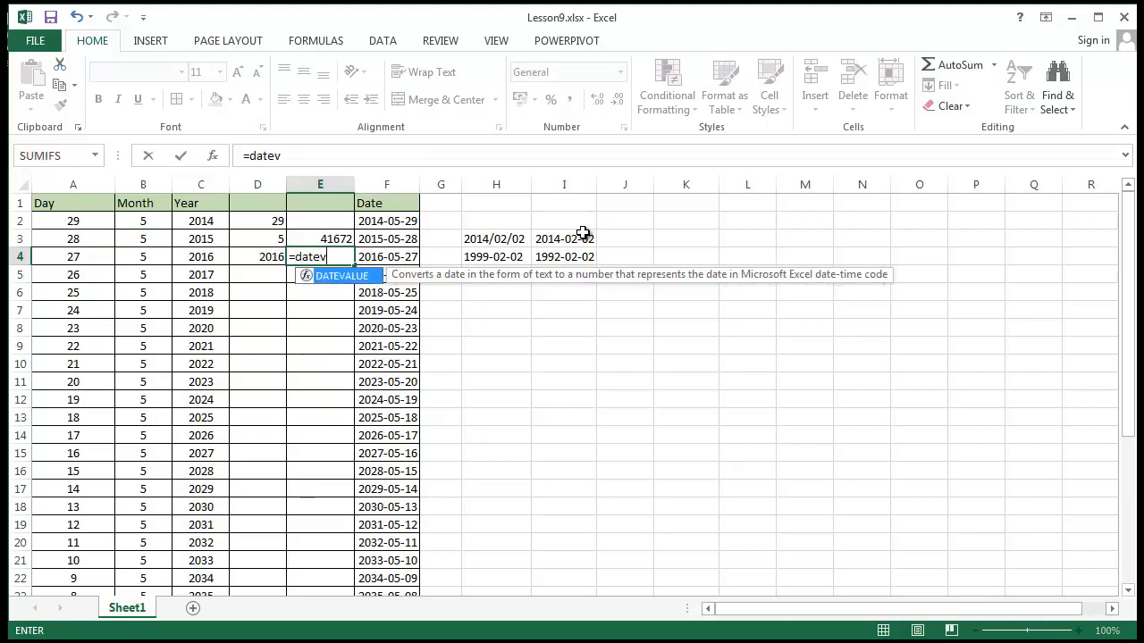
pyautogui.doubleClick(366, 279)
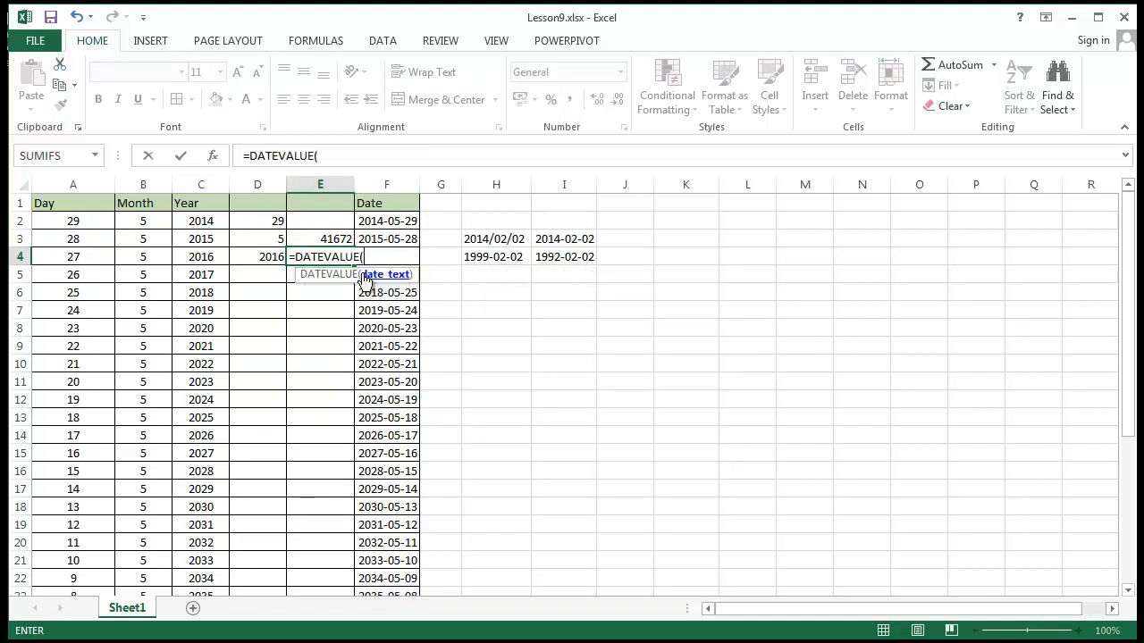
pyautogui.click(480, 258)
pyautogui.write(')')
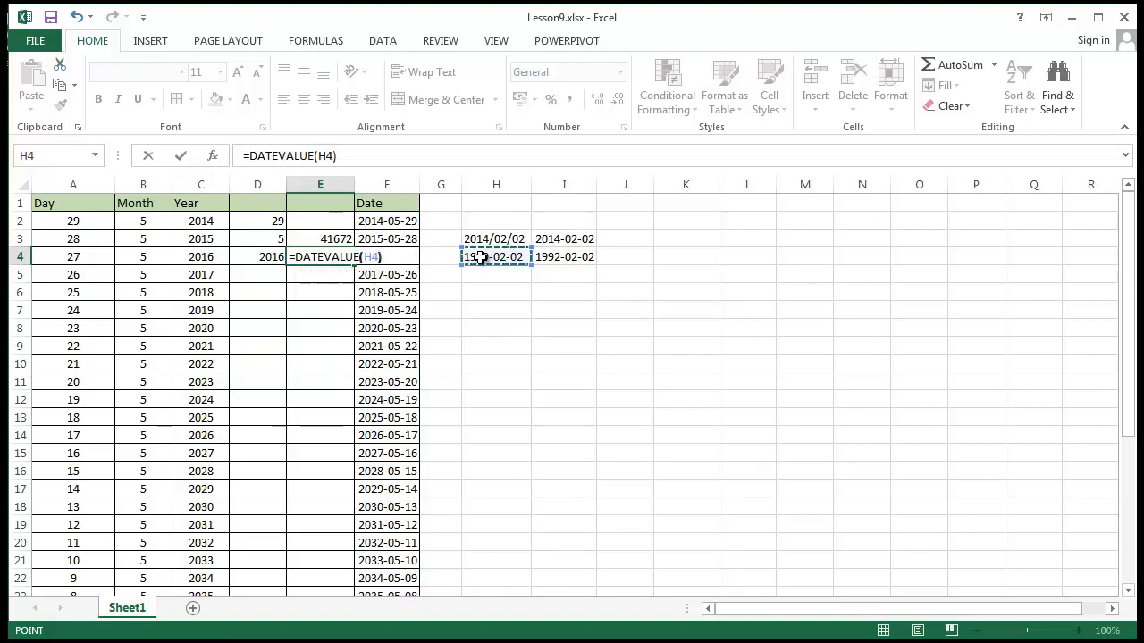
pyautogui.press('Return')
pyautogui.click(542, 325)
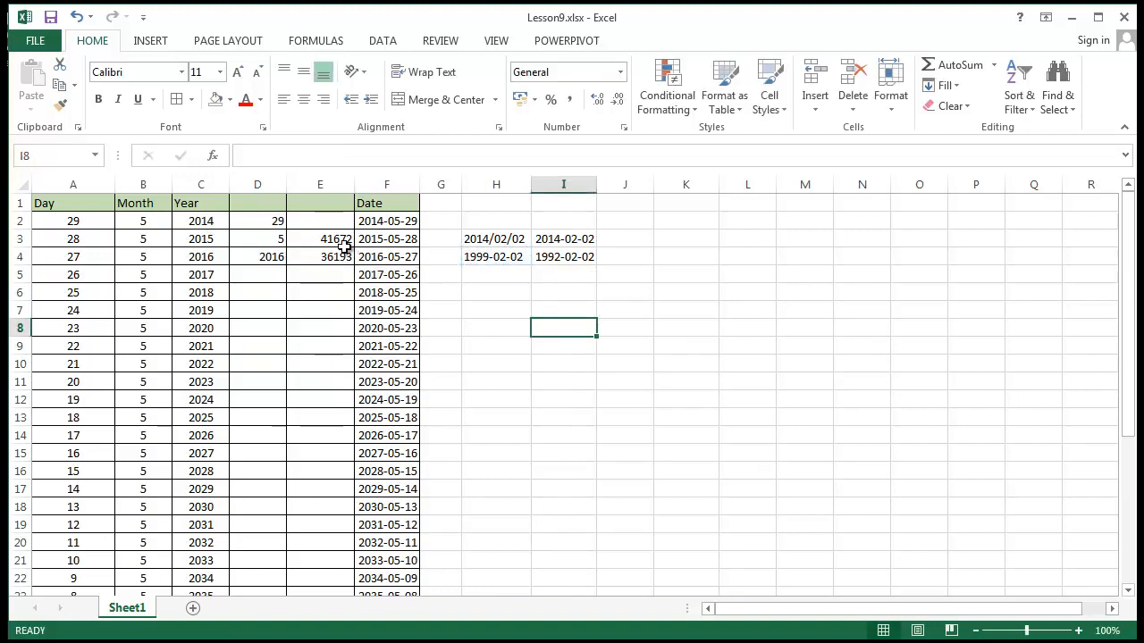
pyautogui.moveTo(346, 242); pyautogui.dragTo(341, 260)
# Clear the contents of the range I1:J9, including the comparison dates in column I
pyautogui.moveTo(581, 202); pyautogui.dragTo(626, 343)
pyautogui.press('Delete')
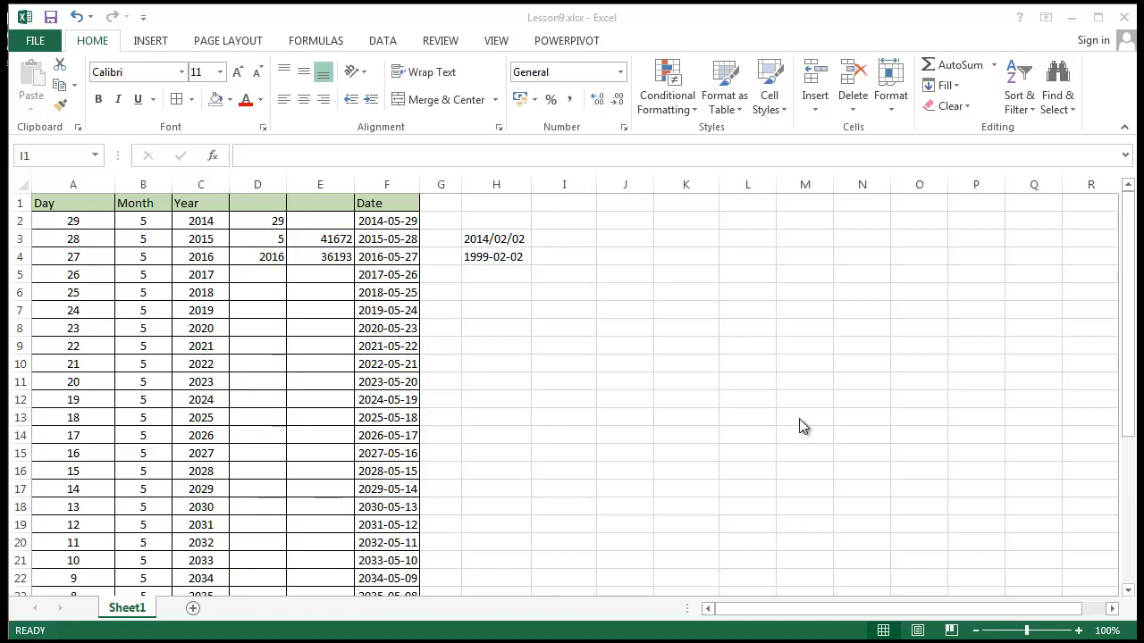
pyautogui.click(796, 323)
pyautogui.click(796, 321)
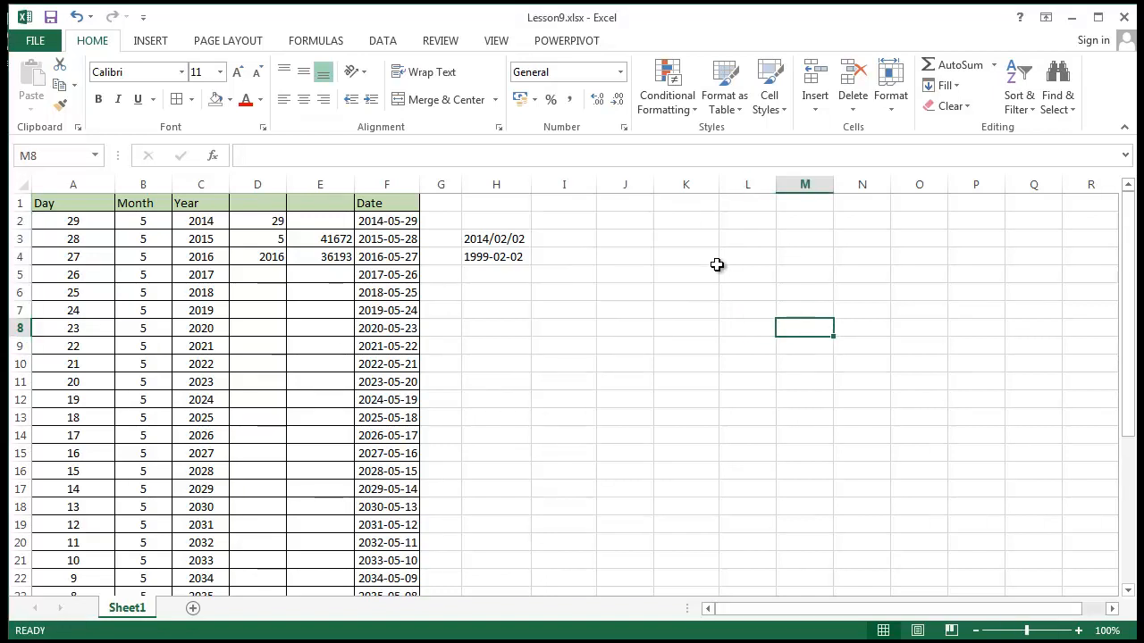
# Format the DATEVALUE results in E3:E4 as Short Date
pyautogui.click(328, 239)
pyautogui.click(320, 255)
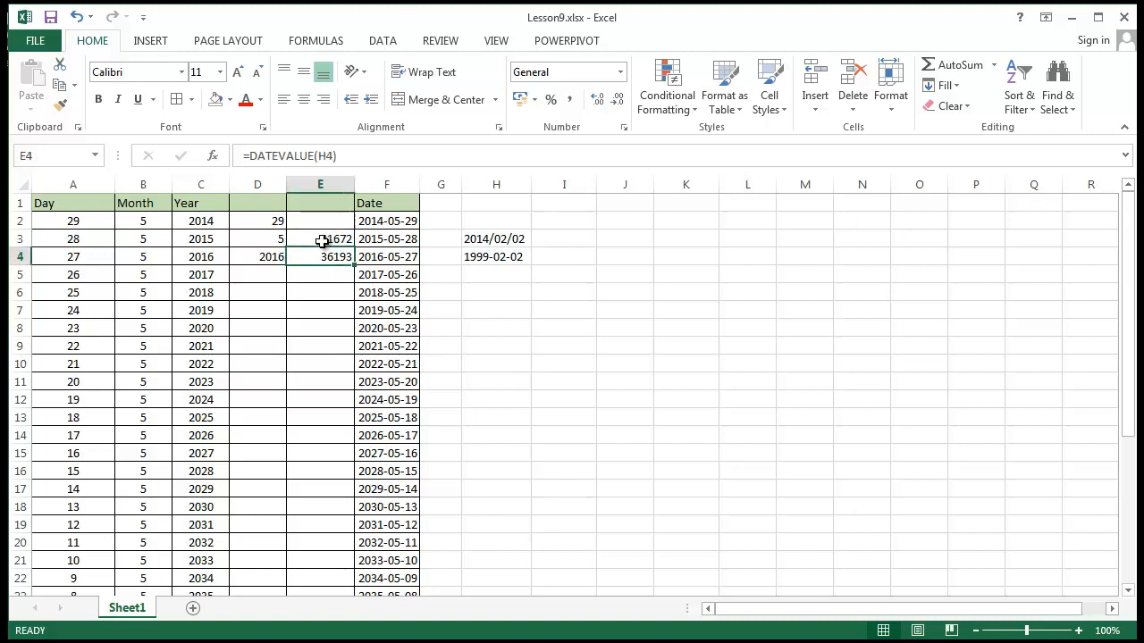
pyautogui.click(318, 240)
pyautogui.click(314, 253)
pyautogui.click(315, 235)
pyautogui.moveTo(320, 238); pyautogui.dragTo(325, 256)
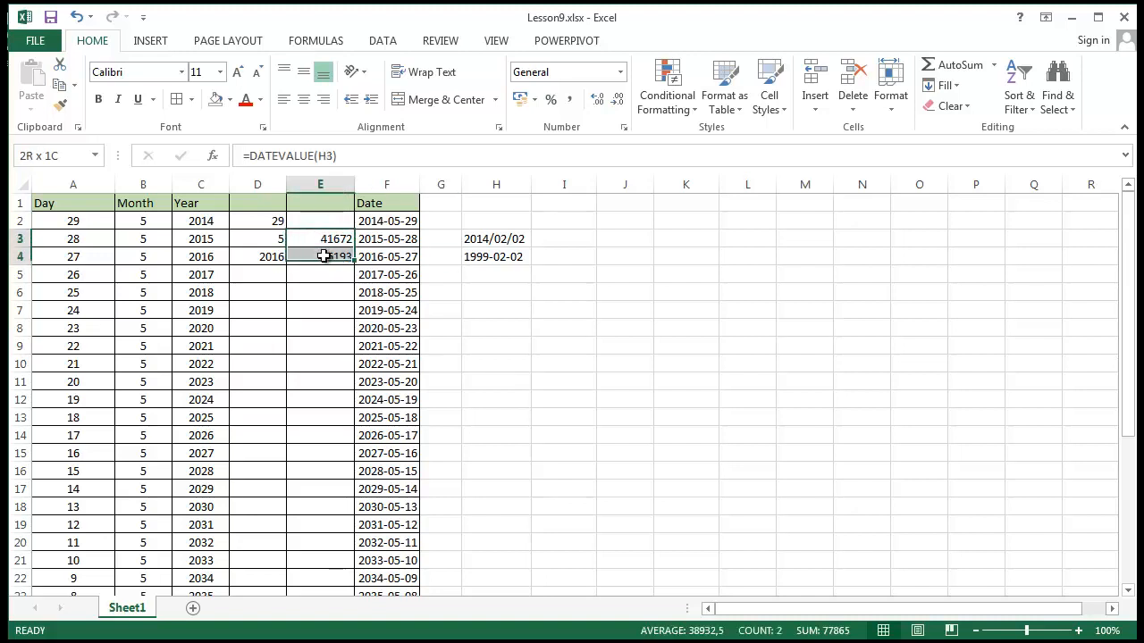
pyautogui.click(622, 73)
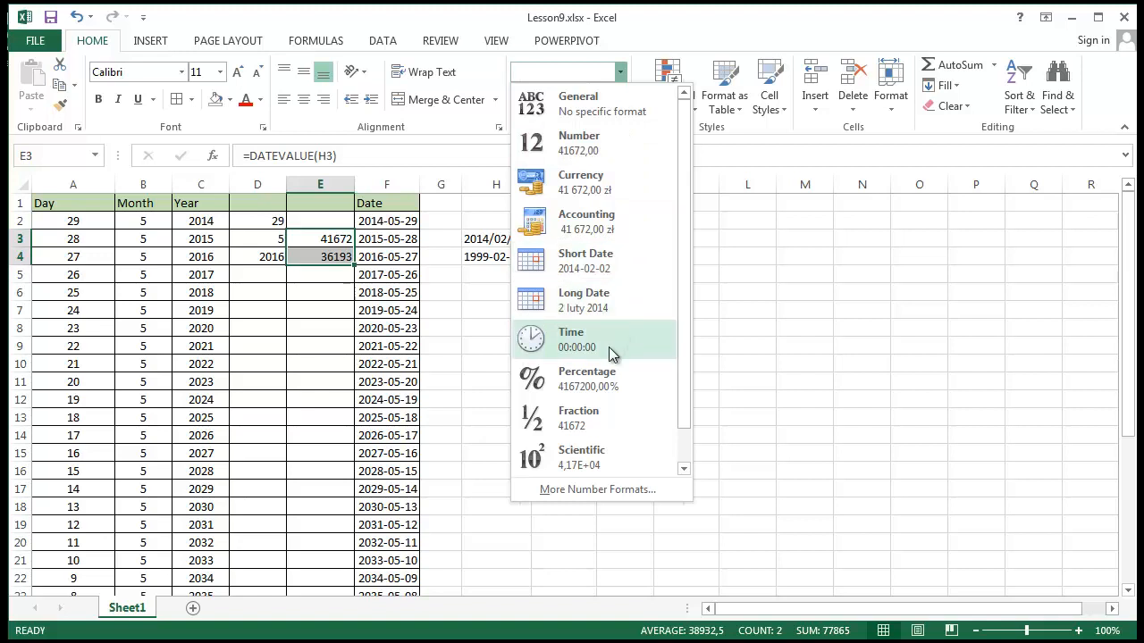
pyautogui.click(652, 273)
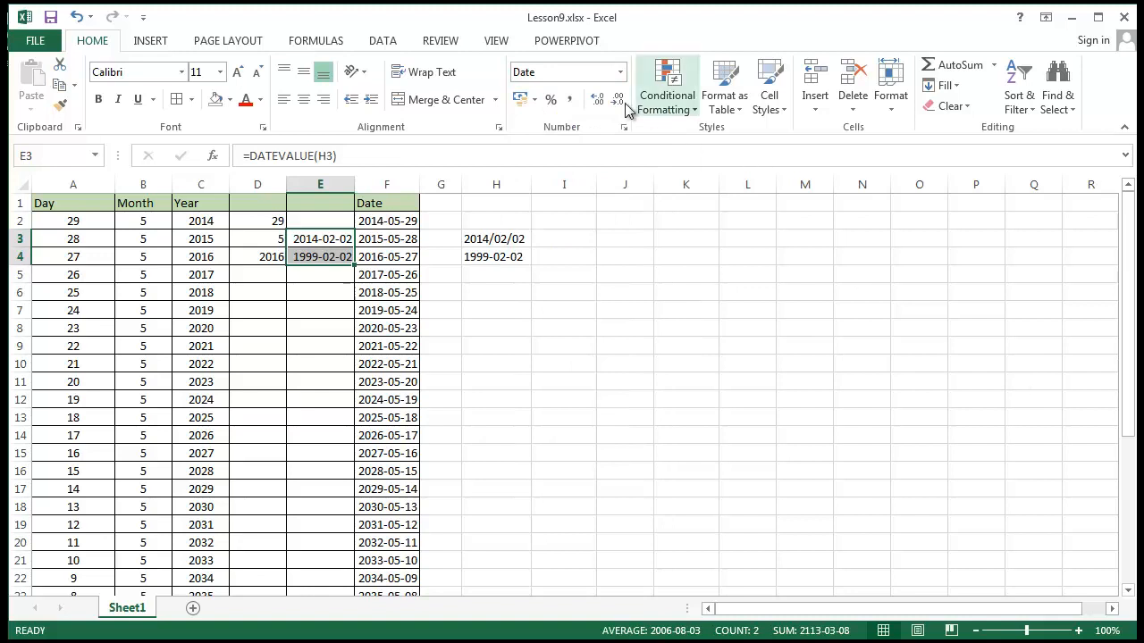
pyautogui.click(321, 241)
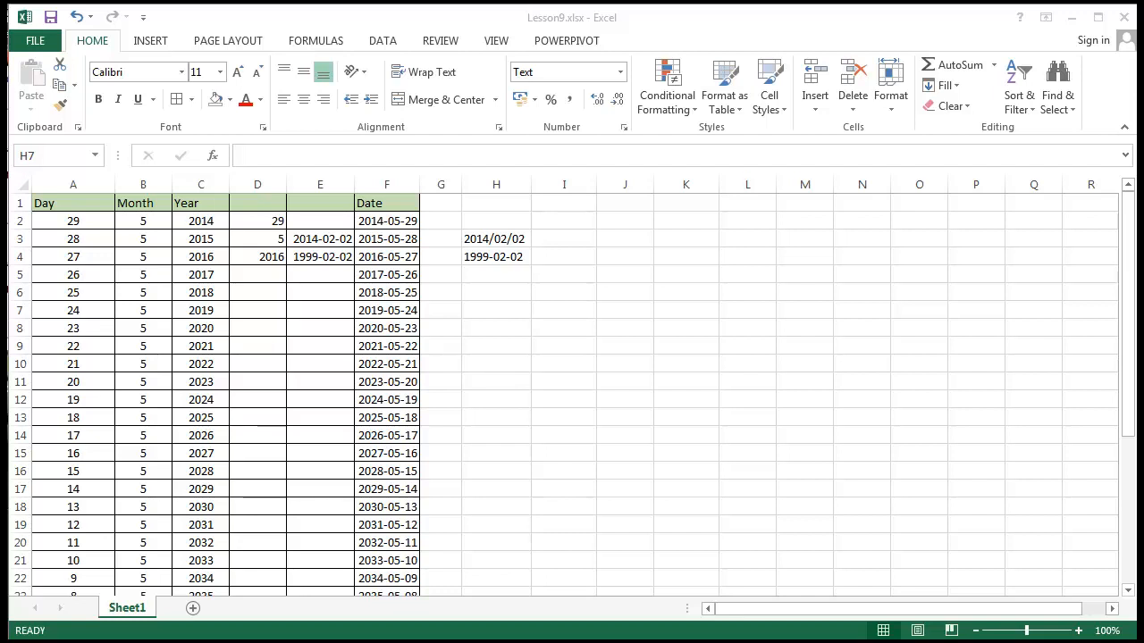
# Enter =today() in cell H7
pyautogui.click(552, 325)
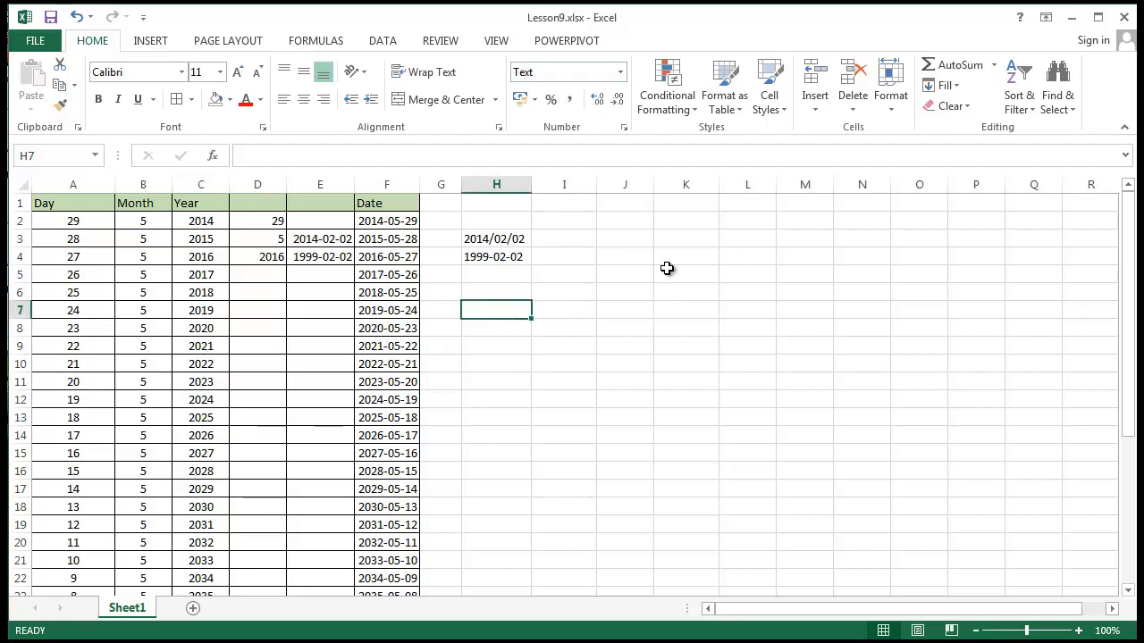
pyautogui.write('=')
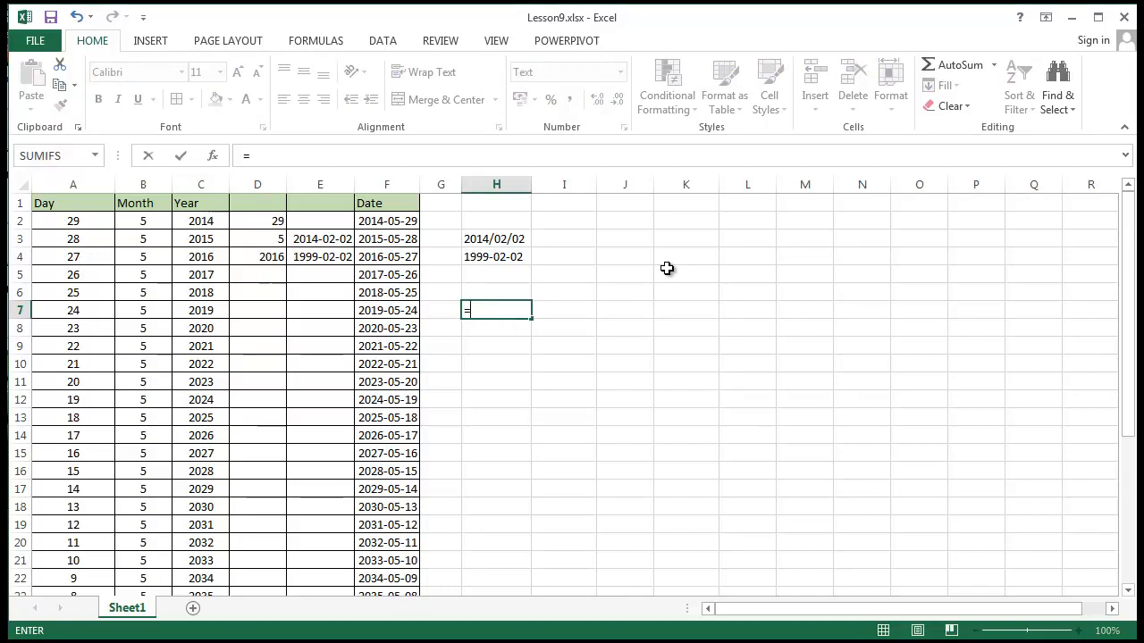
pyautogui.write('today')
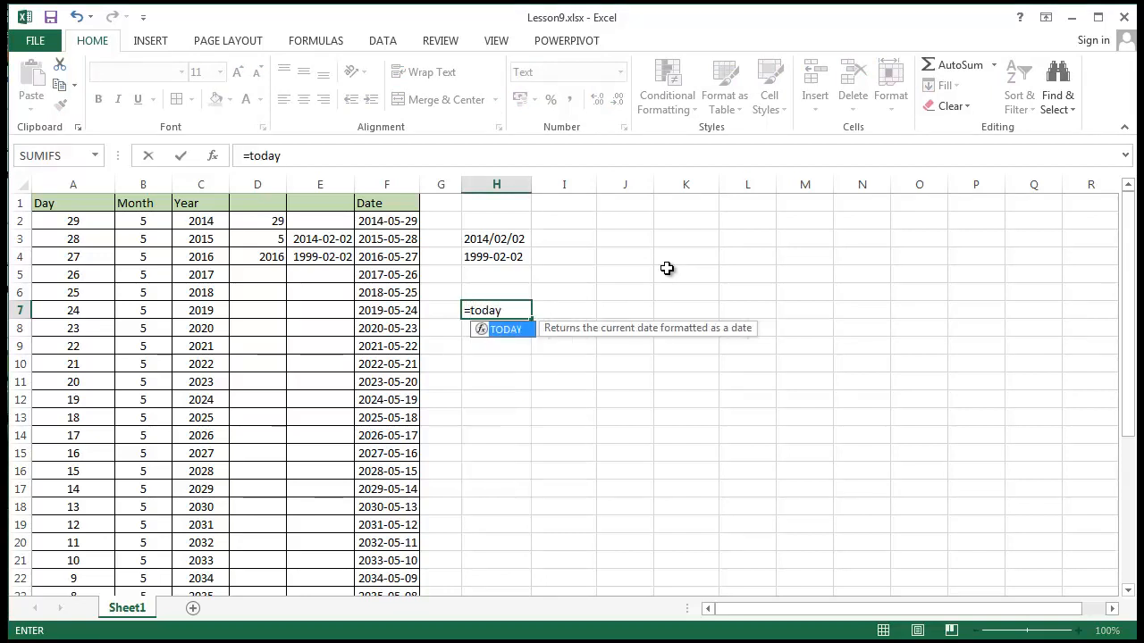
pyautogui.write('()')
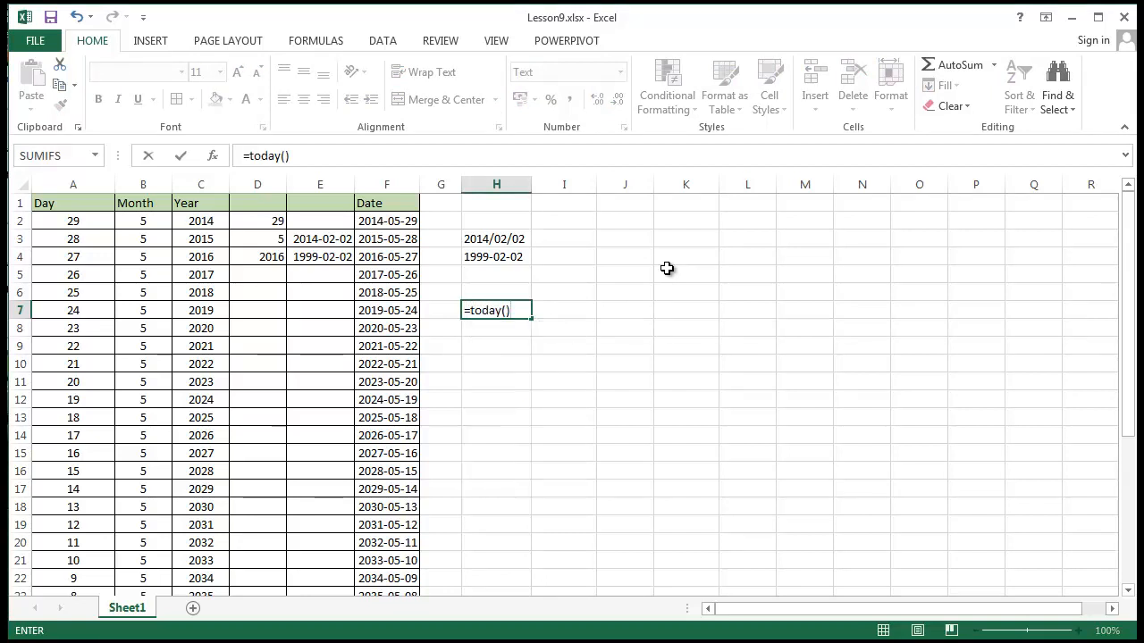
pyautogui.press('Return')
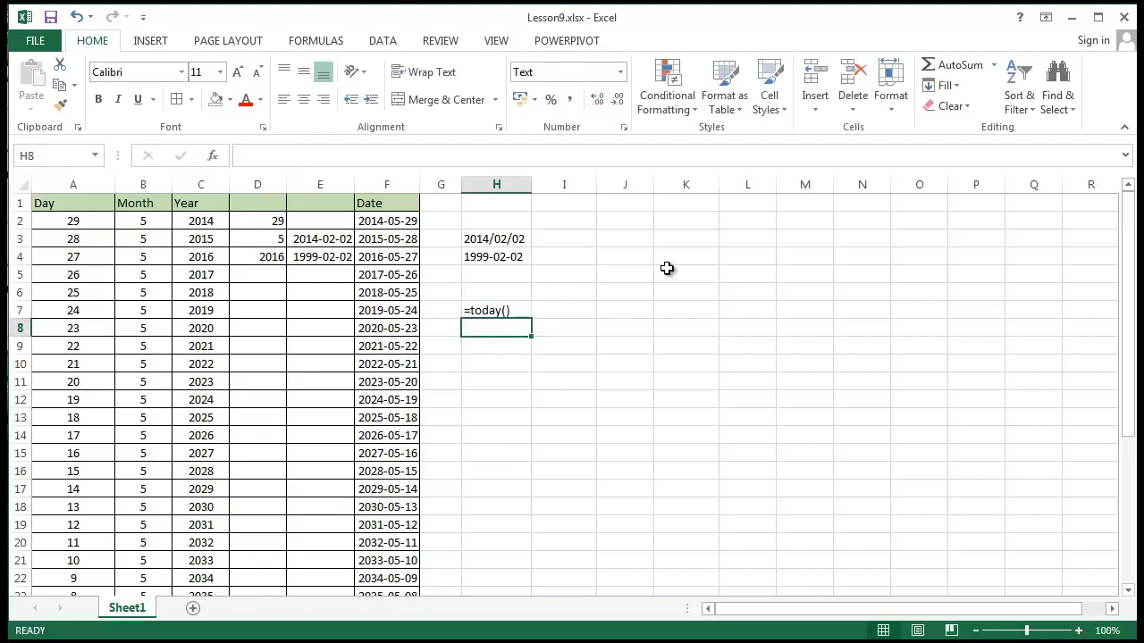
# Change cell H7 from Text to General format and re-enter its formula so that it calculates
pyautogui.click(501, 308)
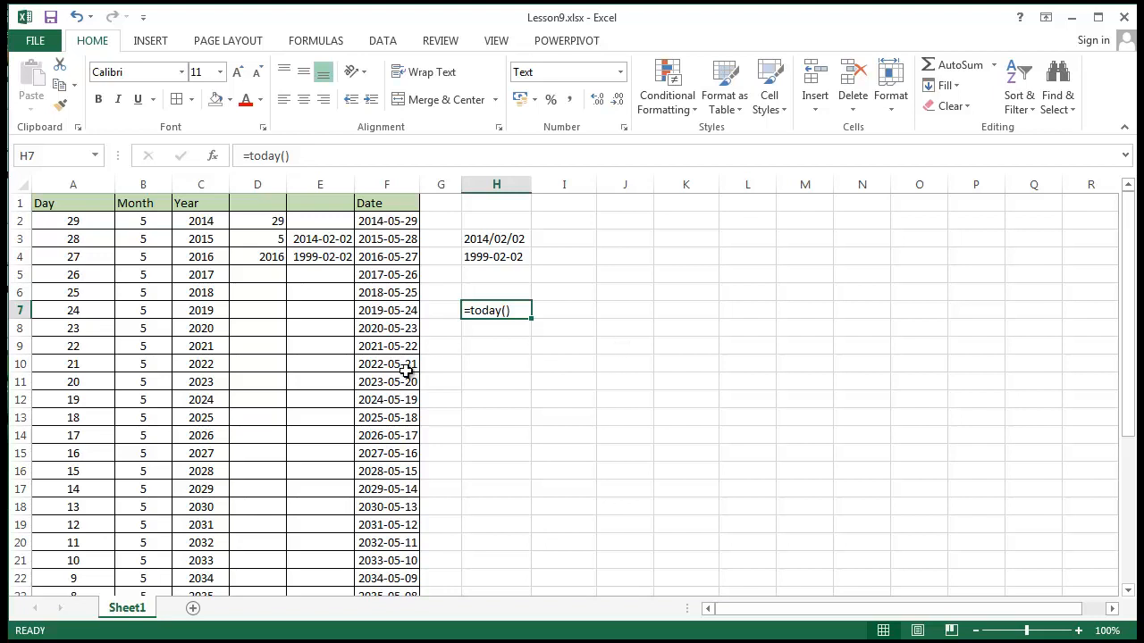
pyautogui.click(620, 72)
pyautogui.click(555, 93)
pyautogui.doubleClick(521, 310)
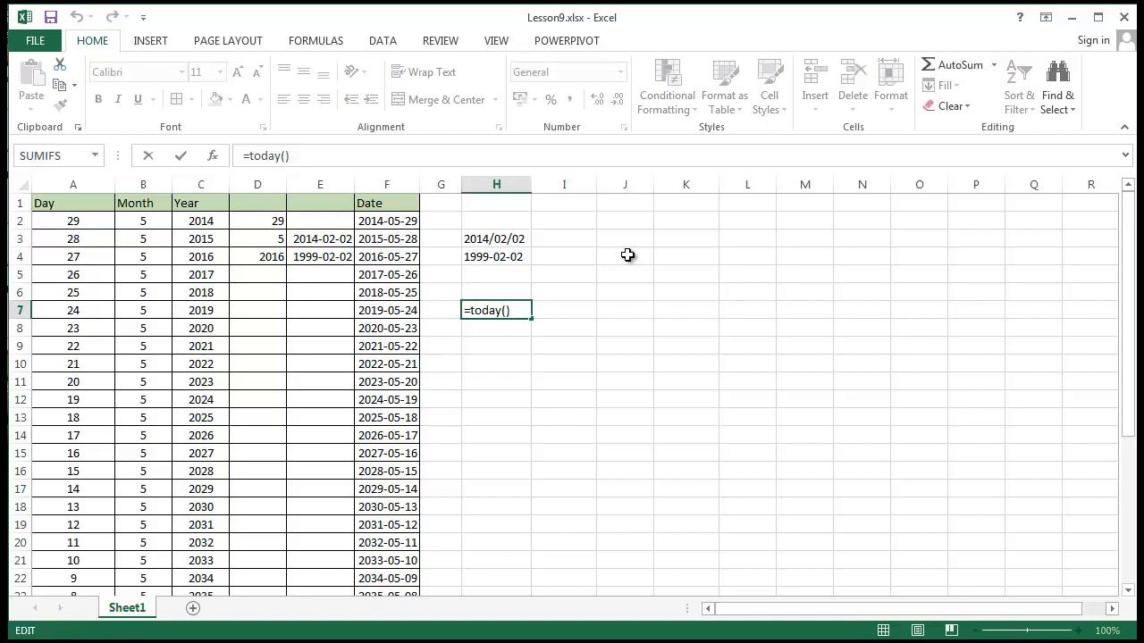
pyautogui.press('Return')
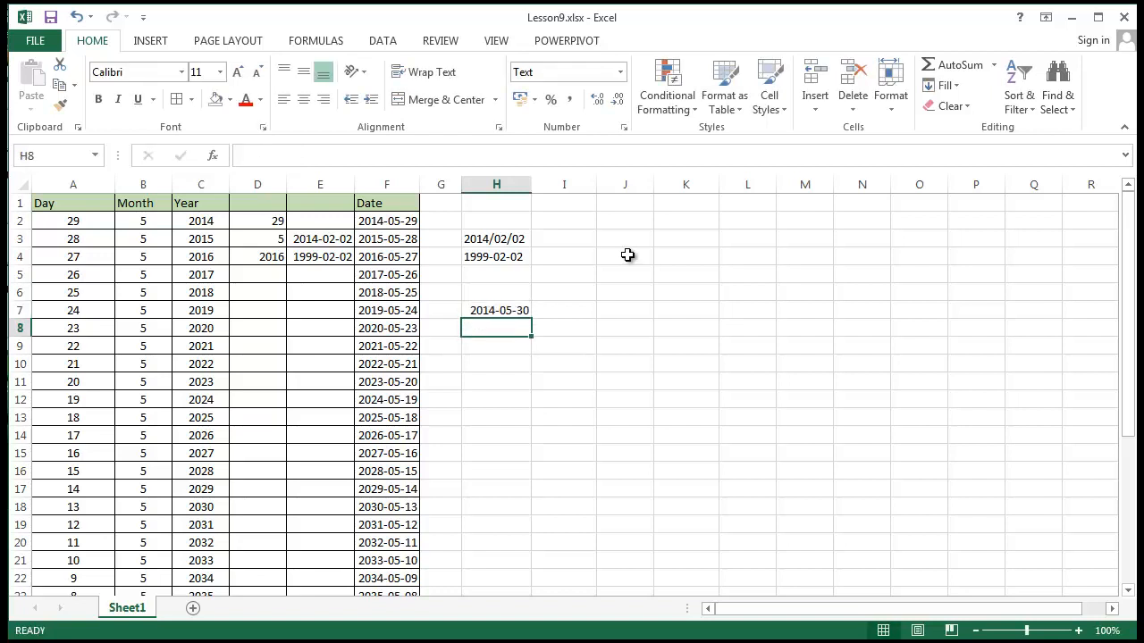
pyautogui.click(519, 310)
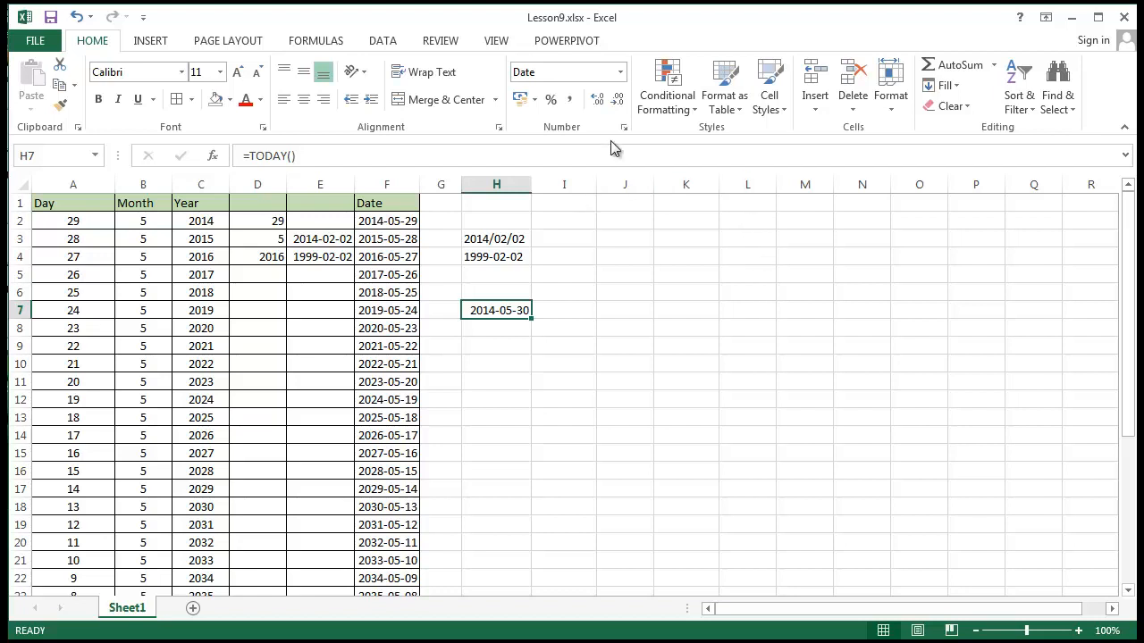
# Switch cell H7 to General format to show its serial number, and set it back to Short Date
pyautogui.click(620, 72)
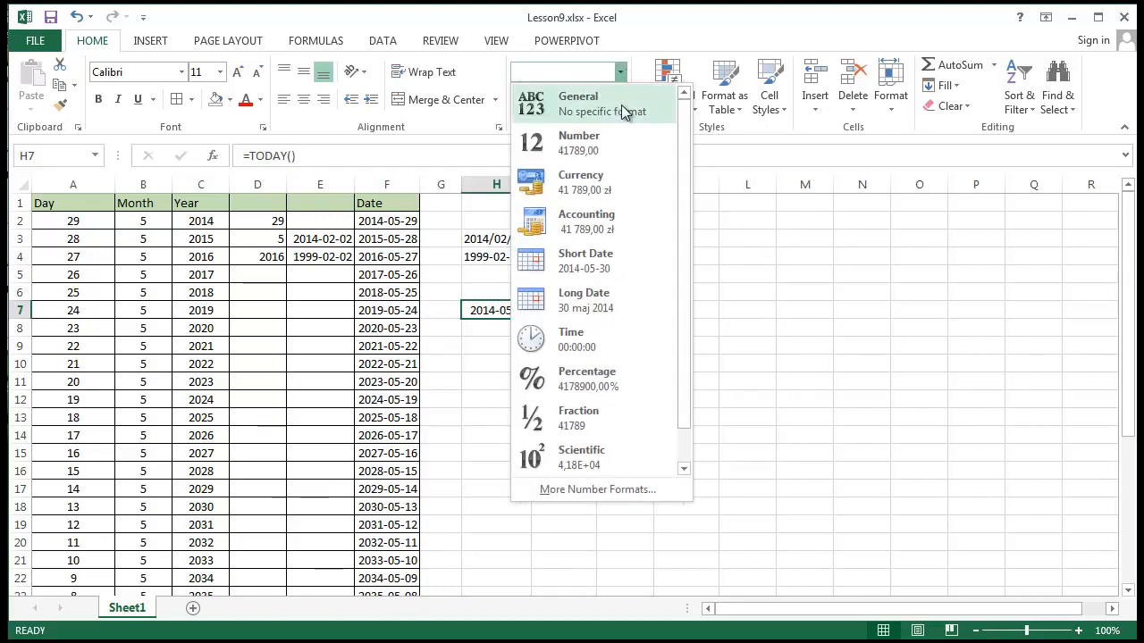
pyautogui.click(621, 105)
pyautogui.click(710, 471)
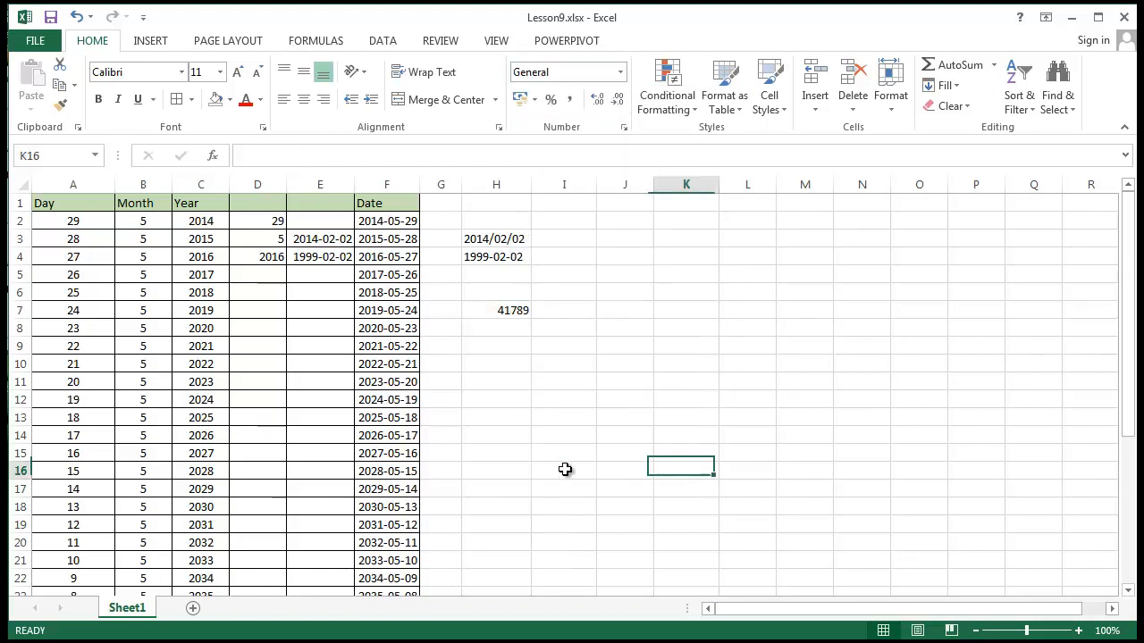
pyautogui.click(498, 325)
pyautogui.click(512, 313)
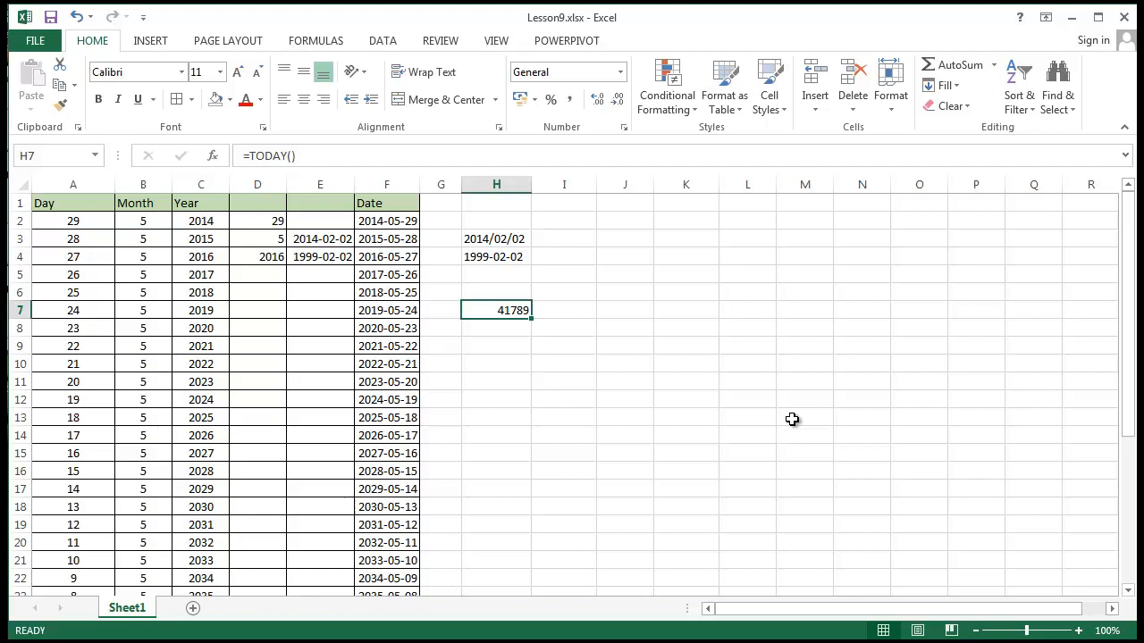
pyautogui.click(620, 73)
pyautogui.click(637, 266)
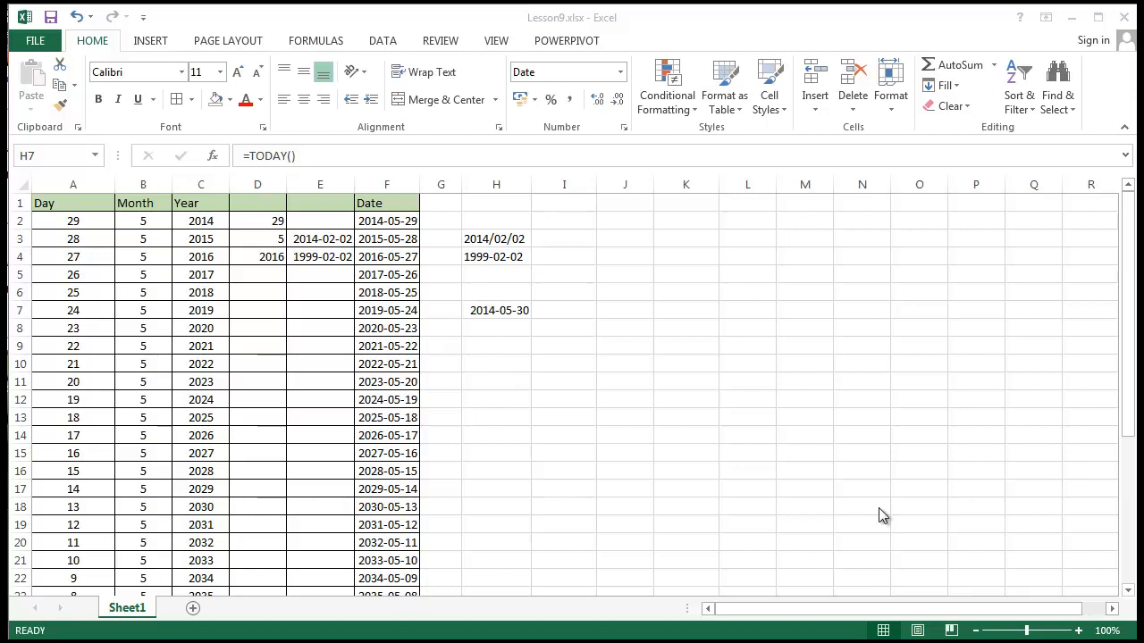
pyautogui.click(509, 384)
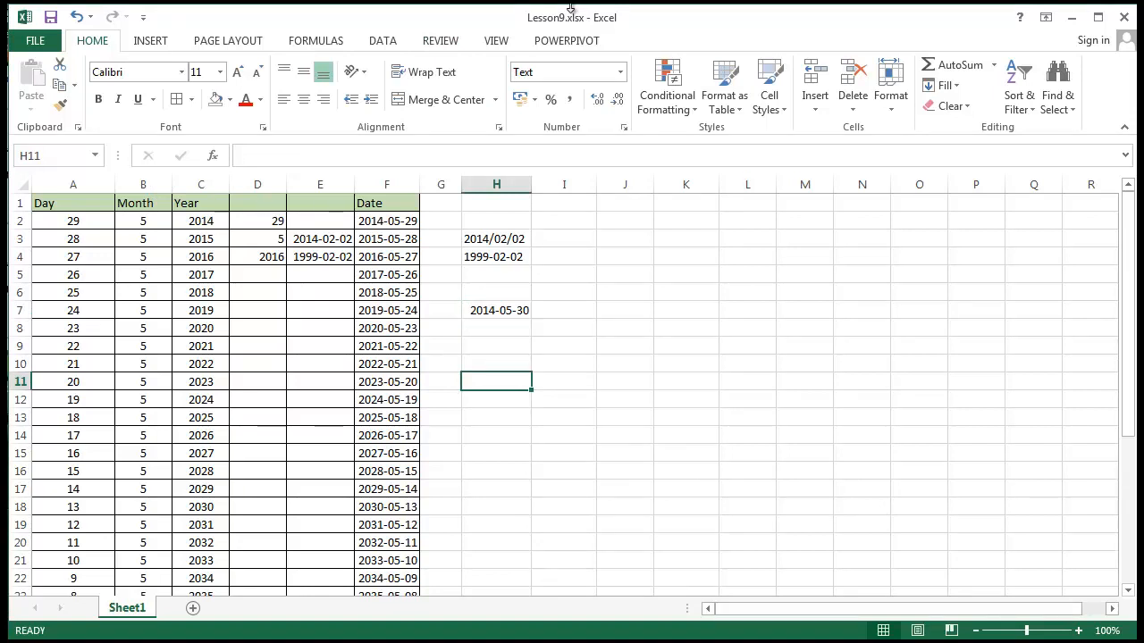
pyautogui.click(521, 311)
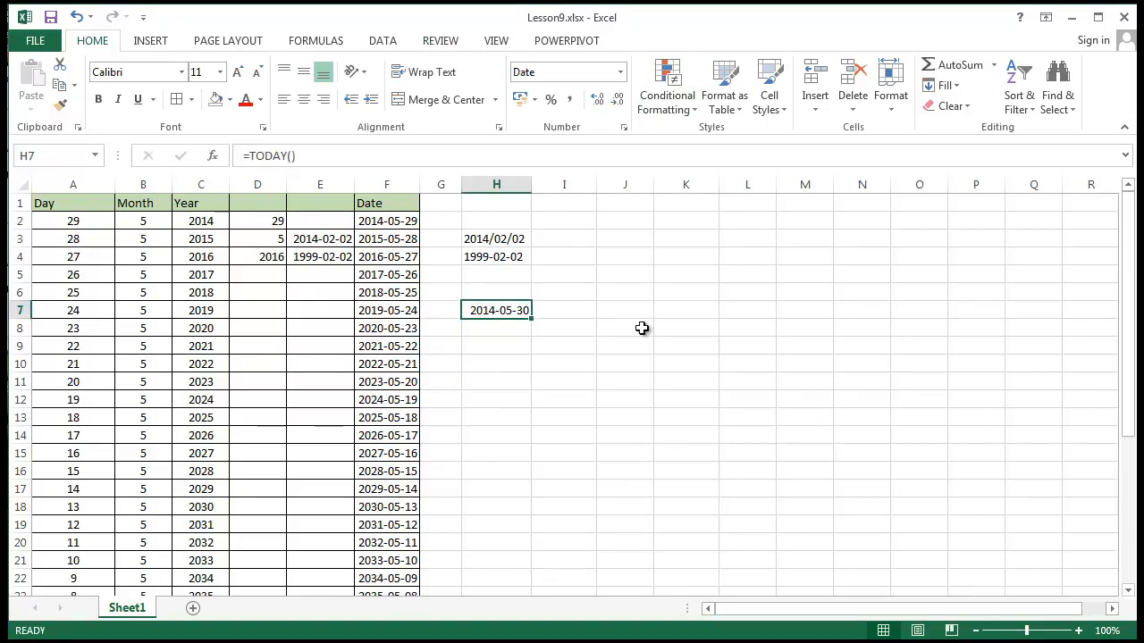
# Enter =month(H7) in cell H10 to extract the month from the TODAY date
pyautogui.click(500, 364)
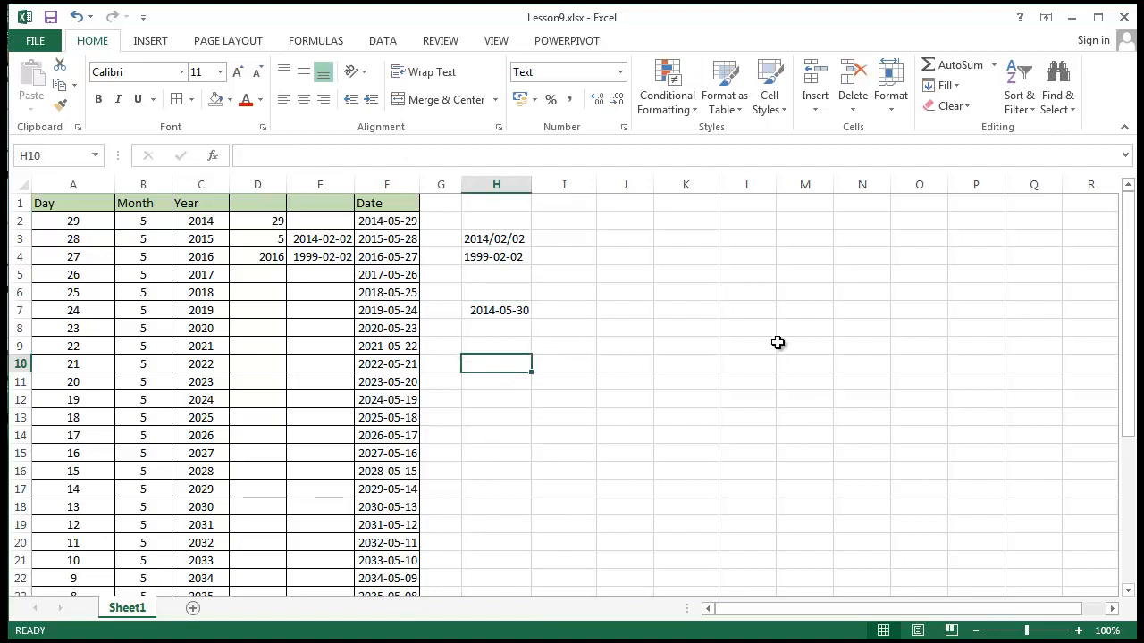
pyautogui.write('=')
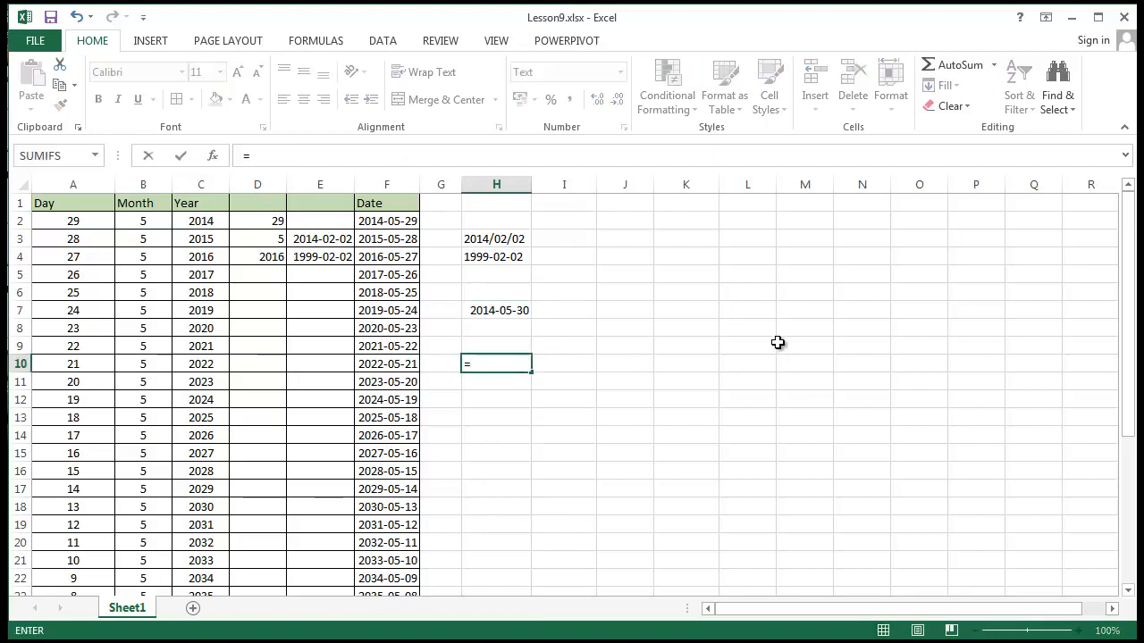
pyautogui.write('month')
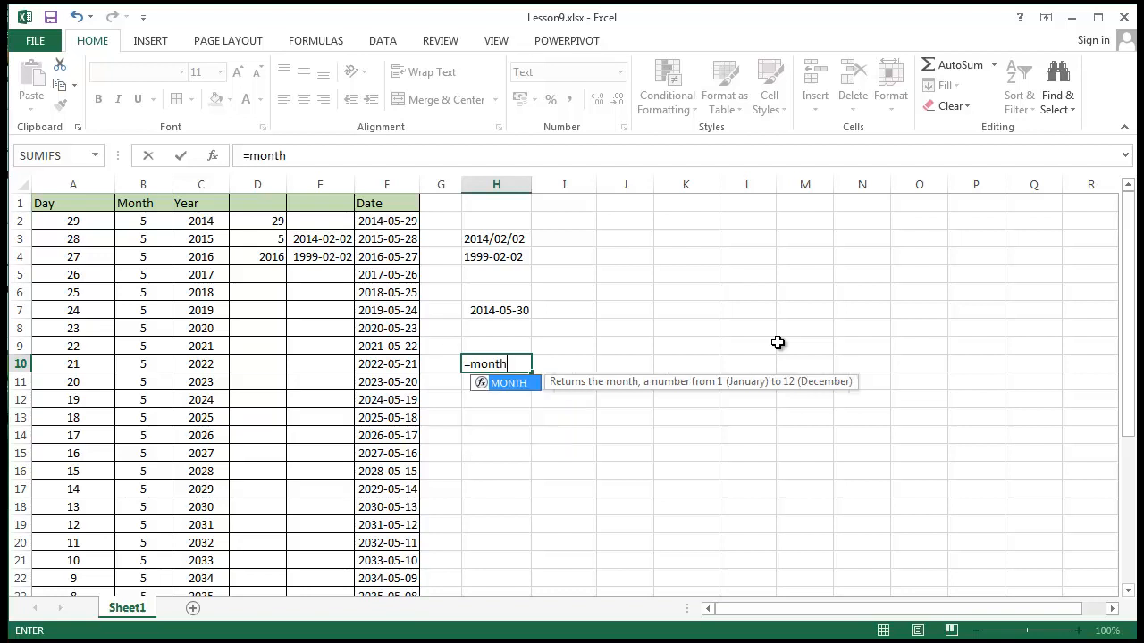
pyautogui.write('(')
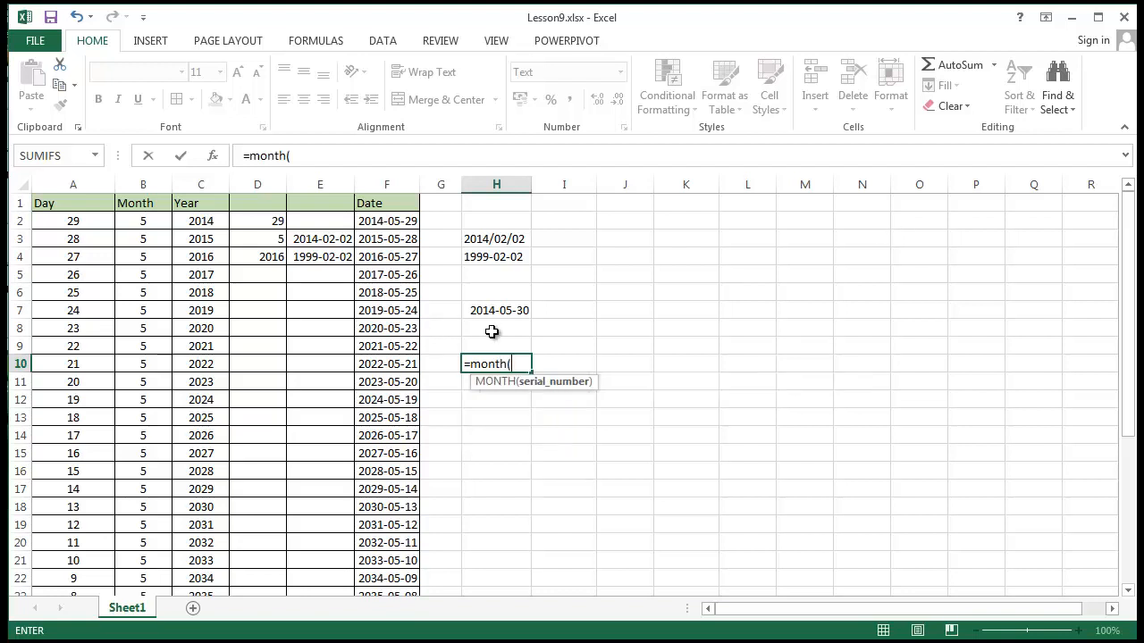
pyautogui.click(503, 311)
pyautogui.write(')')
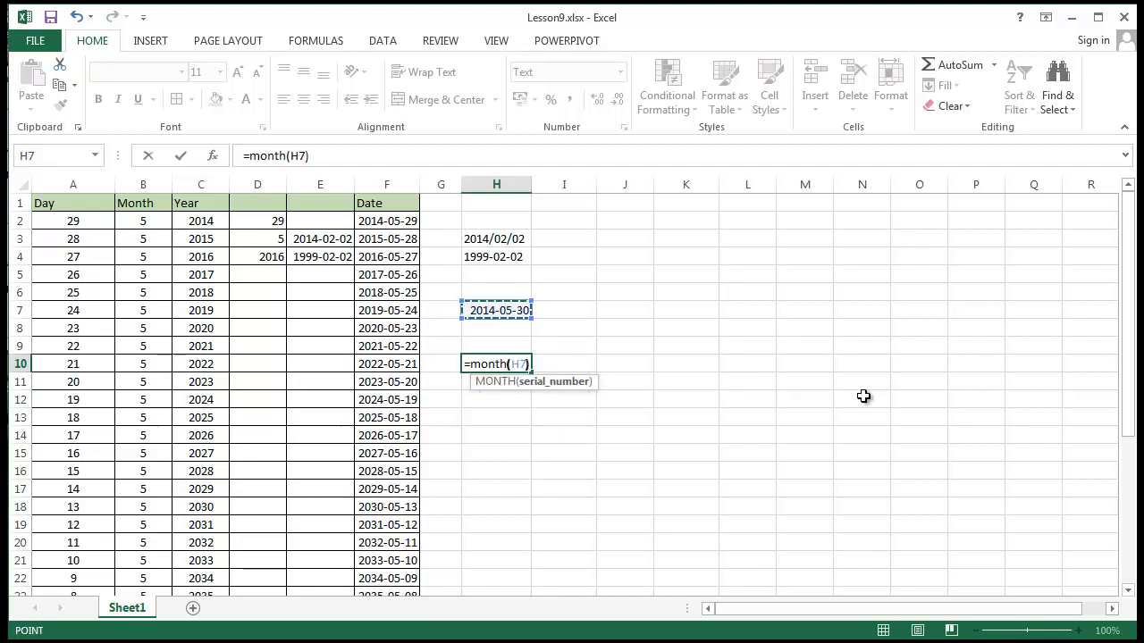
pyautogui.press('Return')
# Change cell H10 from Text to General format and re-enter its MONTH formula so that it calculates
pyautogui.click(487, 362)
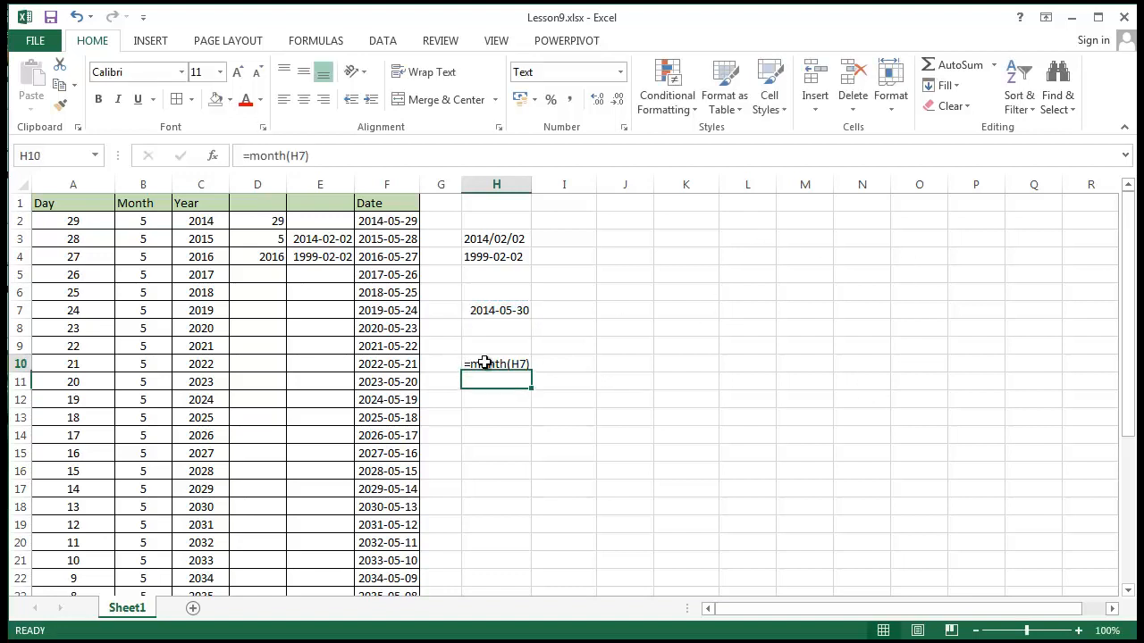
pyautogui.click(620, 71)
pyautogui.press('Escape')
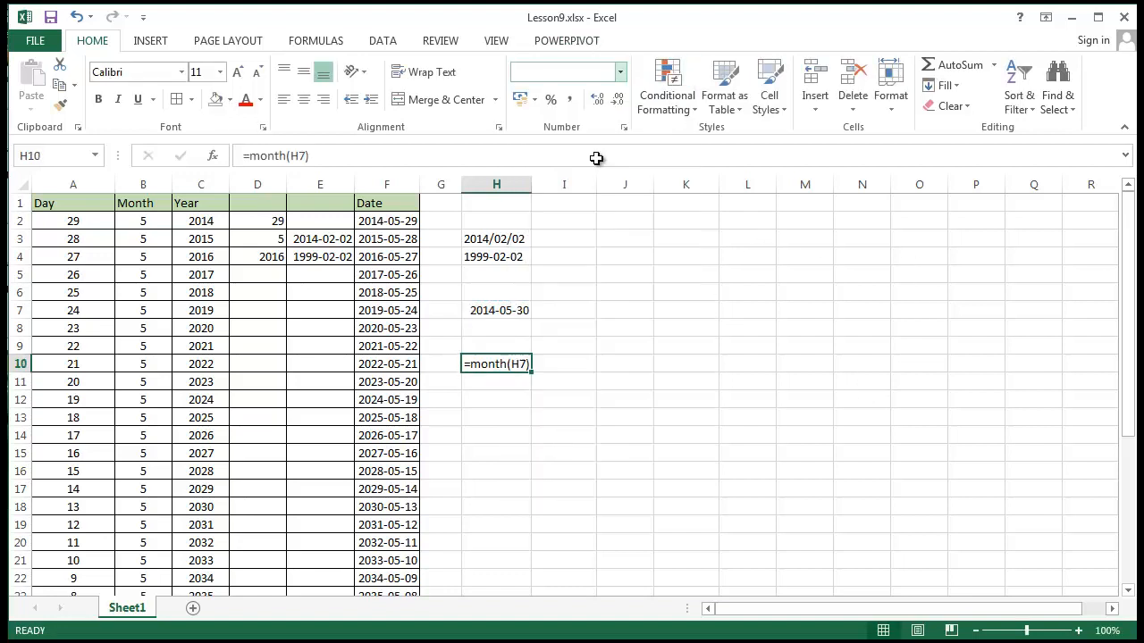
pyautogui.doubleClick(528, 363)
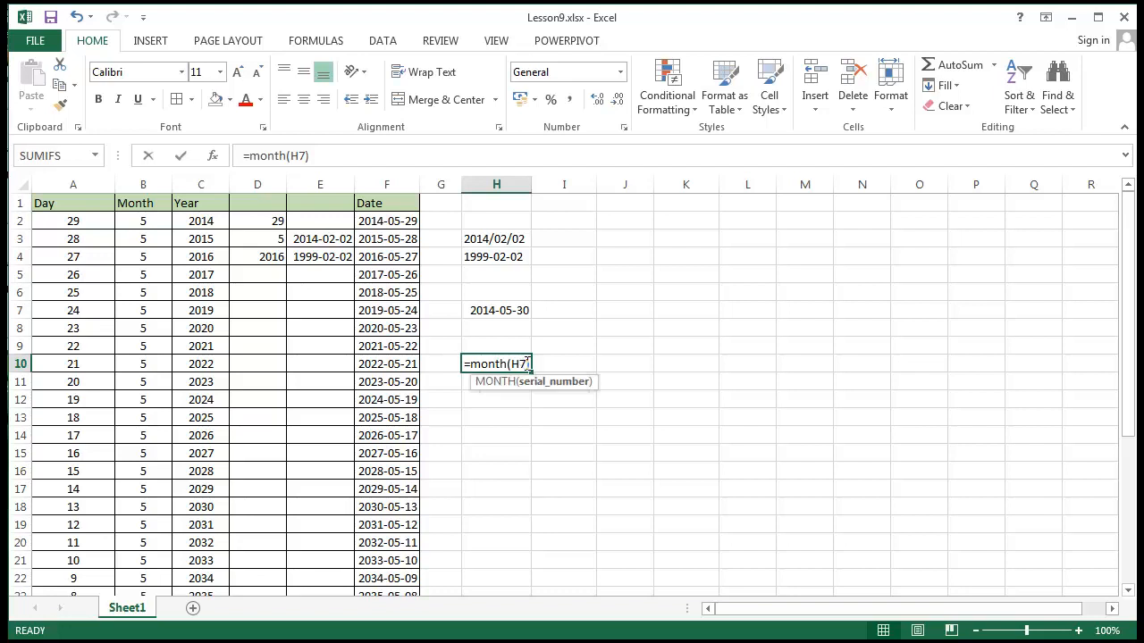
pyautogui.press('Return')
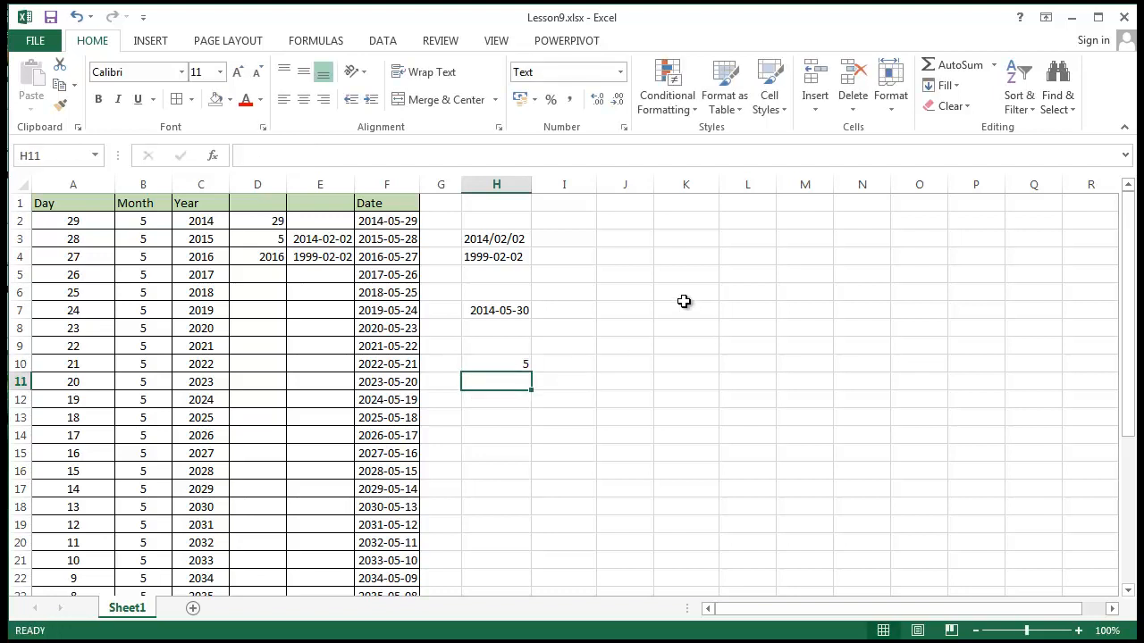
# Compare the MONTH formula in cell H10 with the TODAY formula in cell H7 that it refers to
pyautogui.click(617, 453)
pyautogui.click(466, 368)
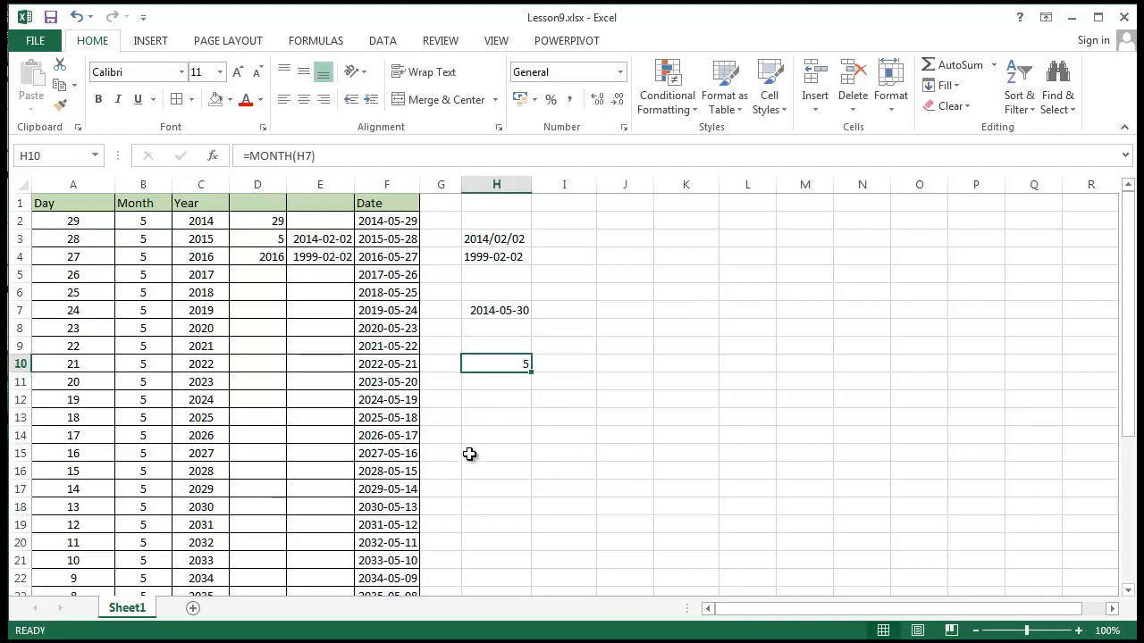
pyautogui.click(502, 313)
pyautogui.click(496, 364)
pyautogui.click(472, 314)
pyautogui.click(485, 360)
pyautogui.click(493, 315)
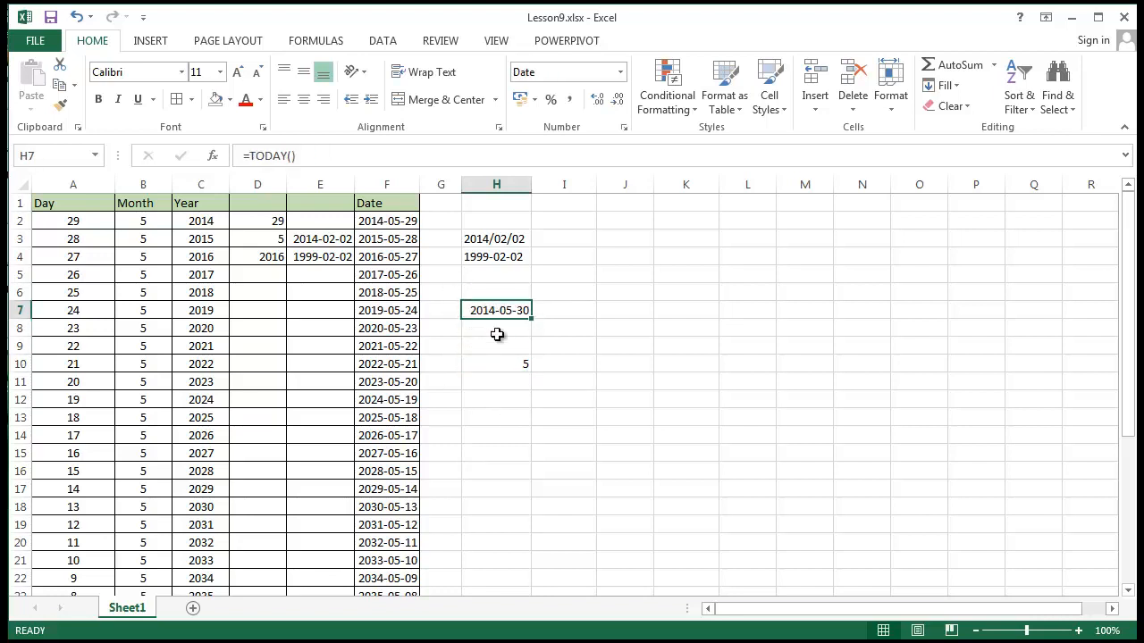
pyautogui.click(498, 380)
# Replace the H7 reference in cell H10's MONTH formula with Today() so that the functions are nested
pyautogui.click(494, 364)
pyautogui.doubleClick(494, 365)
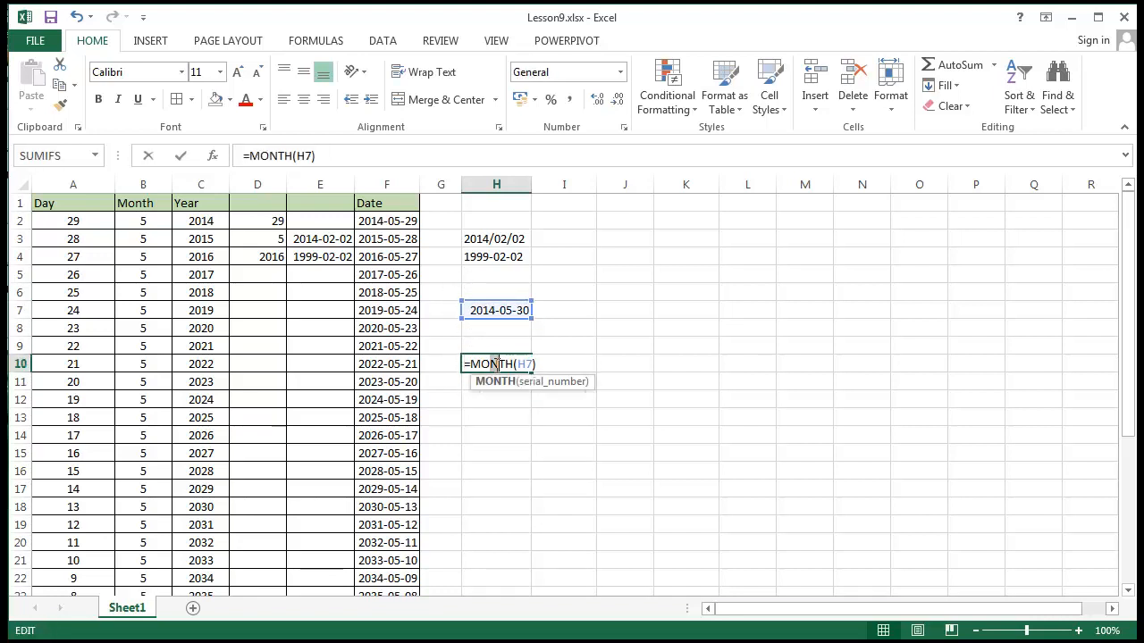
pyautogui.moveTo(518, 364); pyautogui.dragTo(533, 362)
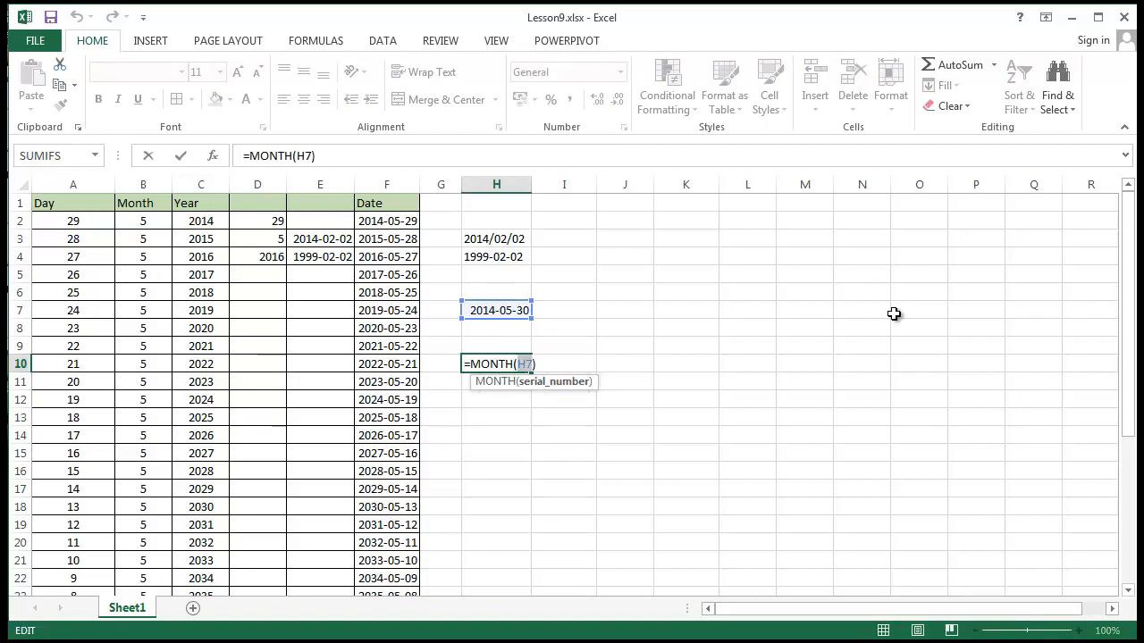
pyautogui.write('To')
pyautogui.write('day')
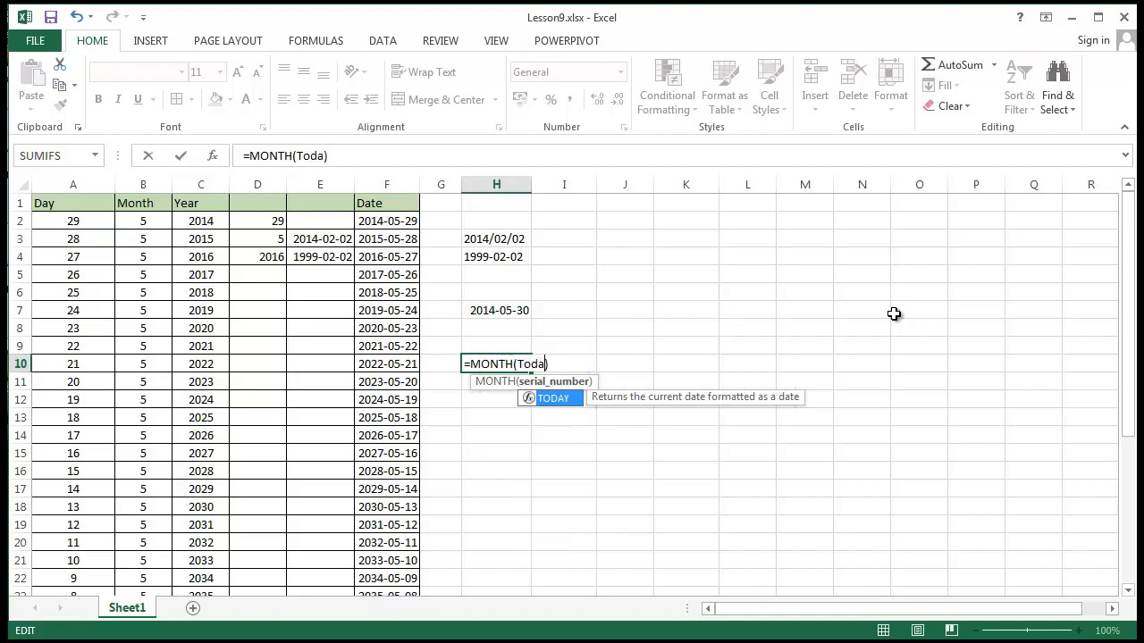
pyautogui.write('()')
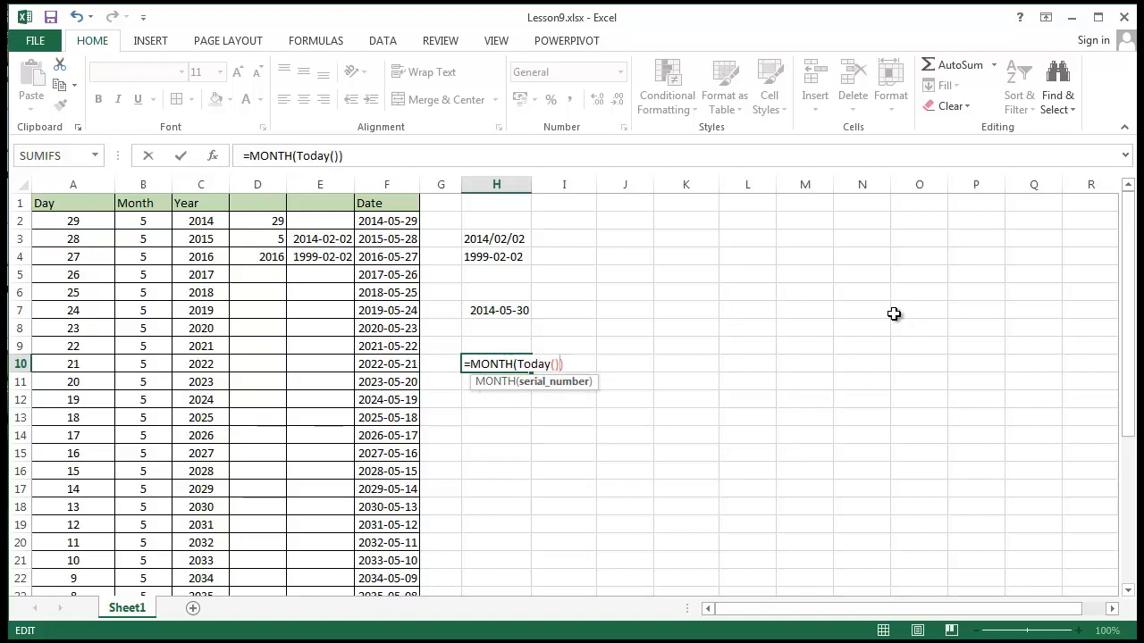
pyautogui.press('Return')
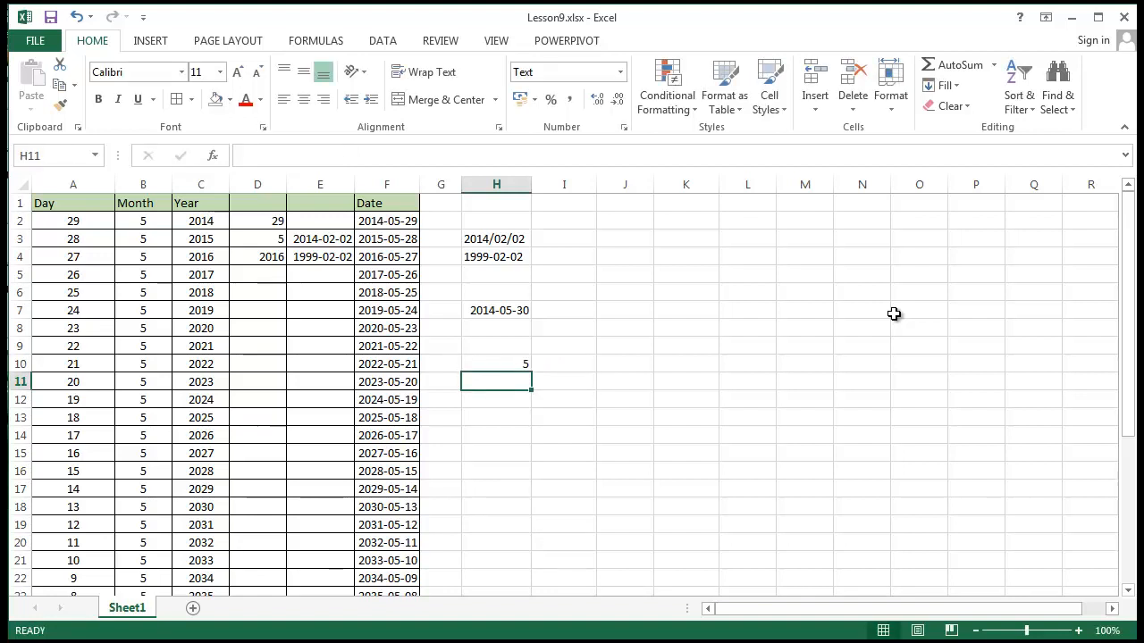
# Examine the nested TODAY() argument in cell H10's MONTH formula and leave the formula without editing it
pyautogui.click(510, 364)
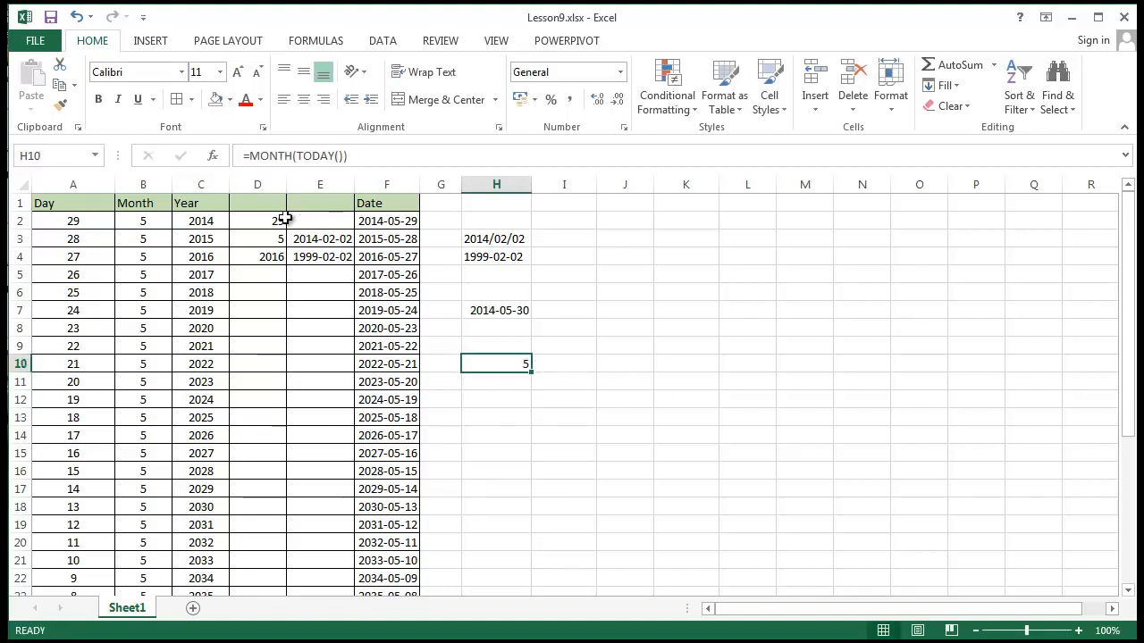
pyautogui.click(297, 155)
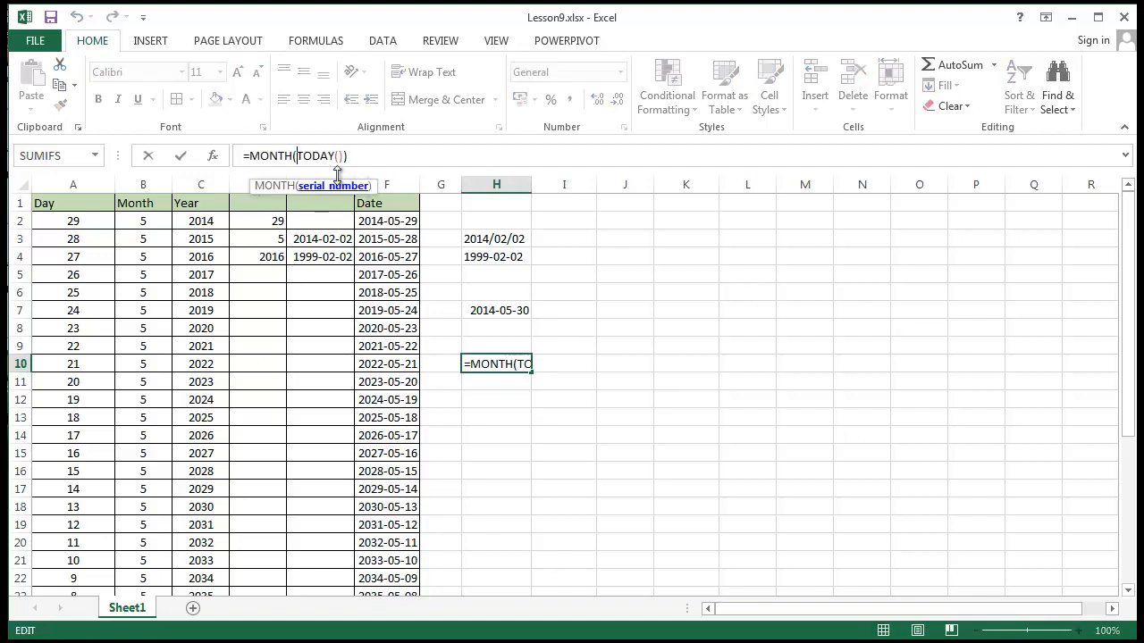
pyautogui.moveTo(297, 156); pyautogui.dragTo(347, 155)
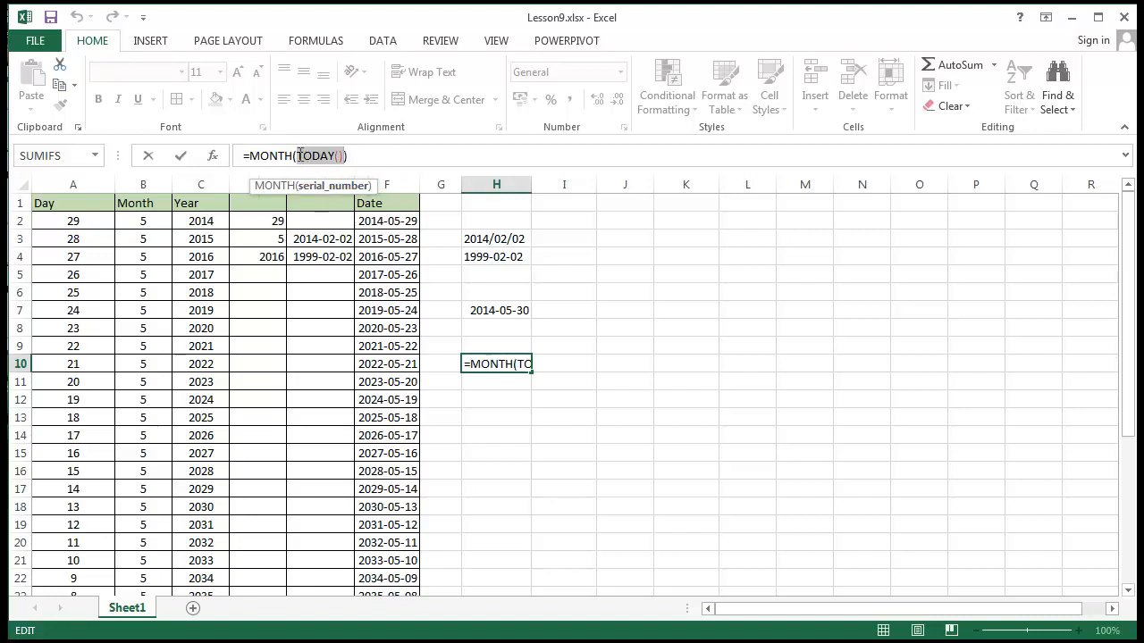
pyautogui.moveTo(300, 155); pyautogui.dragTo(346, 159)
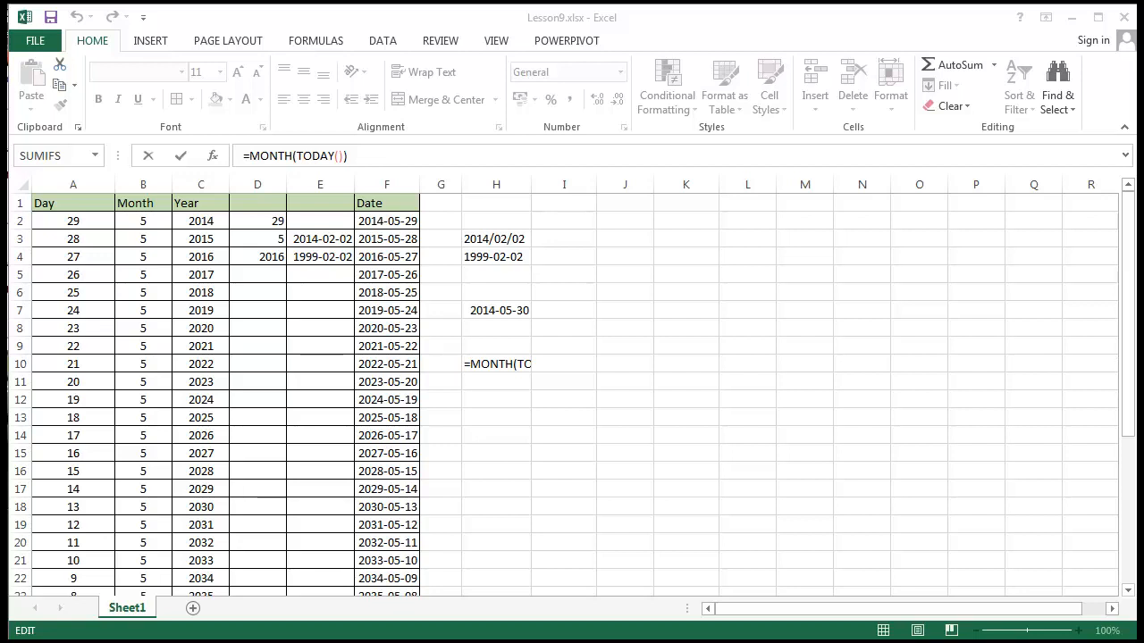
pyautogui.click(580, 487)
pyautogui.click(476, 418)
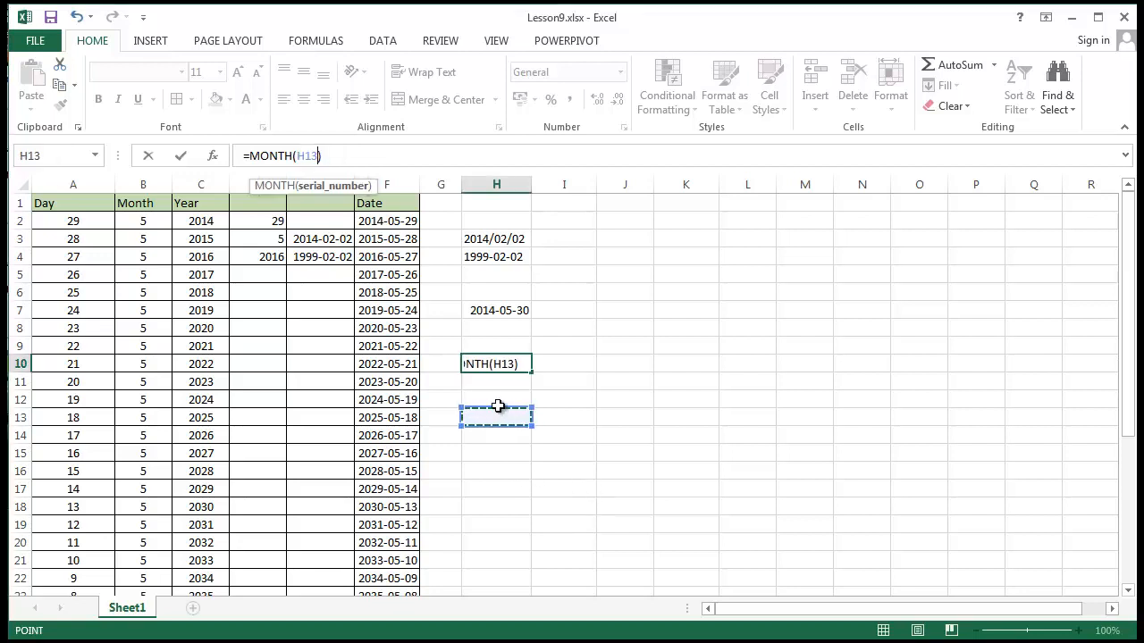
pyautogui.press('Escape')
# Enter the label B.Day in cell H12
pyautogui.click(523, 437)
pyautogui.click(483, 404)
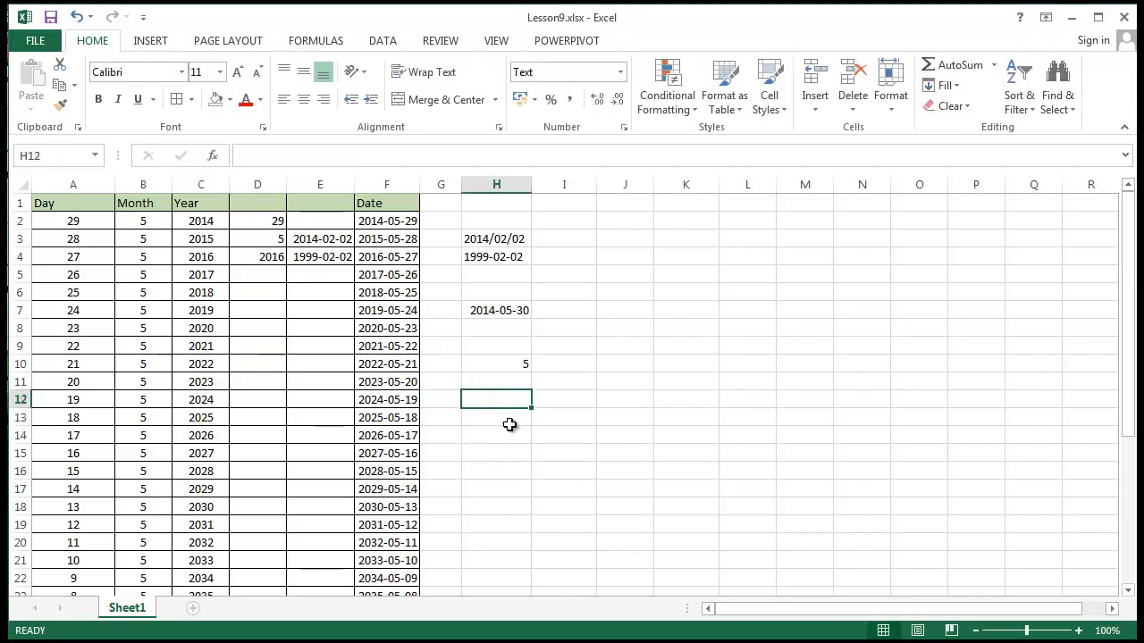
pyautogui.write('B.Day')
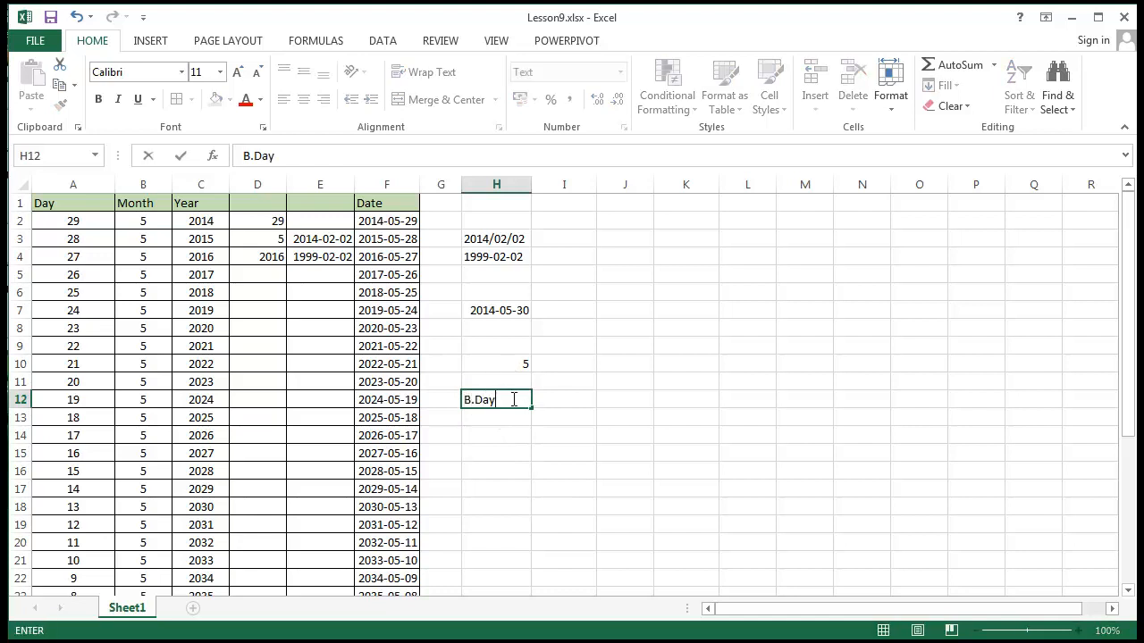
pyautogui.press('Return')
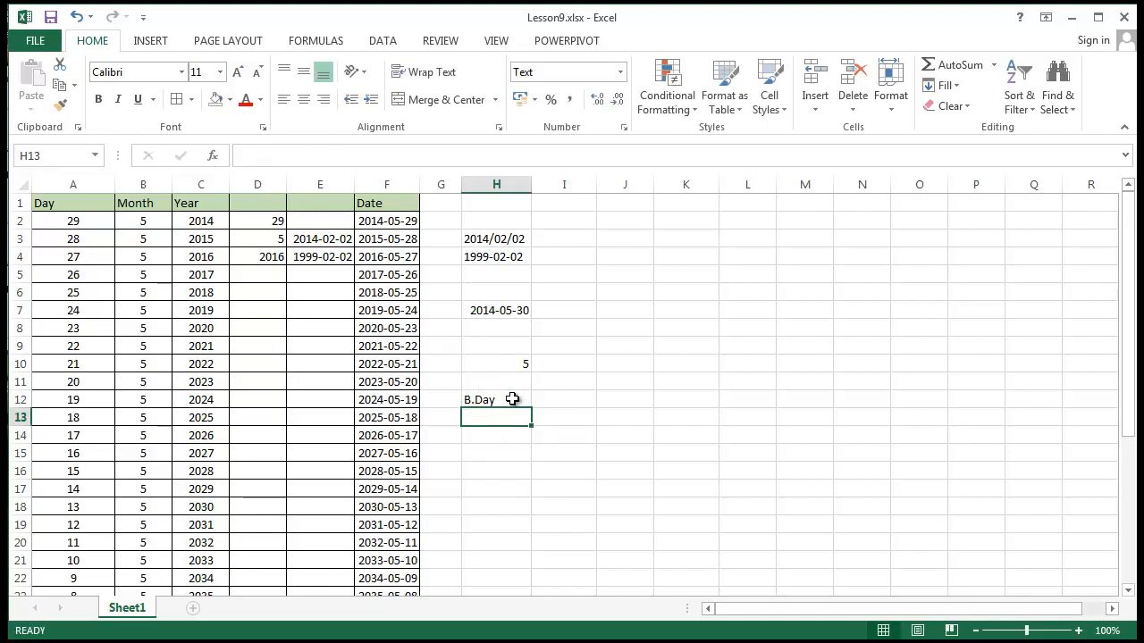
# Copy the MONTH(TODAY()) formula from H10 to I10 and replace H10's content with the label Month
pyautogui.click(498, 365)
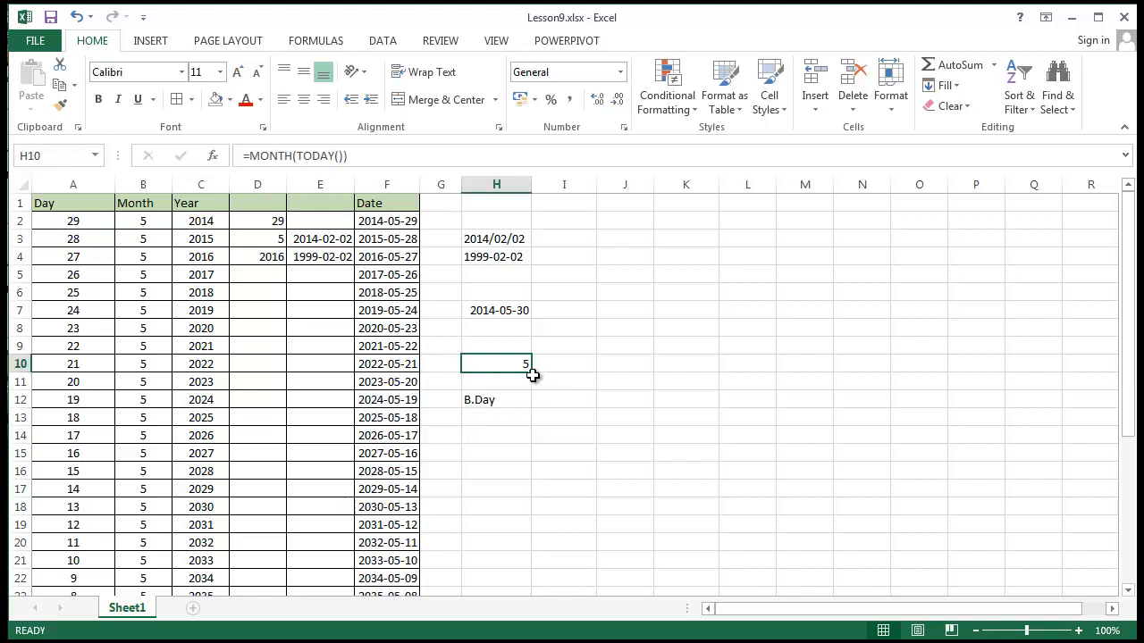
pyautogui.moveTo(532, 373); pyautogui.dragTo(601, 364)
pyautogui.click(564, 453)
pyautogui.click(504, 370)
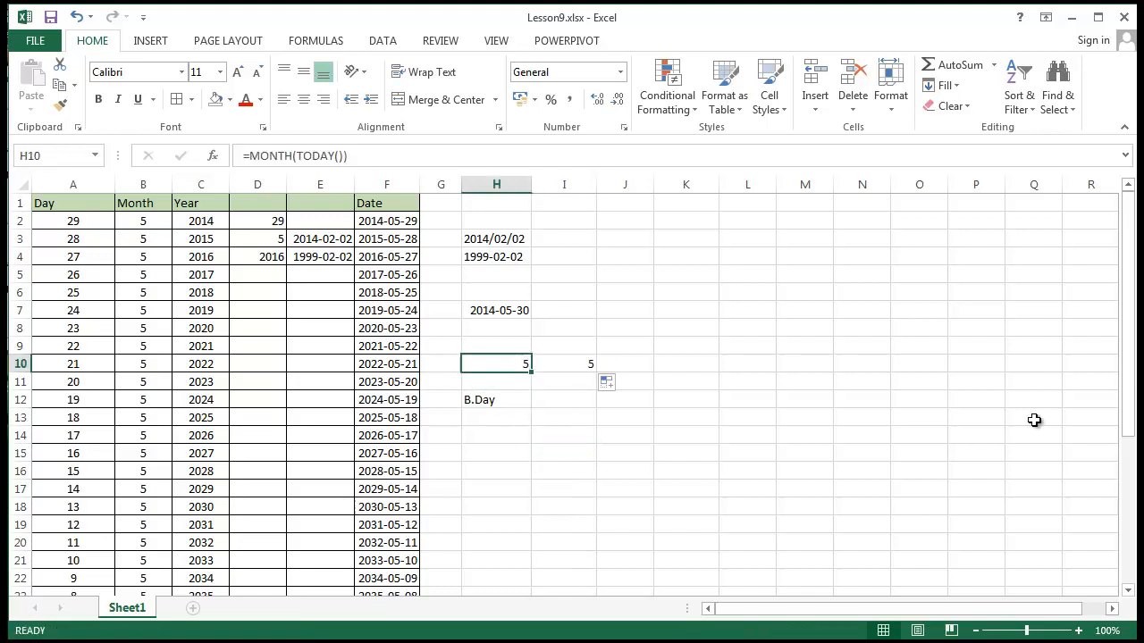
pyautogui.press('Up')
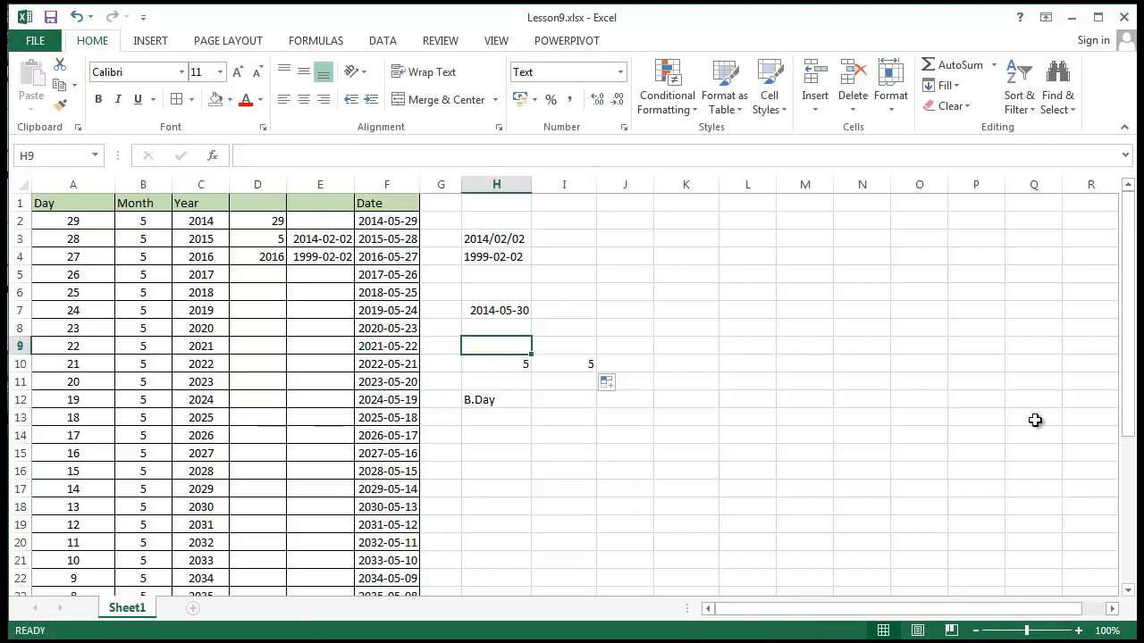
pyautogui.press('Down')
pyautogui.write('Month')
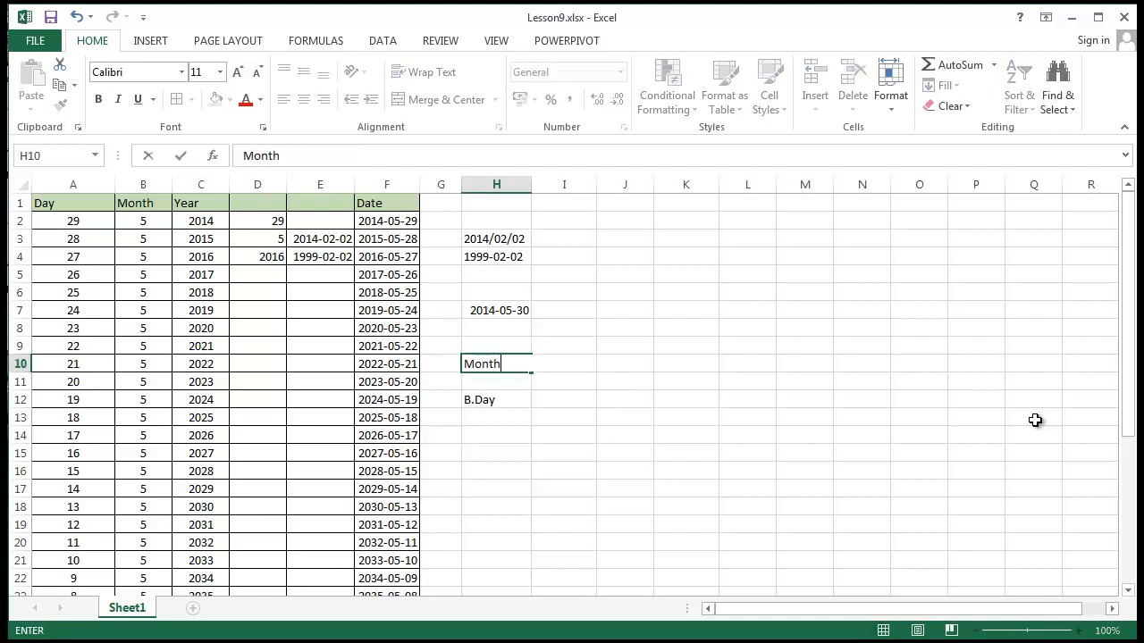
pyautogui.press('Return')
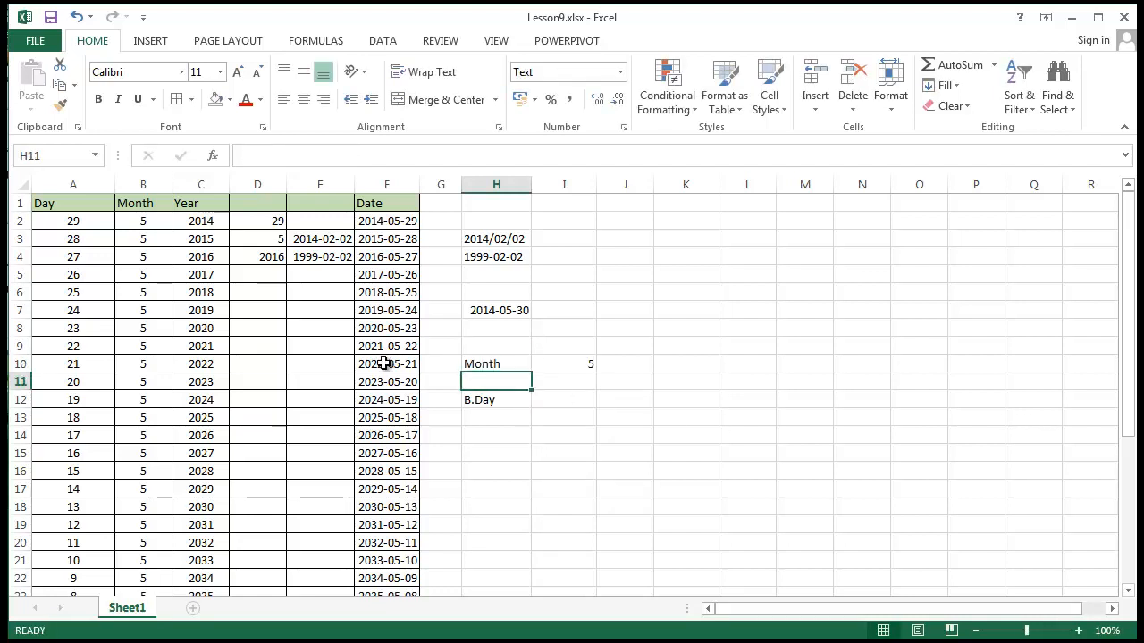
# Fill cells I10 and I12 with yellow
pyautogui.click(577, 368)
pyautogui.click(230, 99)
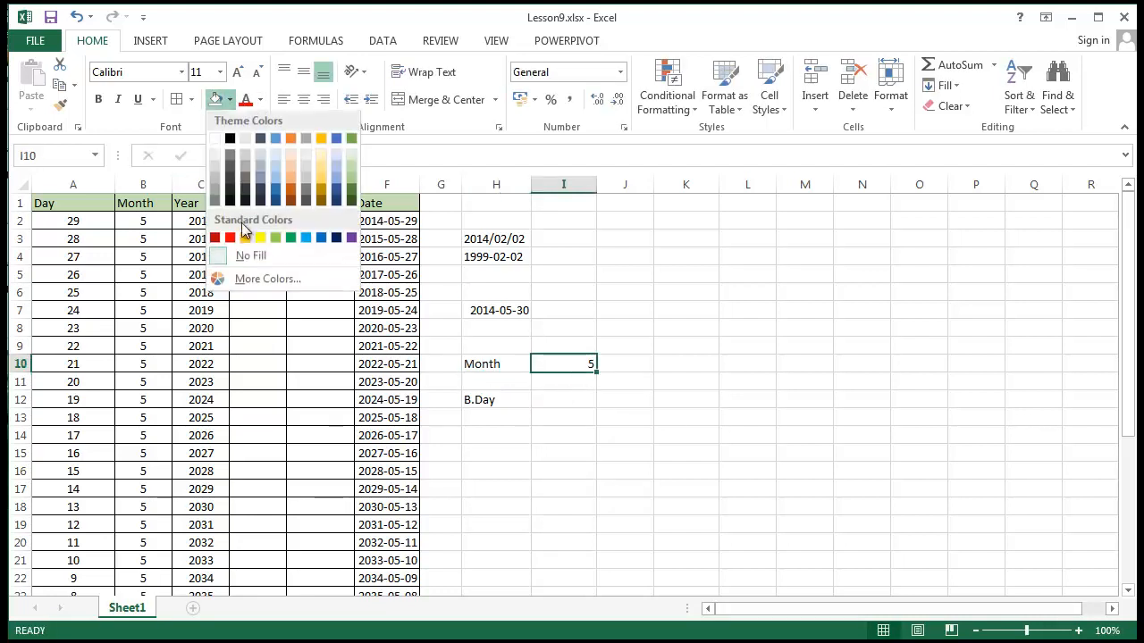
pyautogui.click(259, 238)
pyautogui.click(574, 398)
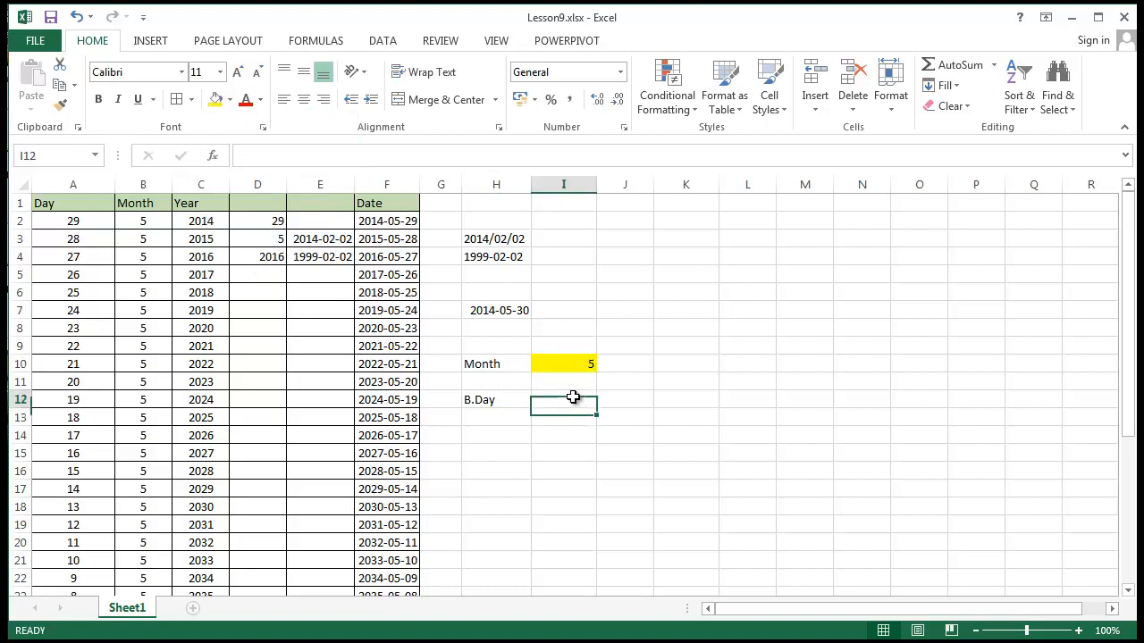
pyautogui.click(215, 99)
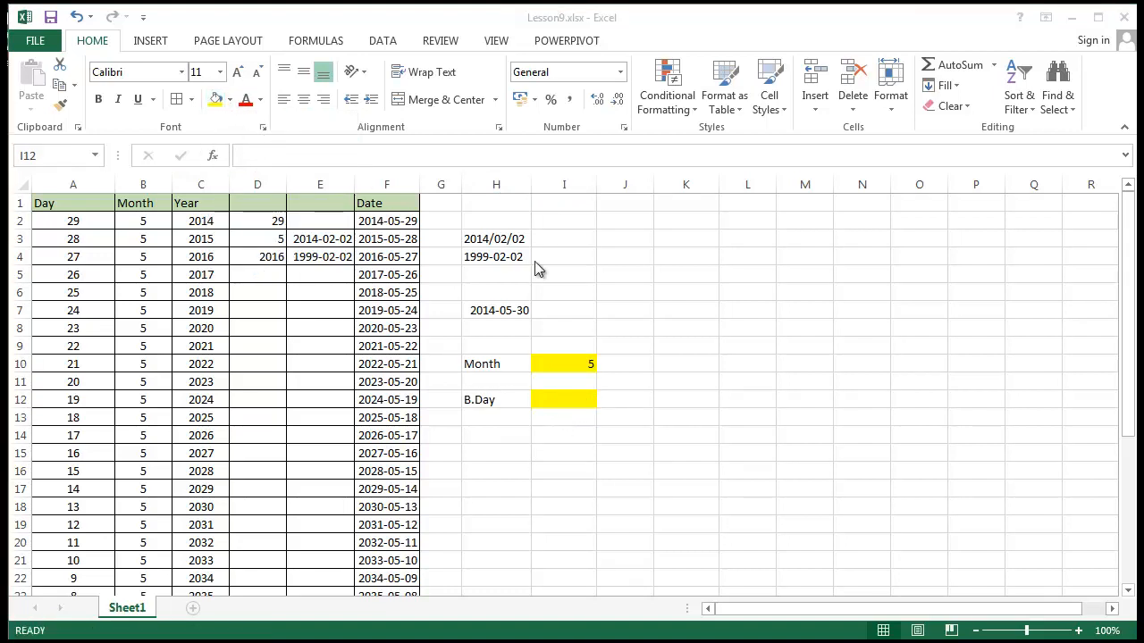
# Enter a formula in cell I12 that subtracts TODAY() from a DATE function holding the 2014 birthday
pyautogui.doubleClick(578, 402)
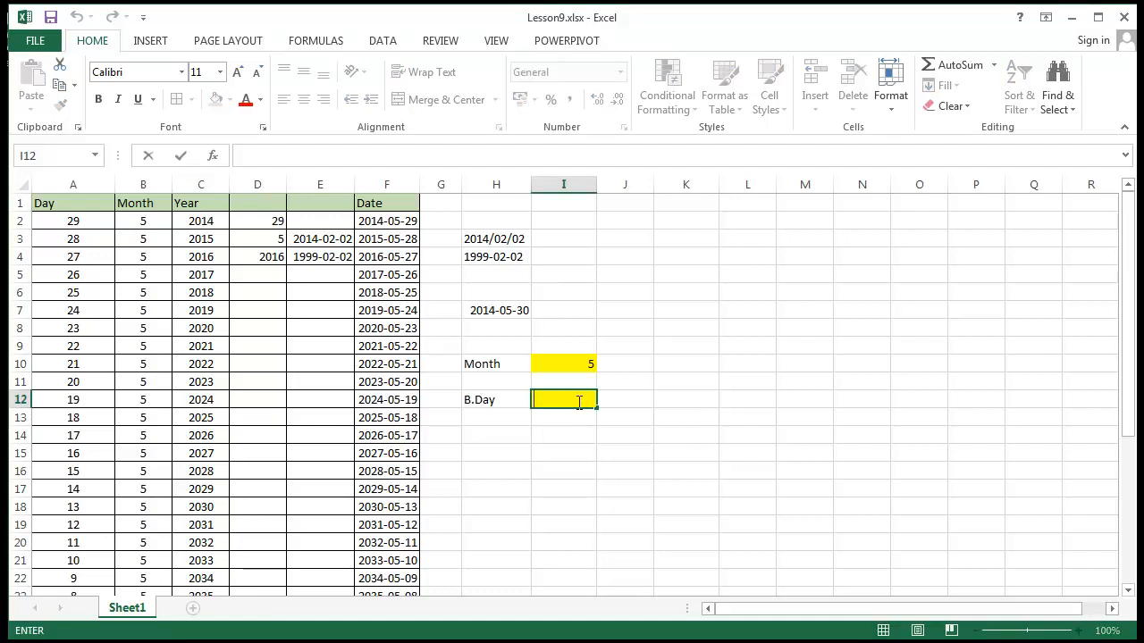
pyautogui.write('=da')
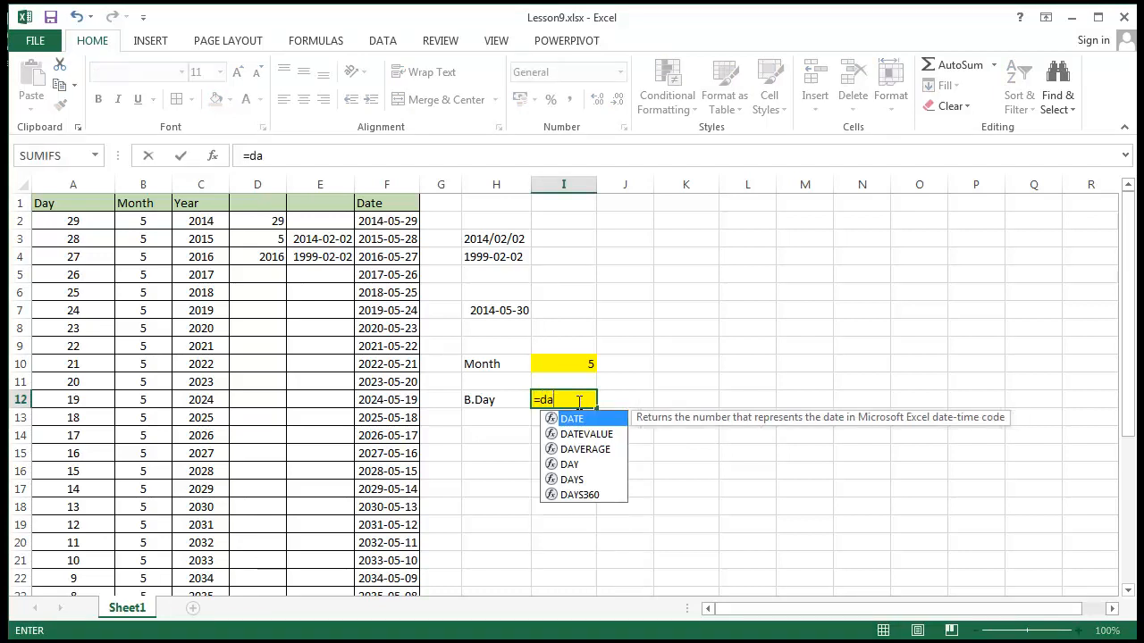
pyautogui.write('te')
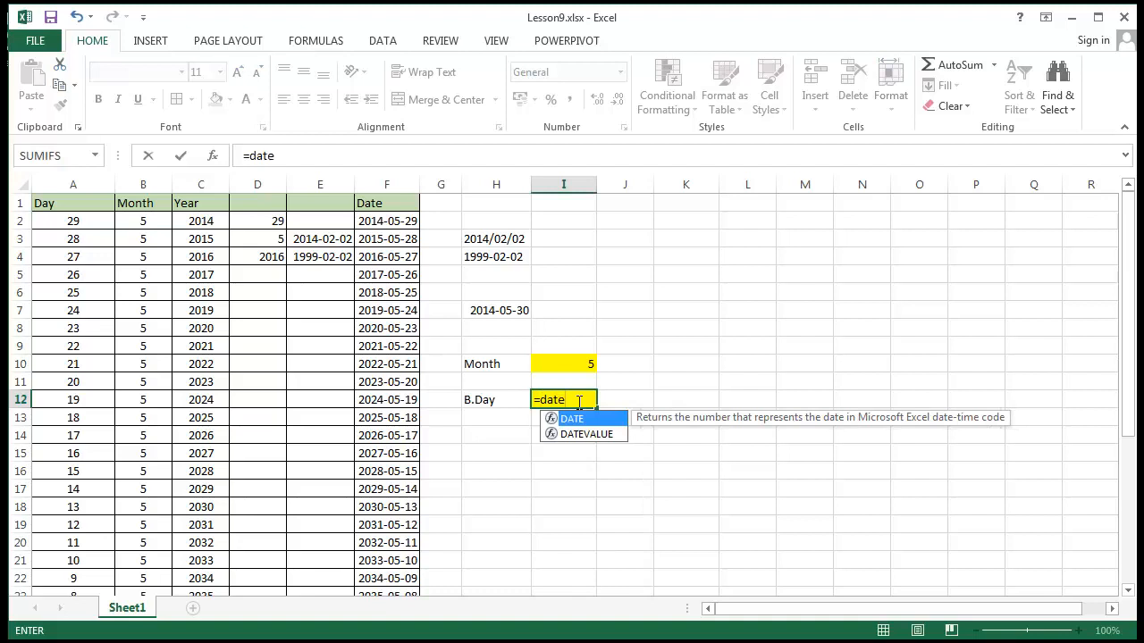
pyautogui.write('(')
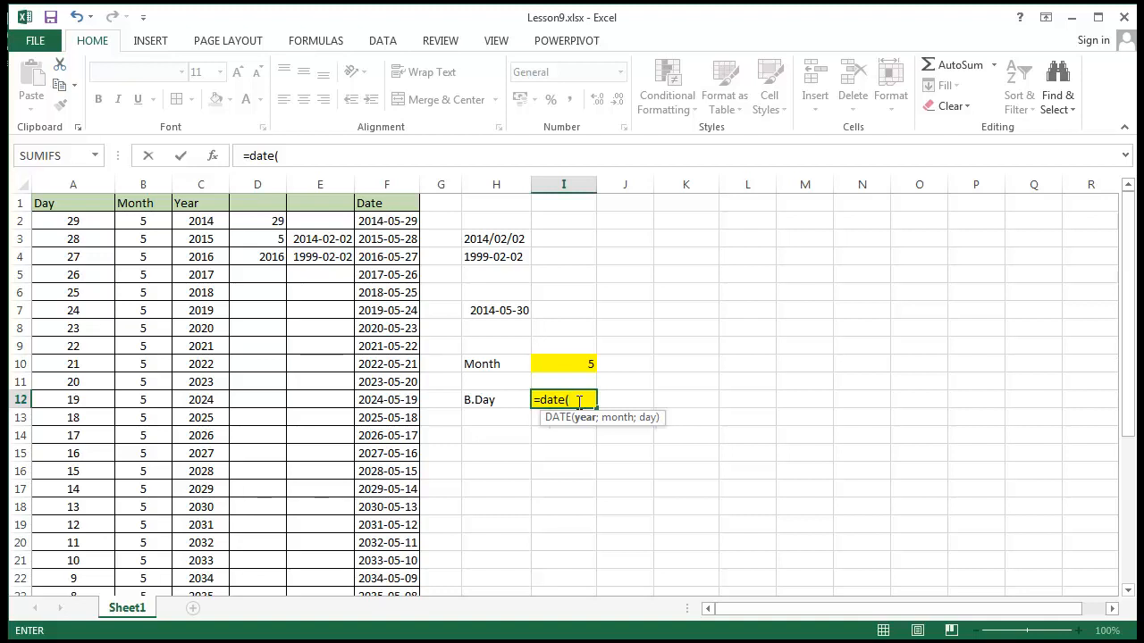
pyautogui.write('2014;')
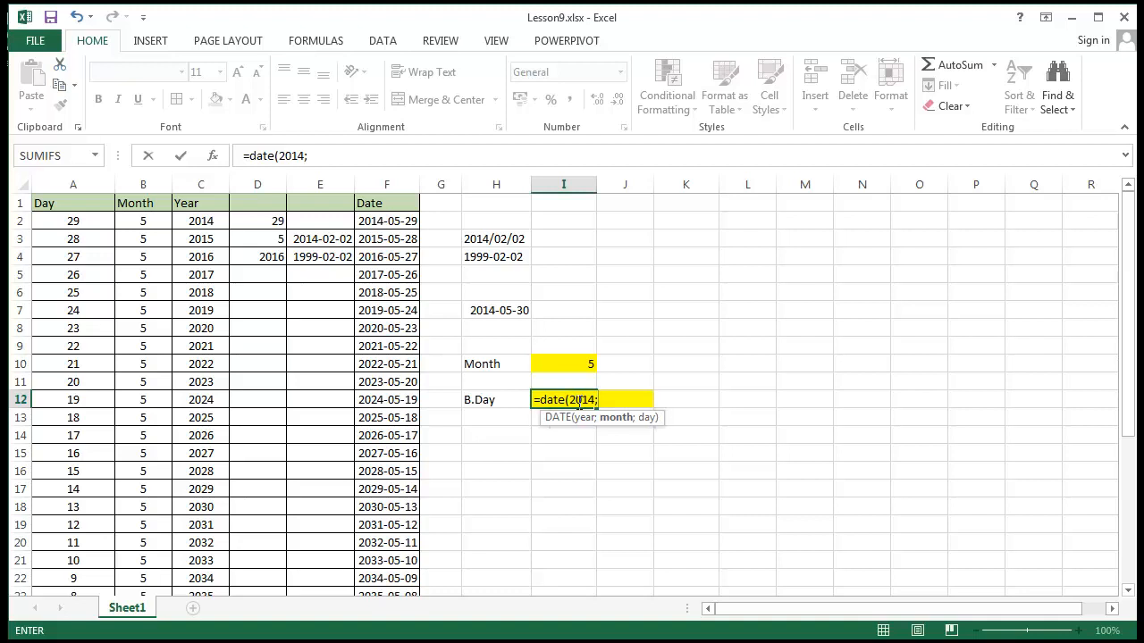
pyautogui.write('12;5')
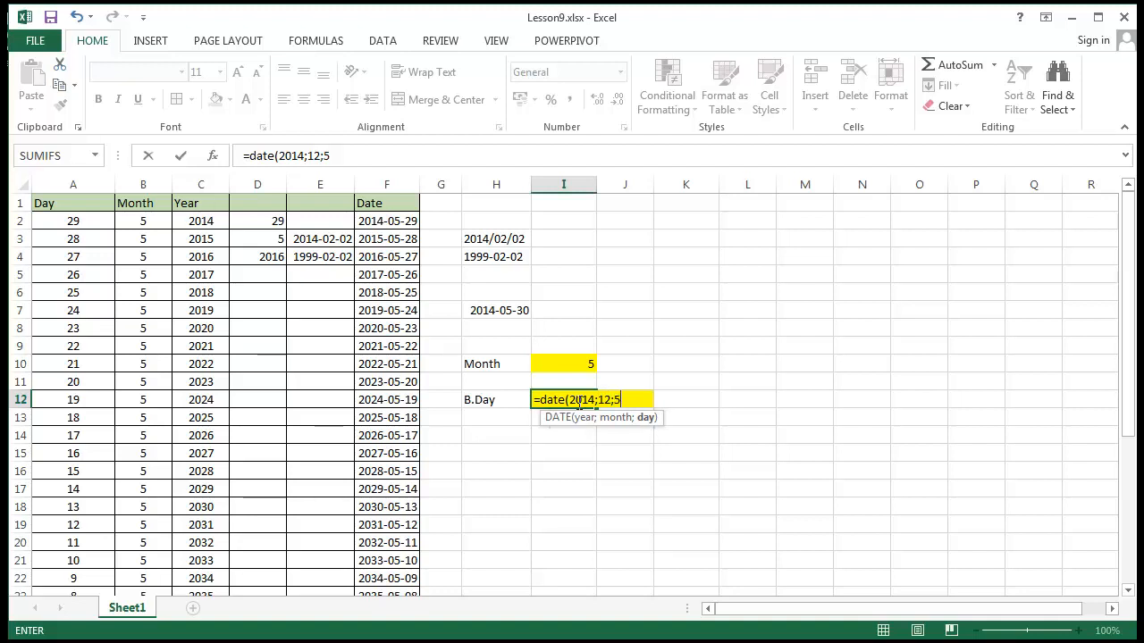
pyautogui.write(')-')
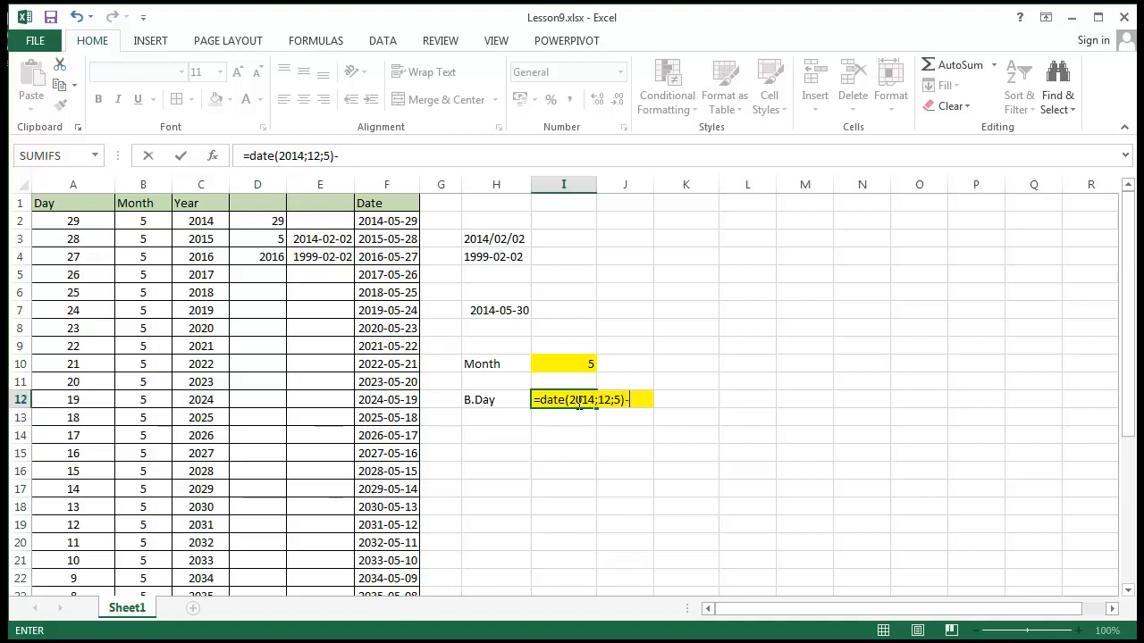
pyautogui.write('toda')
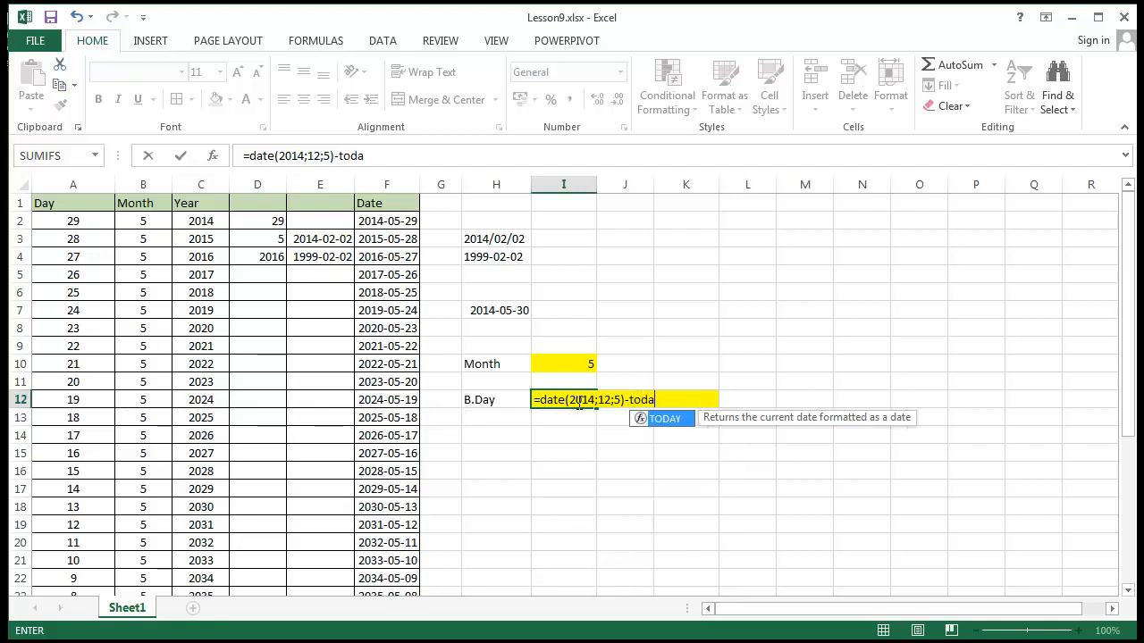
pyautogui.write('y()')
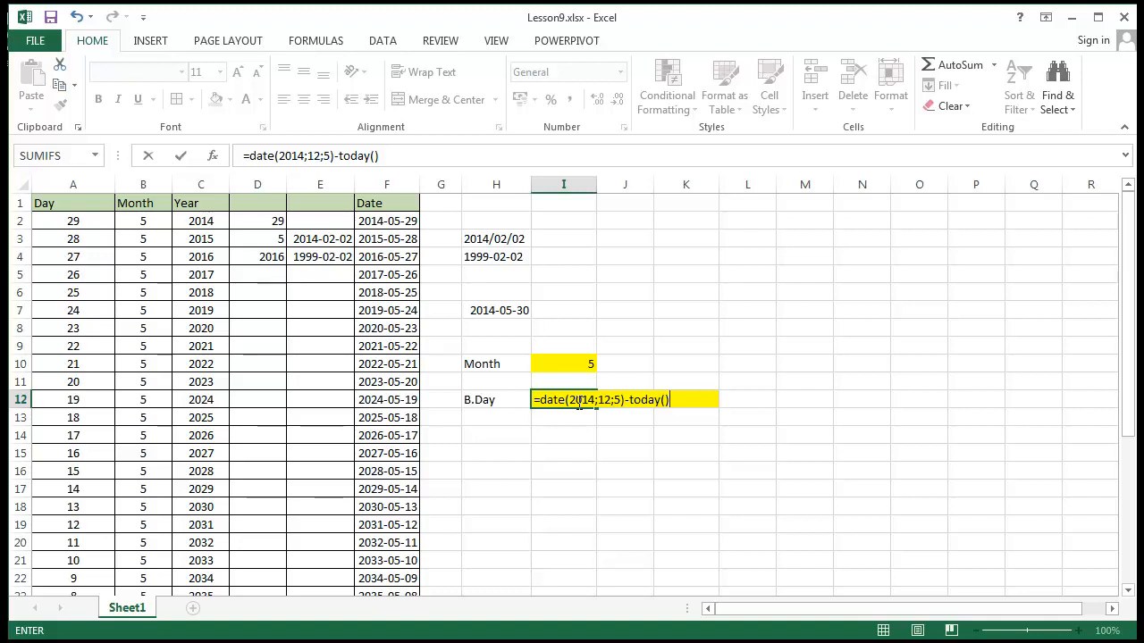
pyautogui.press('Return')
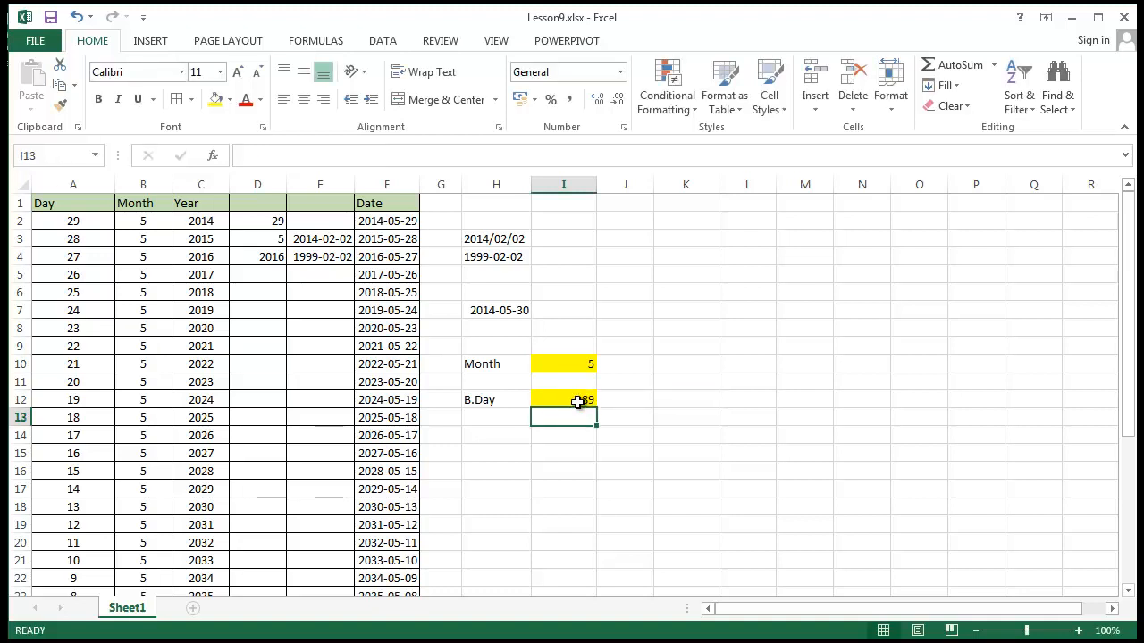
pyautogui.click(581, 397)
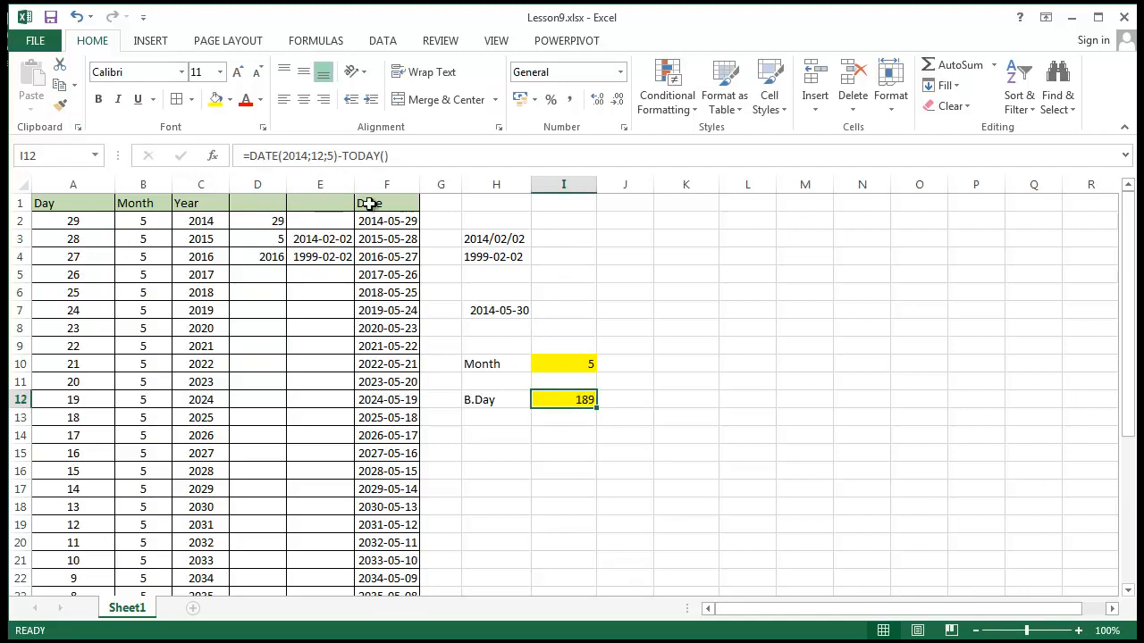
pyautogui.click(604, 493)
pyautogui.click(578, 401)
# Fill cells D2:D4, which hold the DAY, MONTH and YEAR formulas, with yellow
pyautogui.click(258, 222)
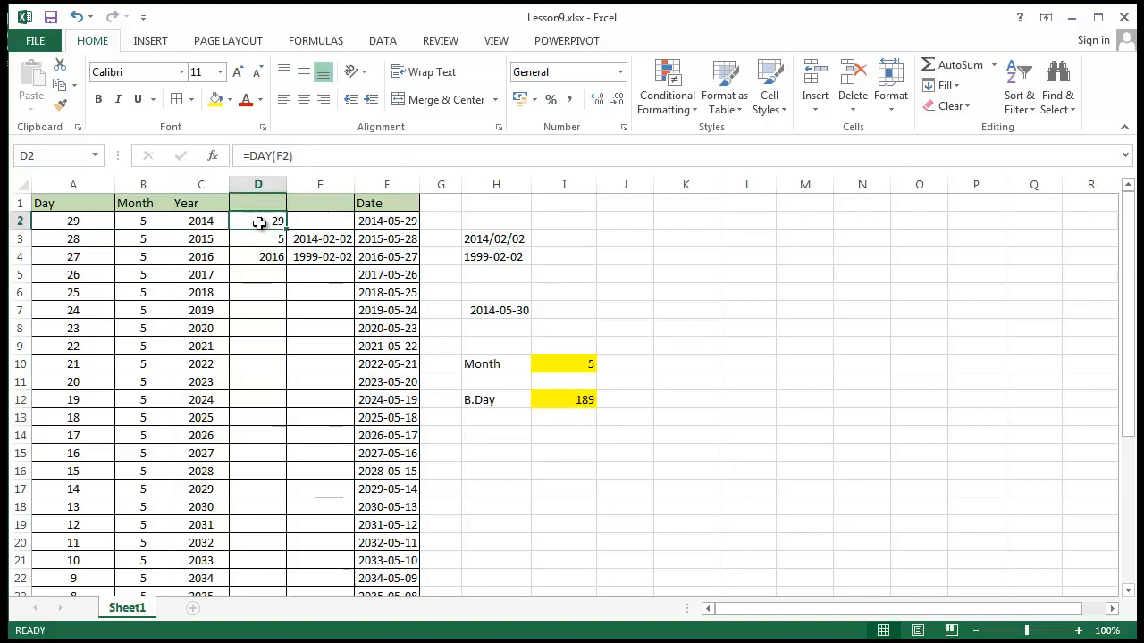
pyautogui.click(260, 241)
pyautogui.click(260, 254)
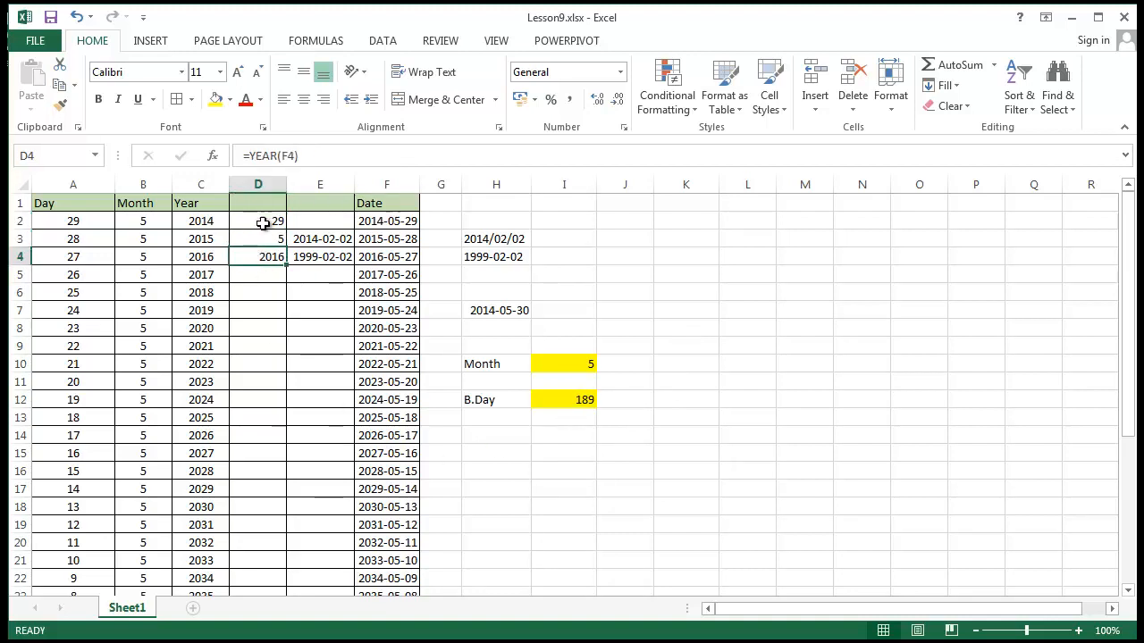
pyautogui.click(267, 218)
pyautogui.moveTo(267, 218); pyautogui.dragTo(272, 259)
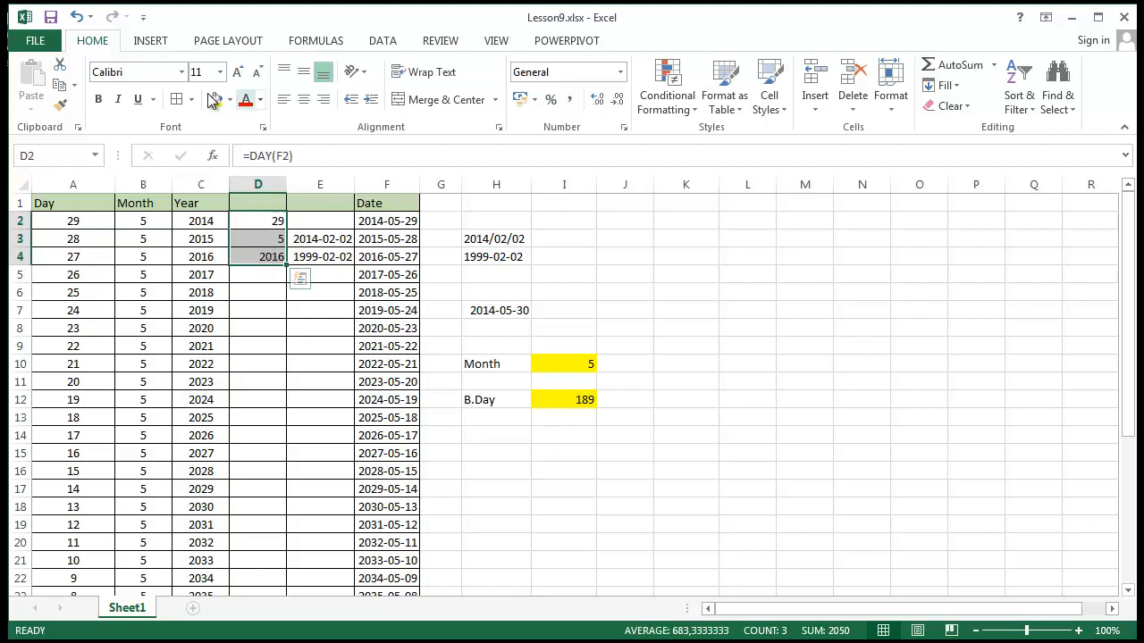
pyautogui.click(216, 100)
pyautogui.click(747, 292)
pyautogui.click(265, 223)
pyautogui.click(268, 239)
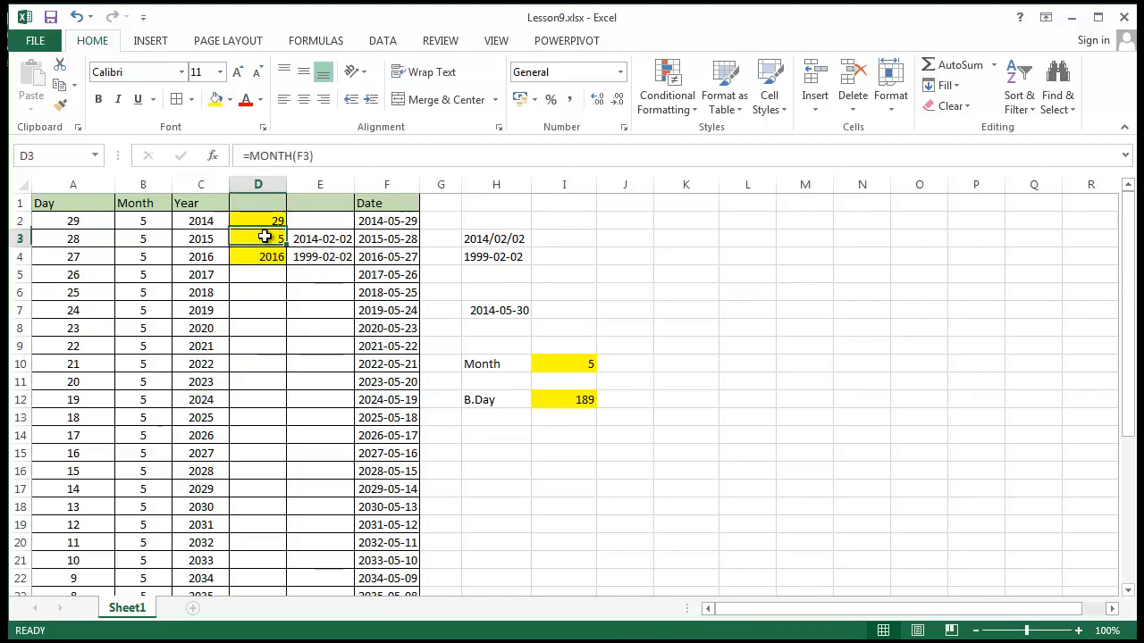
pyautogui.click(271, 258)
# Fill the DATEVALUE formula cells E3:E4 with yellow
pyautogui.click(309, 238)
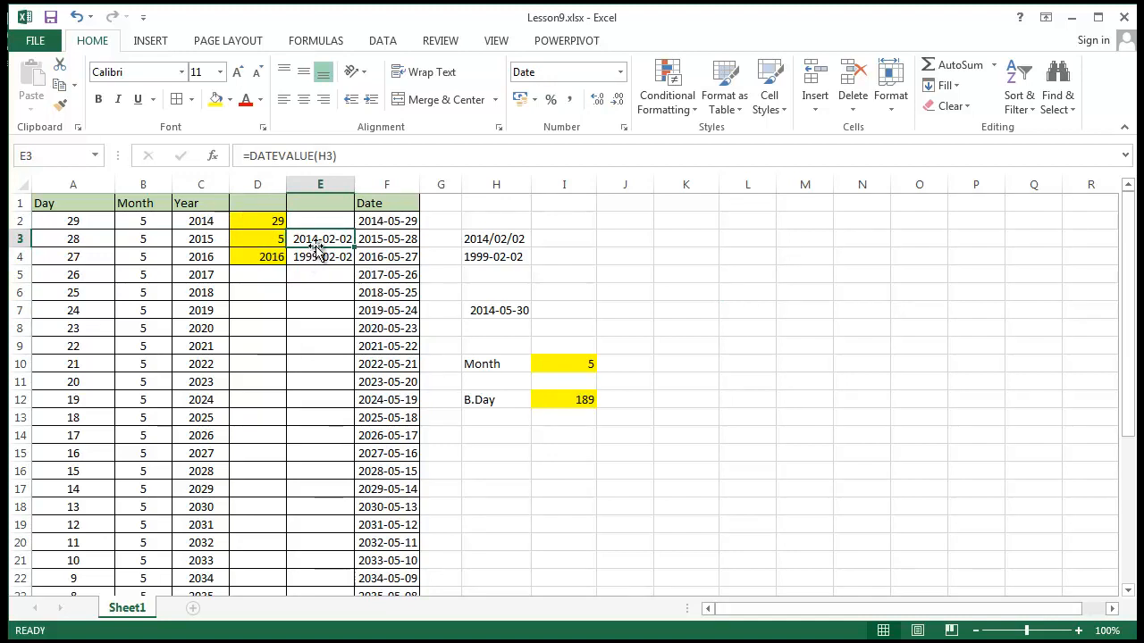
pyautogui.moveTo(310, 240); pyautogui.dragTo(313, 257)
pyautogui.click(215, 100)
pyautogui.click(862, 327)
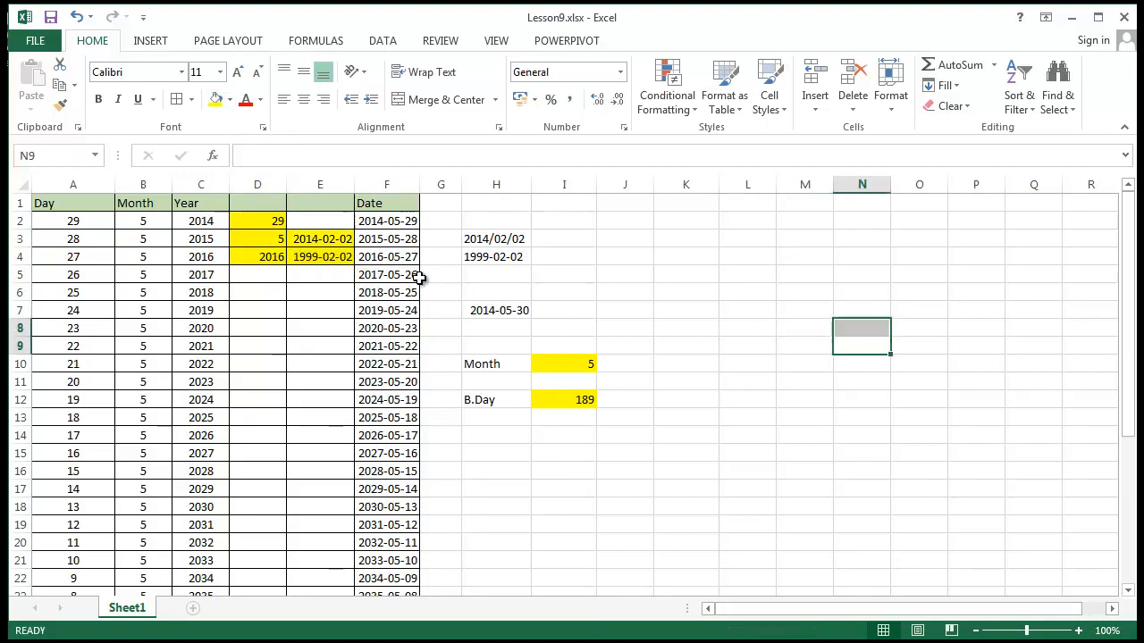
# Compare the DATEVALUE formulas in E3 and E4 with their source text dates in H3 and H4
pyautogui.click(307, 243)
pyautogui.click(317, 257)
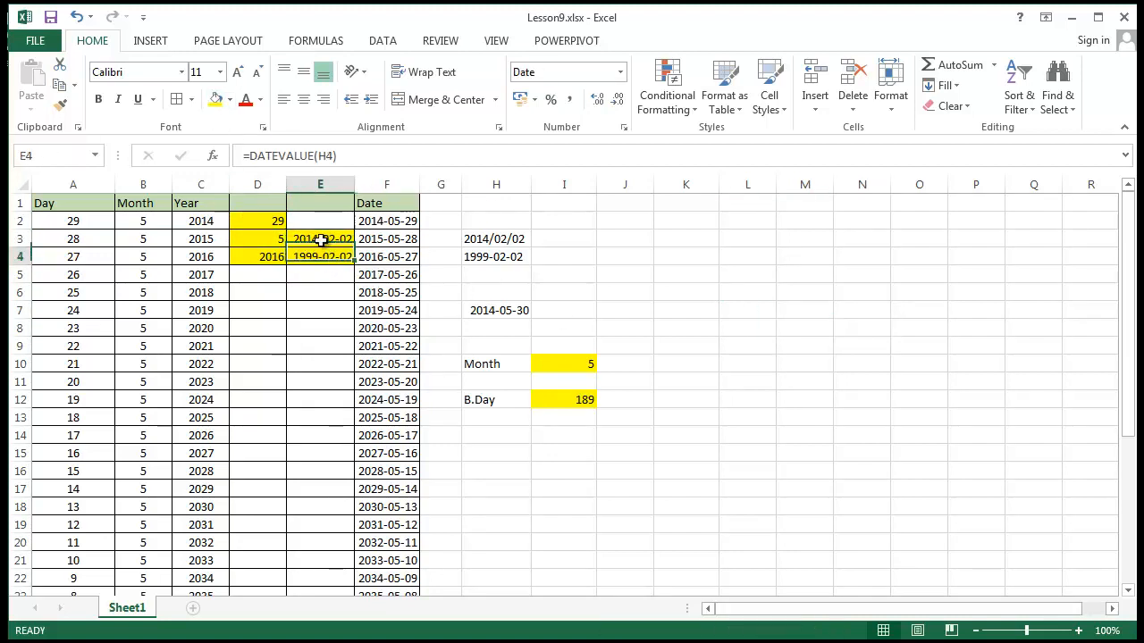
pyautogui.click(492, 255)
pyautogui.click(493, 240)
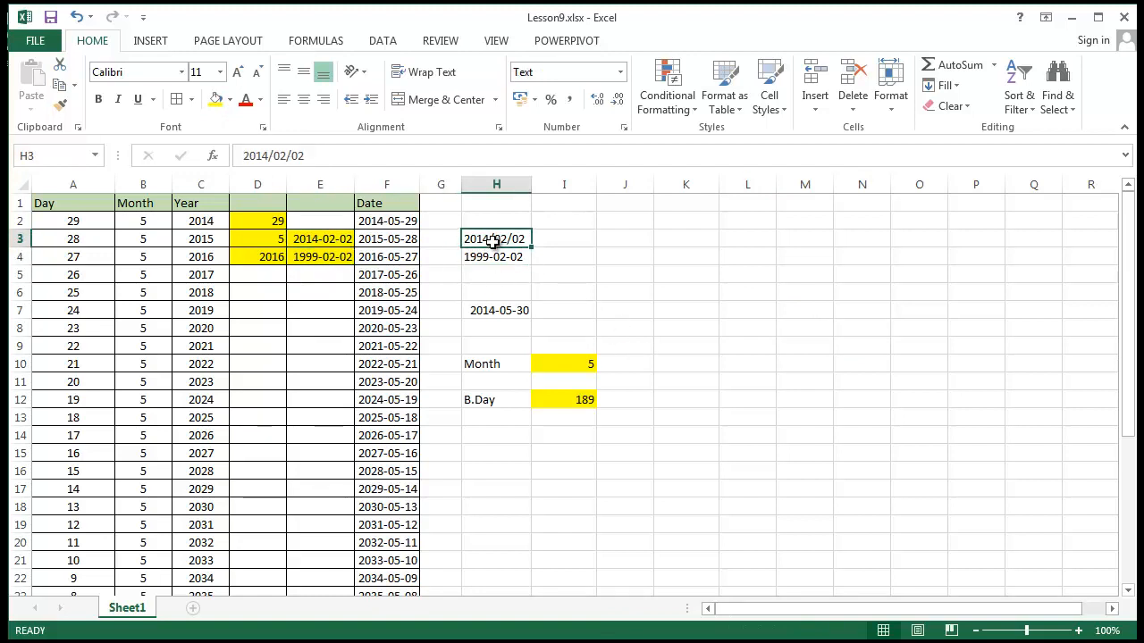
pyautogui.click(498, 257)
pyautogui.click(498, 239)
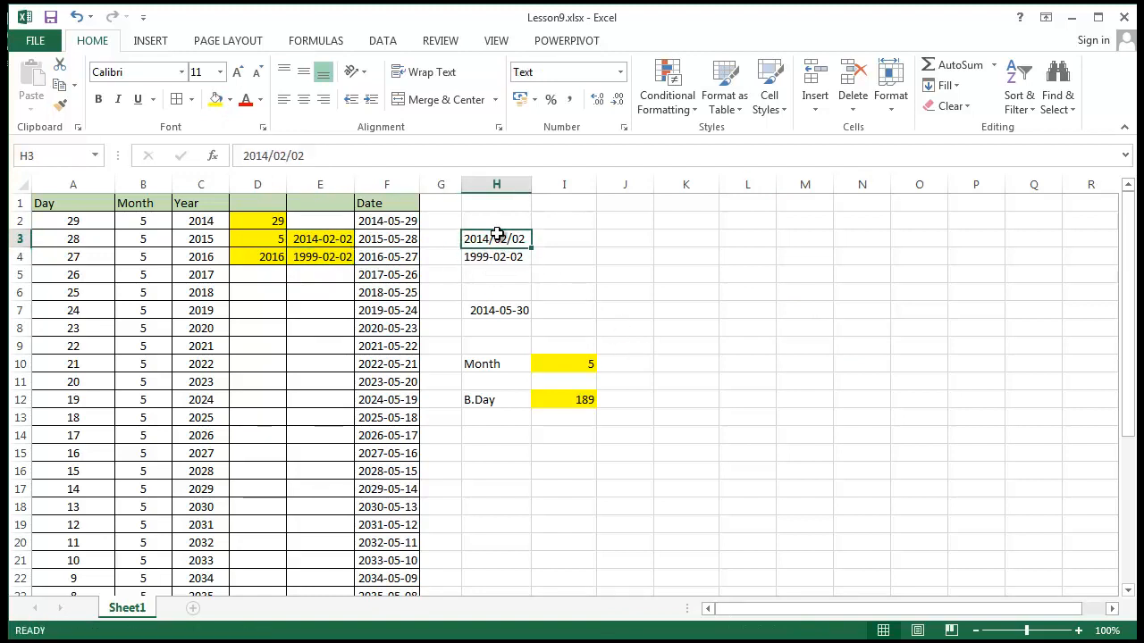
pyautogui.click(501, 256)
pyautogui.click(500, 239)
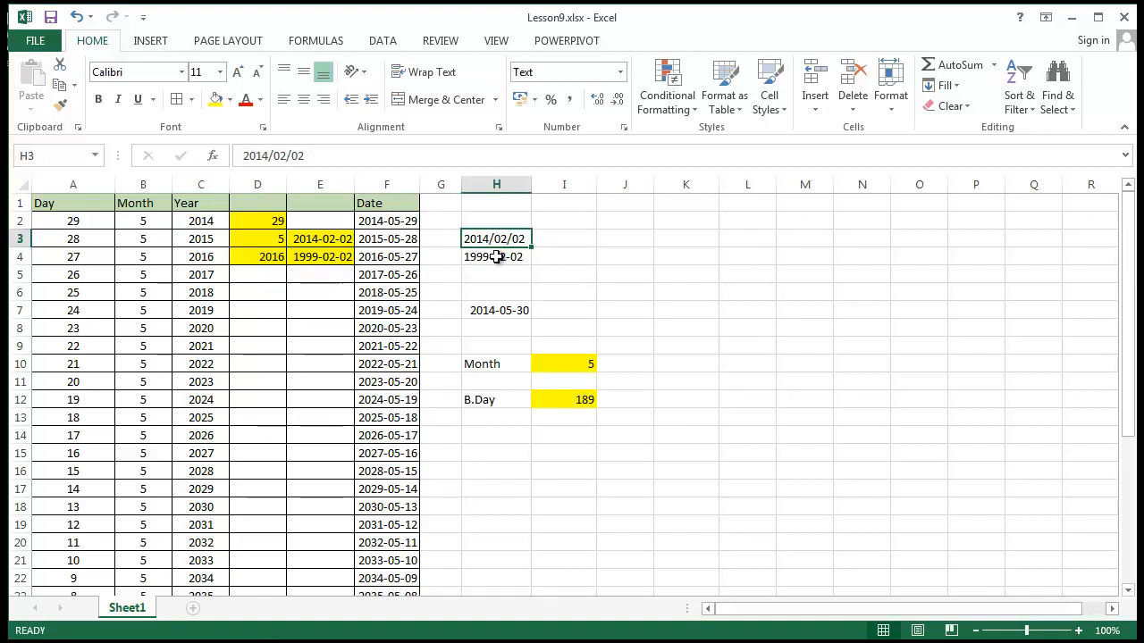
pyautogui.click(497, 256)
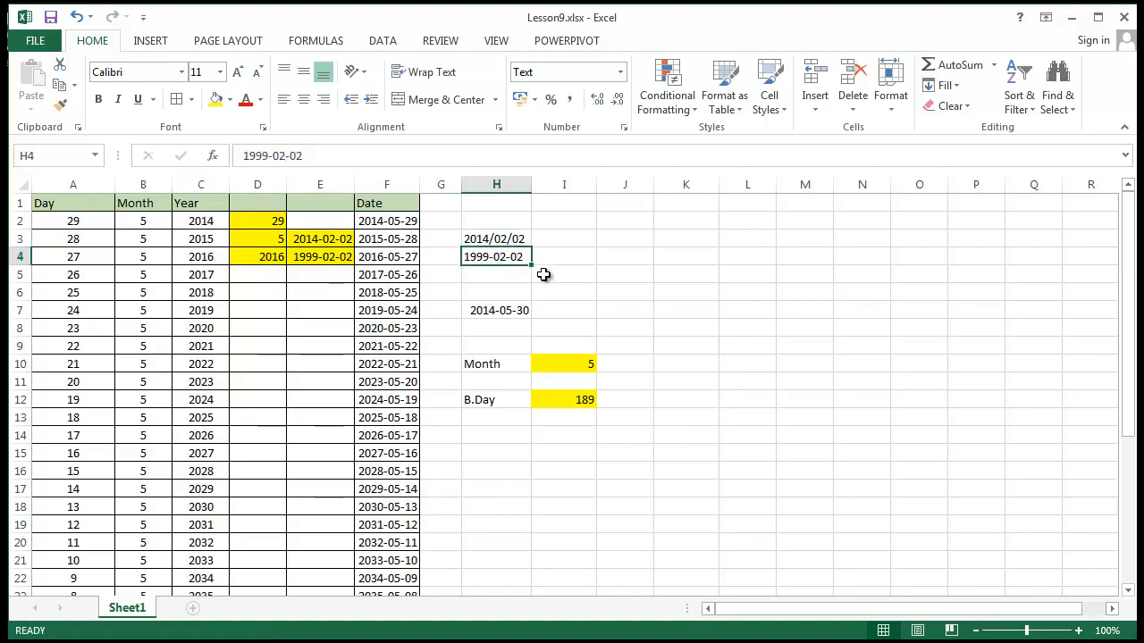
# Fill cell H7, which contains the TODAY() formula, with yellow
pyautogui.click(502, 311)
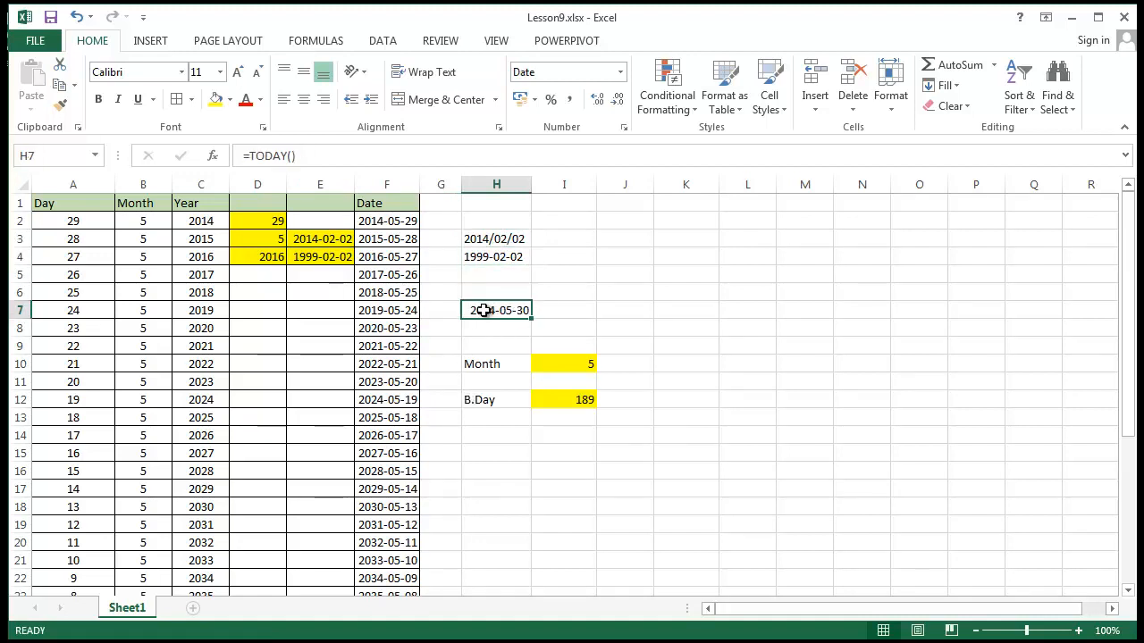
pyautogui.click(215, 99)
pyautogui.click(617, 200)
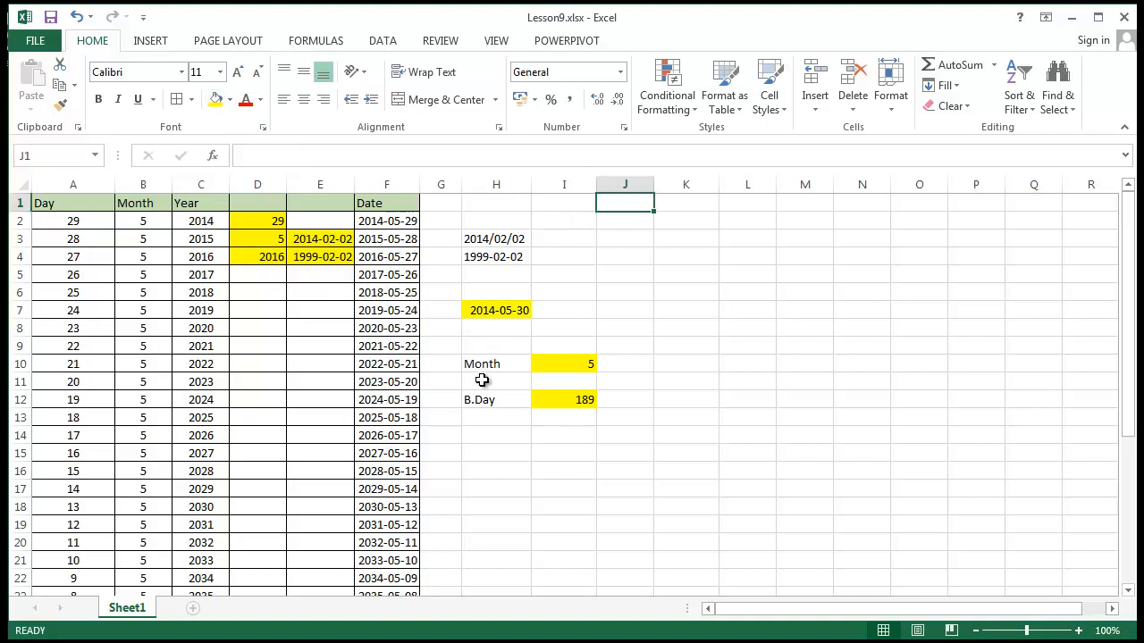
# Review the Month formula in I10 and the B.Day formula in I12 alongside their labels
pyautogui.click(480, 364)
pyautogui.click(577, 365)
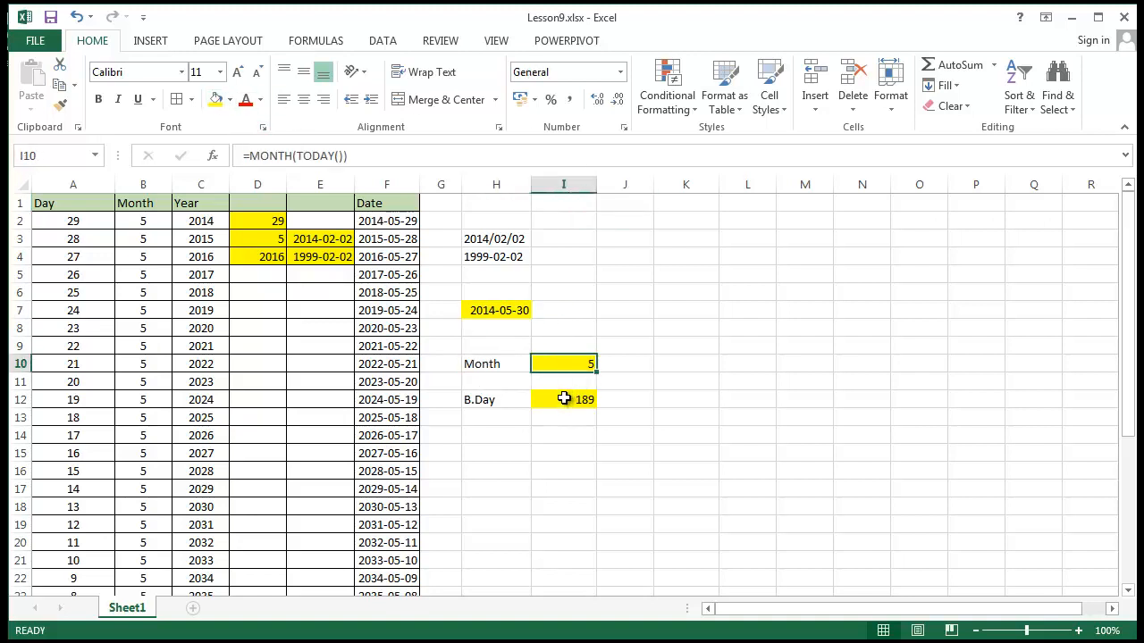
pyautogui.click(485, 364)
pyautogui.click(569, 363)
pyautogui.click(505, 368)
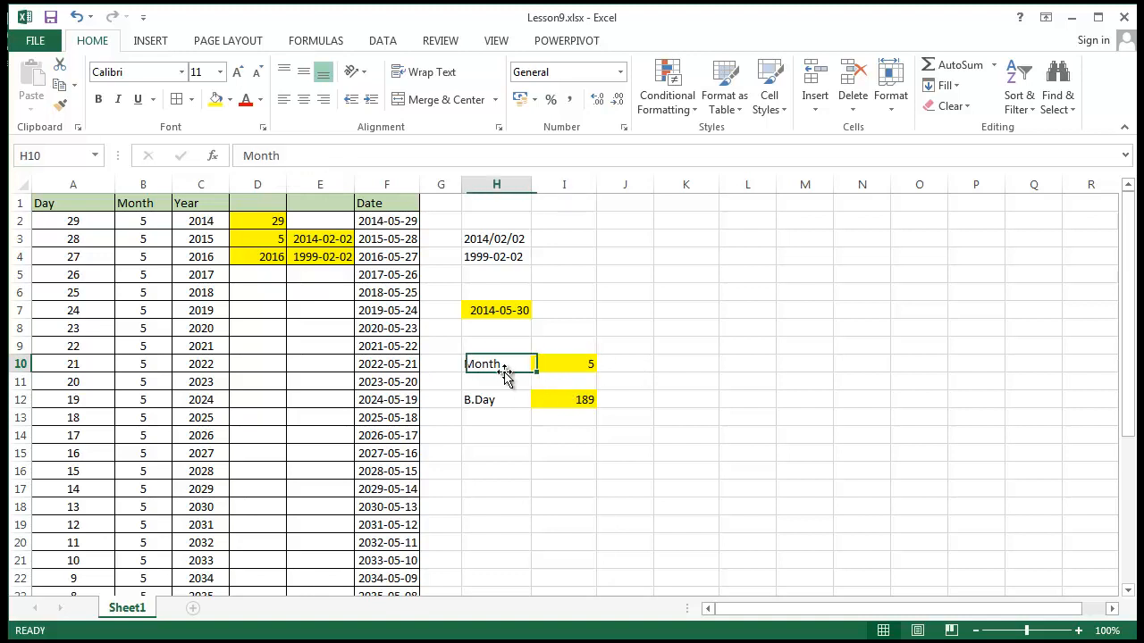
pyautogui.click(558, 366)
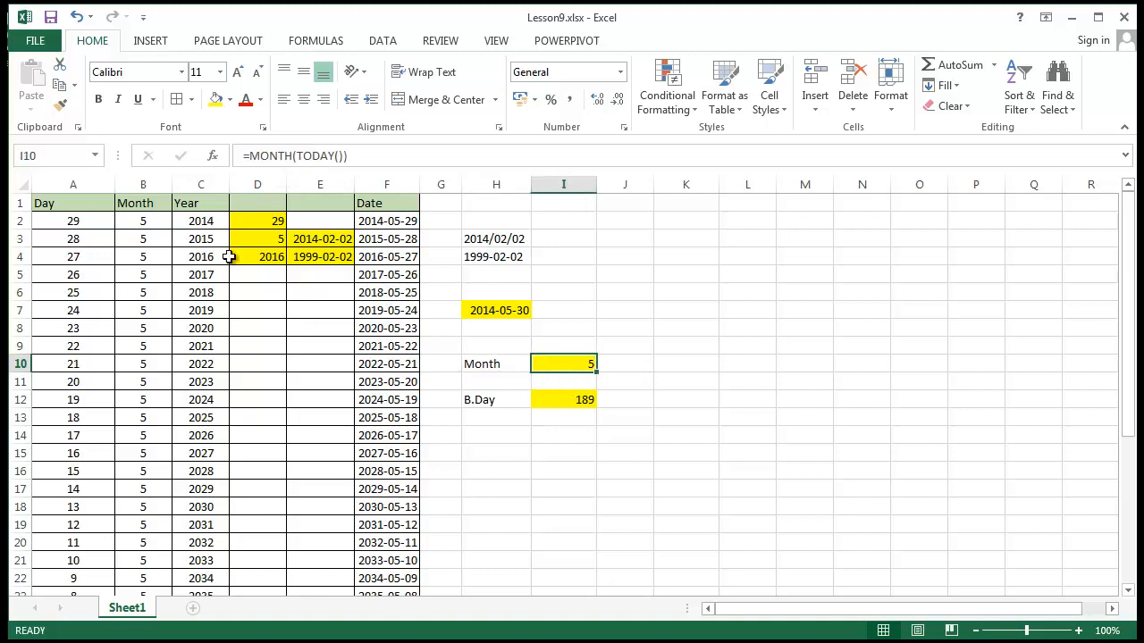
pyautogui.click(482, 402)
pyautogui.click(551, 404)
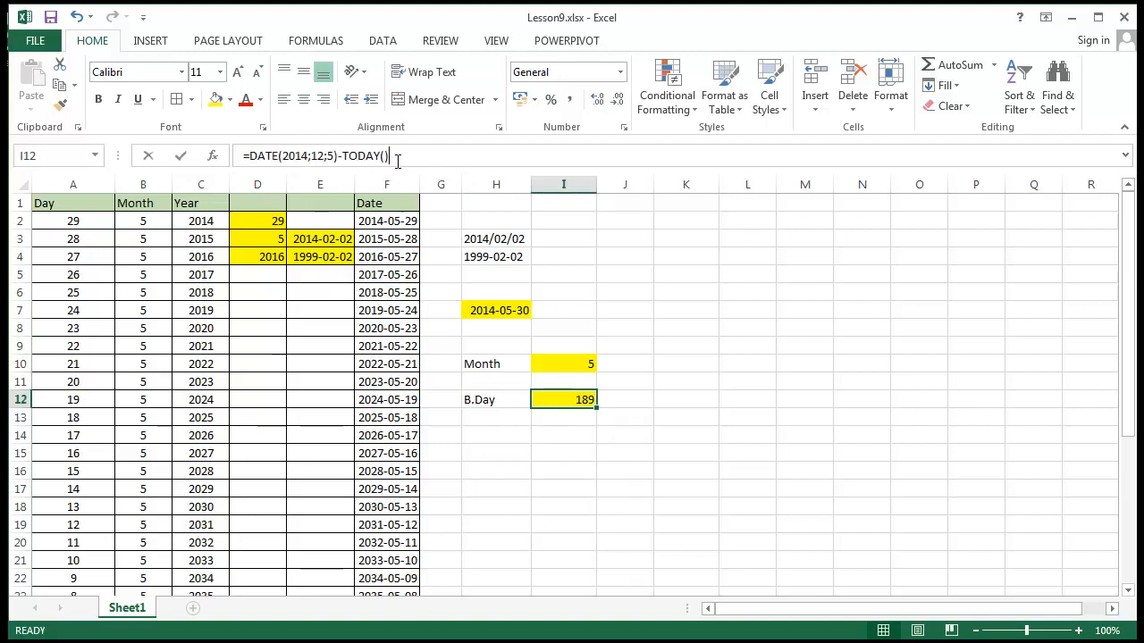
pyautogui.moveTo(393, 157); pyautogui.dragTo(207, 168)
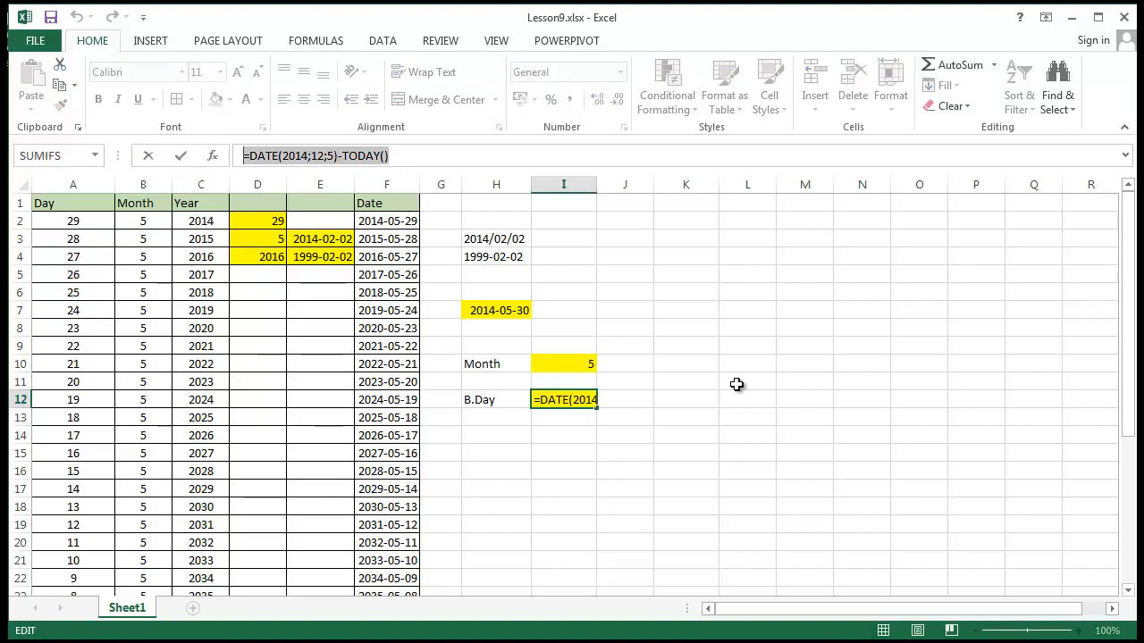
pyautogui.hotkey('alt', 'Tab')
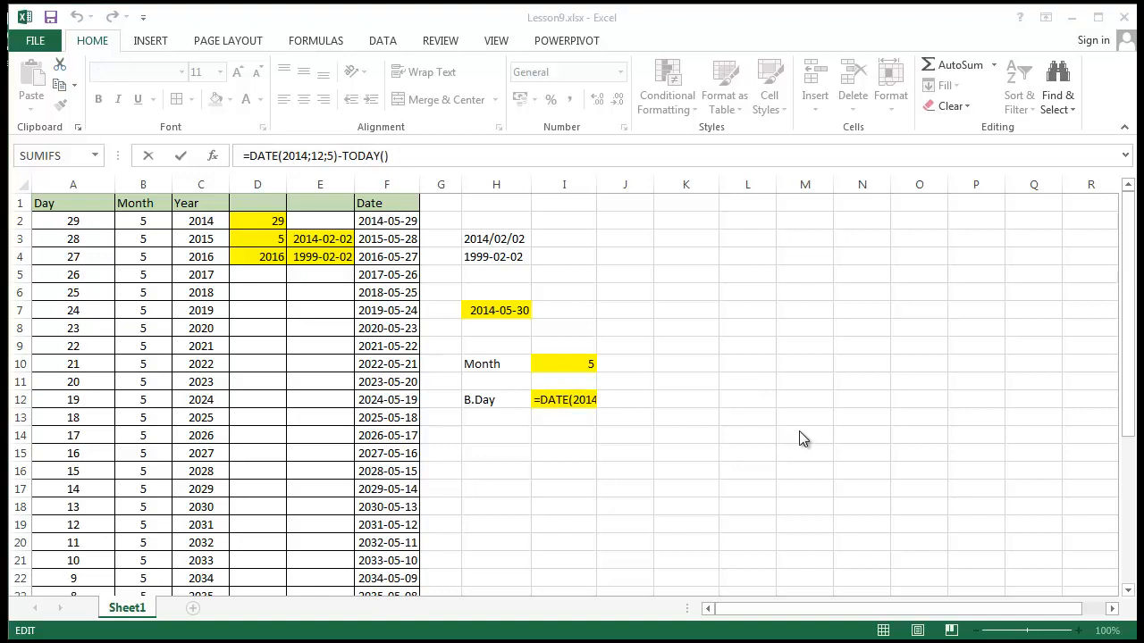
pyautogui.hotkey('alt', 'Tab')
pyautogui.click(491, 453)
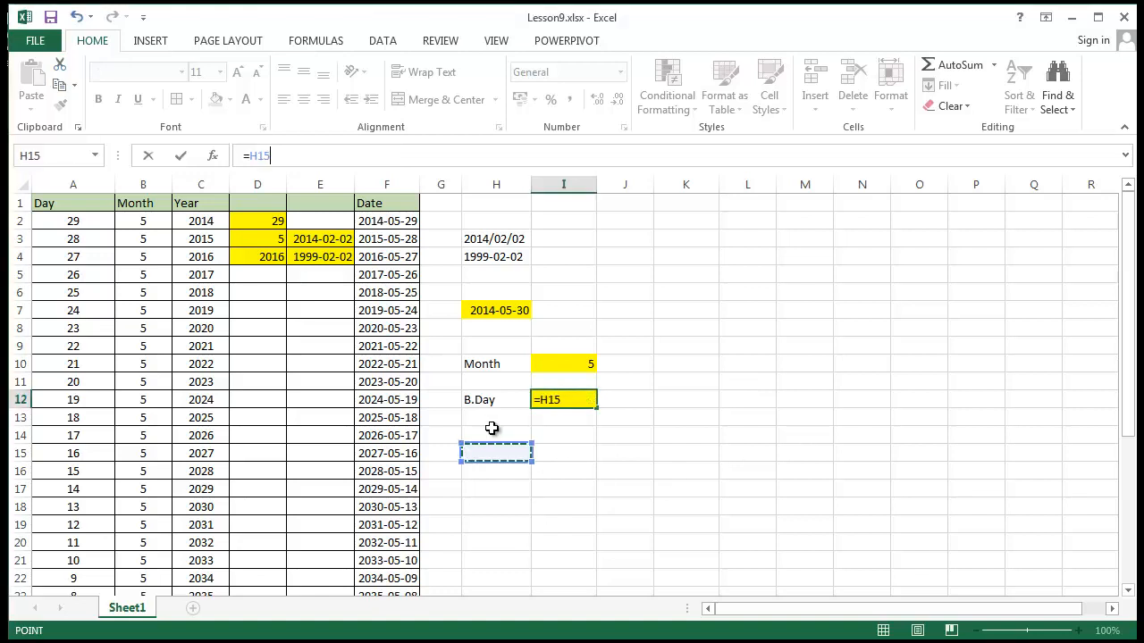
pyautogui.press('Escape')
# Enter the label Age in days in cell H14
pyautogui.click(524, 449)
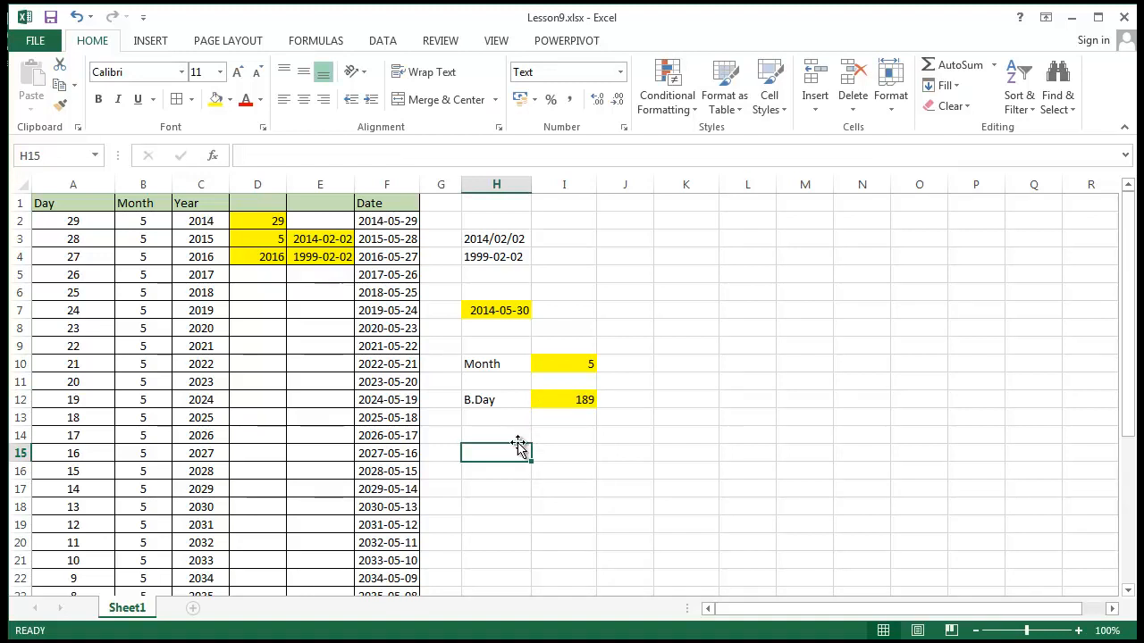
pyautogui.click(521, 435)
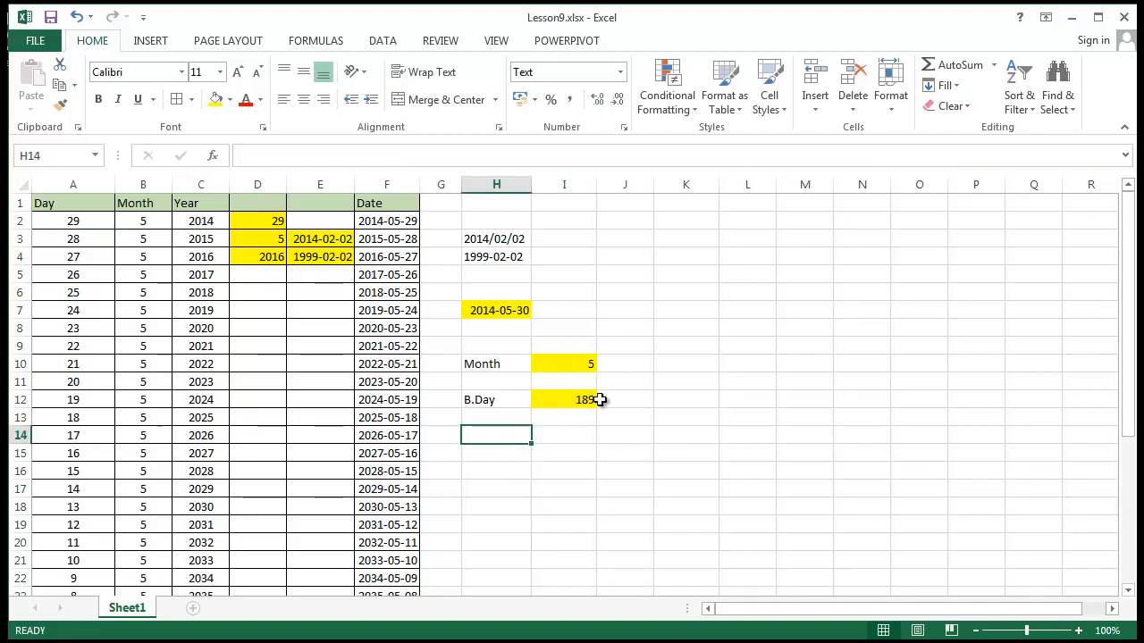
pyautogui.write('Age in ')
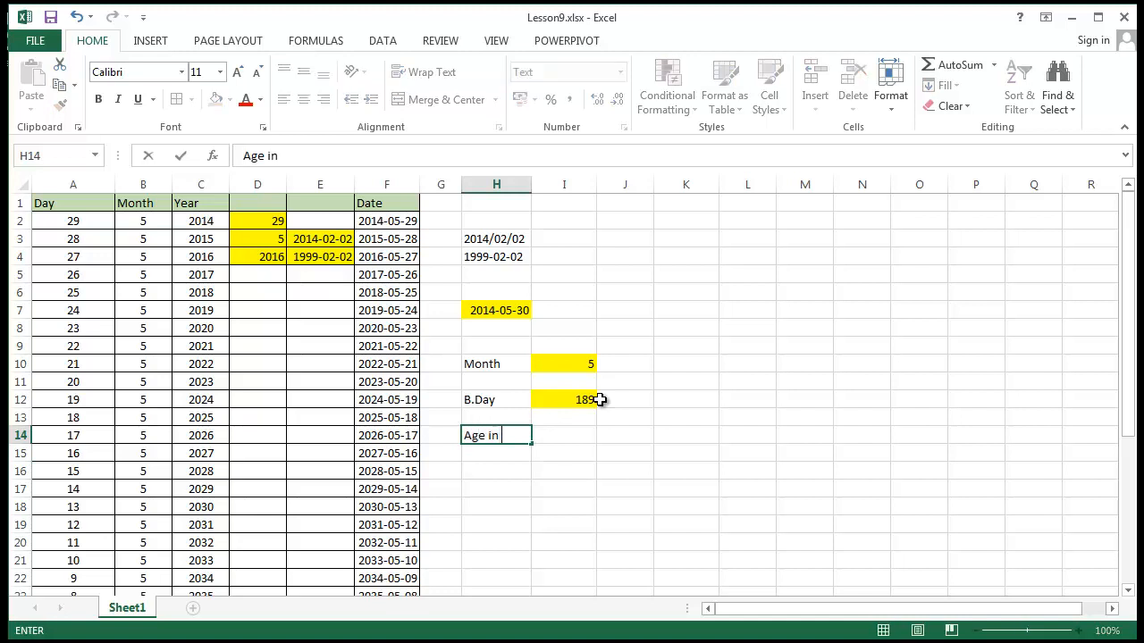
pyautogui.write('days')
pyautogui.press('Return')
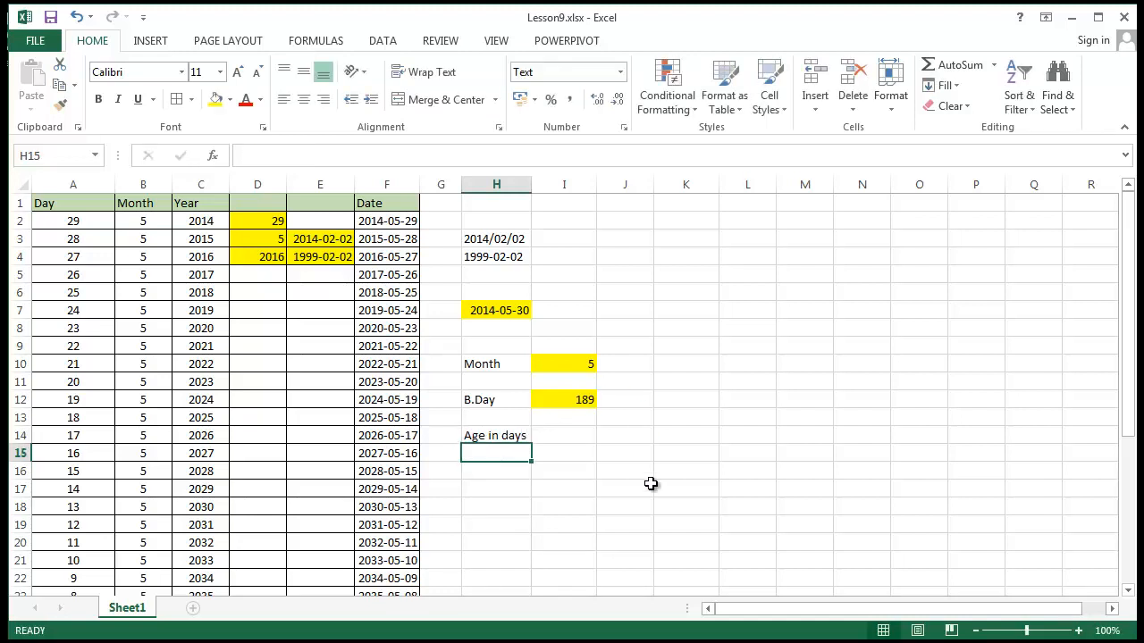
# Begin the age formula in cell I14, beside the Age in days label, with TODAY() followed by a minus sign
pyautogui.click(545, 439)
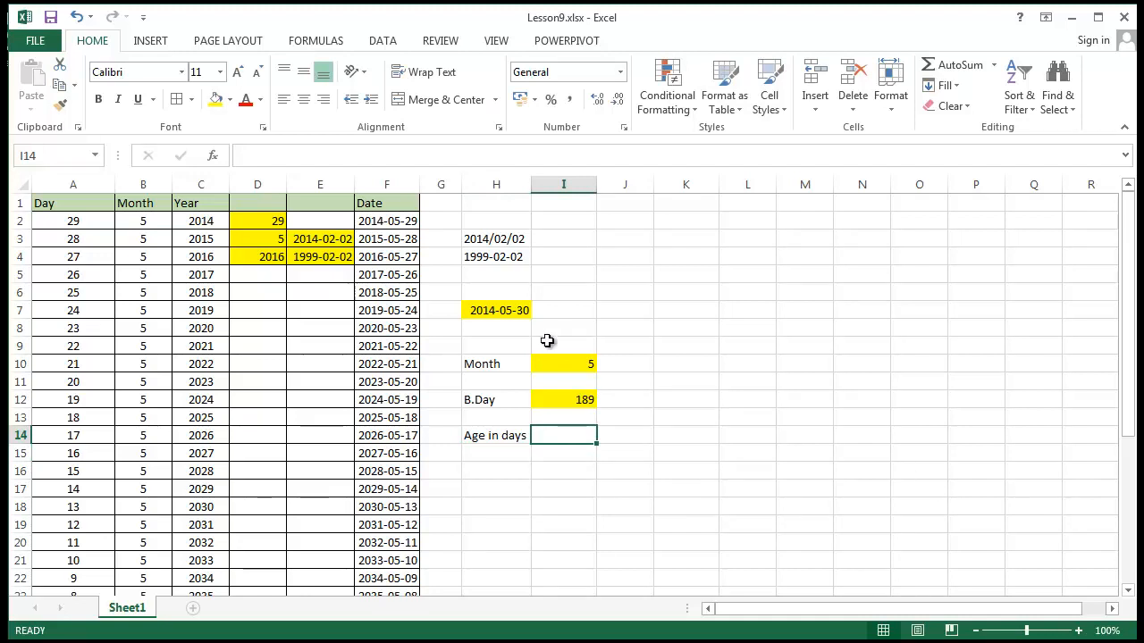
pyautogui.click(549, 396)
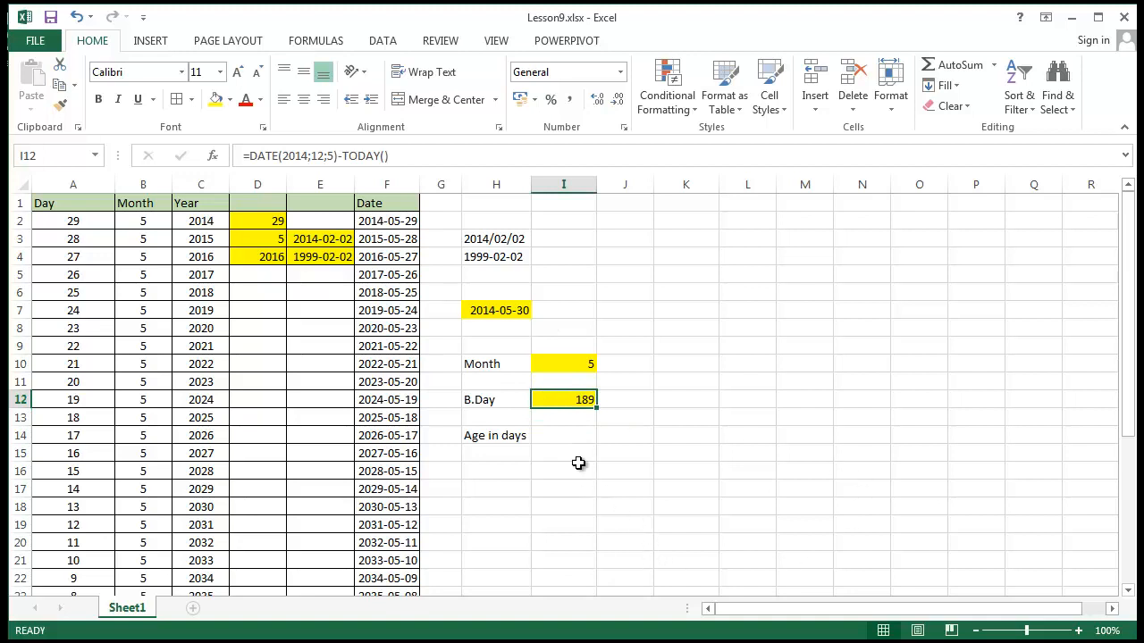
pyautogui.click(565, 438)
pyautogui.write('=')
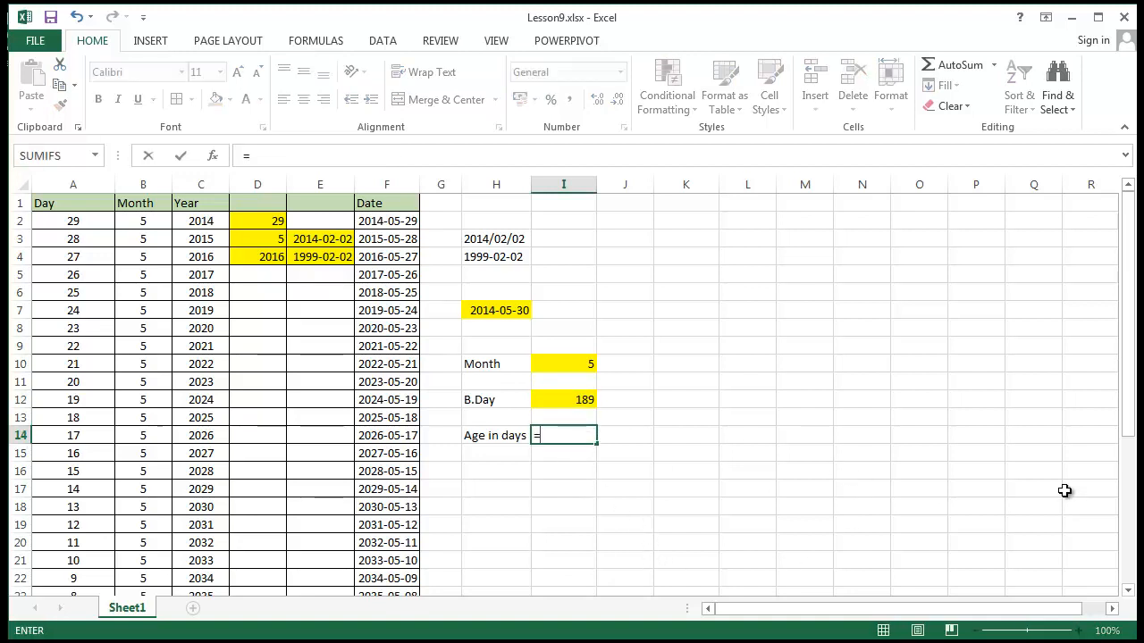
pyautogui.write('tod')
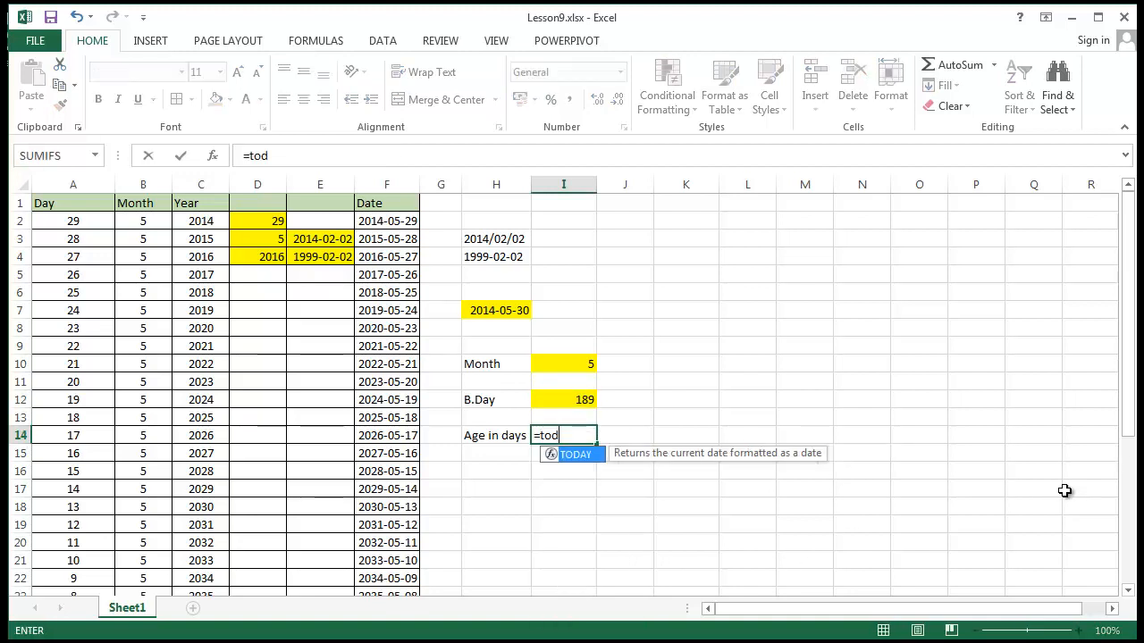
pyautogui.write('ay()')
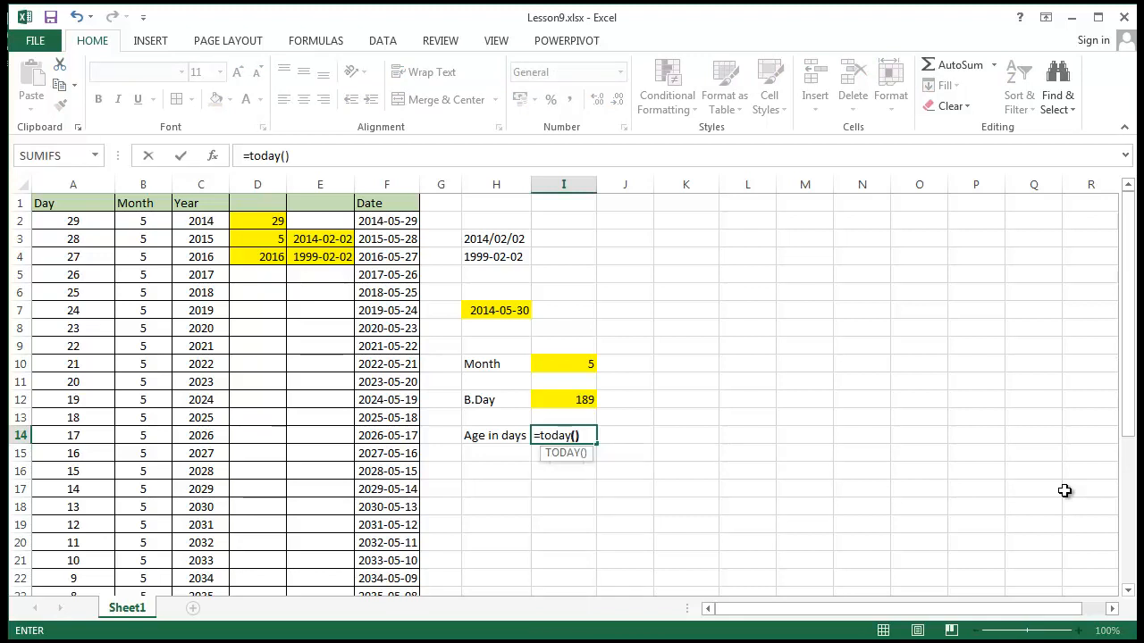
pyautogui.write('-')
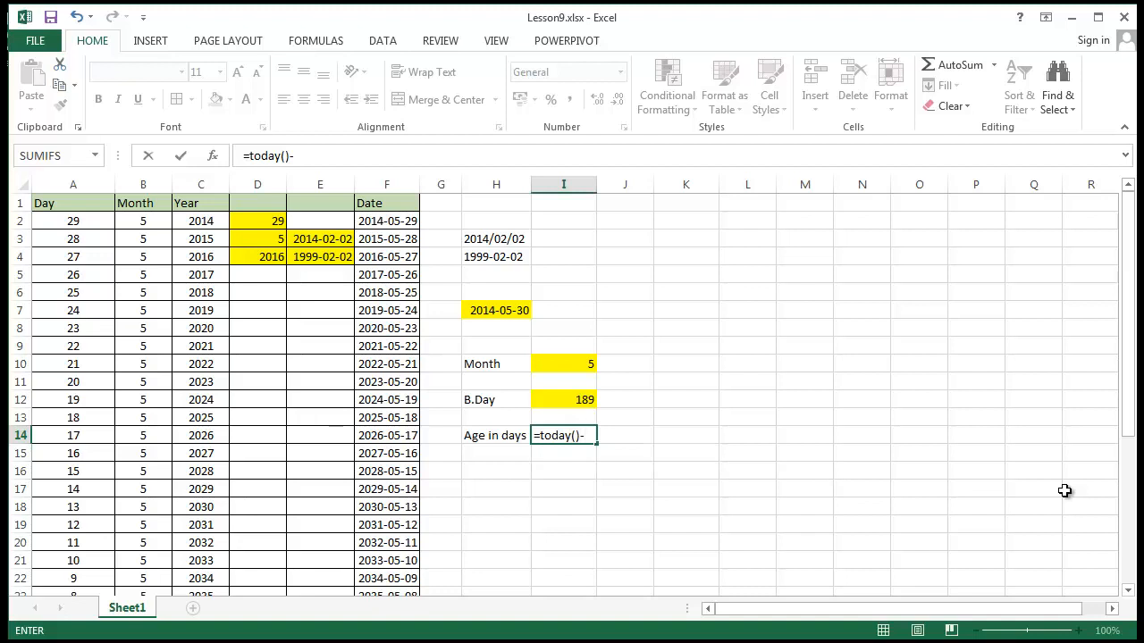
pyautogui.write('dat')
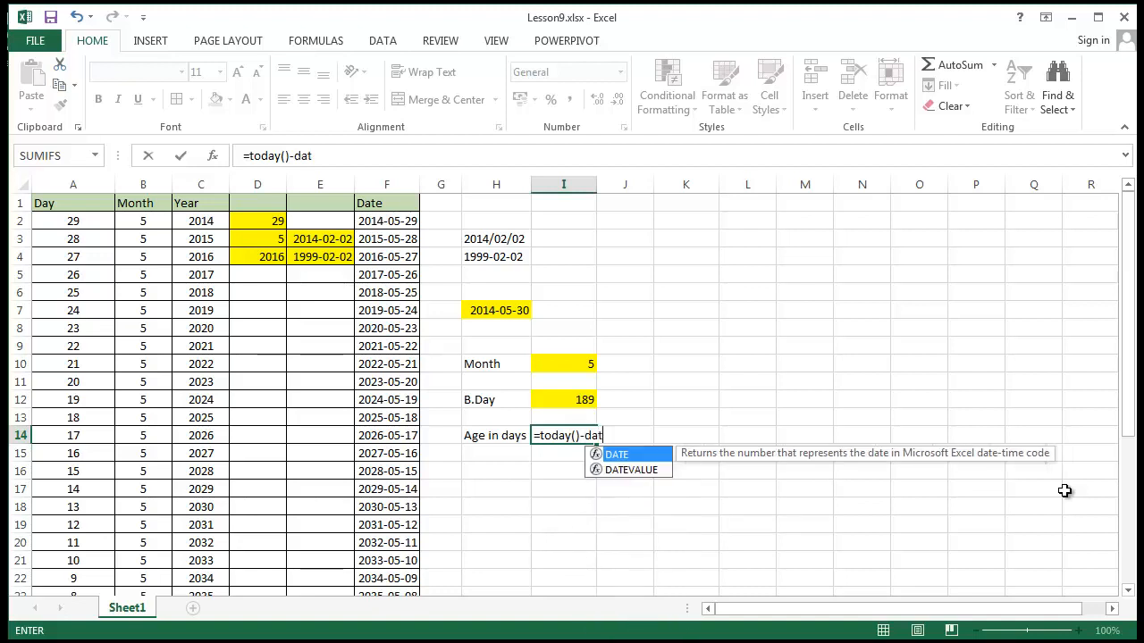
pyautogui.write('e(')
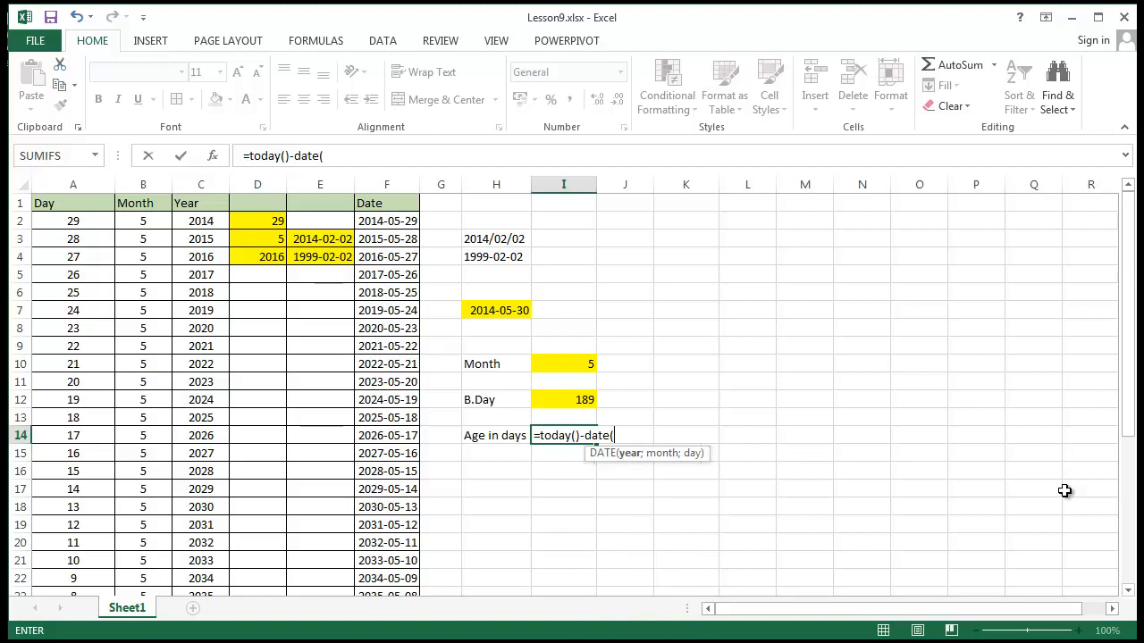
# Complete the subtraction in I14 with a DATE function holding the birth year, month and day
pyautogui.write('1987;')
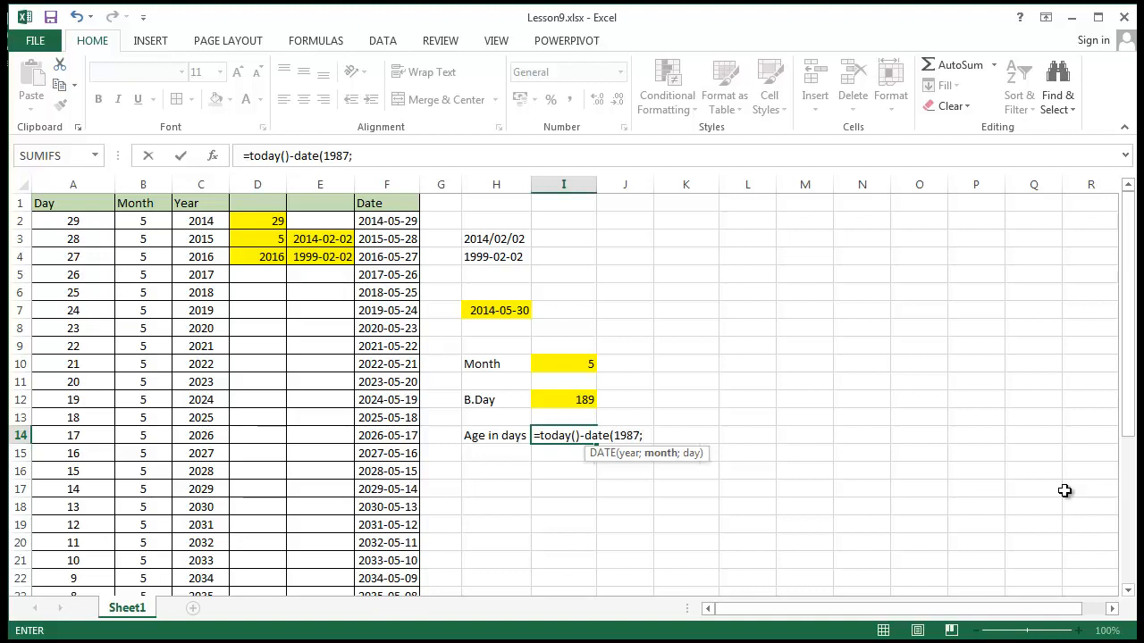
pyautogui.write('09;')
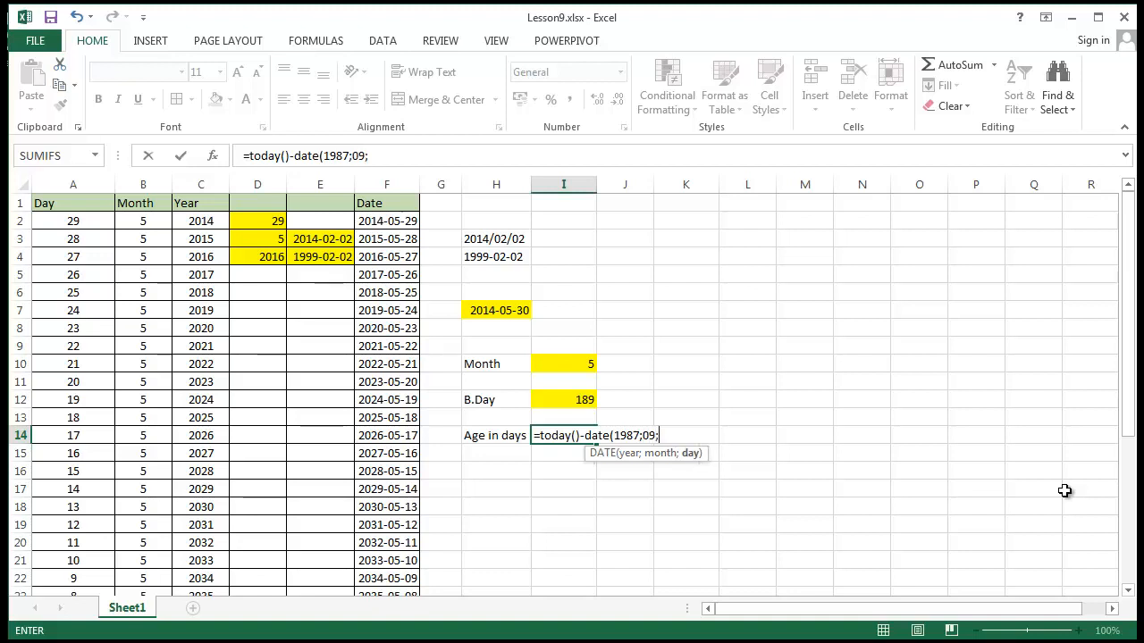
pyautogui.write('01')
pyautogui.press('Return')
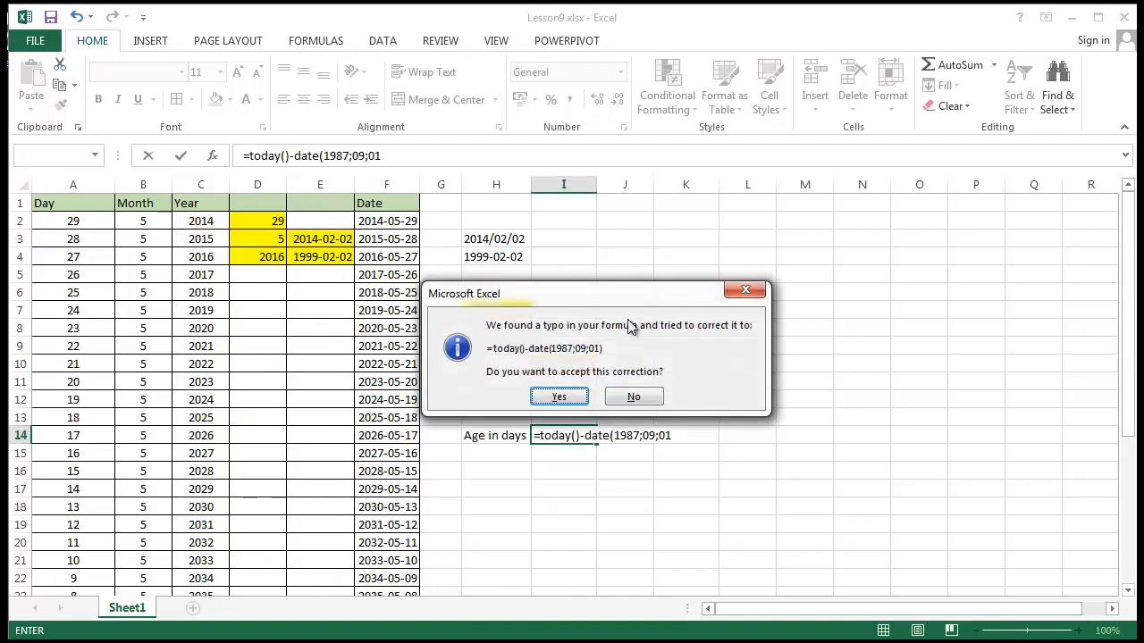
# Decline the proposed formula correction and add the missing closing parenthesis to the age formula in I14
pyautogui.click(641, 402)
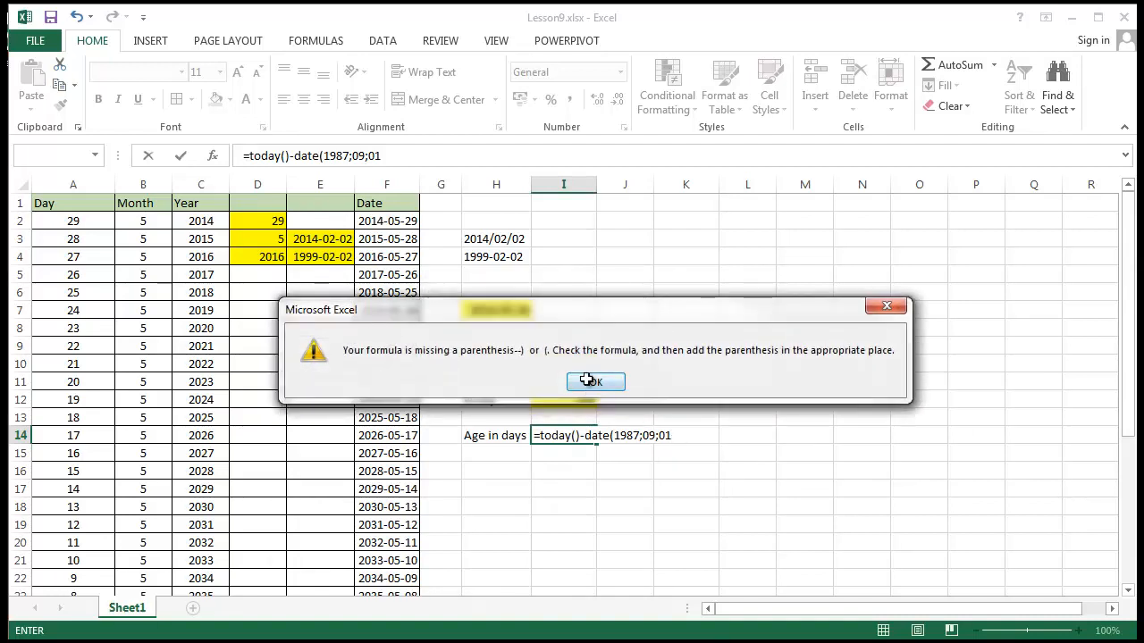
pyautogui.click(593, 381)
pyautogui.click(675, 436)
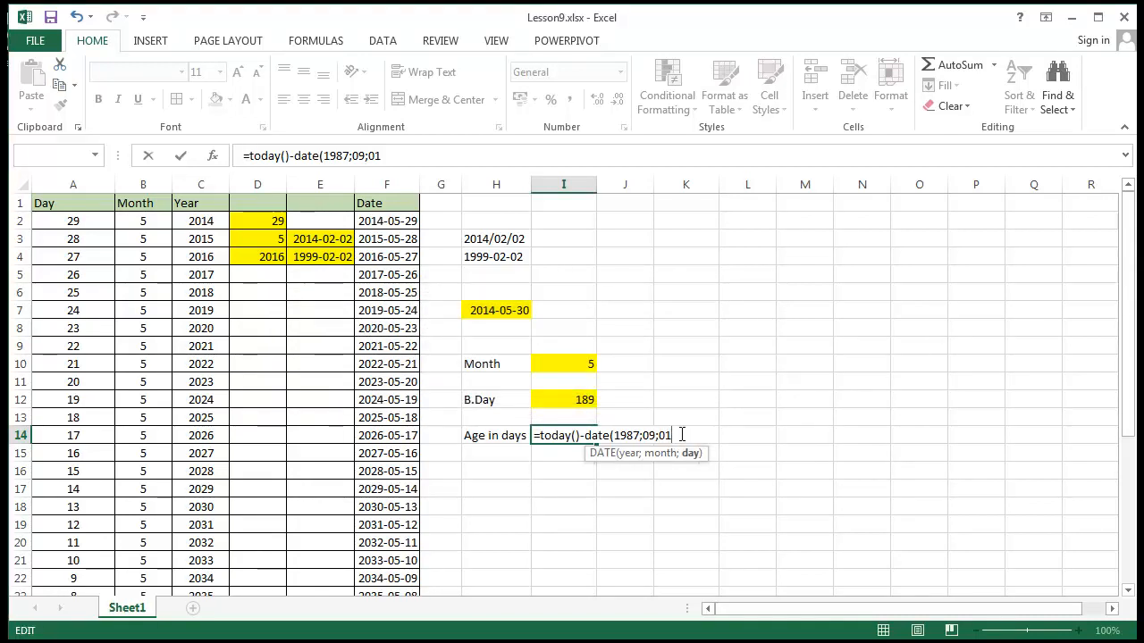
pyautogui.write(')')
pyautogui.press('Return')
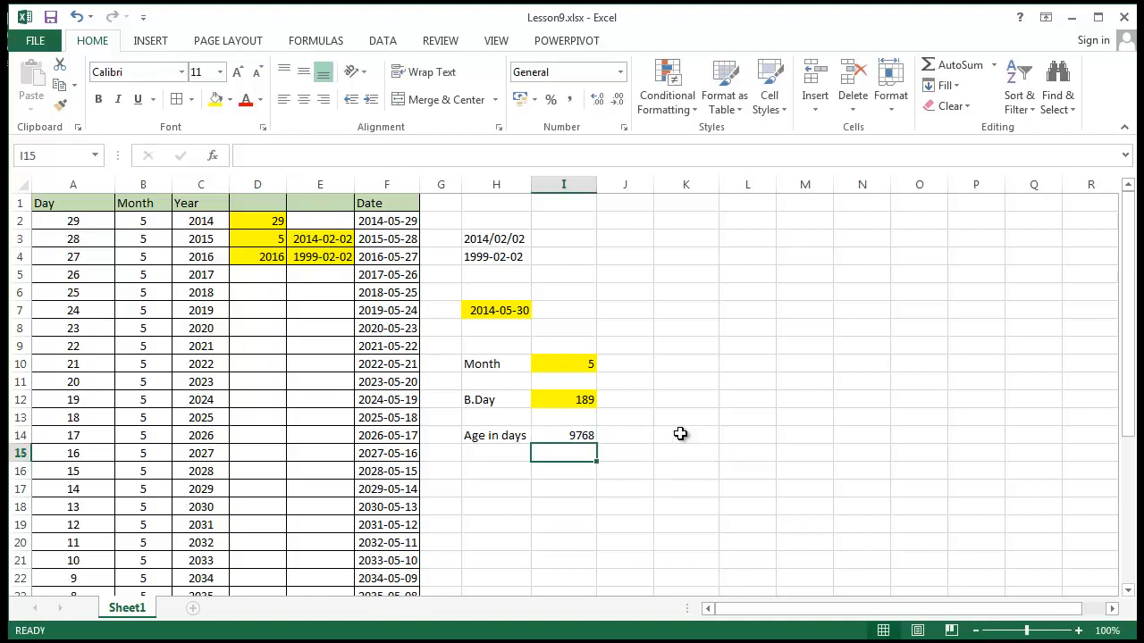
# Fill the Age in days result cell I14 with yellow
pyautogui.click(567, 435)
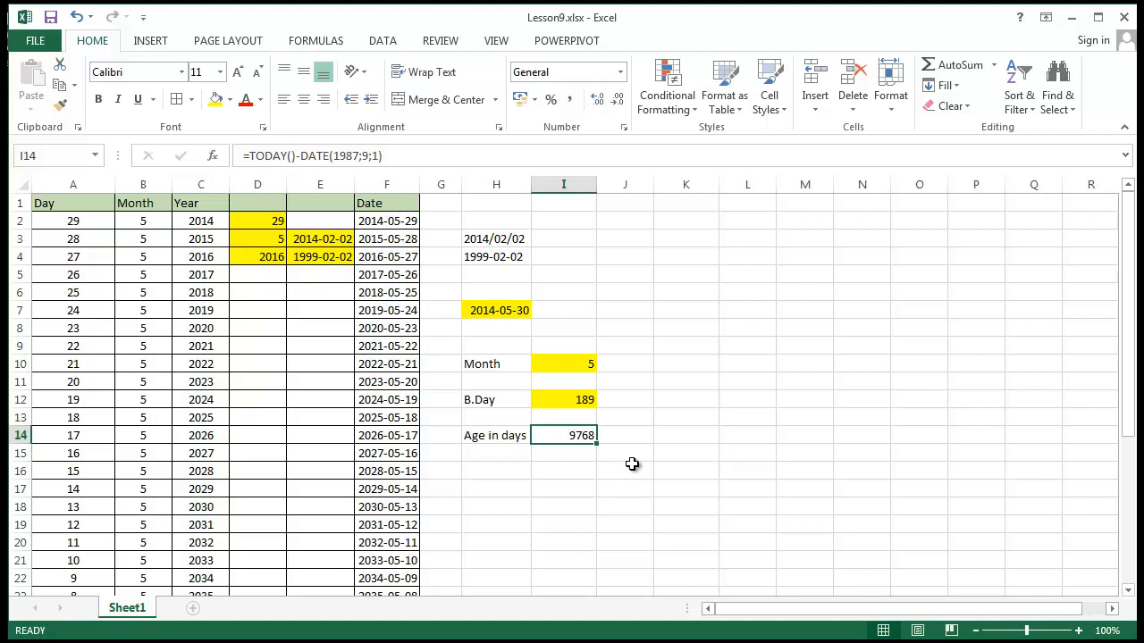
pyautogui.click(216, 99)
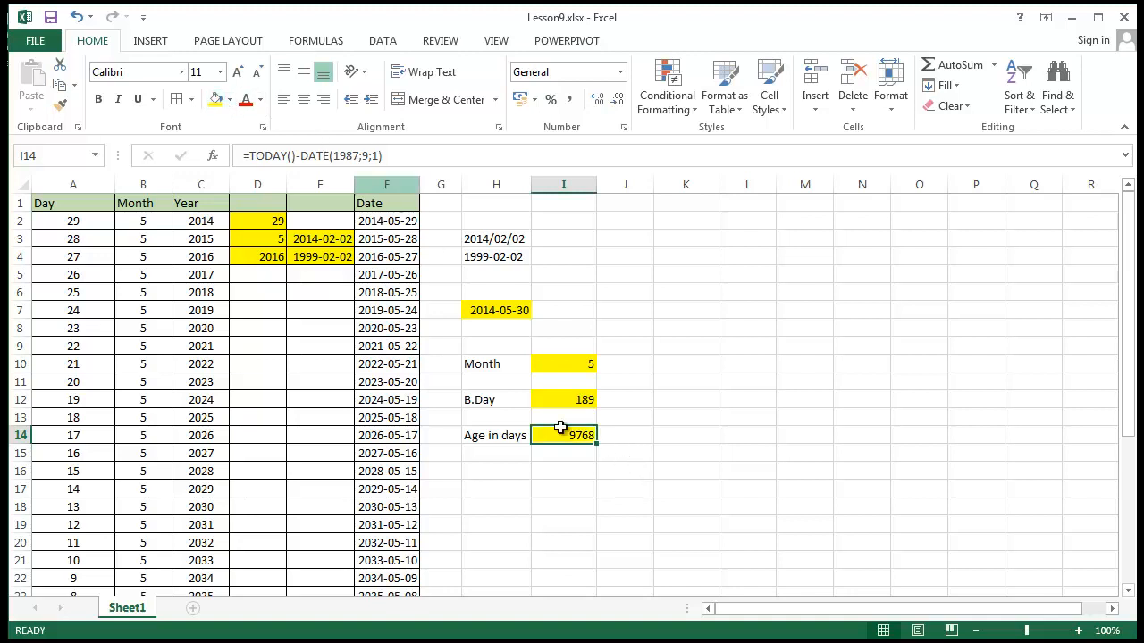
pyautogui.click(626, 449)
pyautogui.click(588, 437)
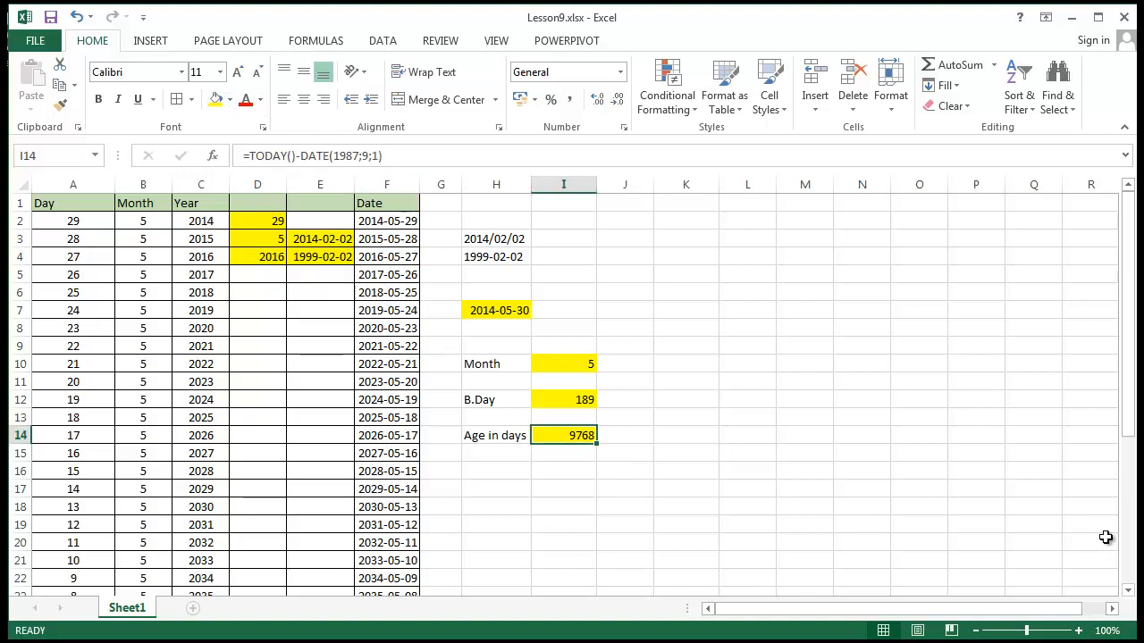
pyautogui.click(496, 471)
pyautogui.click(491, 503)
pyautogui.click(551, 437)
# Outline the Month label in H10, and fill the B.Day and Age in days labels in H12 and H14 with yellow
pyautogui.click(500, 365)
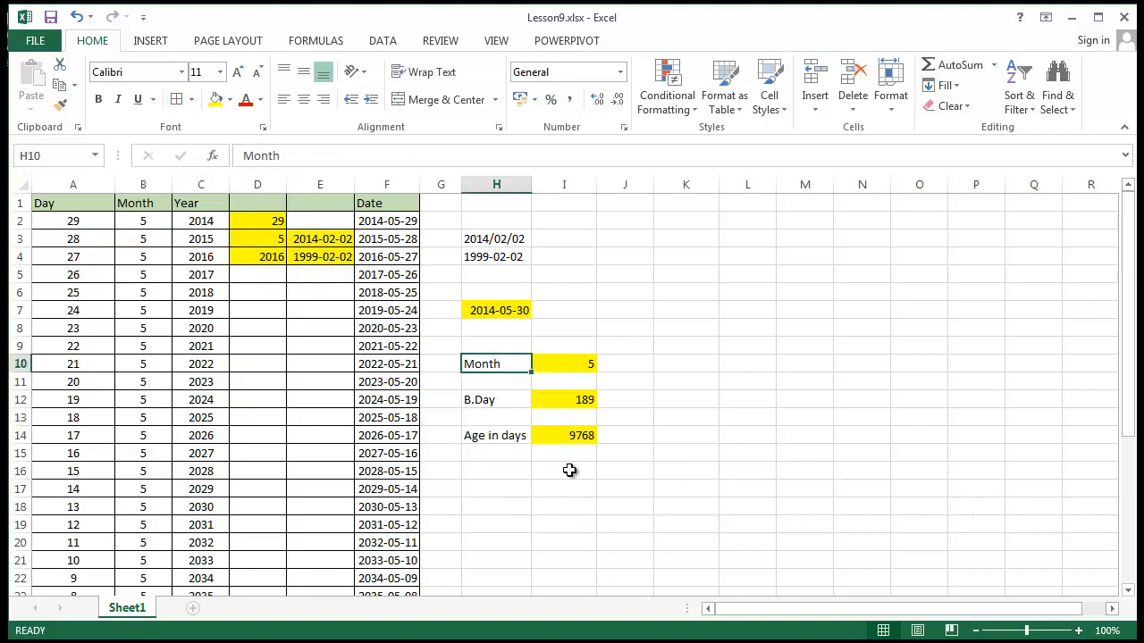
pyautogui.click(510, 401)
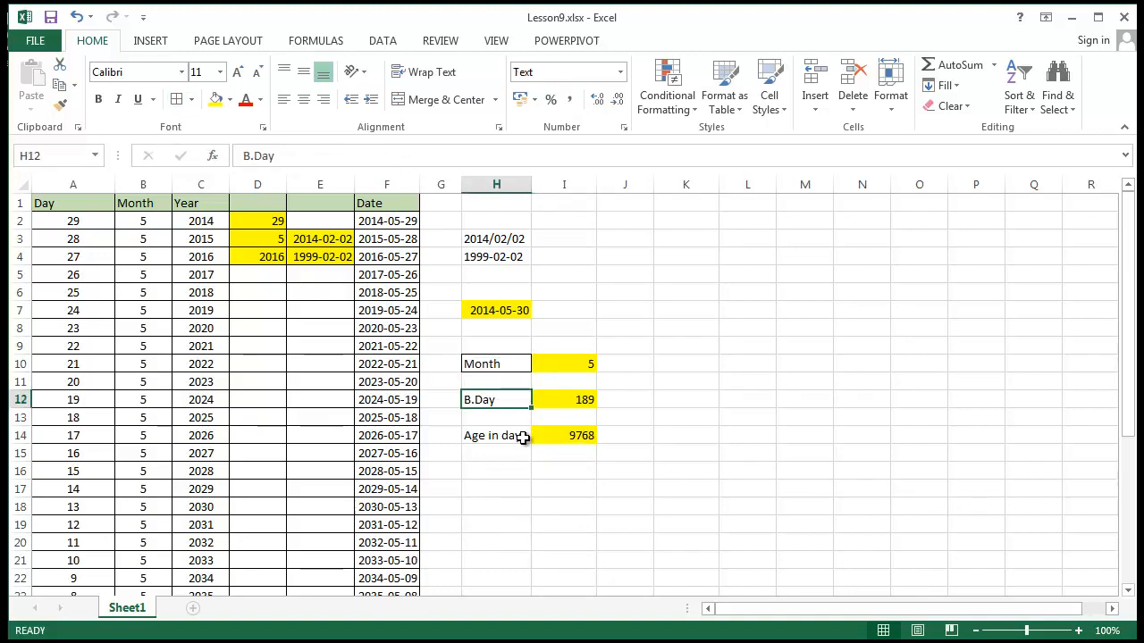
pyautogui.click(213, 99)
pyautogui.click(499, 440)
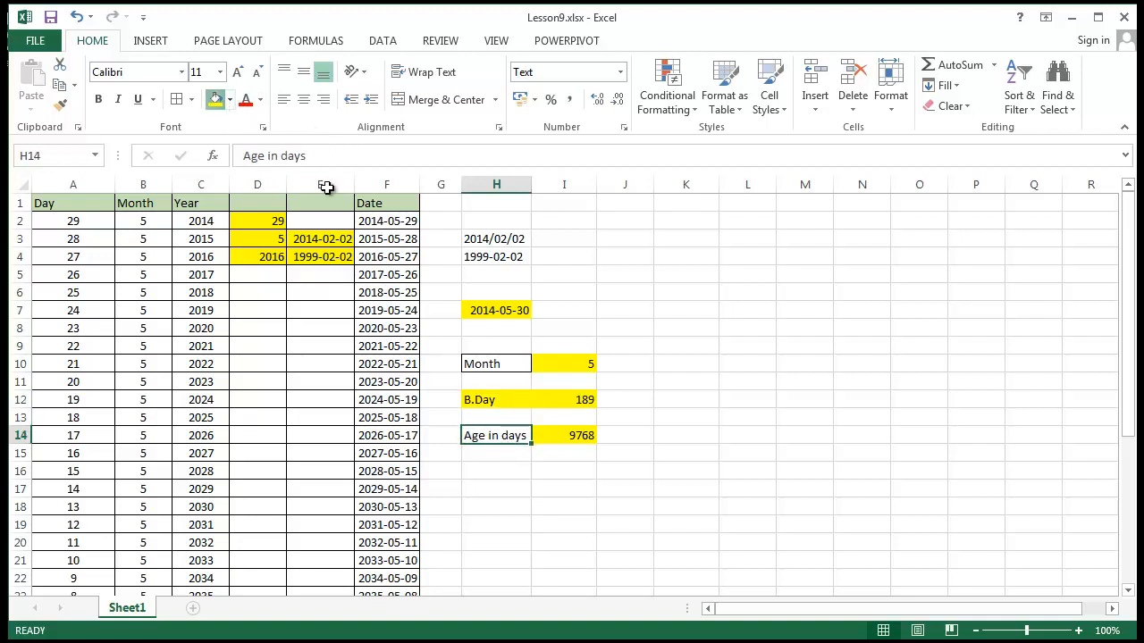
pyautogui.click(213, 98)
# Add borders around the B.Day and Age in days labels in H12 and H14, and fill the Month label in H10 with yellow
pyautogui.click(474, 365)
pyautogui.click(472, 400)
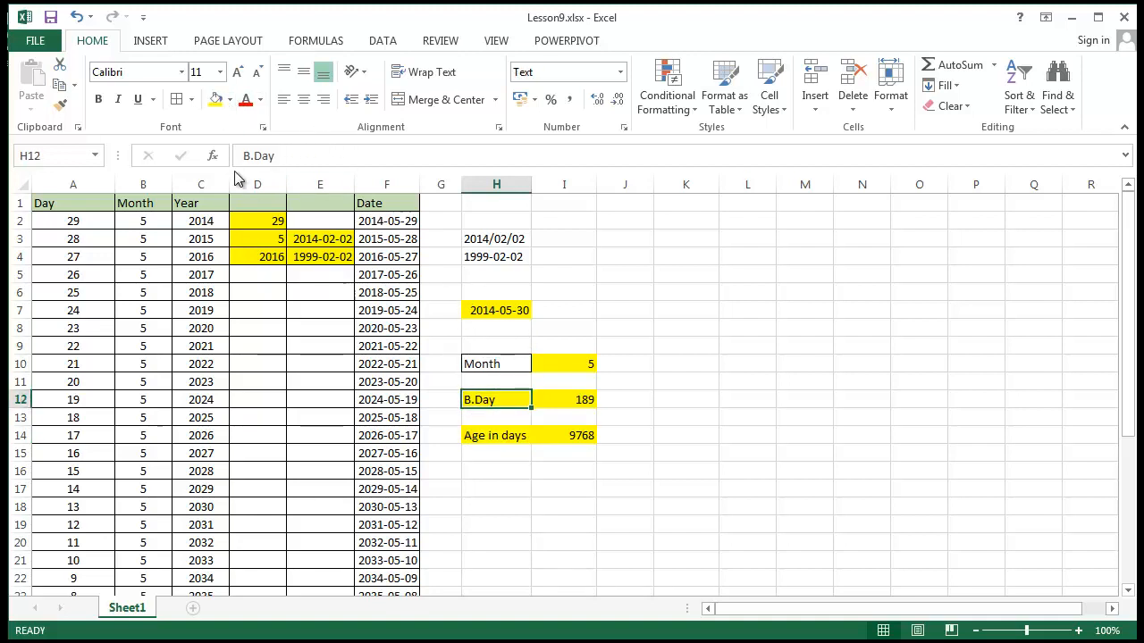
pyautogui.click(176, 100)
pyautogui.click(508, 439)
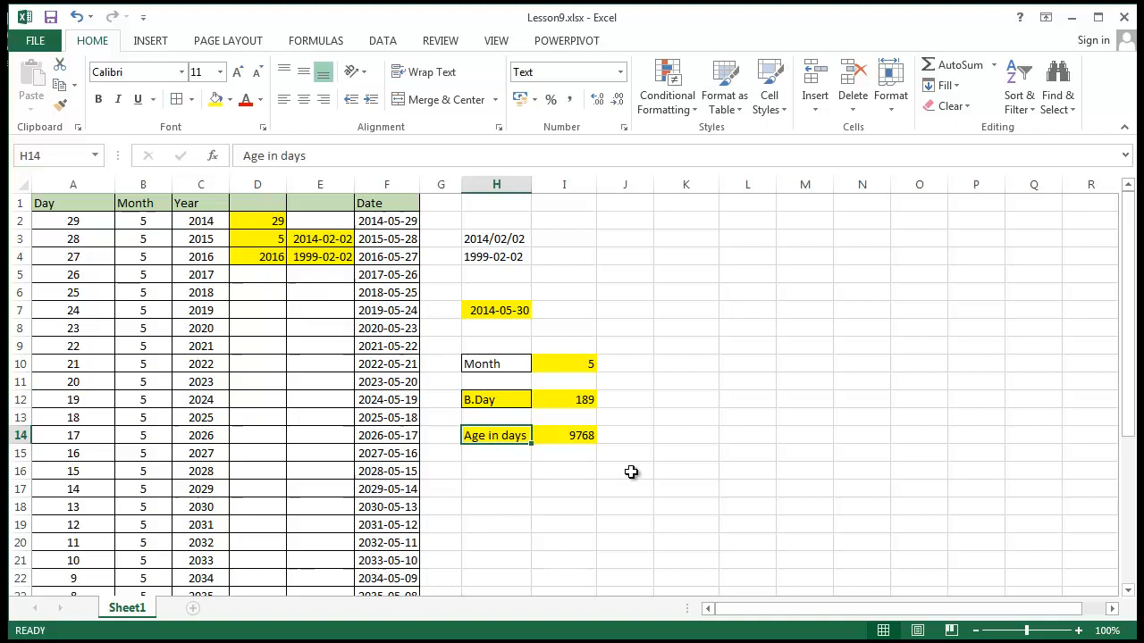
pyautogui.click(176, 100)
pyautogui.click(559, 438)
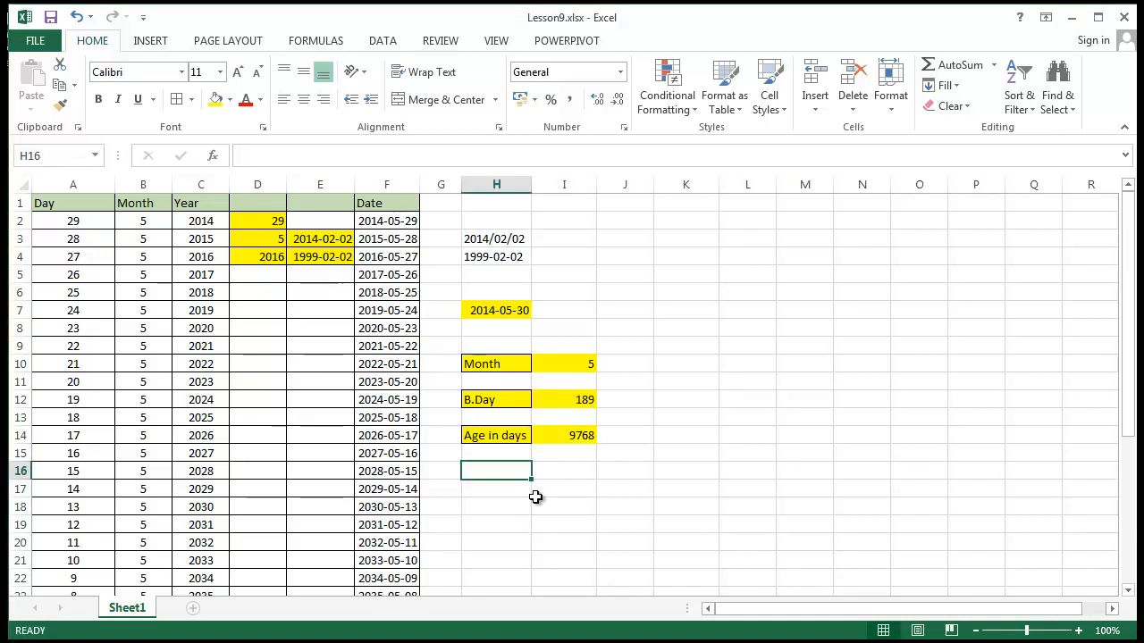
# Enter =WEEKDAY(F2) in cell H16 to return the weekday number of the first date in the Date column
pyautogui.write('=')
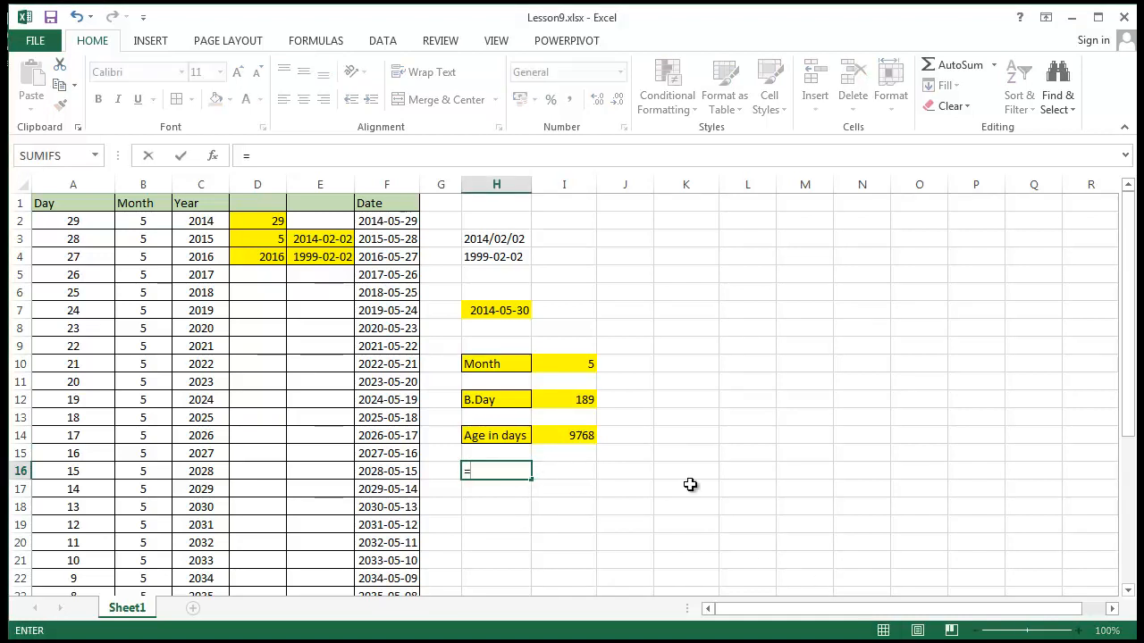
pyautogui.write('weekday')
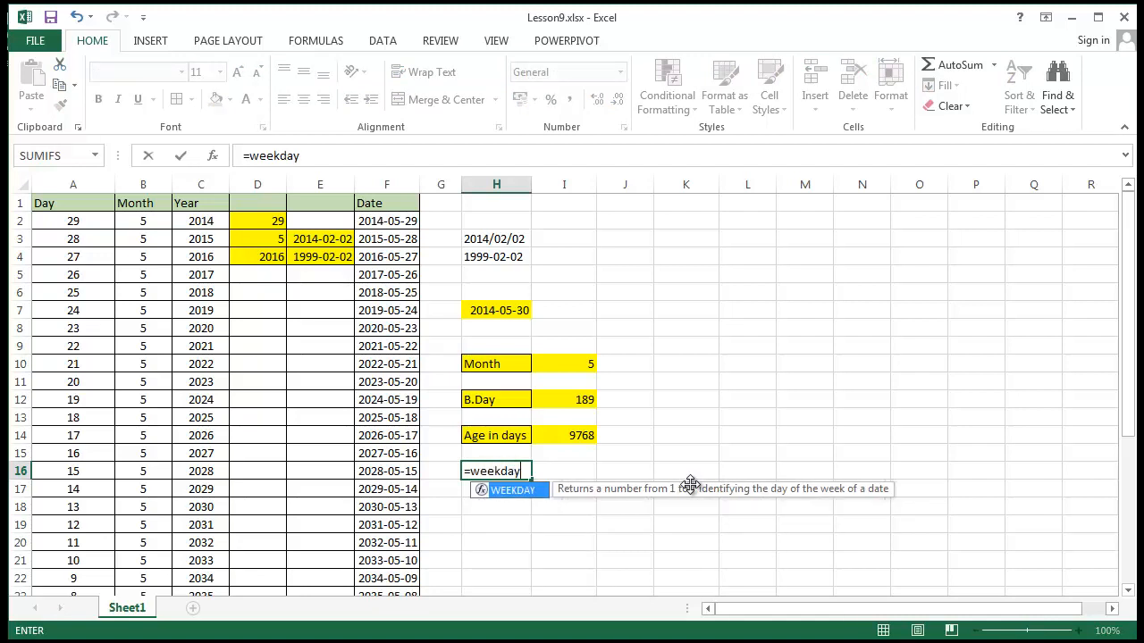
pyautogui.write('(?')
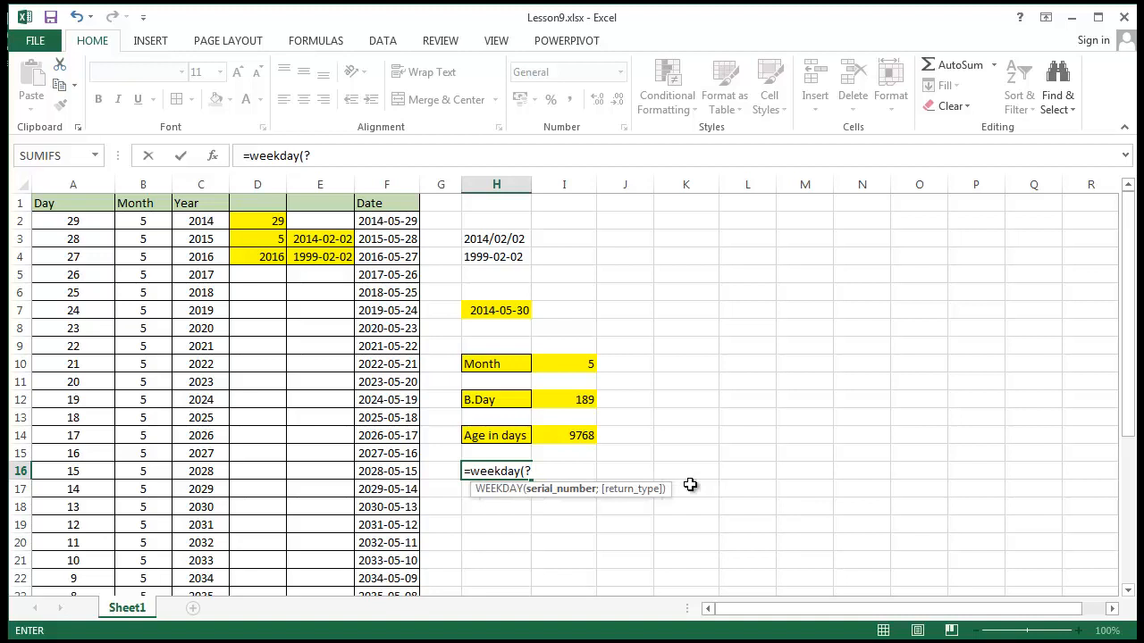
pyautogui.press('BackSpace')
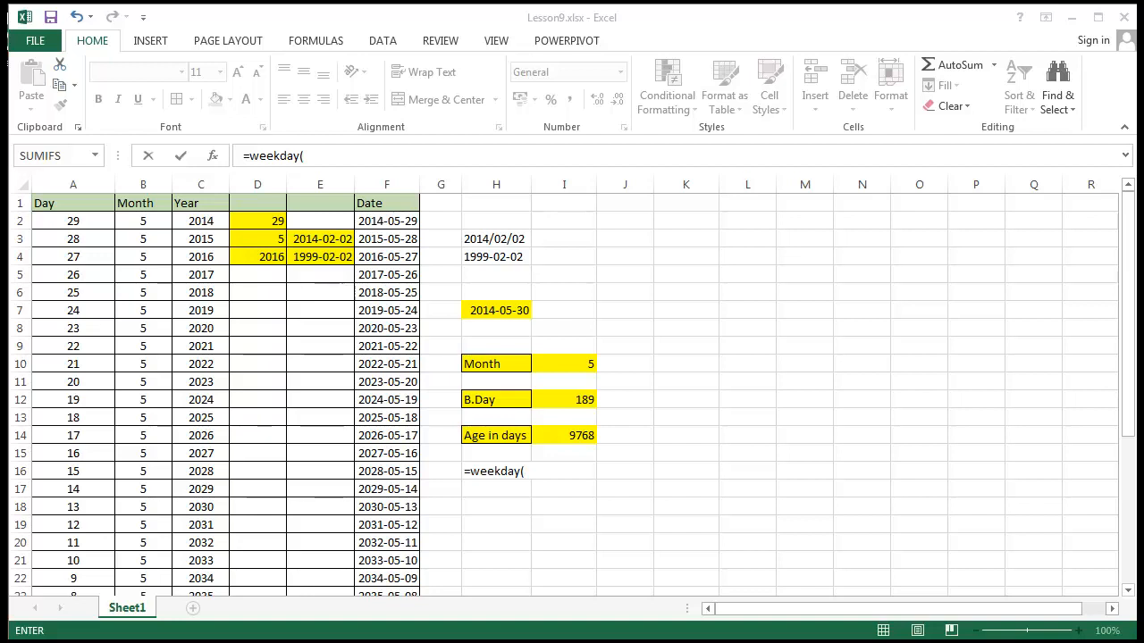
pyautogui.click(523, 476)
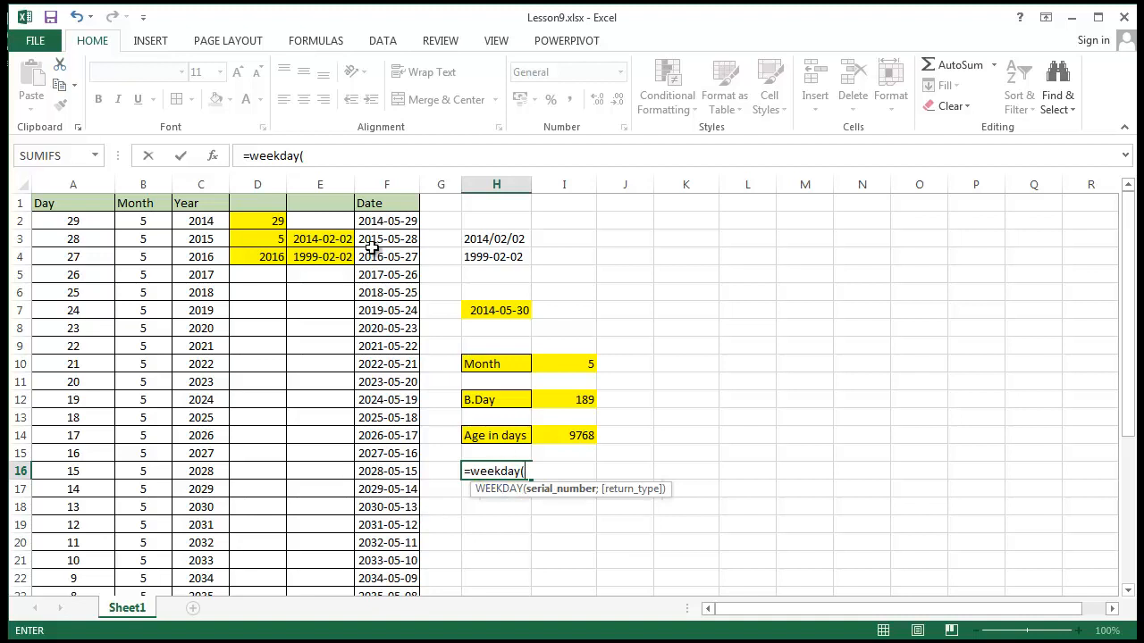
pyautogui.click(389, 479)
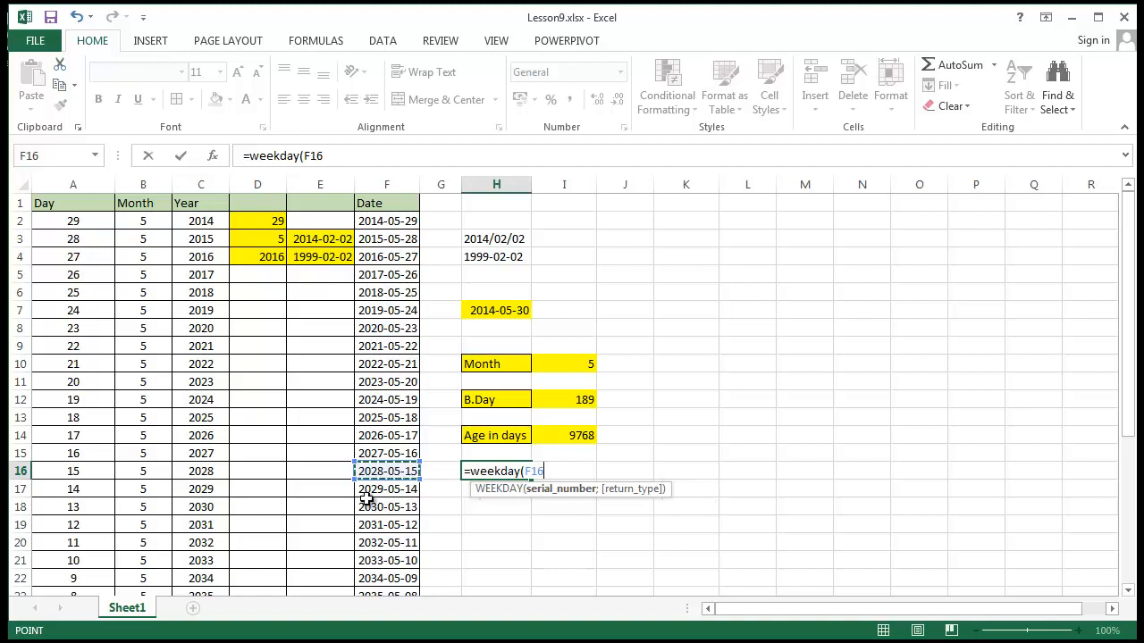
pyautogui.click(393, 238)
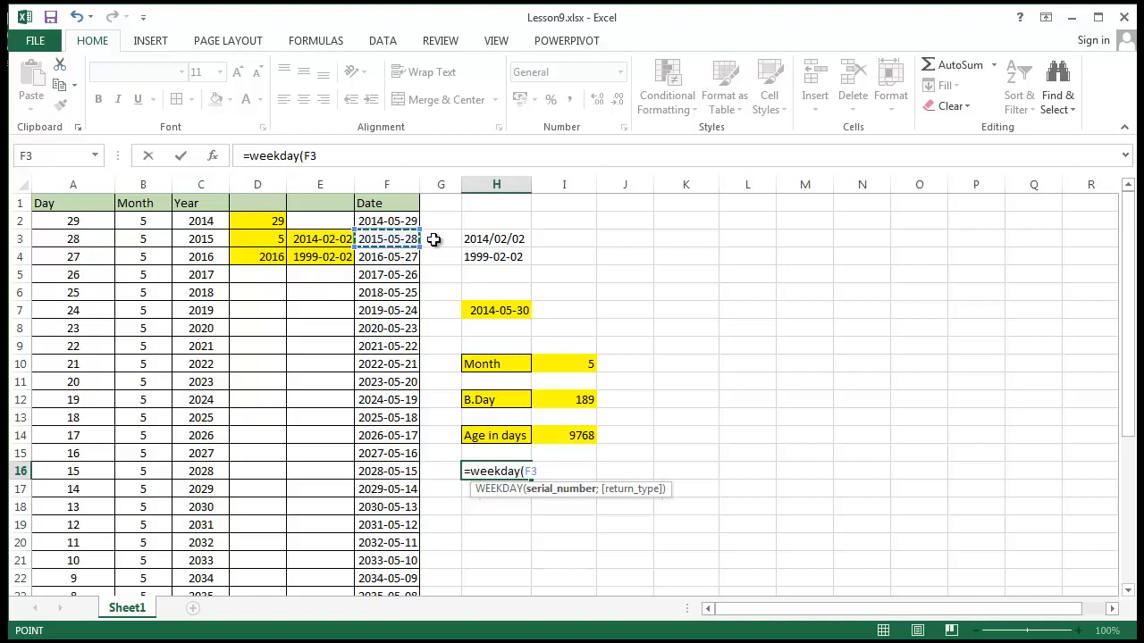
pyautogui.press('Up')
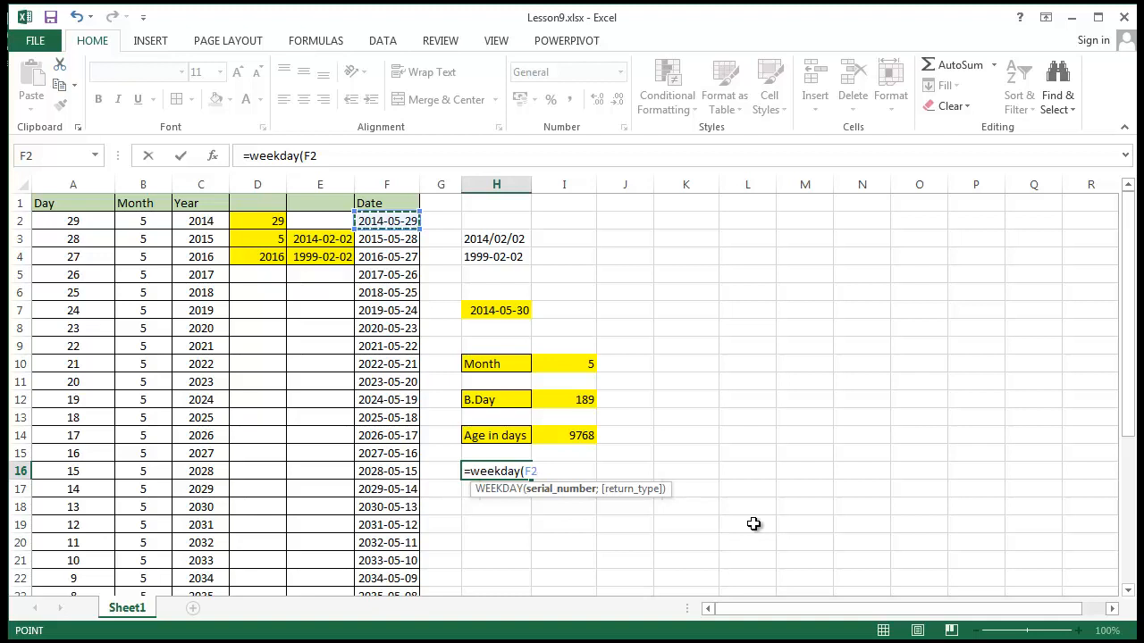
pyautogui.write(')')
pyautogui.press('Return')
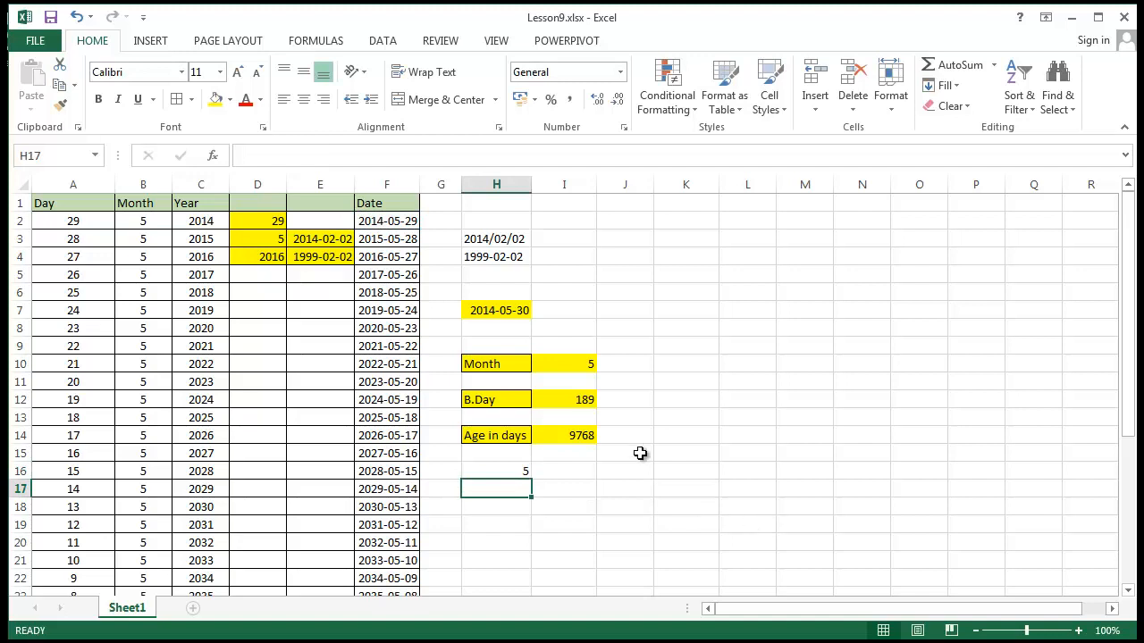
pyautogui.scroll(-1, 580, 457)
pyautogui.click(508, 415)
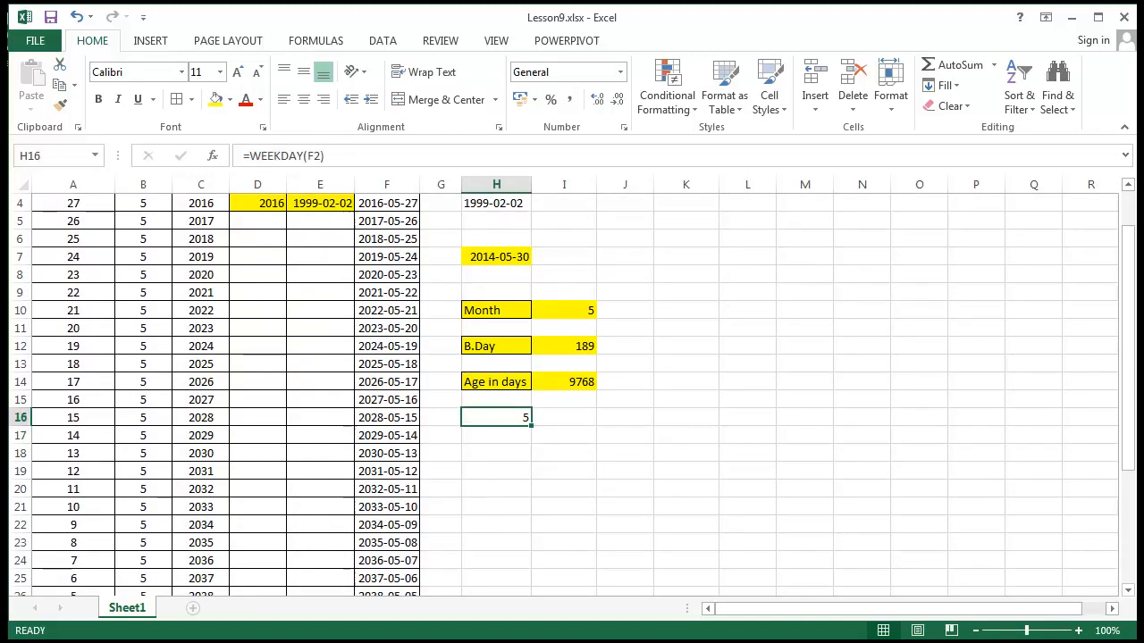
pyautogui.click(923, 642)
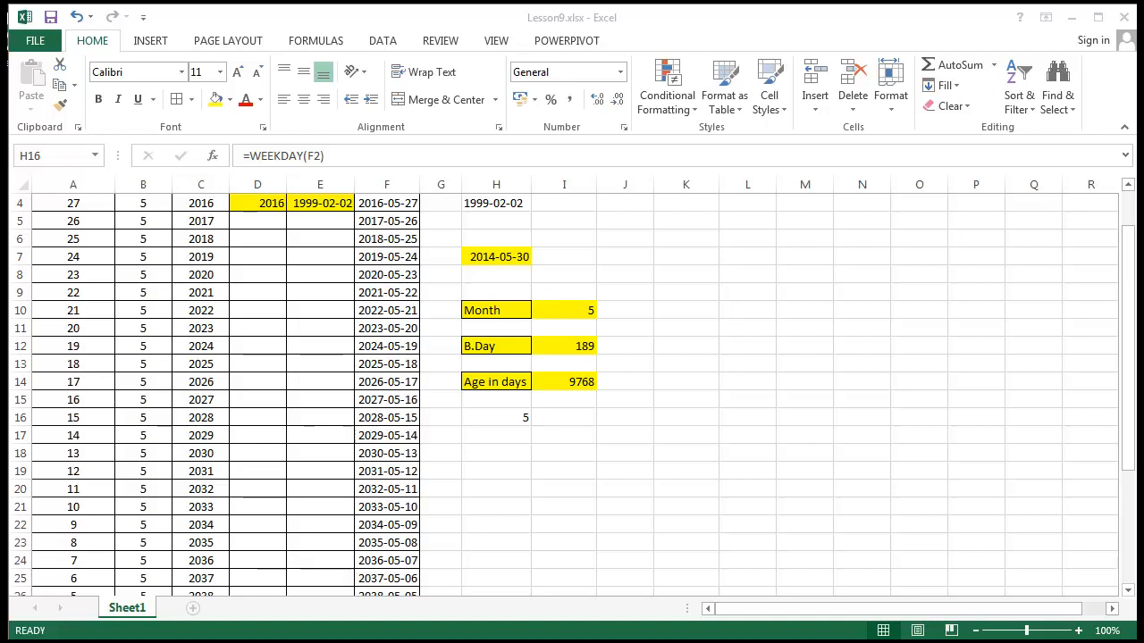
pyautogui.click(712, 345)
pyautogui.click(693, 450)
pyautogui.click(678, 417)
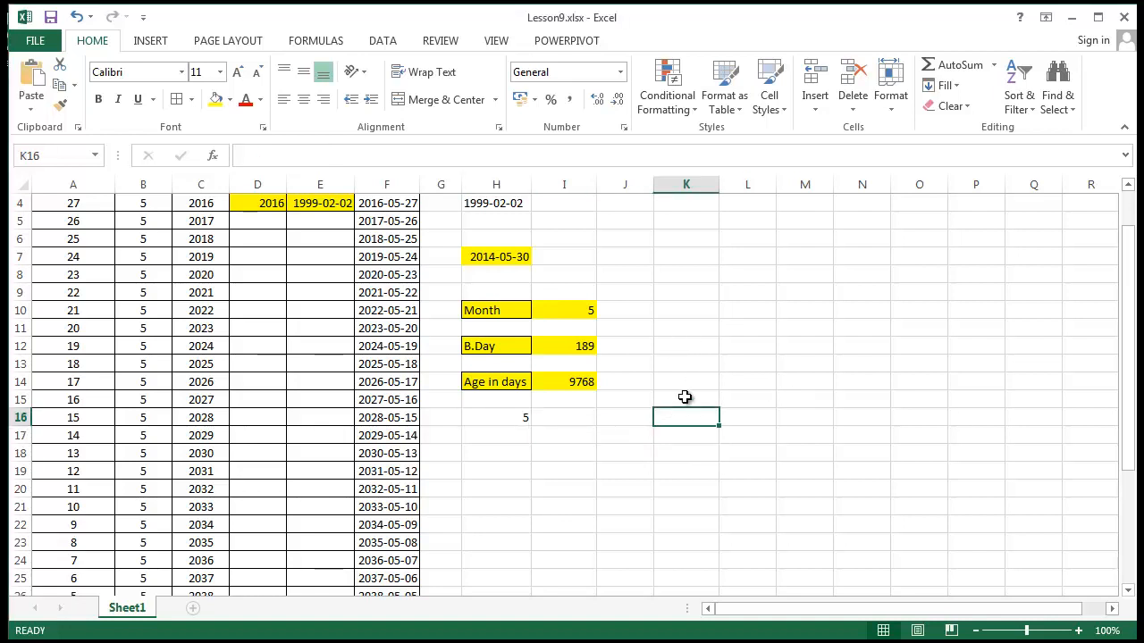
# Paste the numbered weekday list, 1 Sunday through 7 Saturday, into K16:K22 and widen column K to fit it
pyautogui.write('1 Sunday 2 Monday 3 Tuesday 4 Wednesday 5 Thursday 6 Friday 7 Saturday')
pyautogui.moveTo(804, 383); pyautogui.dragTo(805, 401)
pyautogui.moveTo(717, 201); pyautogui.dragTo(804, 186)
pyautogui.click(899, 386)
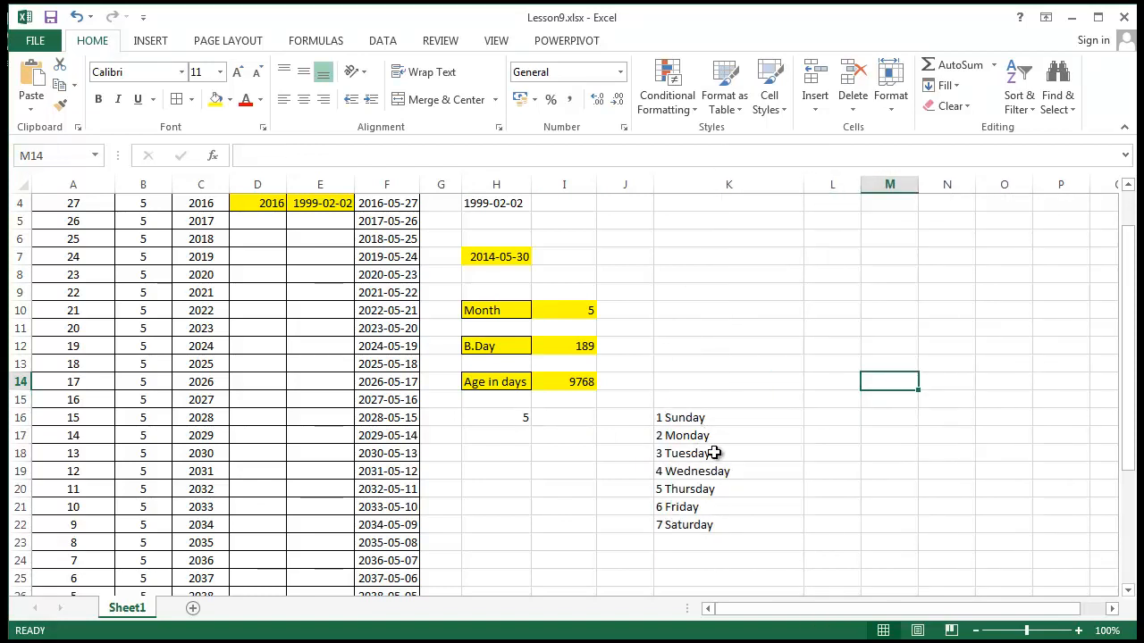
# Go through the weekday numbering list in column K entry by entry, from Sunday to Saturday
pyautogui.click(702, 434)
pyautogui.press('Down')
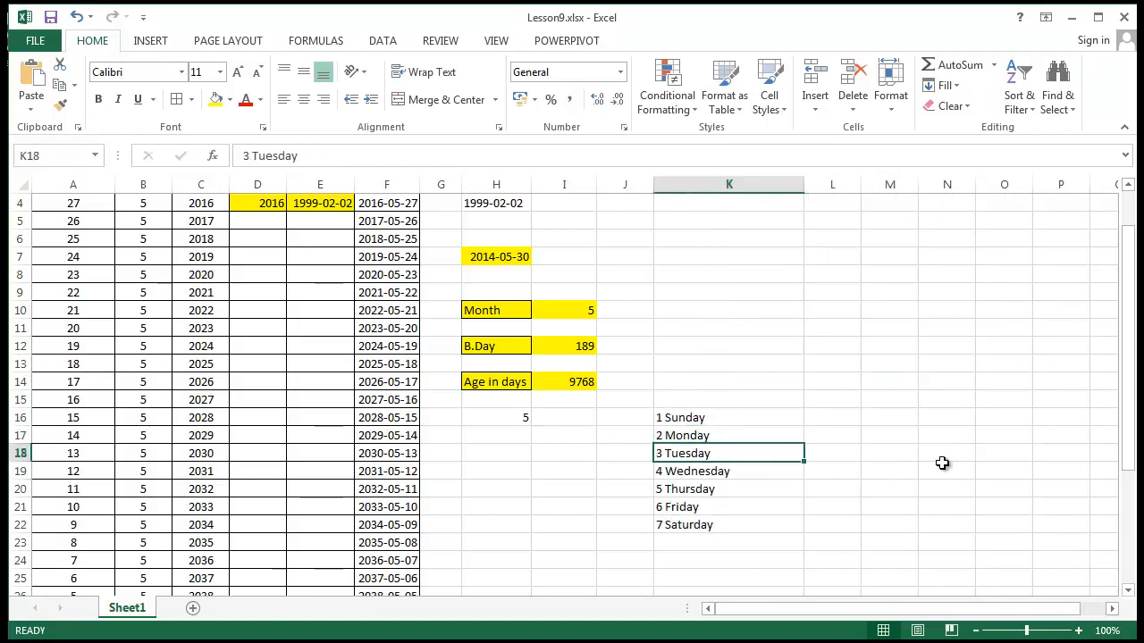
pyautogui.press('Down')
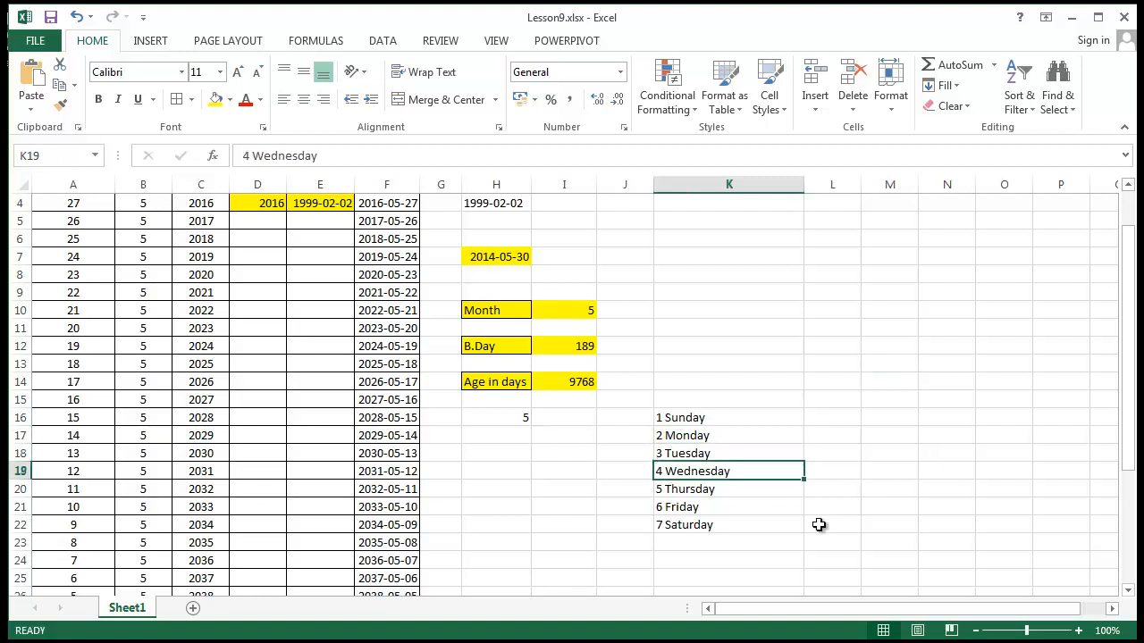
pyautogui.click(735, 504)
pyautogui.click(758, 495)
pyautogui.click(754, 507)
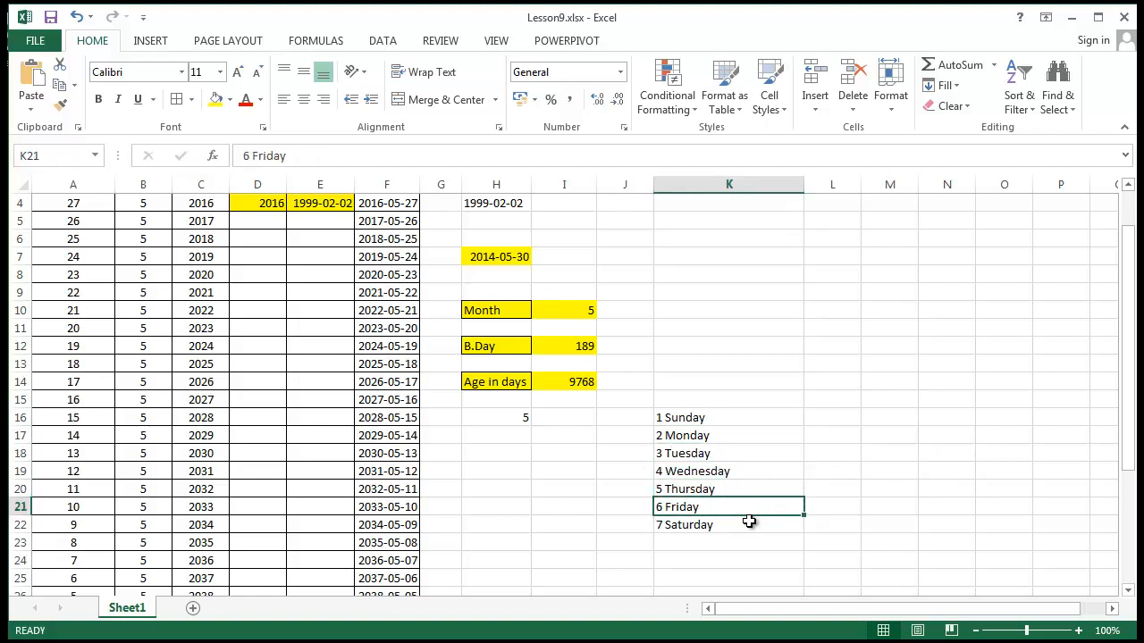
pyautogui.click(748, 521)
pyautogui.click(543, 521)
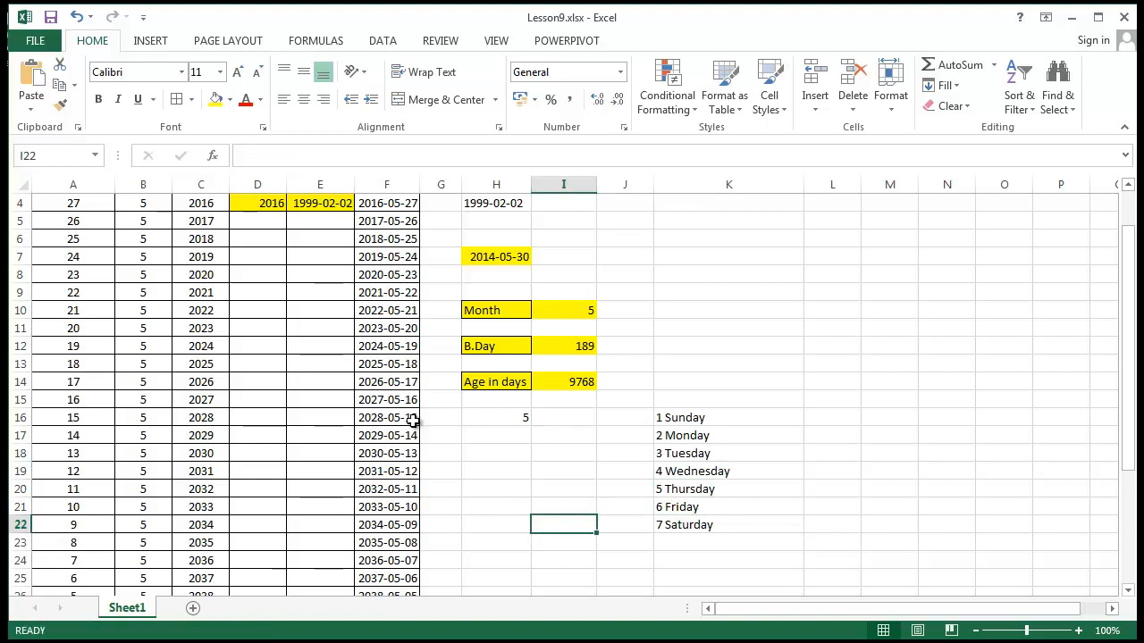
pyautogui.click(795, 413)
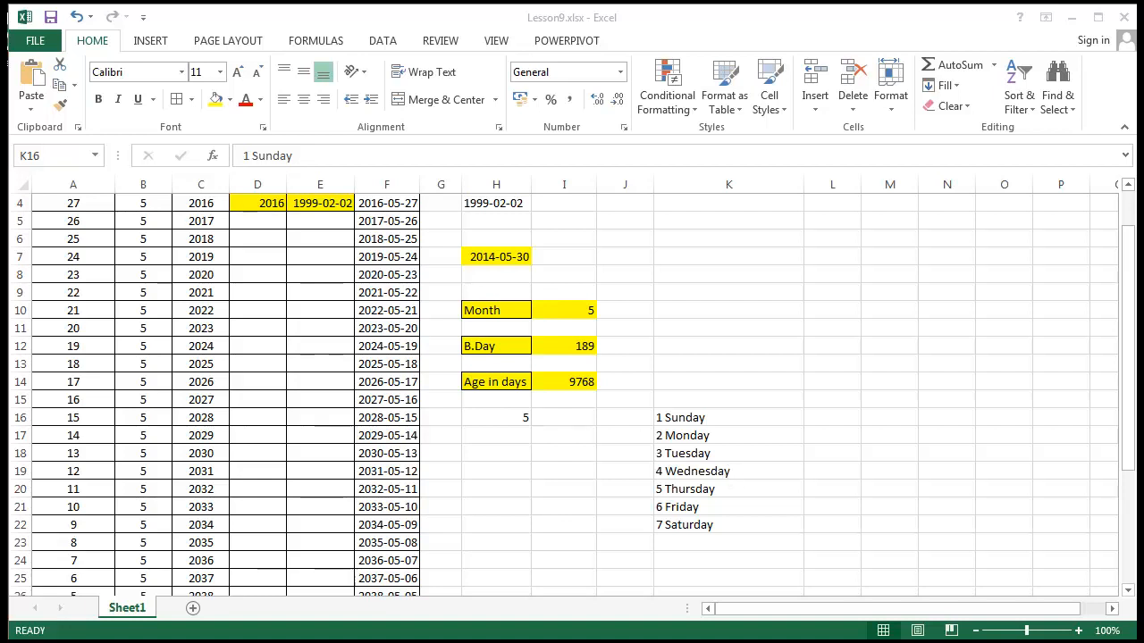
pyautogui.click(372, 567)
pyautogui.click(618, 507)
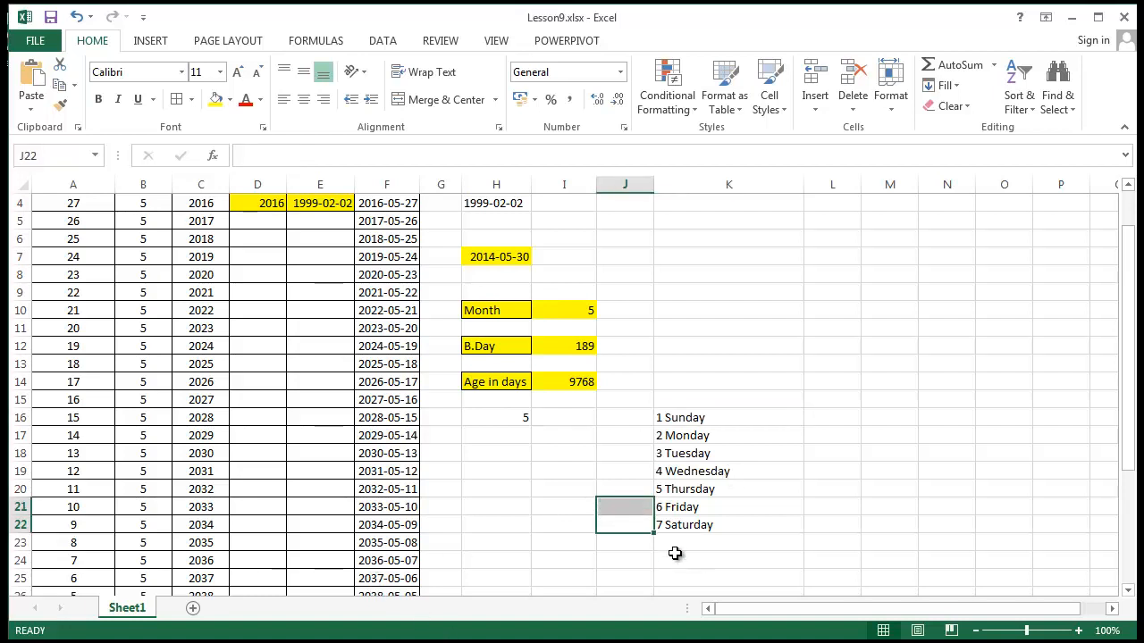
# Start a WEEKDAY formula in cell H17 with the partial entry =wee, below the first weekday result
pyautogui.click(505, 422)
pyautogui.click(507, 437)
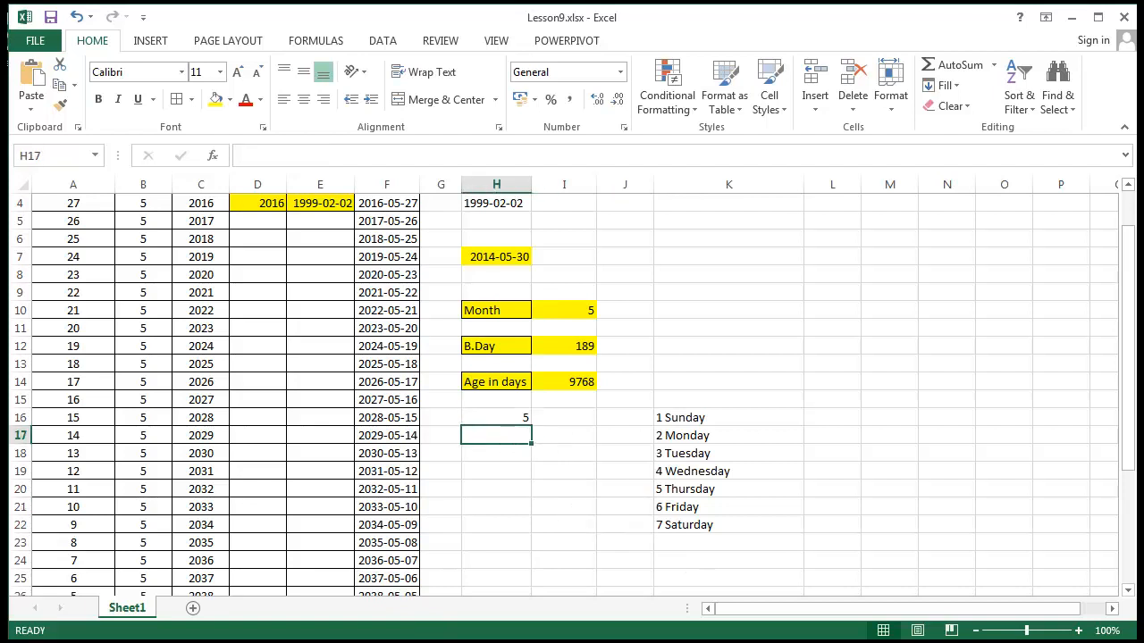
pyautogui.write('=wee')
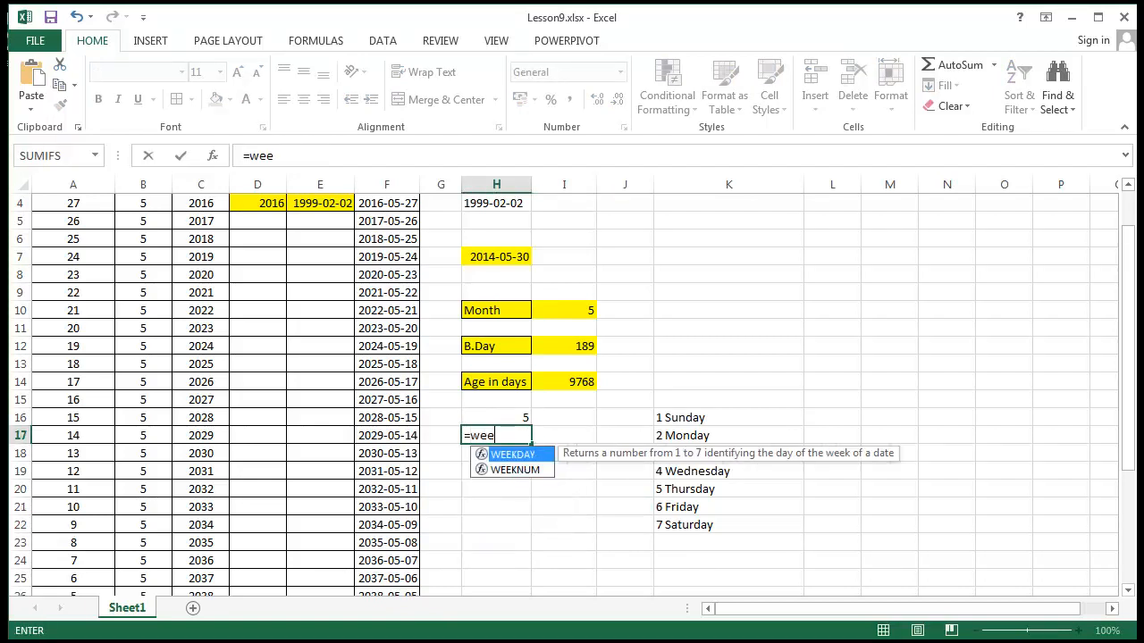
pyautogui.press('Down')
pyautogui.press('Return')
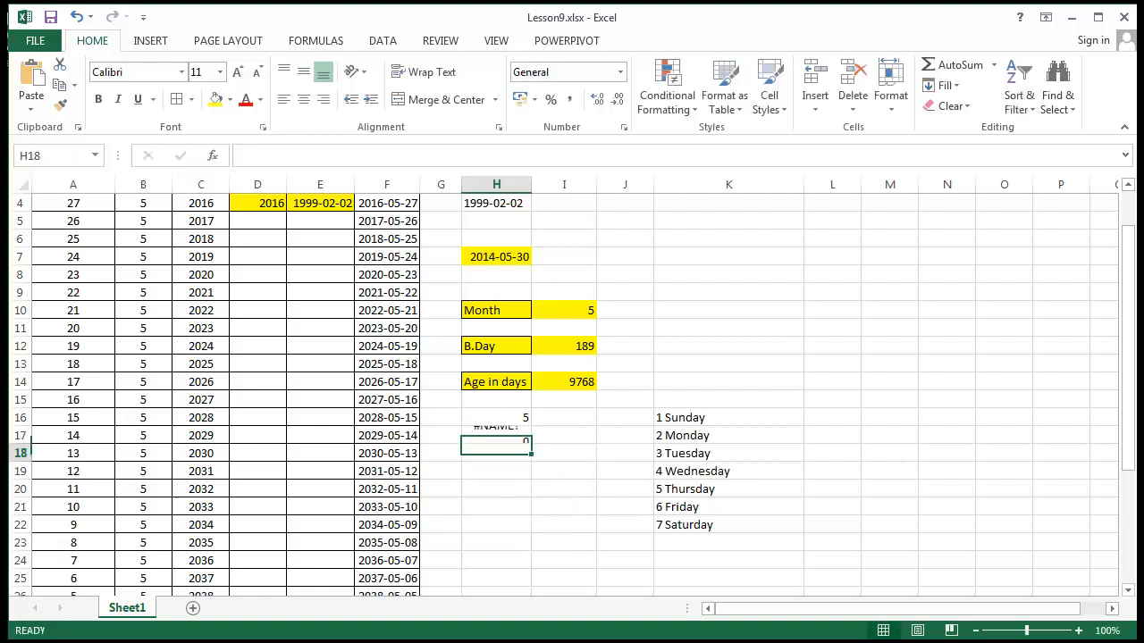
# Complete the formula in H17 as =WEEKDAY(F3;2), using the second date and numbering the week from Monday
pyautogui.click(514, 436)
pyautogui.click(328, 154)
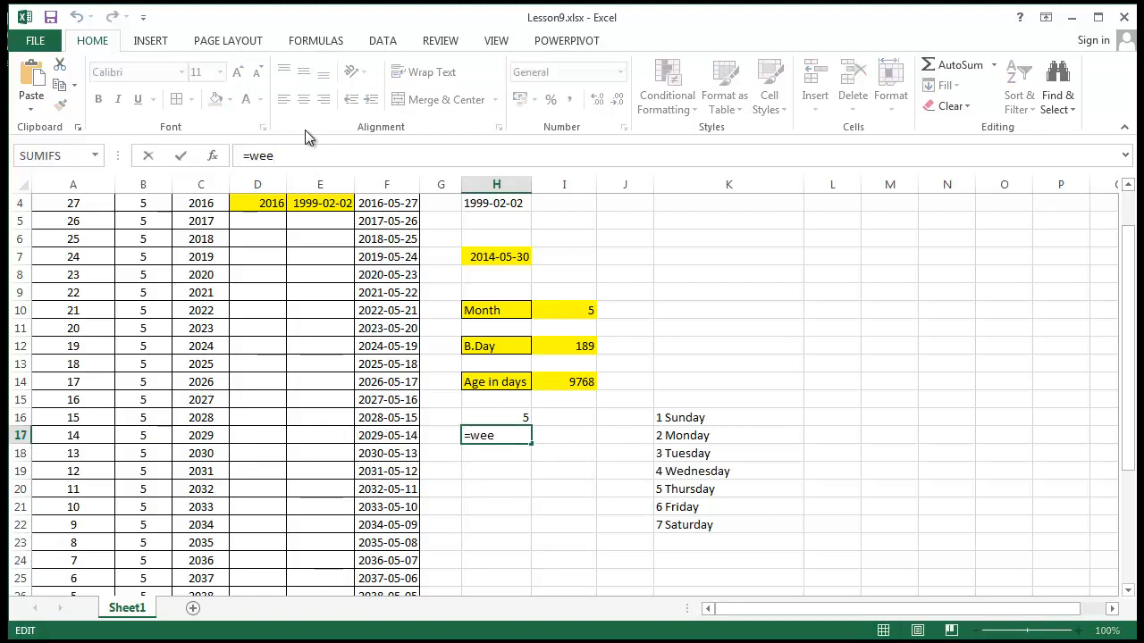
pyautogui.write('kday')
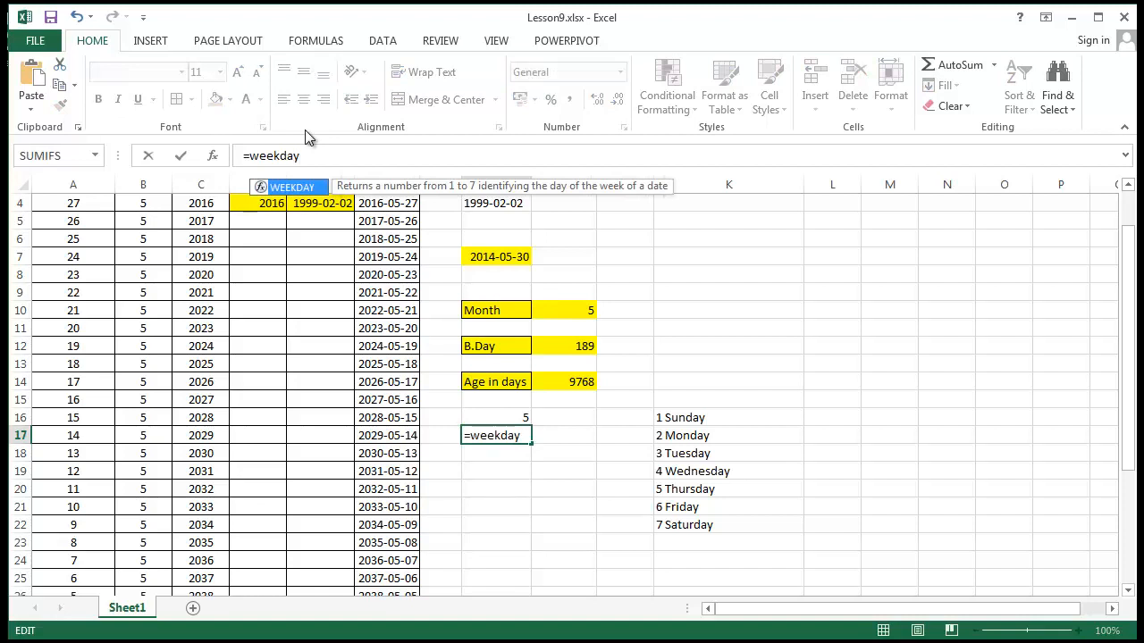
pyautogui.write('(')
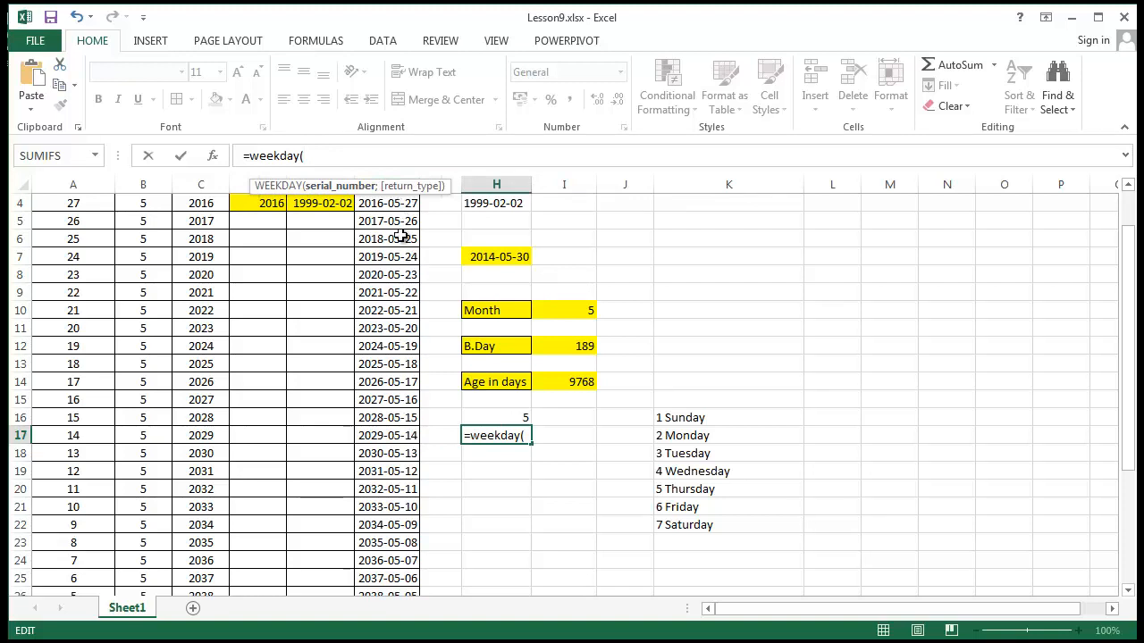
pyautogui.moveTo(1130, 311); pyautogui.dragTo(1130, 277)
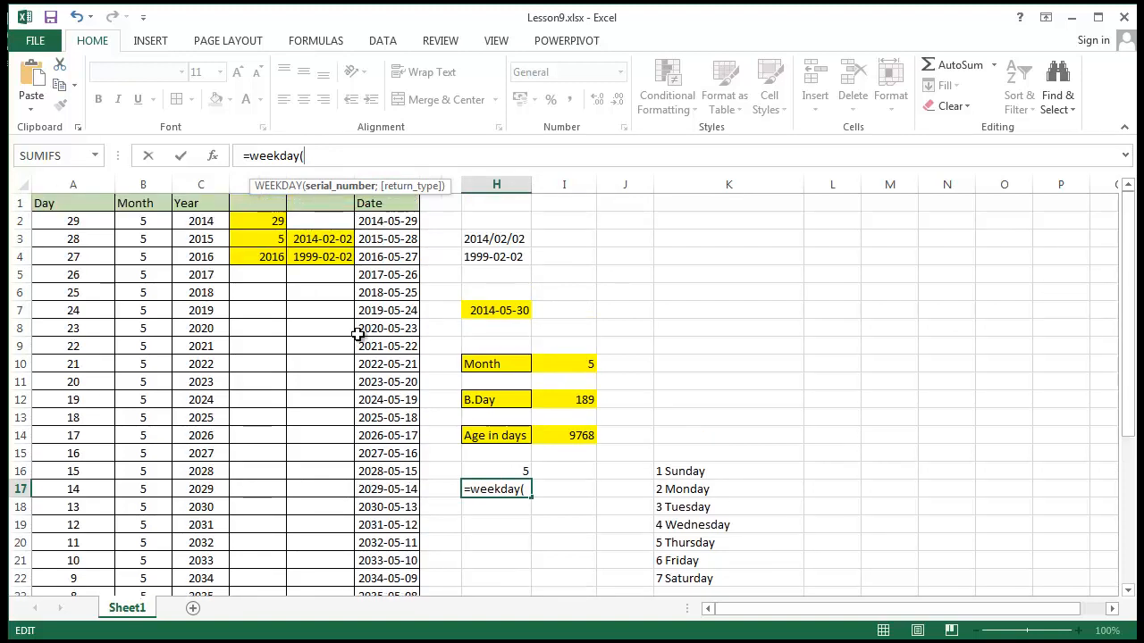
pyautogui.click(386, 238)
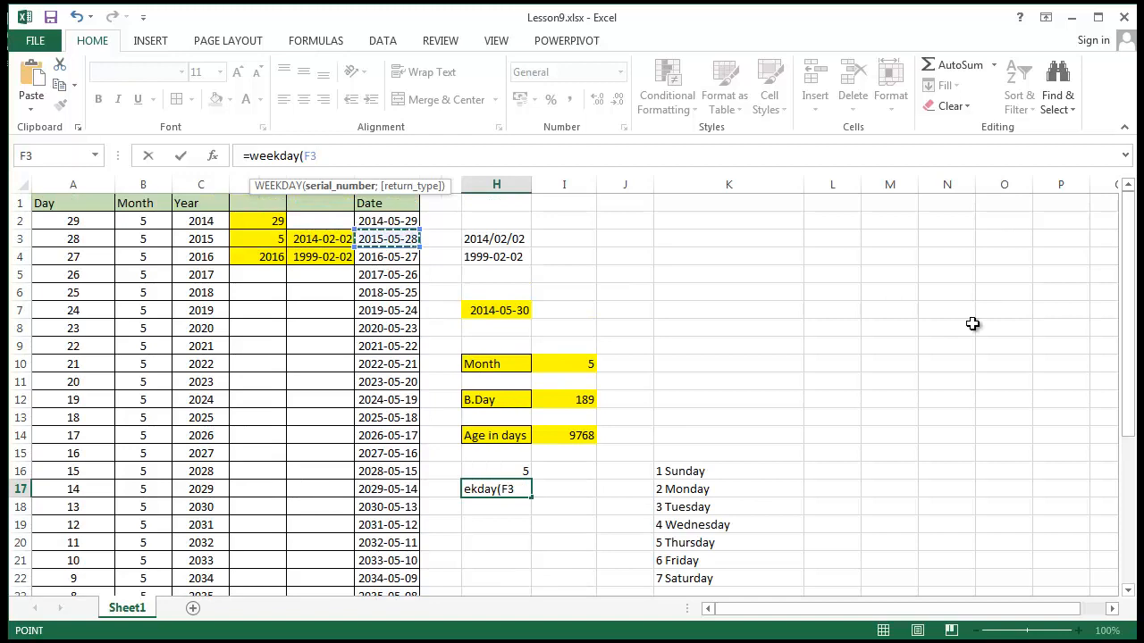
pyautogui.write(';')
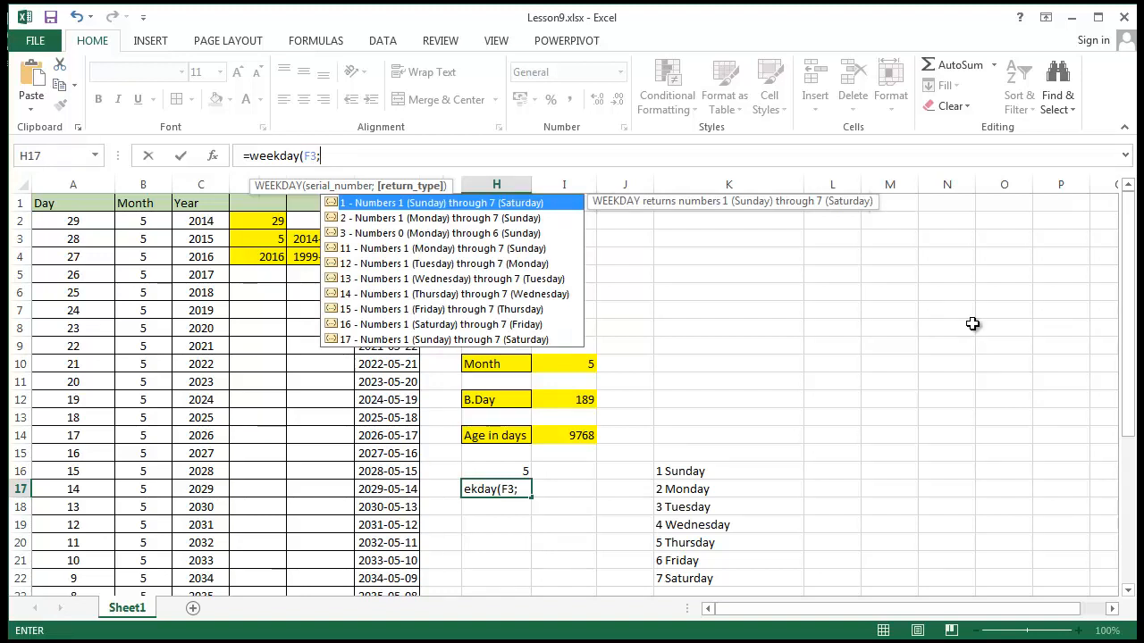
pyautogui.write('2)')
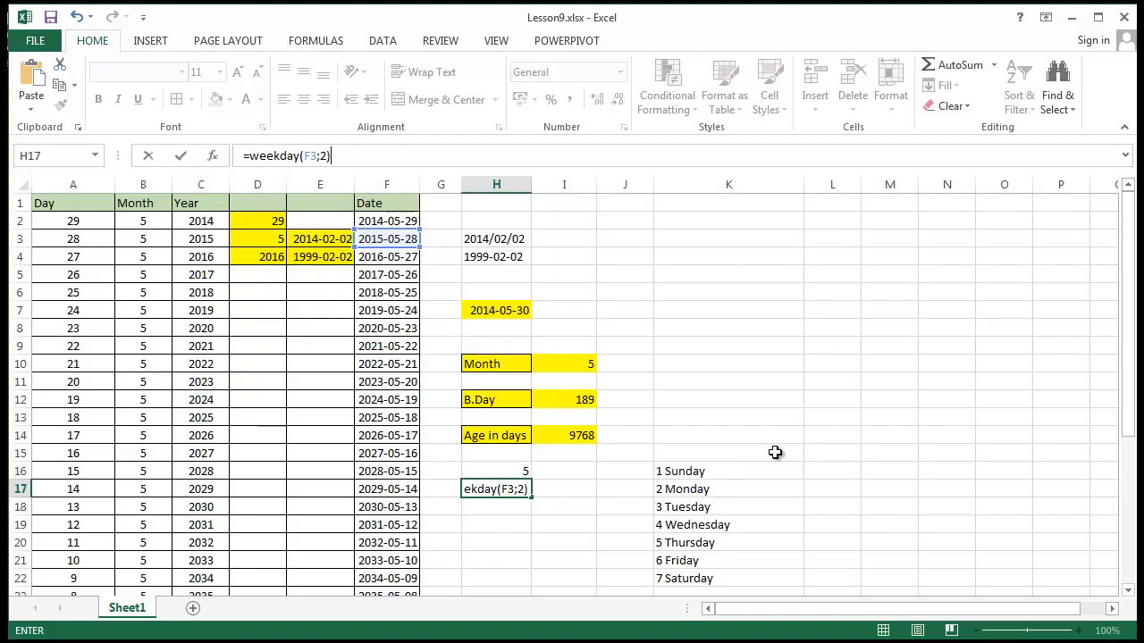
pyautogui.press('Return')
# Compare the WEEKDAY result in H17 with the weekday list in column K and the system's May 2014 calendar
pyautogui.click(485, 496)
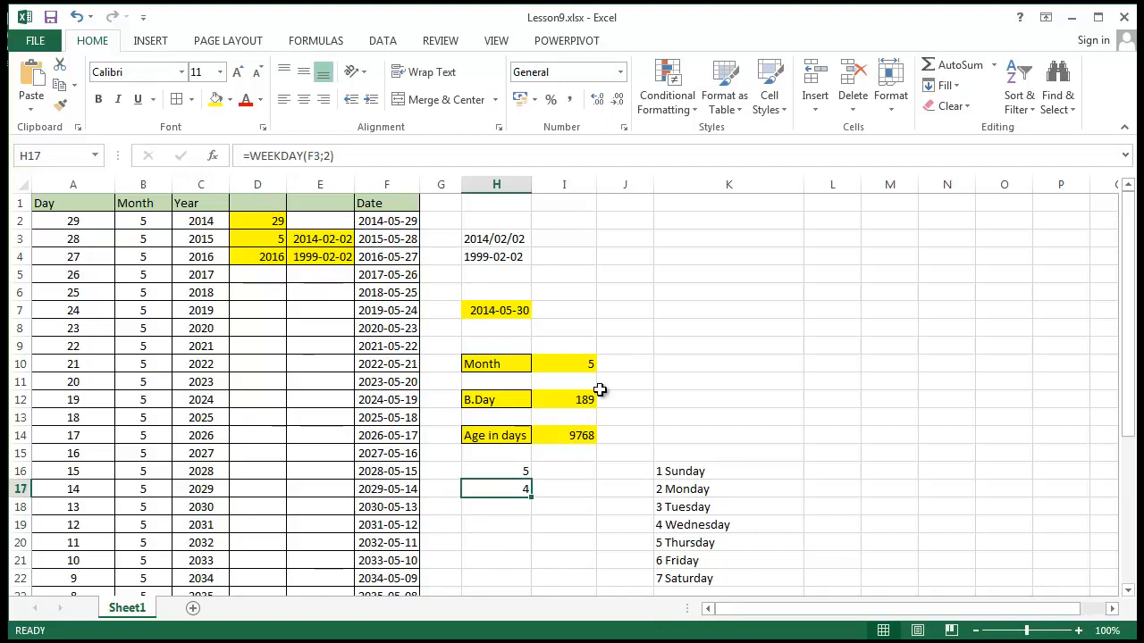
pyautogui.click(666, 526)
pyautogui.click(1103, 642)
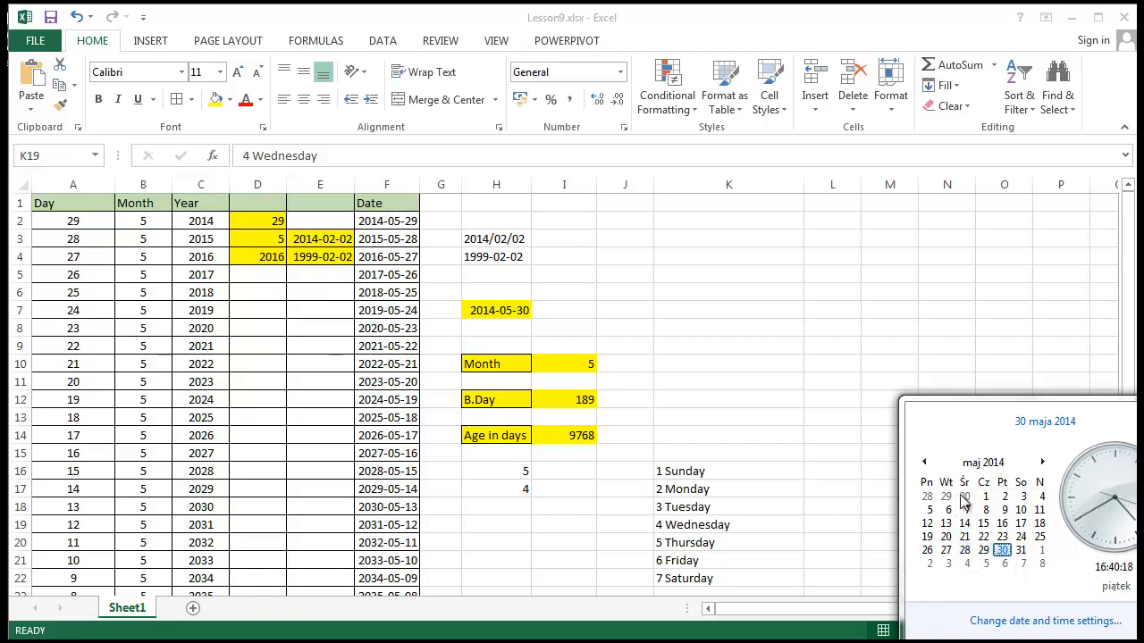
pyautogui.click(747, 474)
pyautogui.click(735, 510)
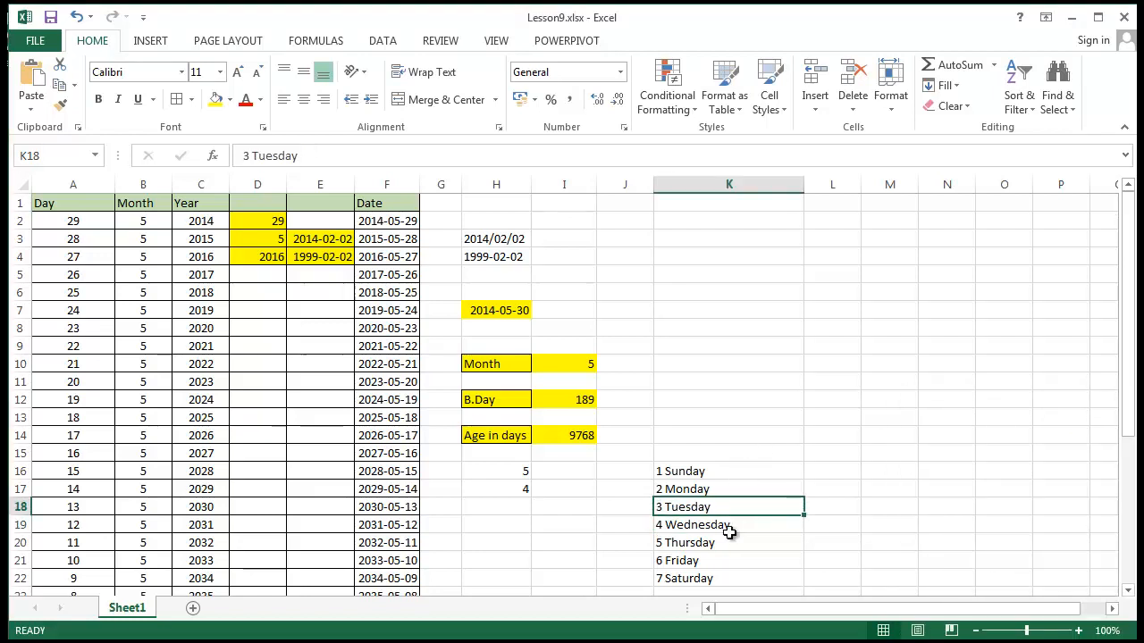
pyautogui.click(730, 526)
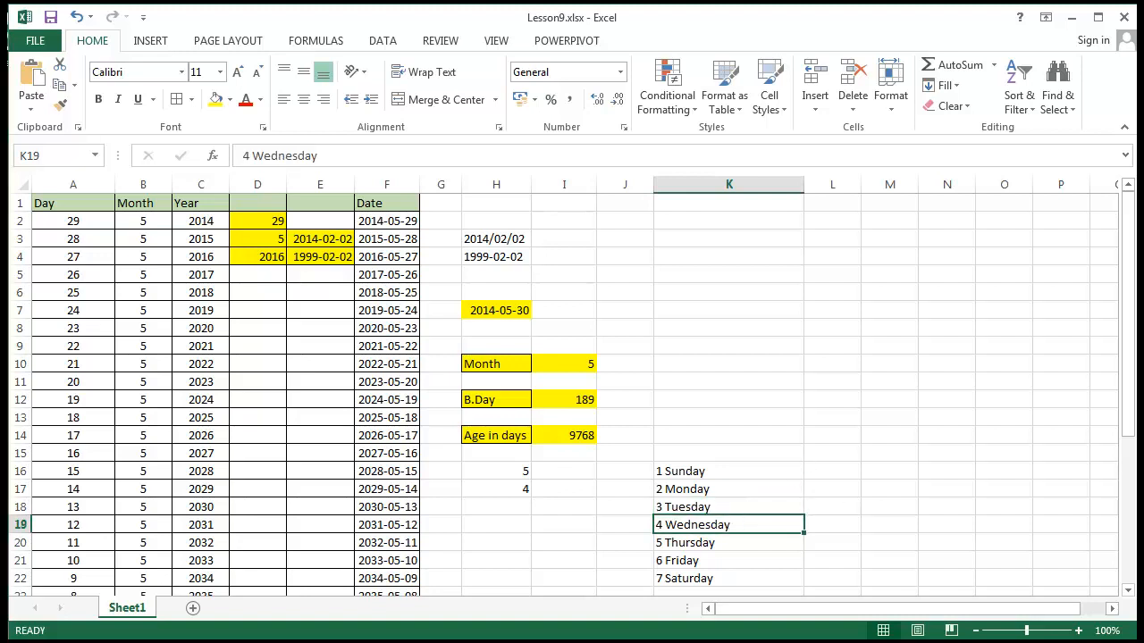
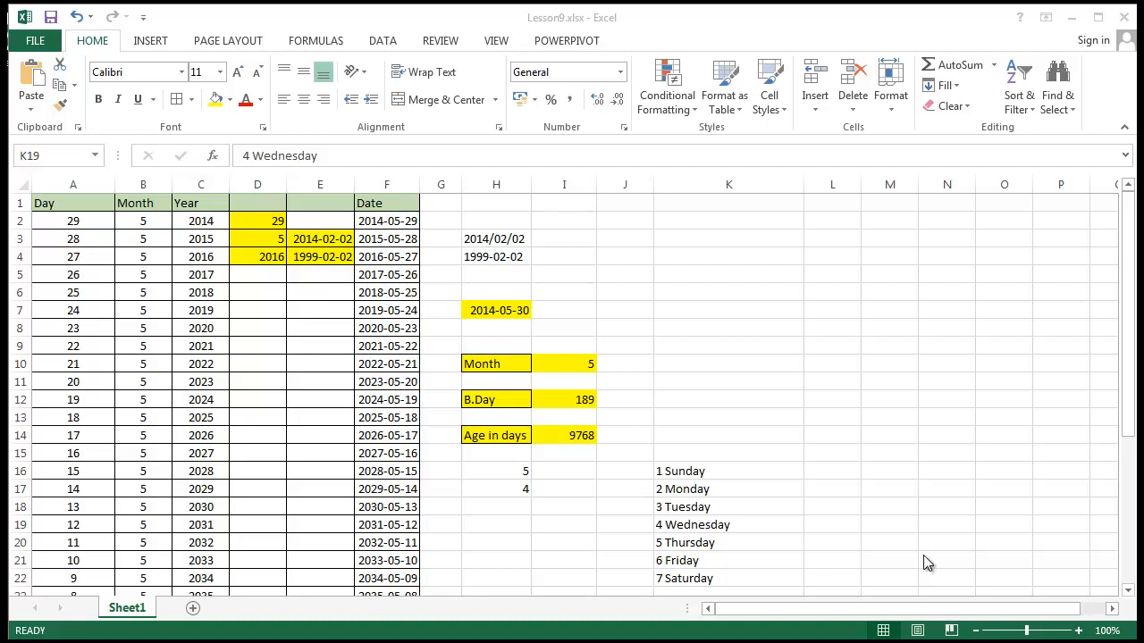
# Enter the formula =TODAY() in cell K9 as the start date
pyautogui.click(776, 343)
pyautogui.write('=')
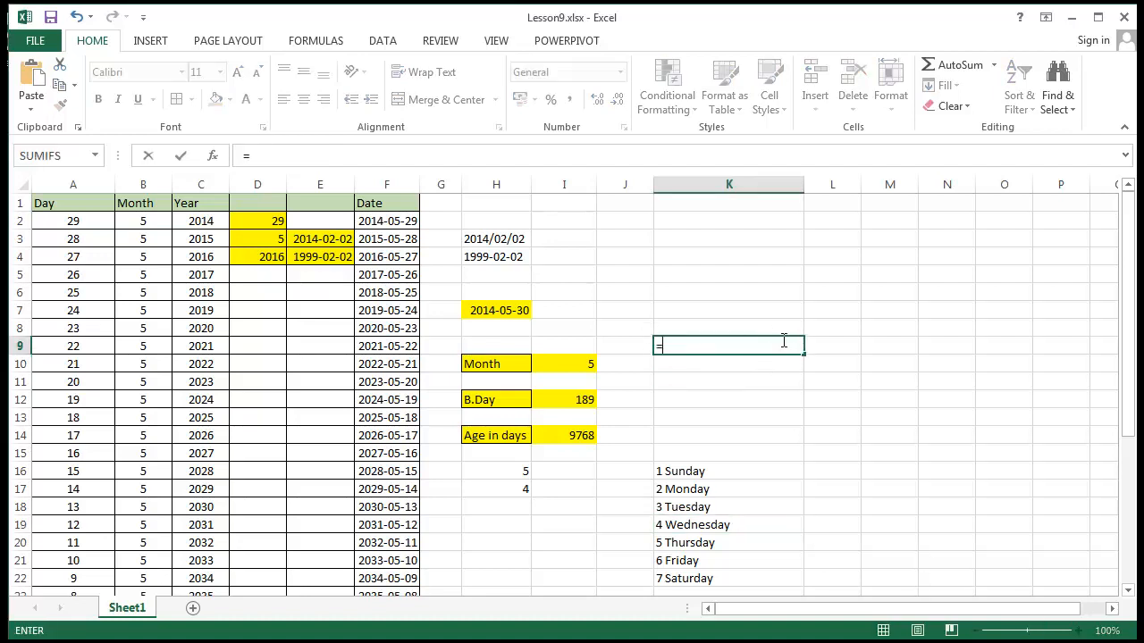
pyautogui.write('today(()')
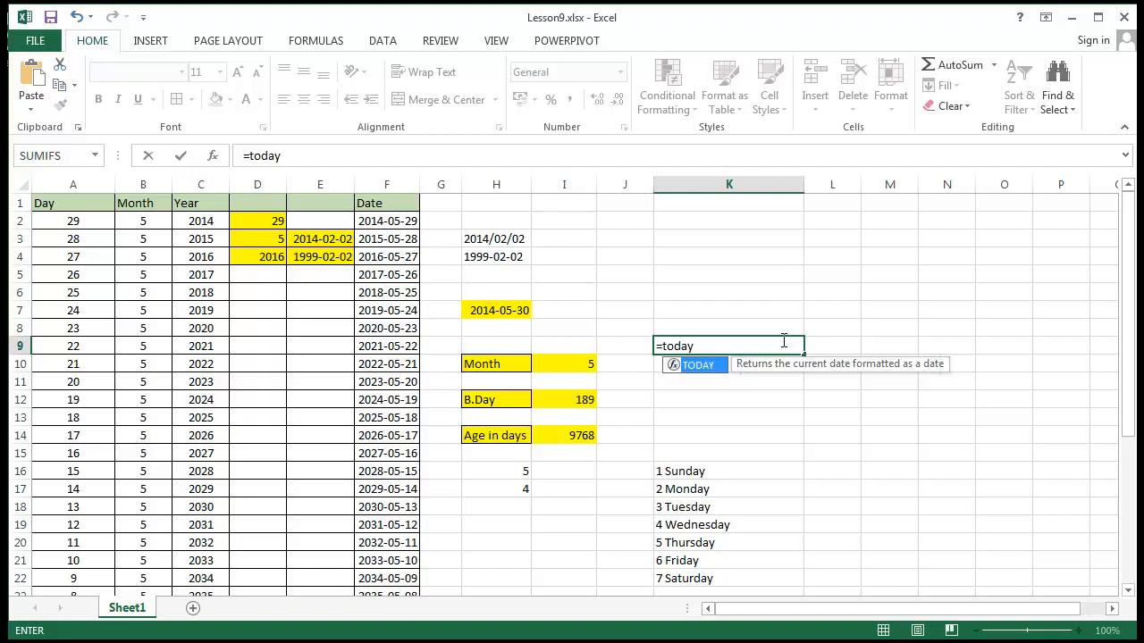
pyautogui.press('BackSpace')
pyautogui.press('BackSpace')
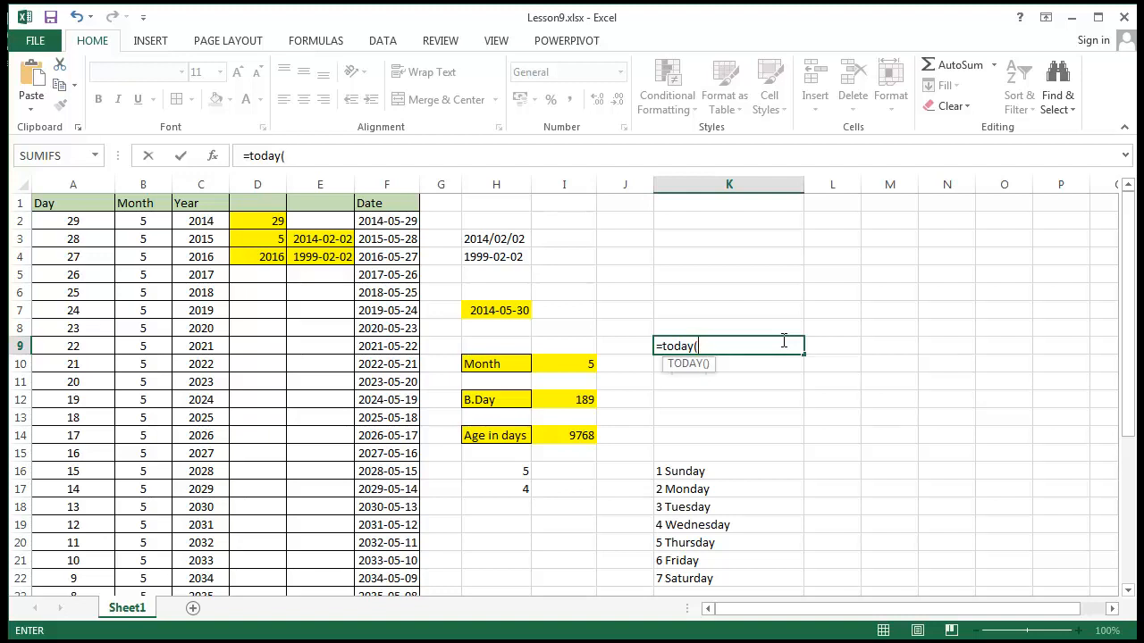
pyautogui.write(')')
pyautogui.press('Return')
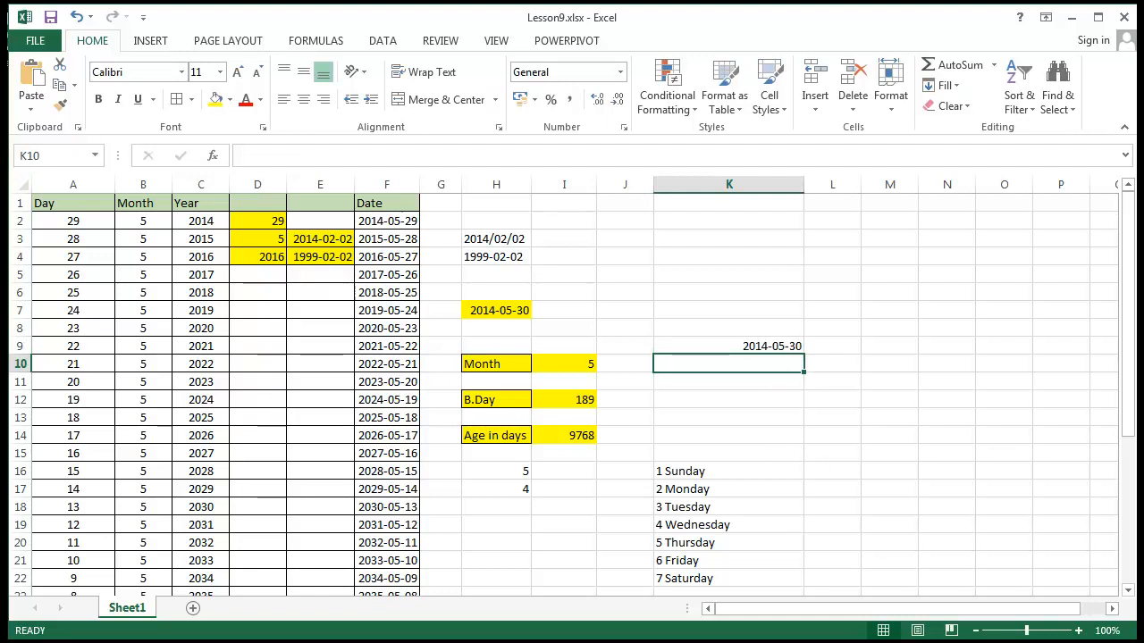
# Enter the year-end date 2014-12-31 in cell K10, below the current date
pyautogui.click(1072, 642)
pyautogui.click(1072, 641)
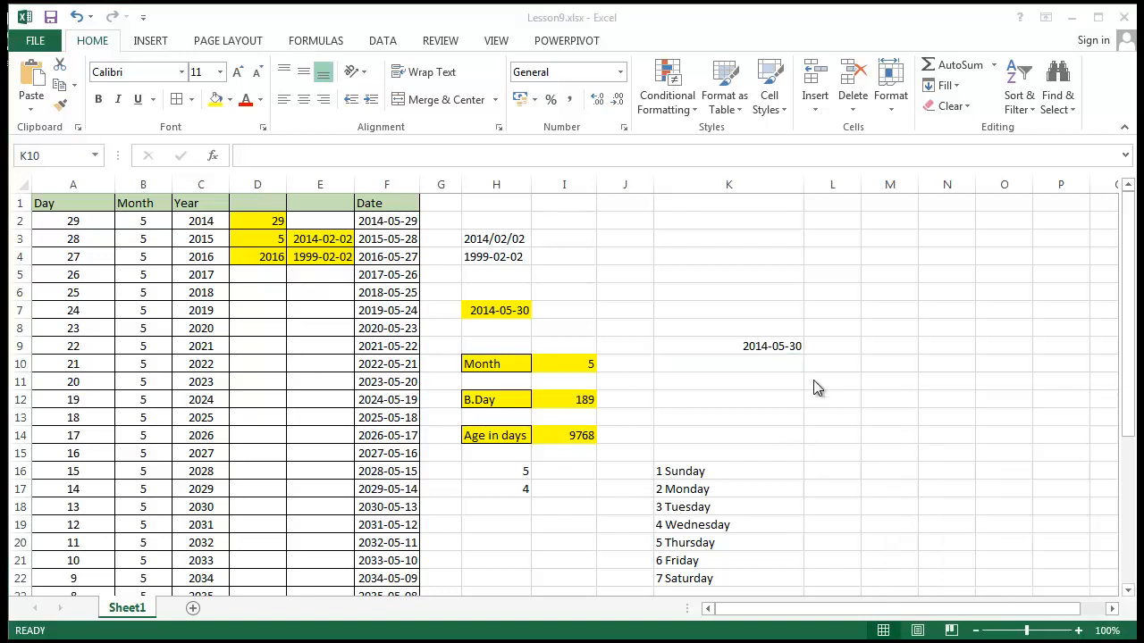
pyautogui.click(769, 359)
pyautogui.write('2014')
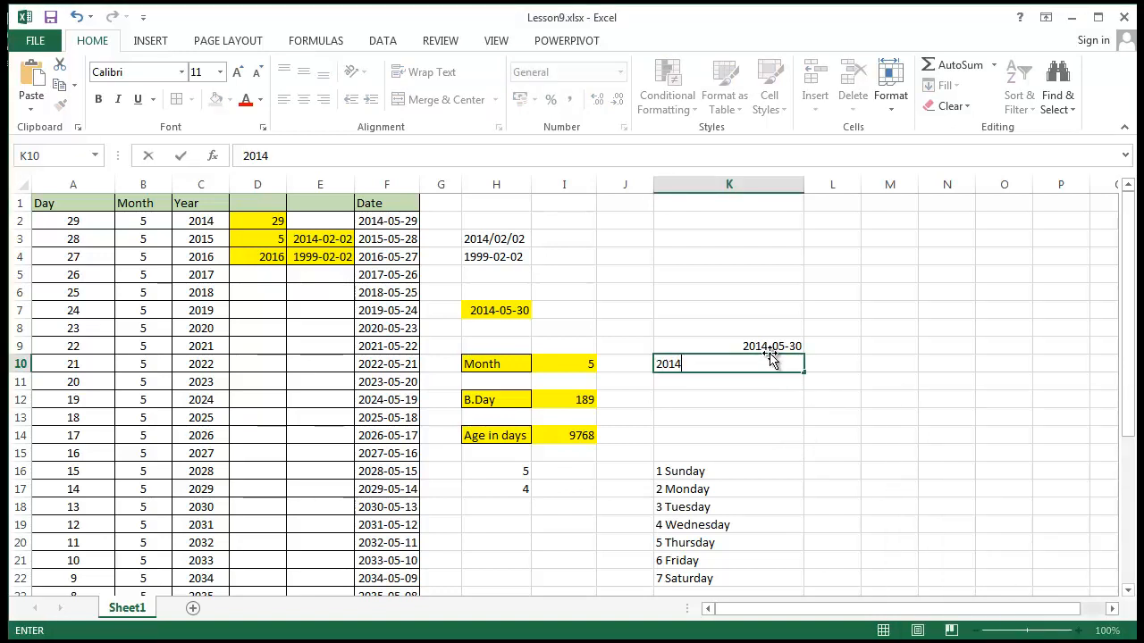
pyautogui.write('-12-31')
pyautogui.press('Return')
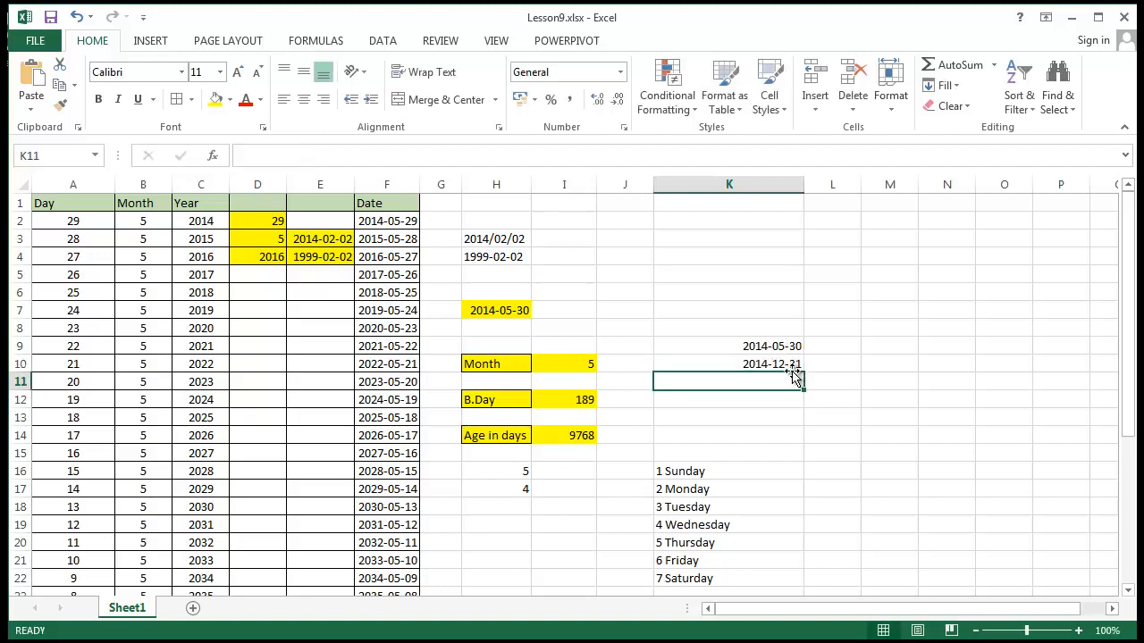
pyautogui.click(794, 346)
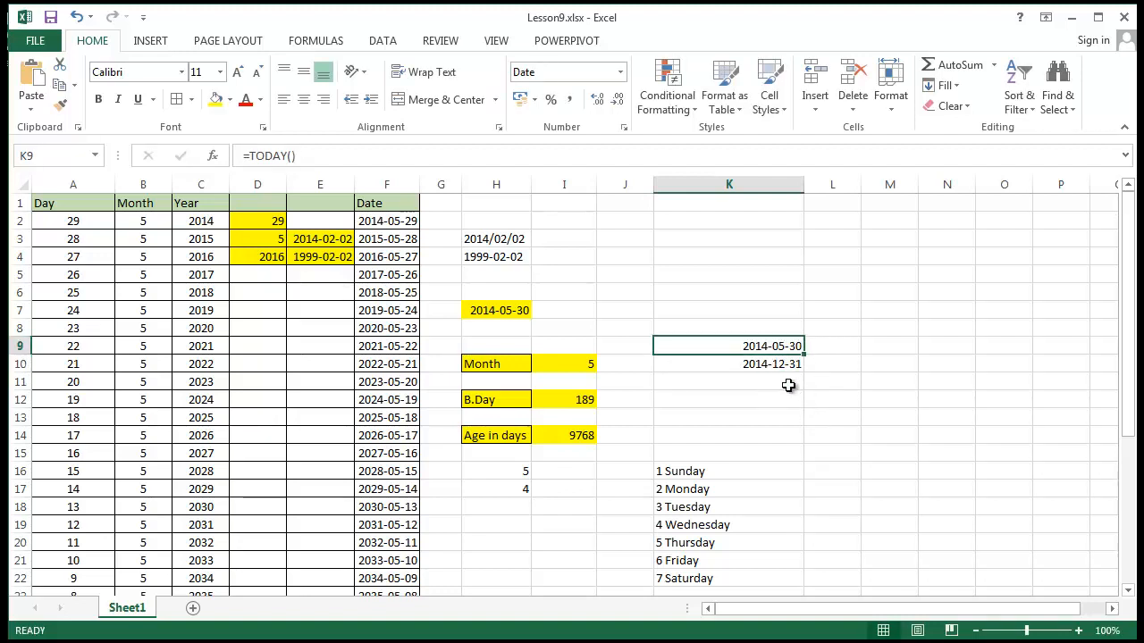
pyautogui.click(792, 363)
pyautogui.click(790, 348)
pyautogui.click(785, 364)
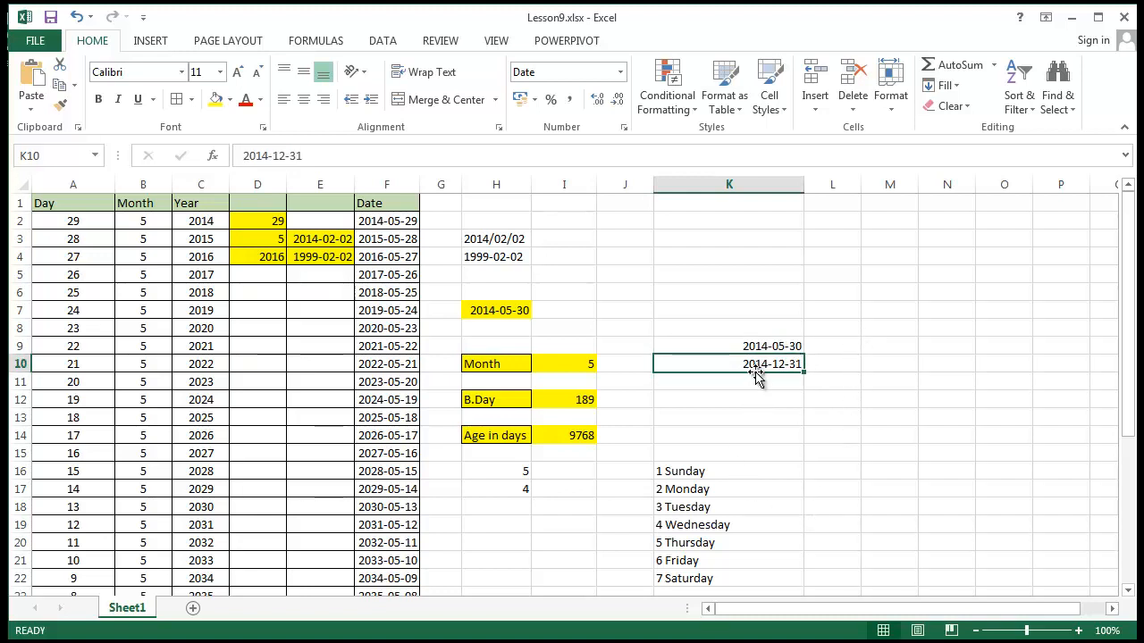
# Widen column J and enter the label Remaining work days in cell J11
pyautogui.click(628, 378)
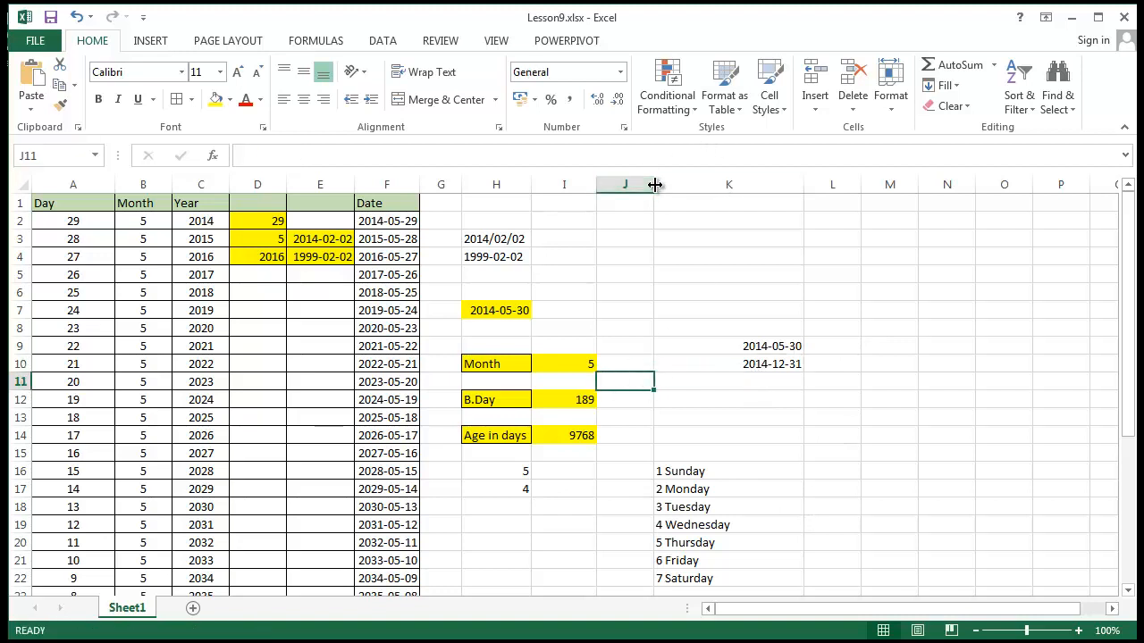
pyautogui.moveTo(654, 185); pyautogui.dragTo(724, 174)
pyautogui.write('Re')
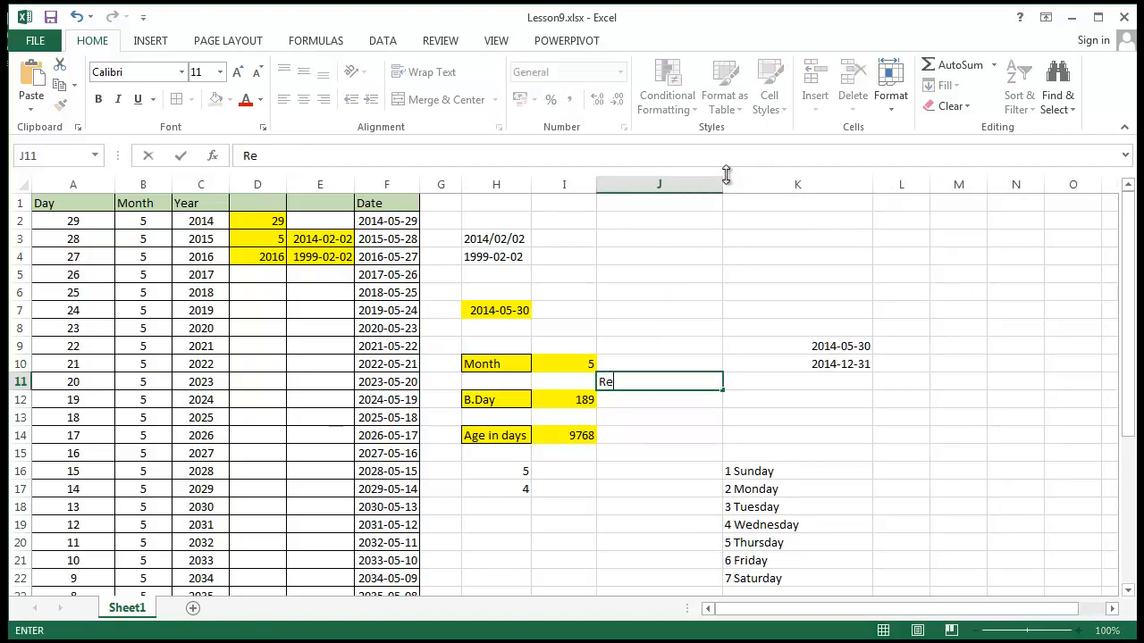
pyautogui.write('maining work days')
pyautogui.press('Return')
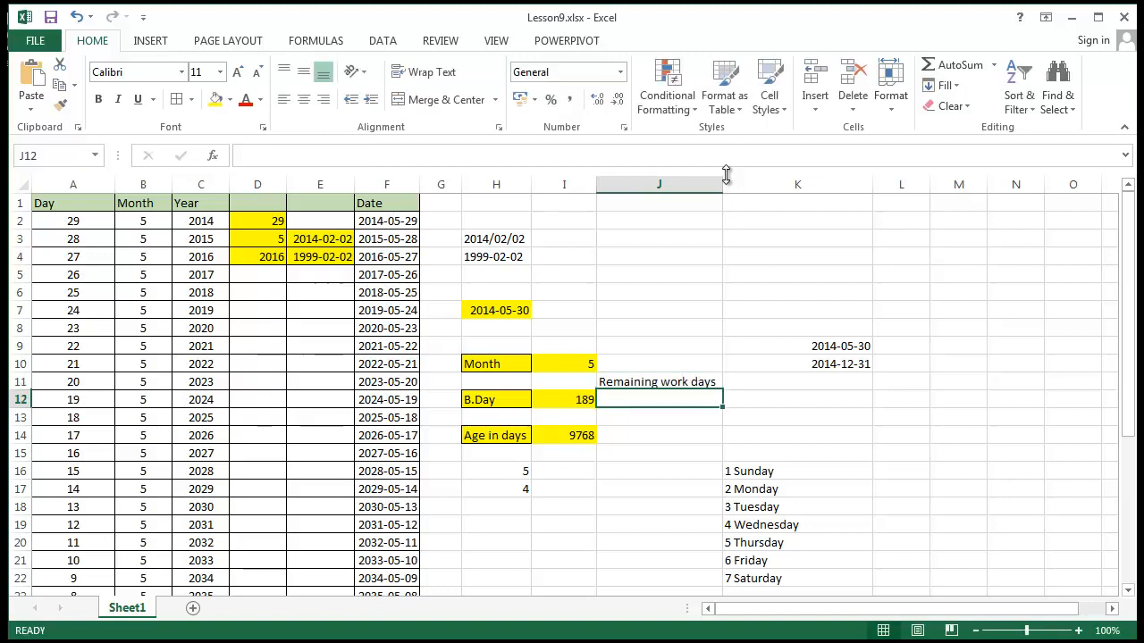
# Make the label in J11 bold and fill the adjacent cell K11 with yellow
pyautogui.click(662, 381)
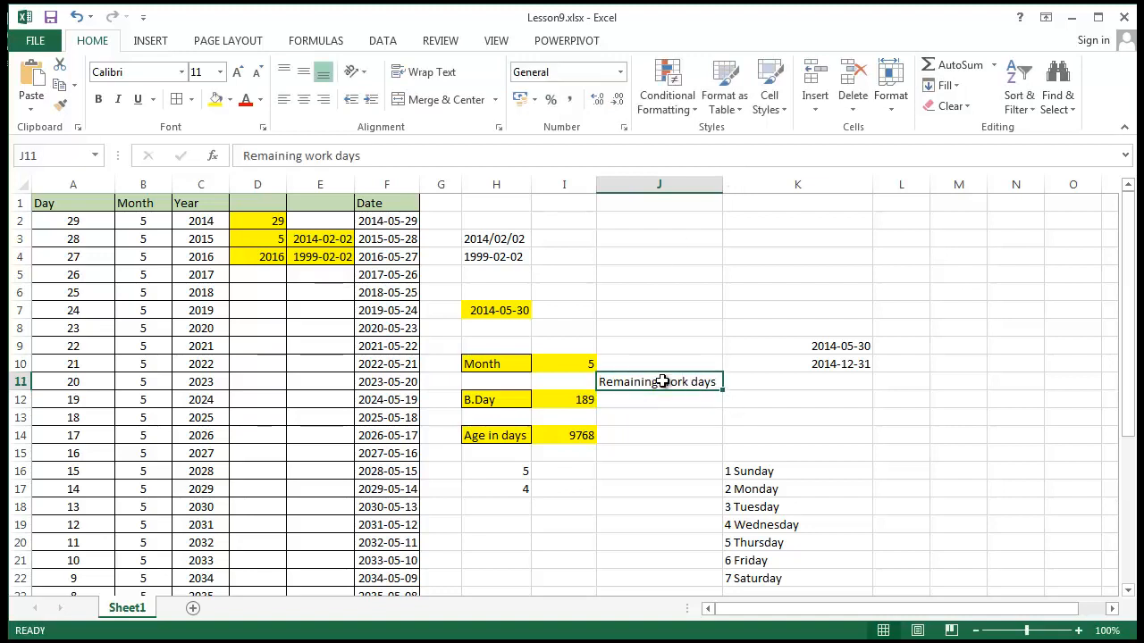
pyautogui.click(98, 99)
pyautogui.click(755, 380)
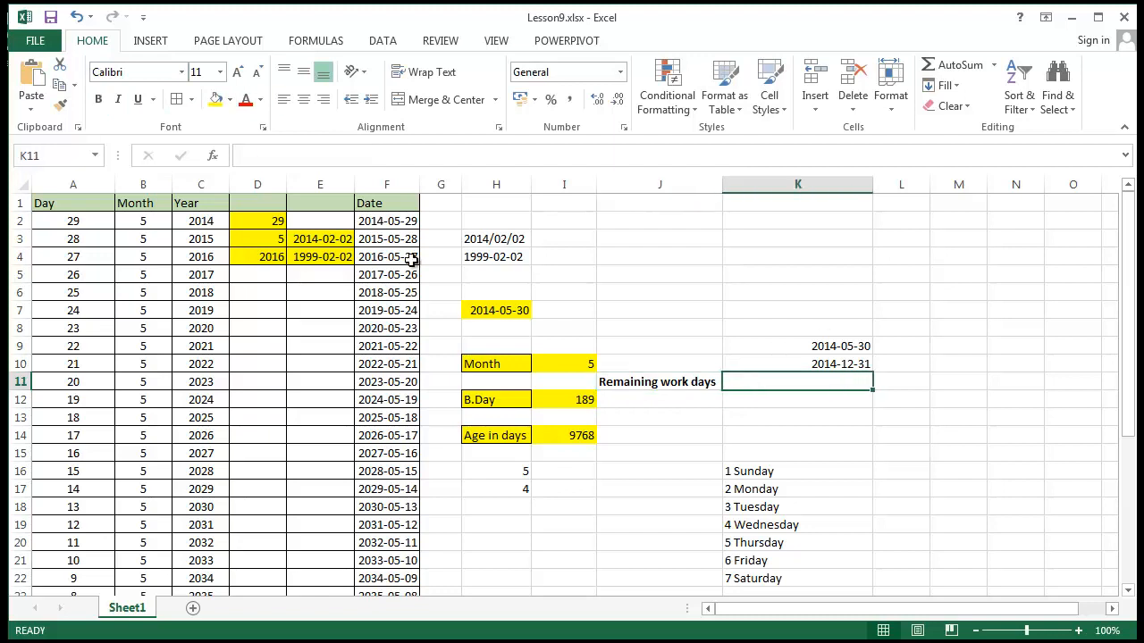
pyautogui.click(215, 99)
pyautogui.click(912, 539)
pyautogui.click(823, 364)
pyautogui.click(862, 384)
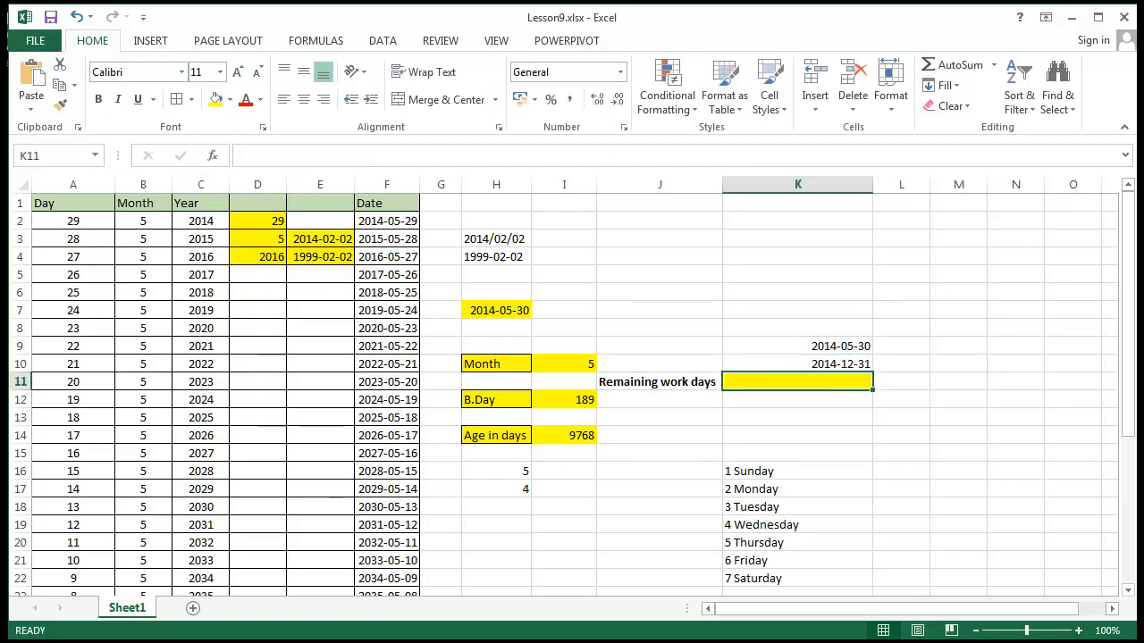
# Start a NETWORKDAYS formula in K11 with K9 as the start date and K10 as the end date
pyautogui.doubleClick(777, 387)
pyautogui.write('=')
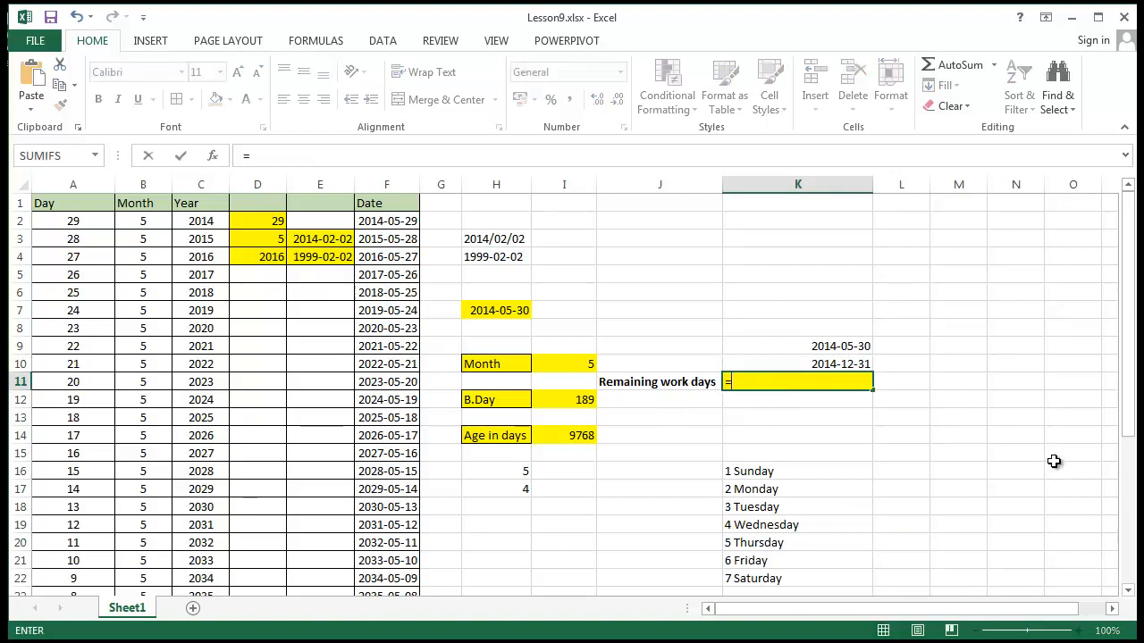
pyautogui.write('net')
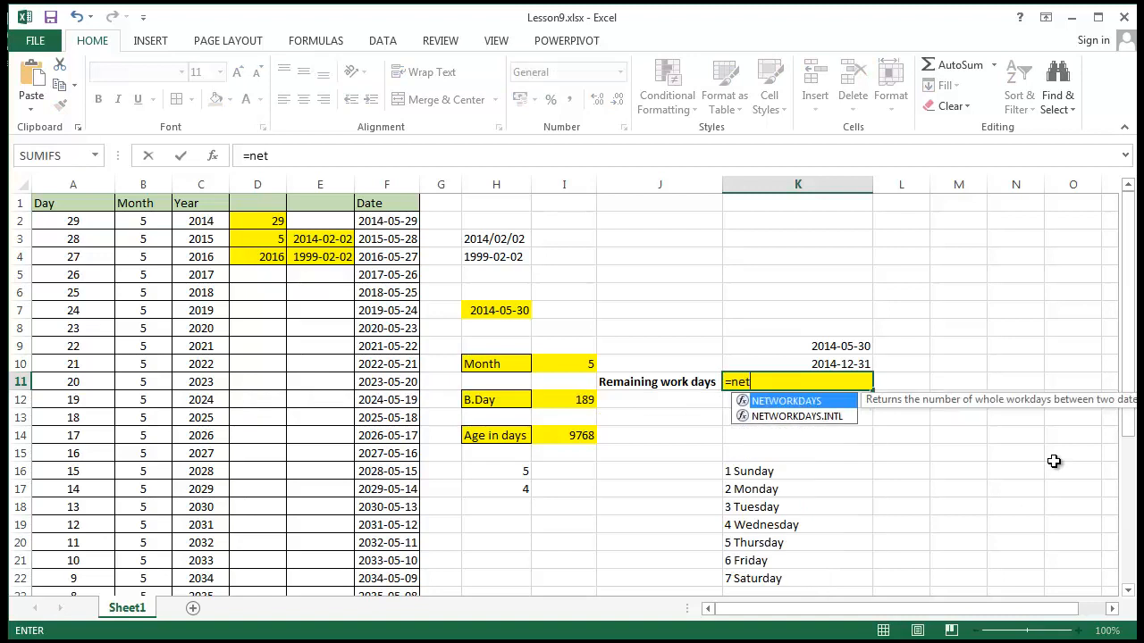
pyautogui.write('workdays')
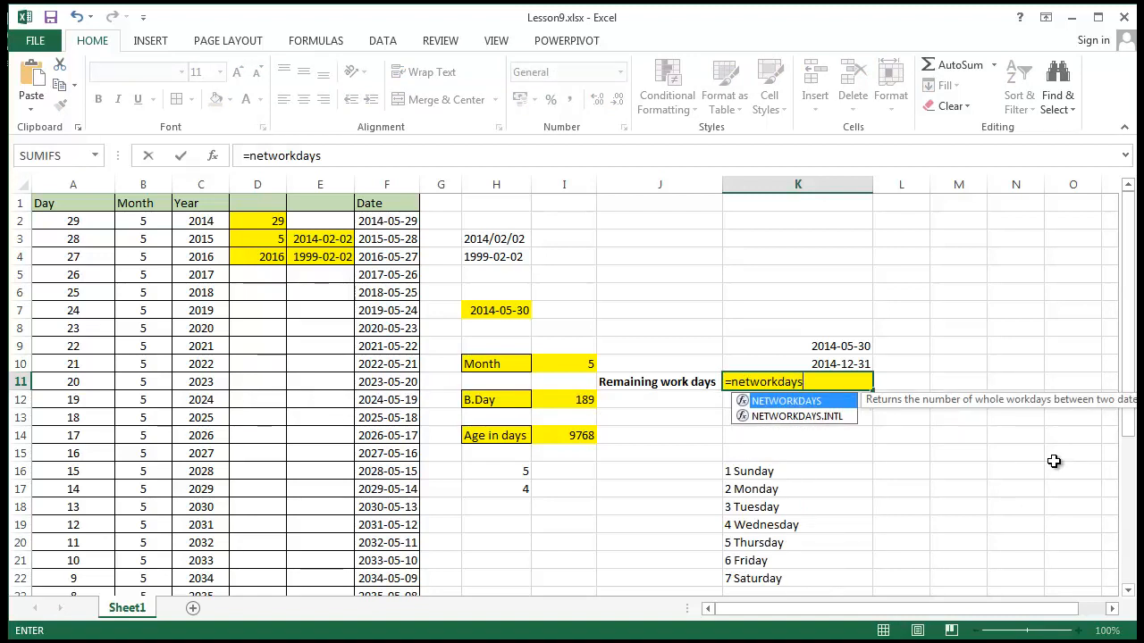
pyautogui.doubleClick(783, 401)
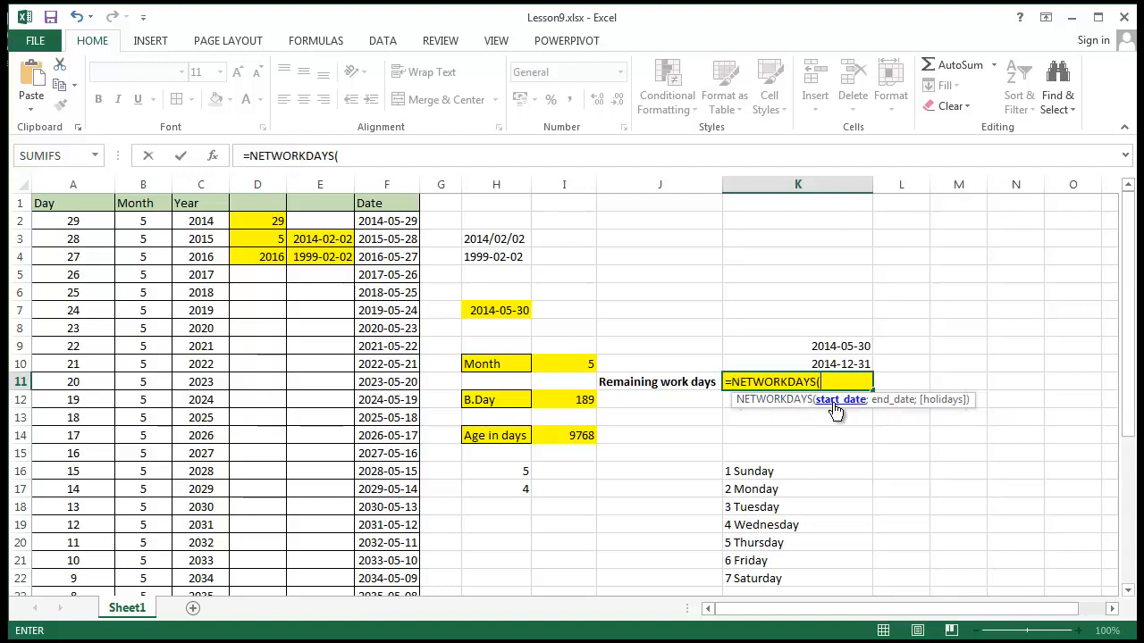
pyautogui.click(846, 345)
pyautogui.write(';')
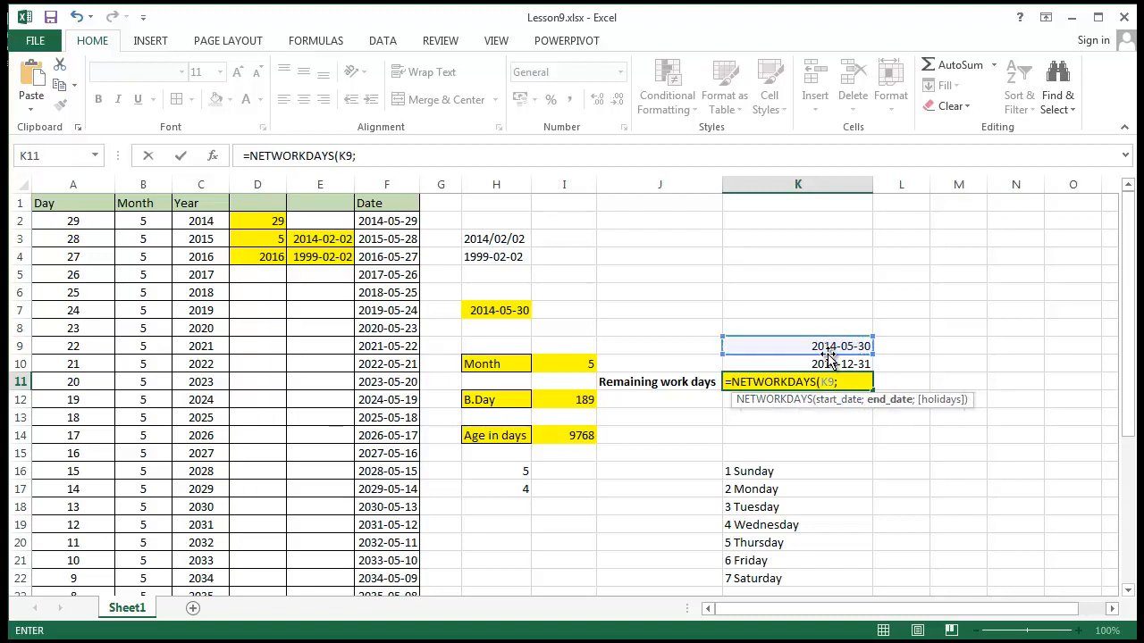
pyautogui.click(828, 361)
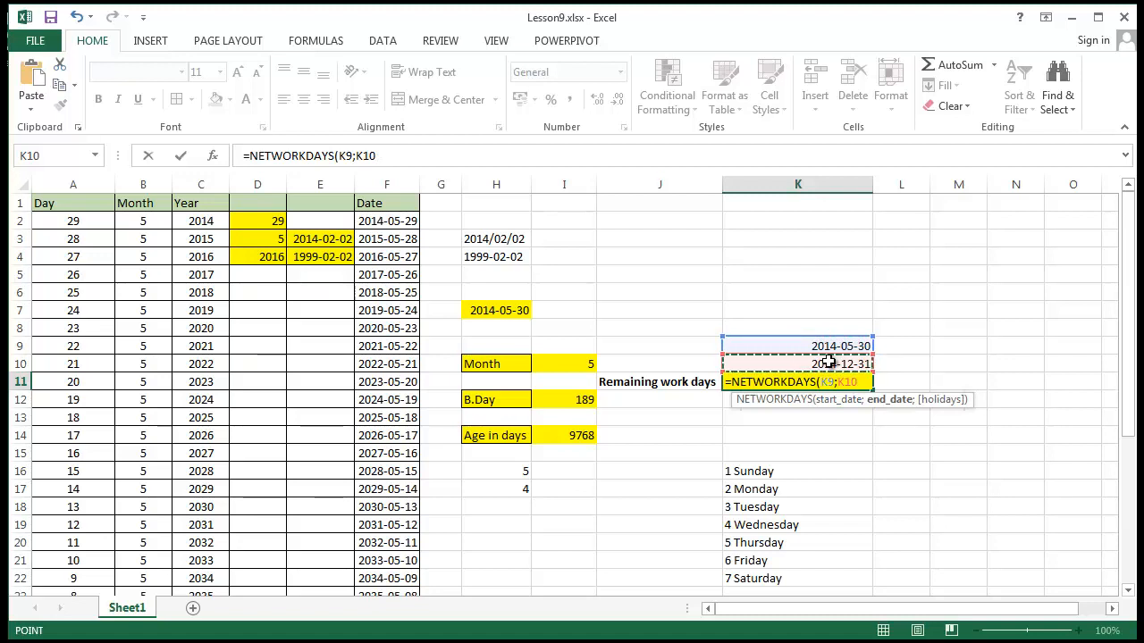
pyautogui.write("'")
pyautogui.press('BackSpace')
pyautogui.write(';')
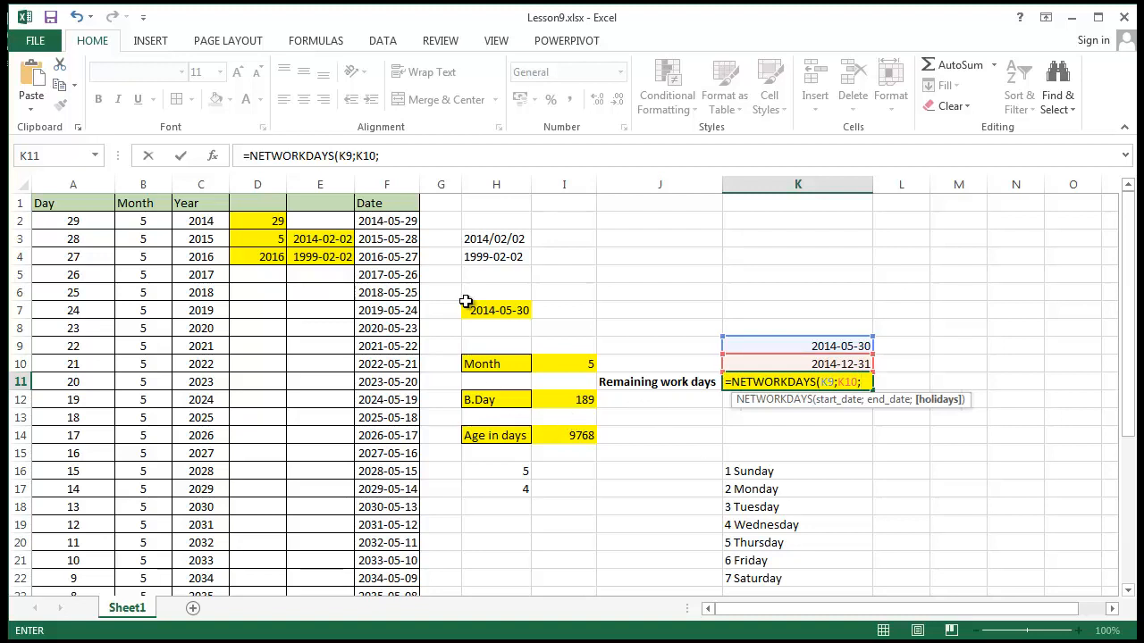
# Complete the NETWORKDAYS formula in K11 with the range F2:G2 as the holidays
pyautogui.click(385, 228)
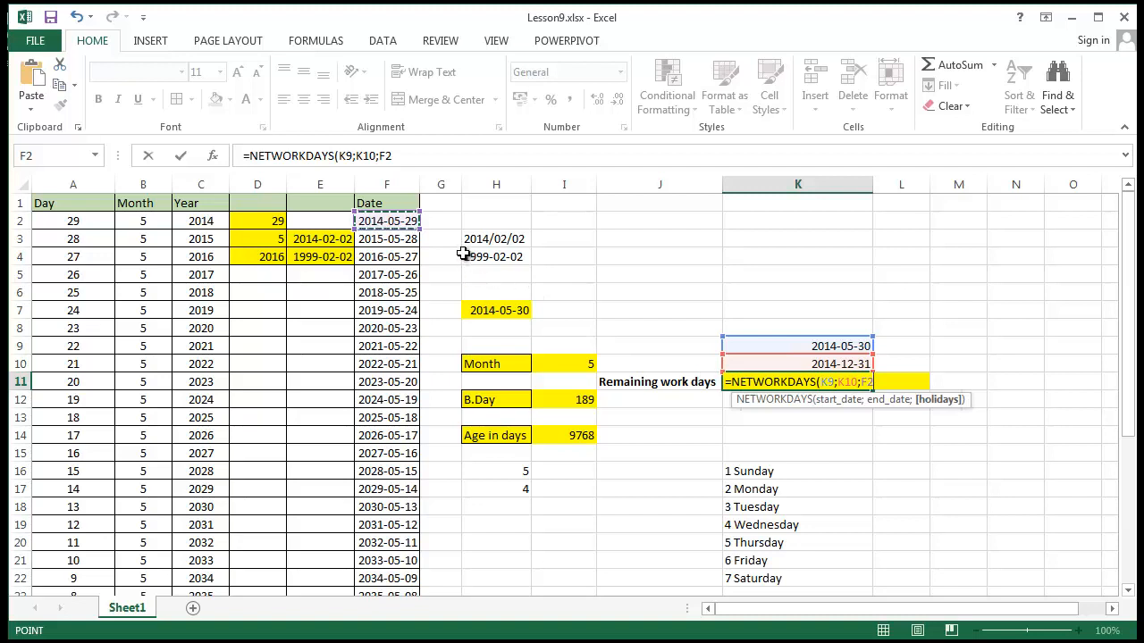
pyautogui.moveTo(415, 218); pyautogui.dragTo(439, 217)
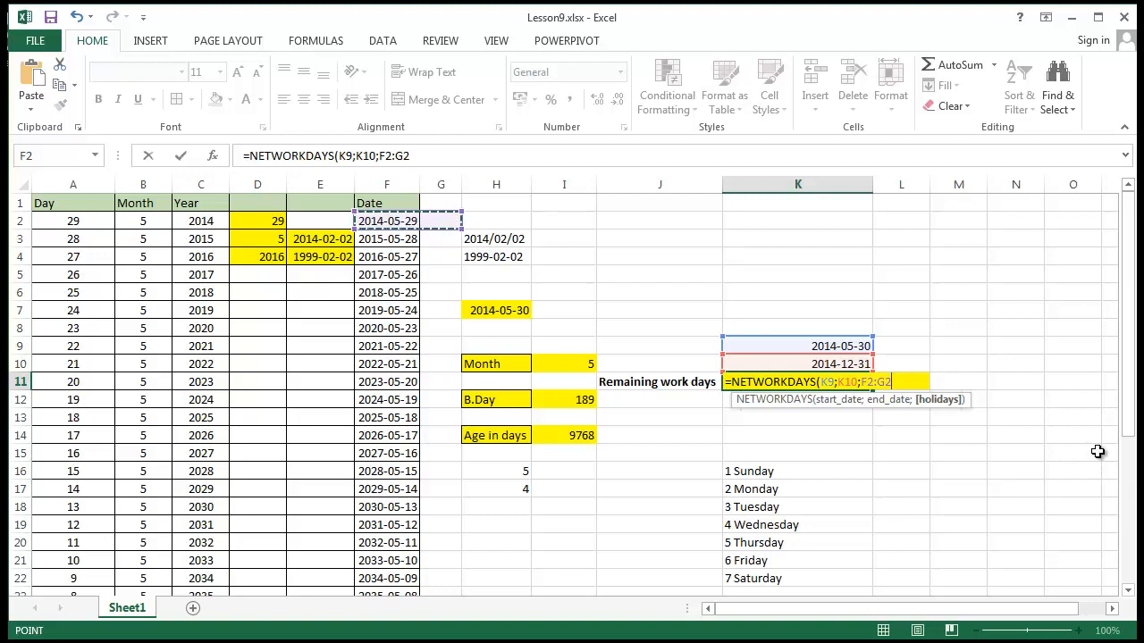
pyautogui.write(')')
pyautogui.press('Return')
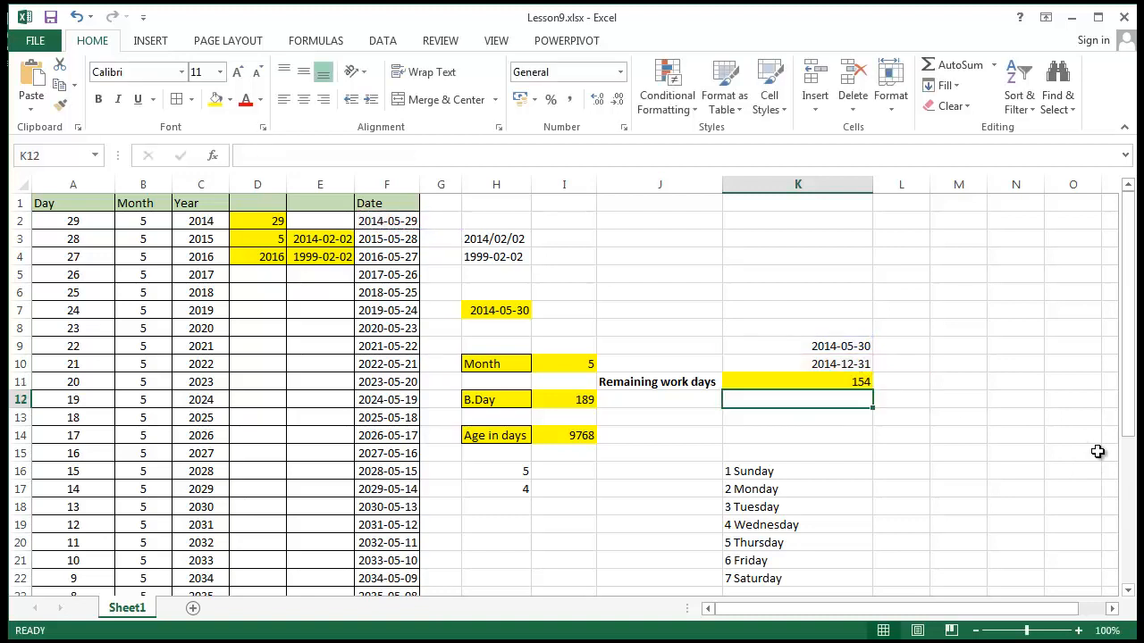
# Enter 2014-06-05 in G2 as a second holiday date and widen column G to fit it
pyautogui.click(393, 223)
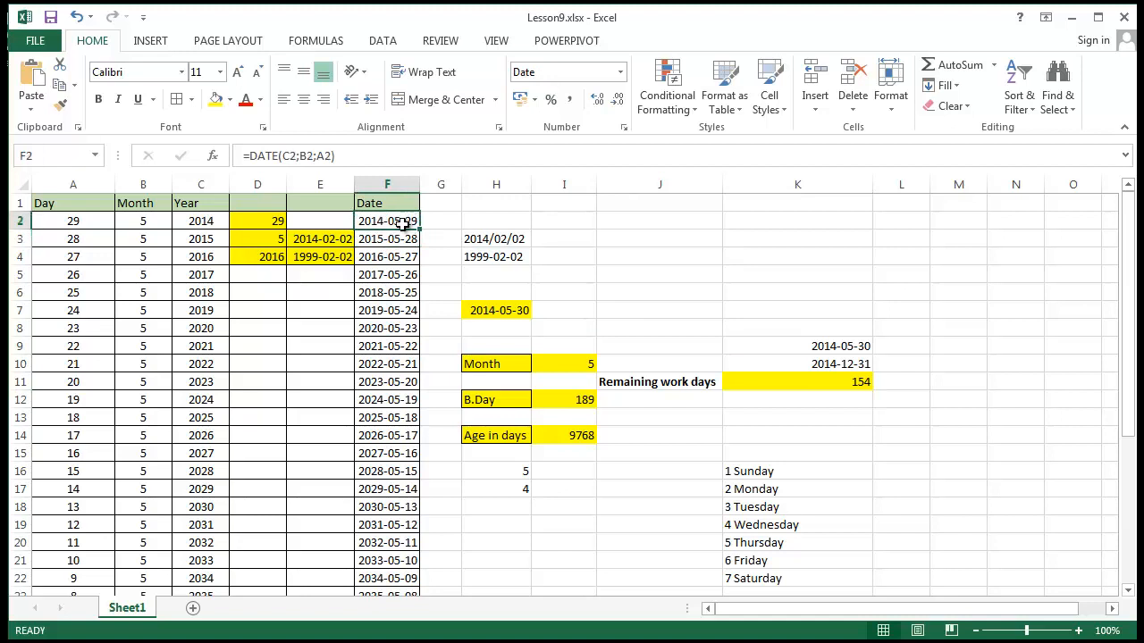
pyautogui.click(439, 225)
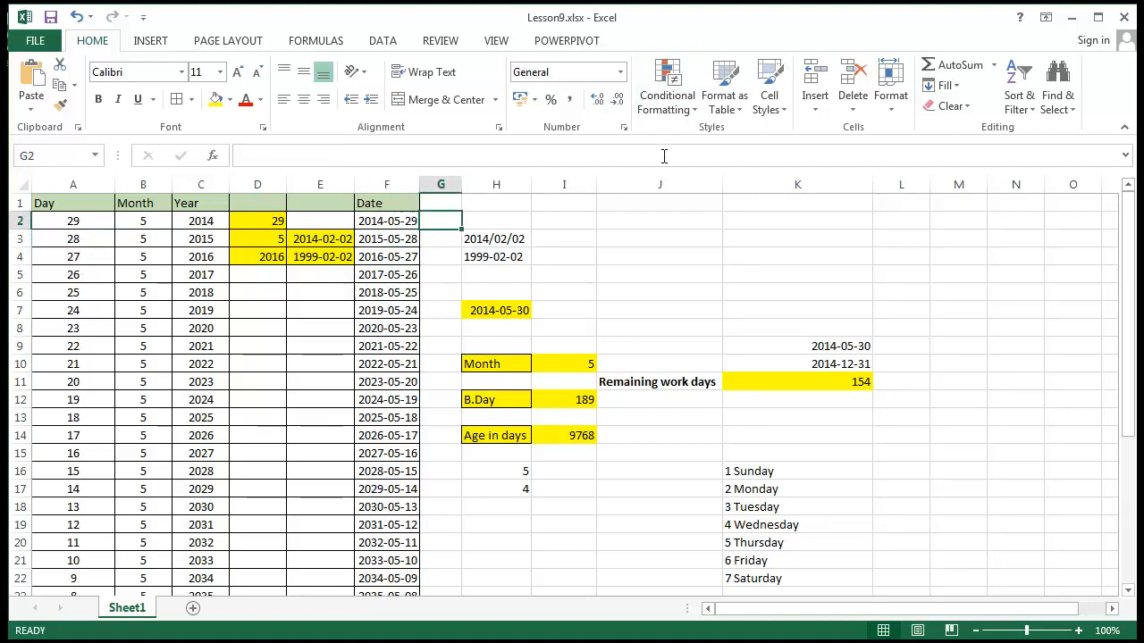
pyautogui.write('2014-')
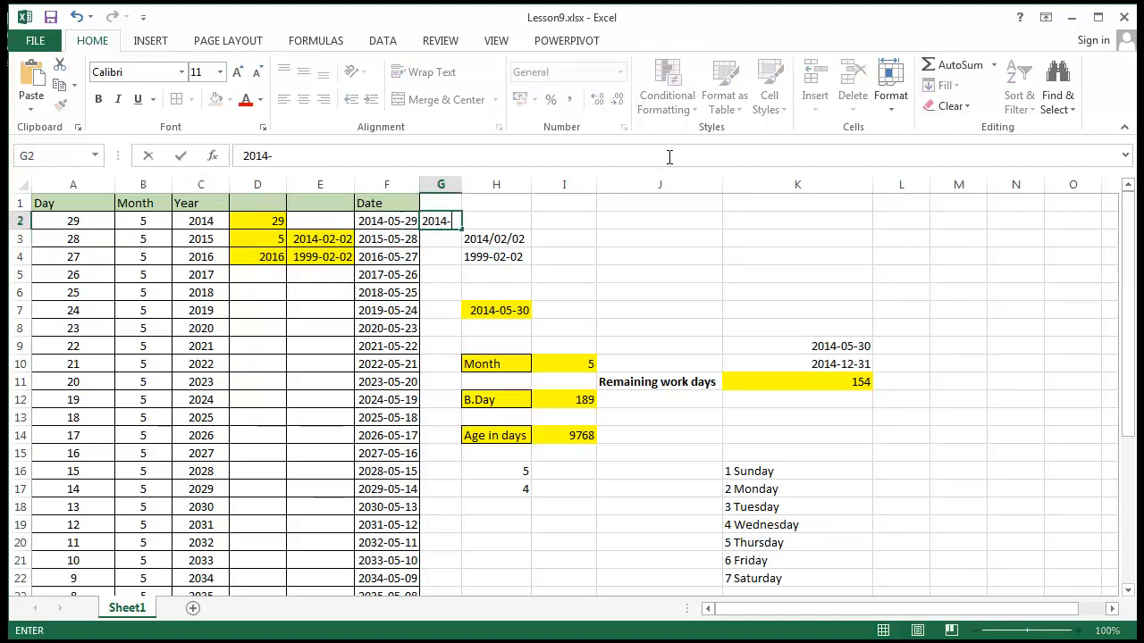
pyautogui.write('06-5')
pyautogui.press('Return')
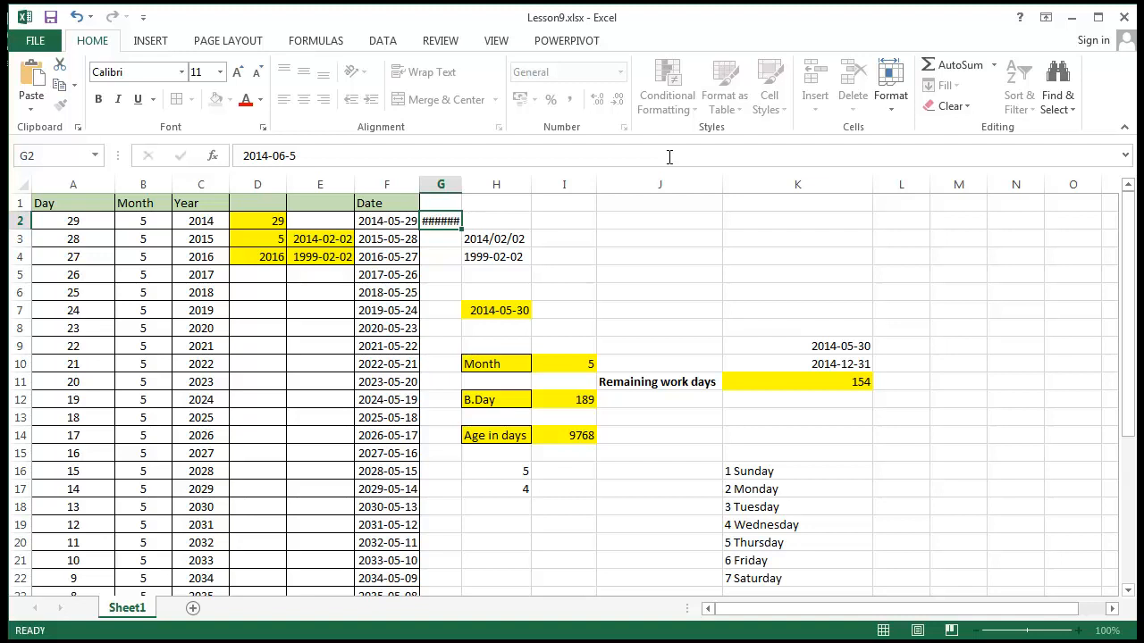
pyautogui.moveTo(461, 184); pyautogui.dragTo(489, 182)
pyautogui.click(459, 224)
pyautogui.click(393, 224)
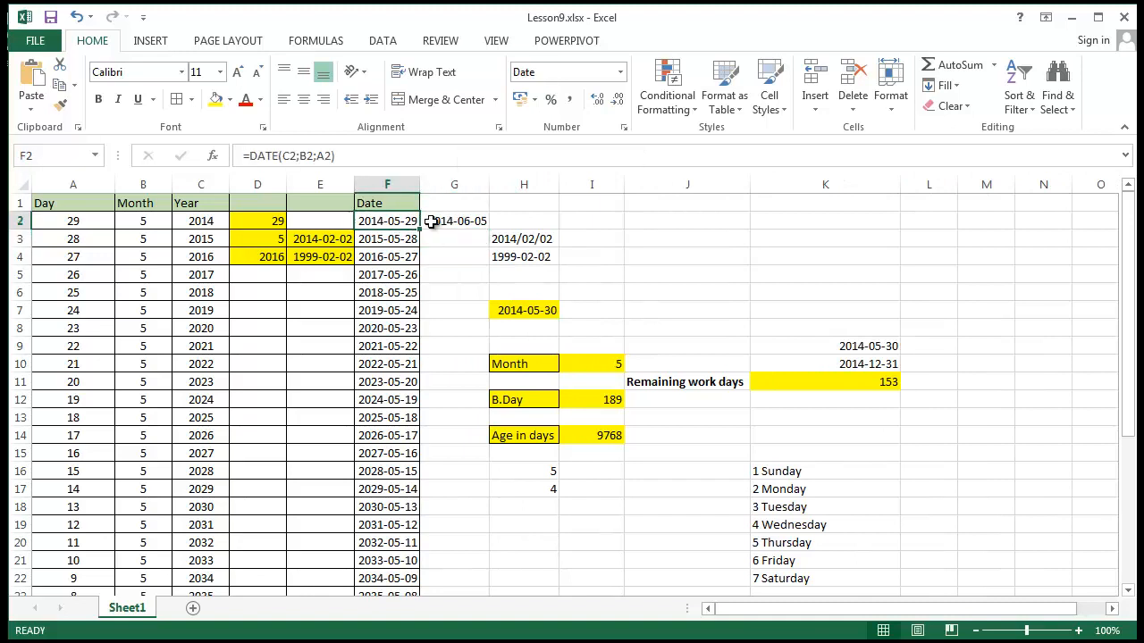
# Clear the holiday date in G2 and undo the deletion
pyautogui.click(451, 223)
pyautogui.press('Delete')
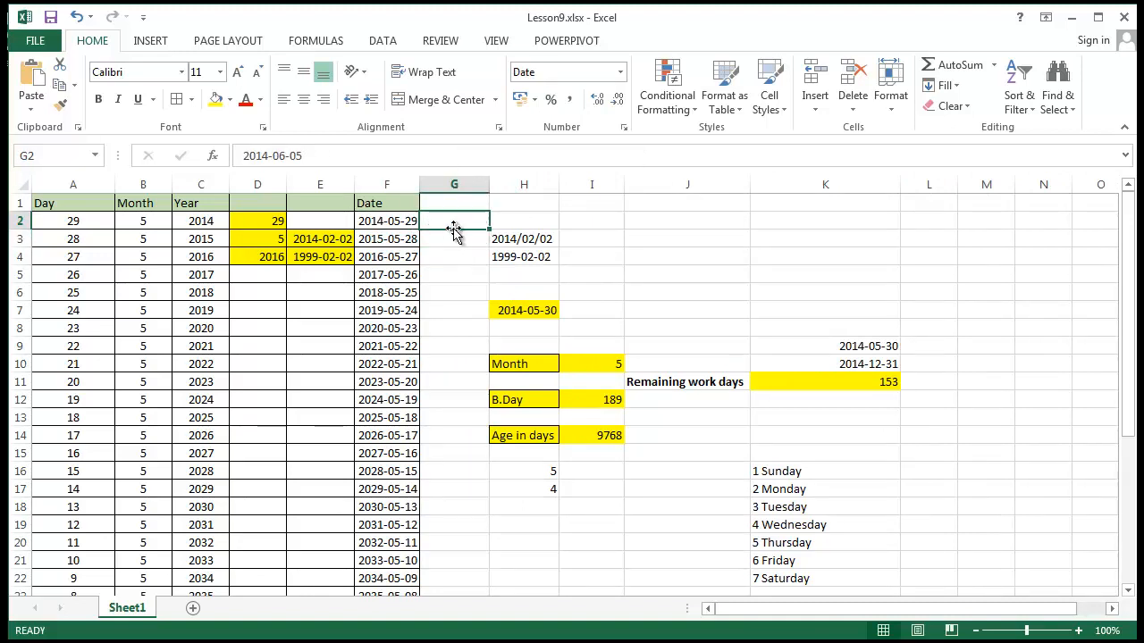
pyautogui.hotkey('ctrl', 'z')
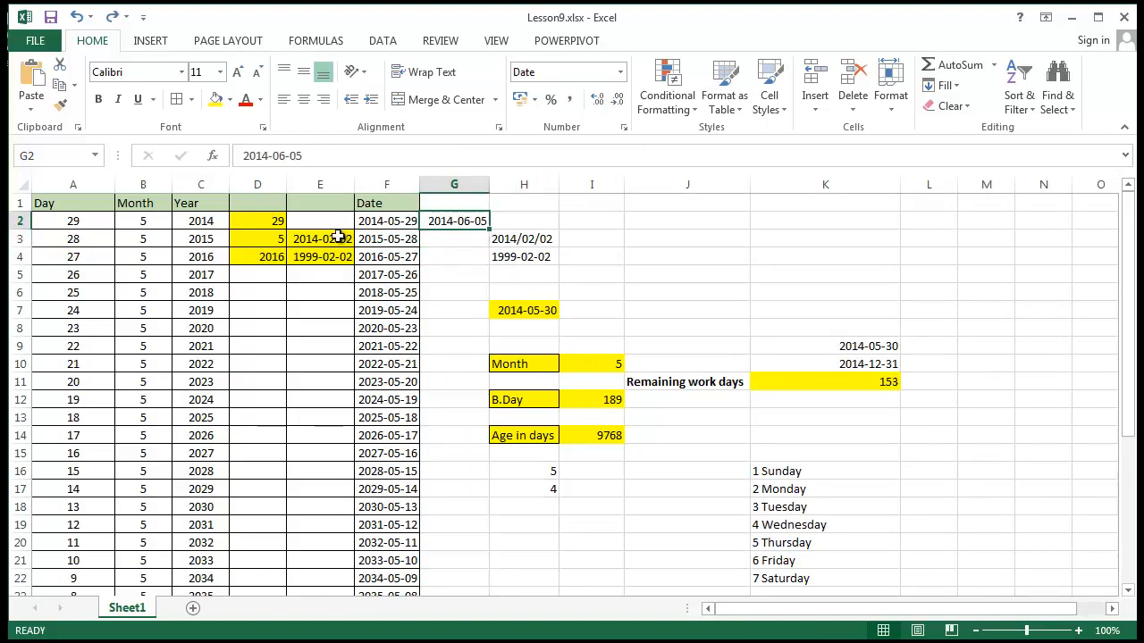
# Clear the holiday date from G2, checking the NETWORKDAYS cell K11 before and after the removal
pyautogui.click(820, 395)
pyautogui.click(818, 382)
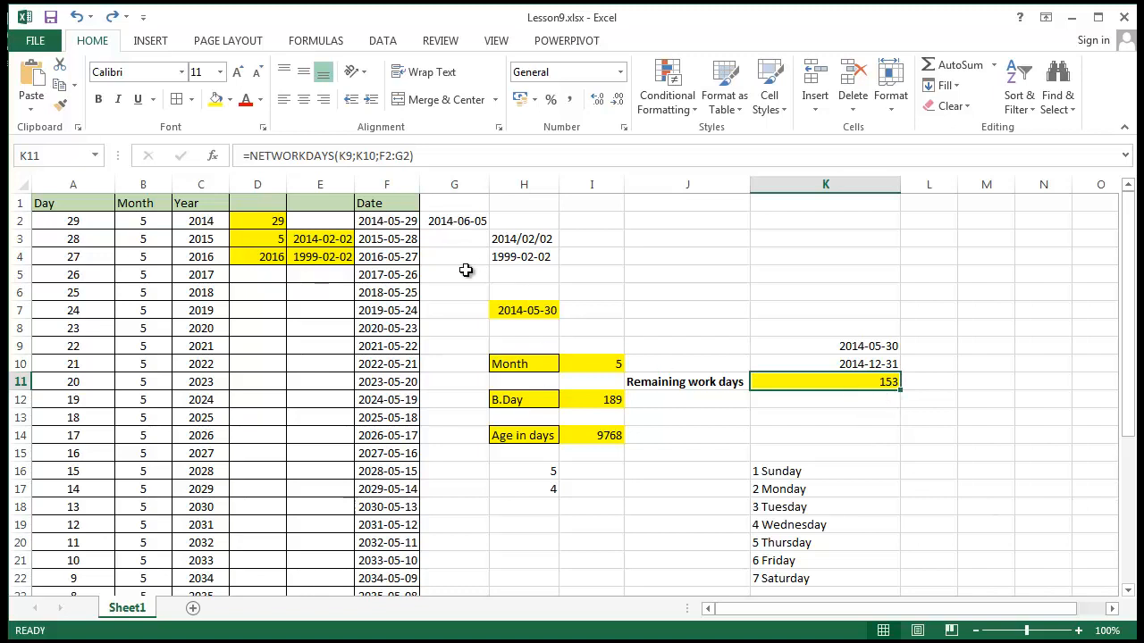
pyautogui.click(466, 225)
pyautogui.press('Delete')
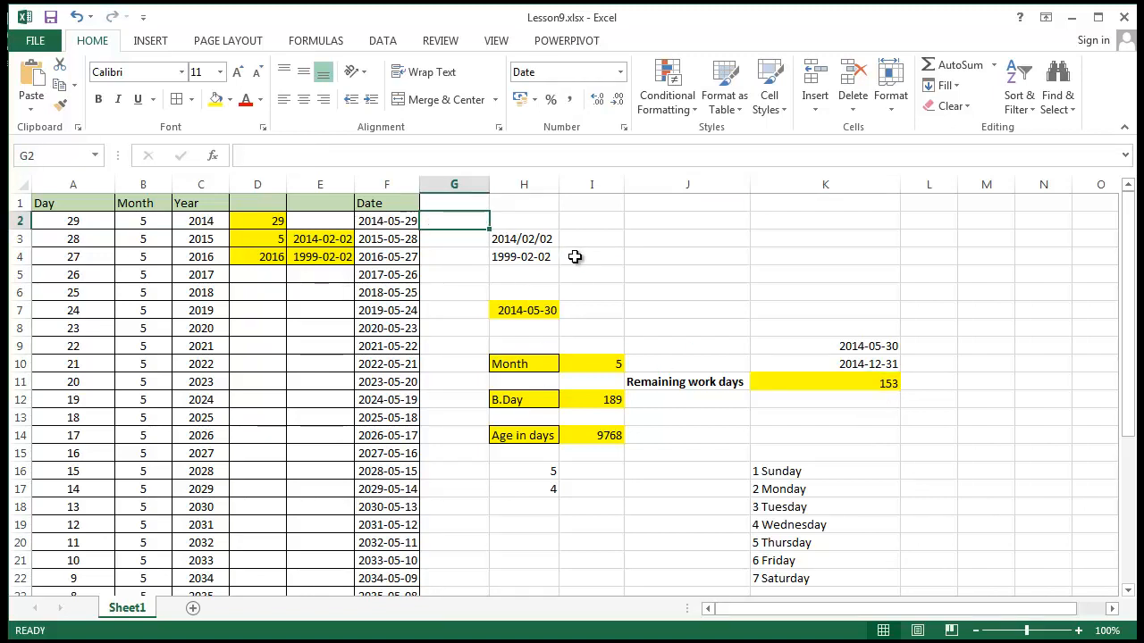
pyautogui.click(818, 429)
pyautogui.click(836, 384)
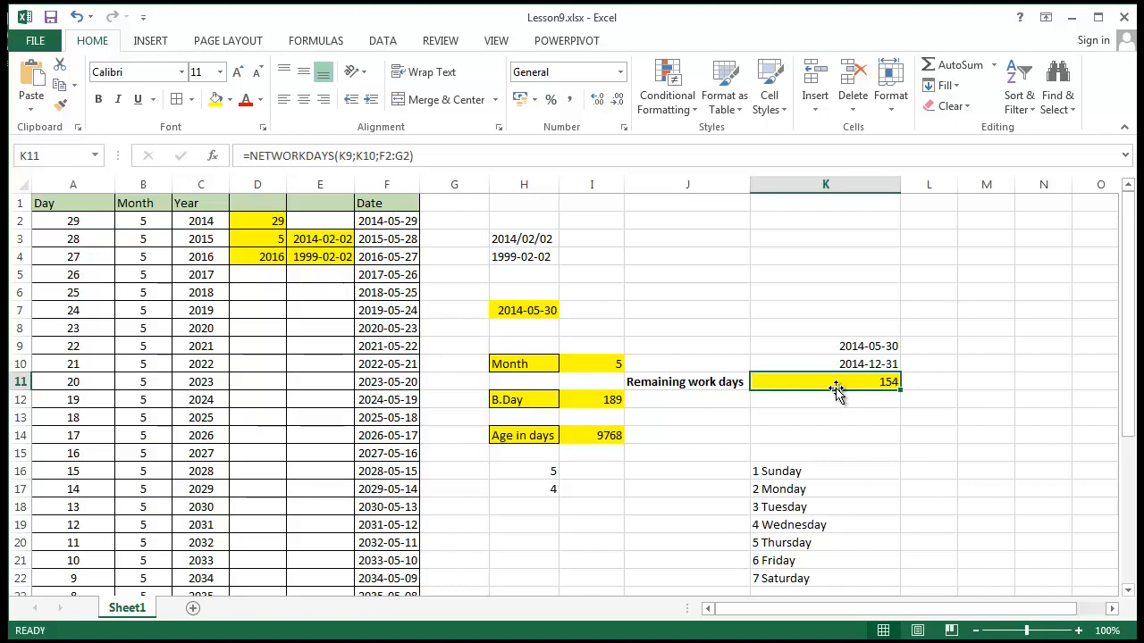
# Review the remaining work days formula in K11 together with its start date in K9 and end date in K10
pyautogui.click(692, 382)
pyautogui.click(853, 382)
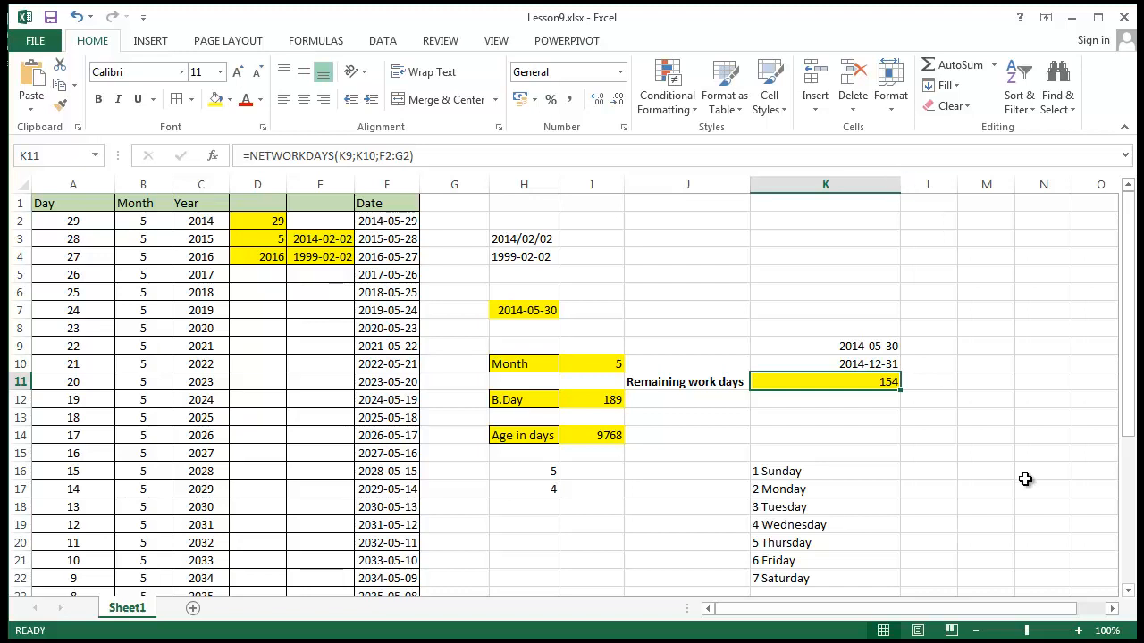
pyautogui.click(844, 345)
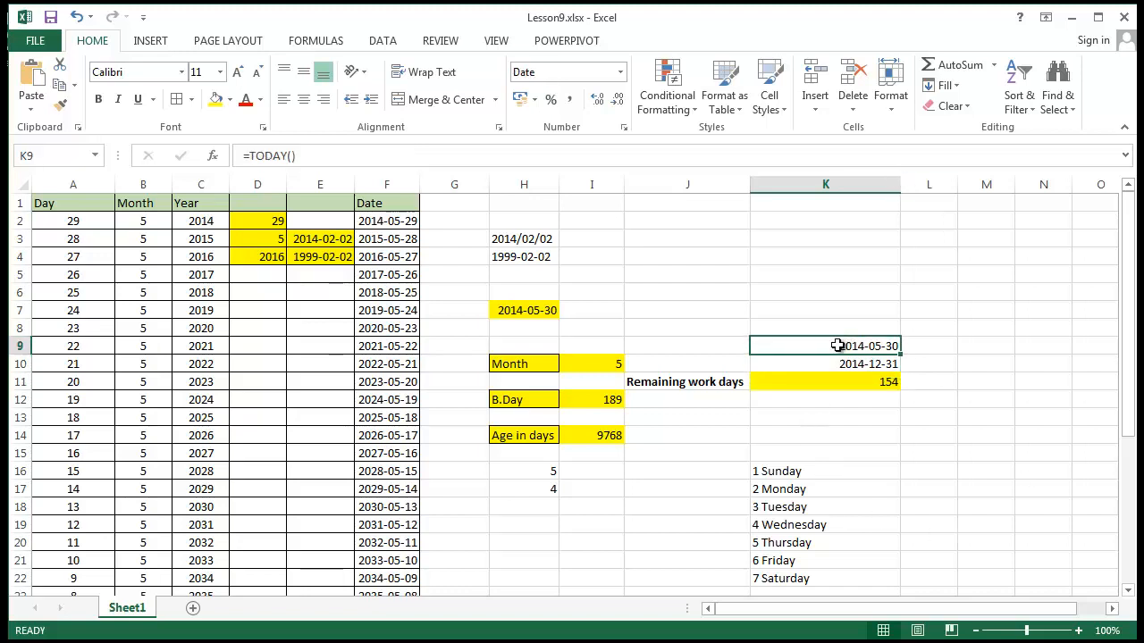
pyautogui.click(848, 363)
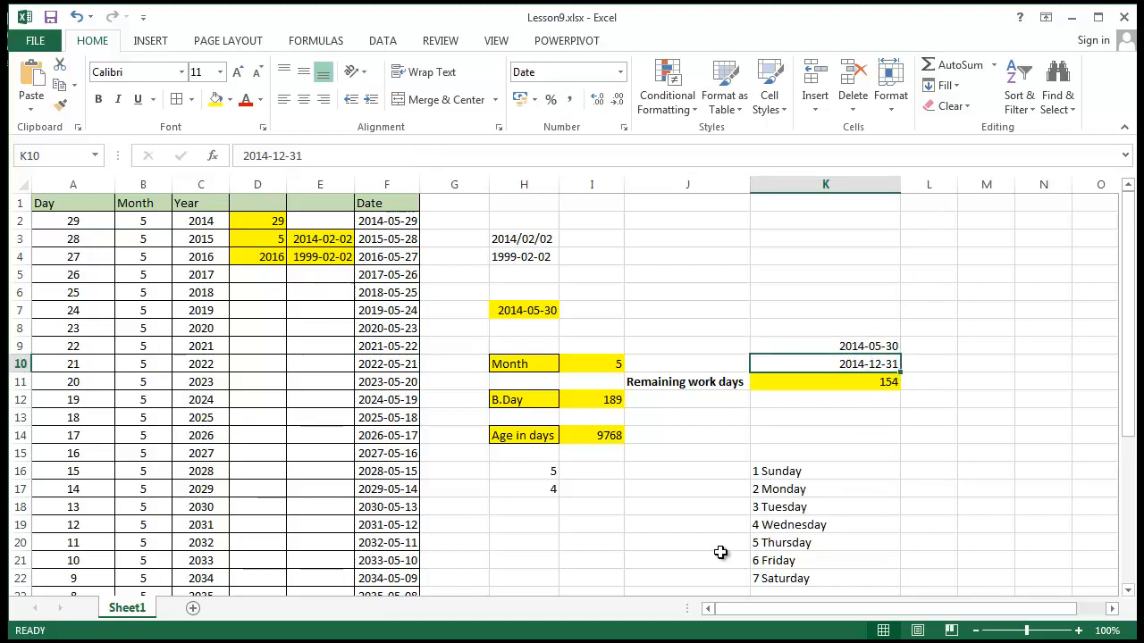
pyautogui.click(851, 386)
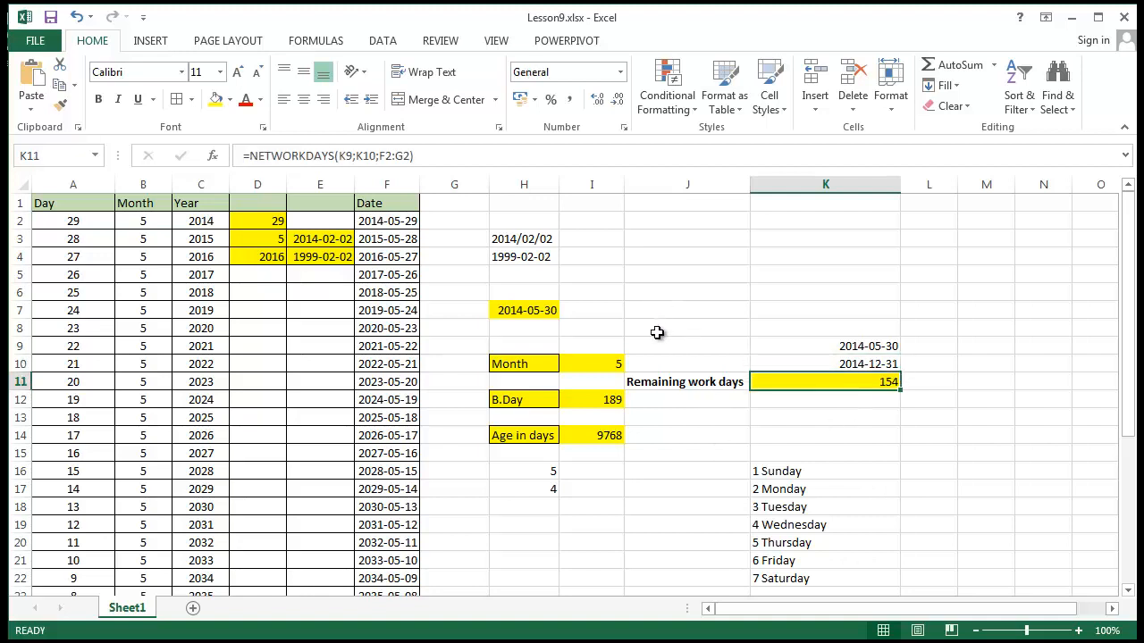
# Apply a thick outside border around the remaining work days block J9:K11
pyautogui.moveTo(658, 341); pyautogui.dragTo(881, 391)
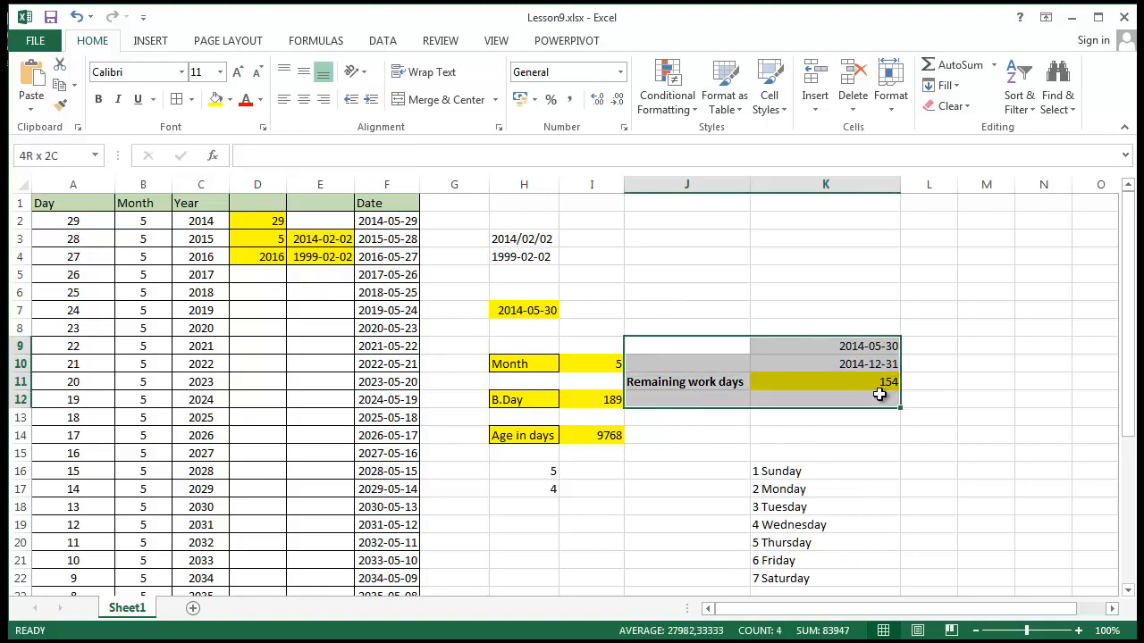
pyautogui.click(192, 99)
pyautogui.click(250, 227)
pyautogui.click(825, 544)
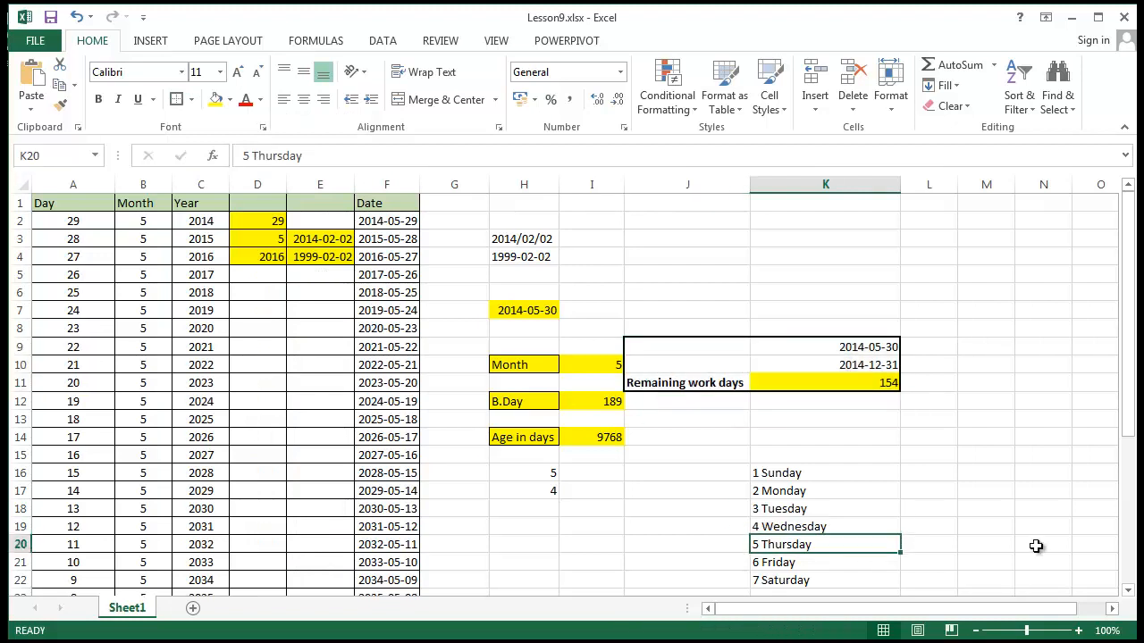
pyautogui.click(571, 367)
pyautogui.click(885, 463)
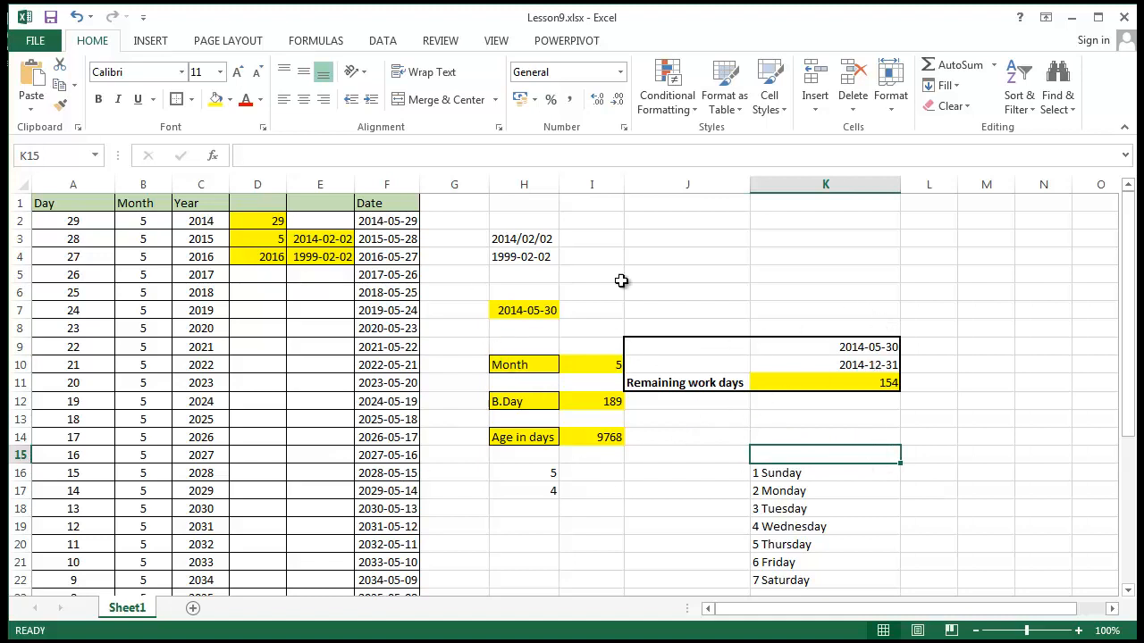
# Clear the weekday number cells in H16:H18 and undo the deletion
pyautogui.moveTo(547, 479); pyautogui.dragTo(525, 505)
pyautogui.press('Delete')
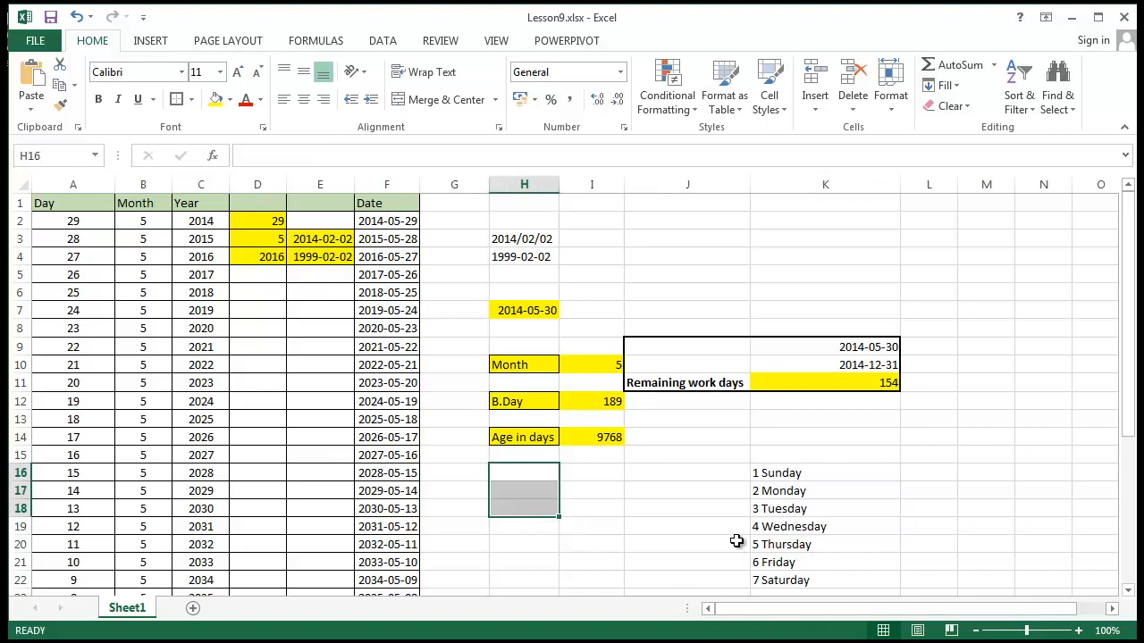
pyautogui.click(741, 536)
pyautogui.click(916, 485)
pyautogui.scroll(-2, 791, 462)
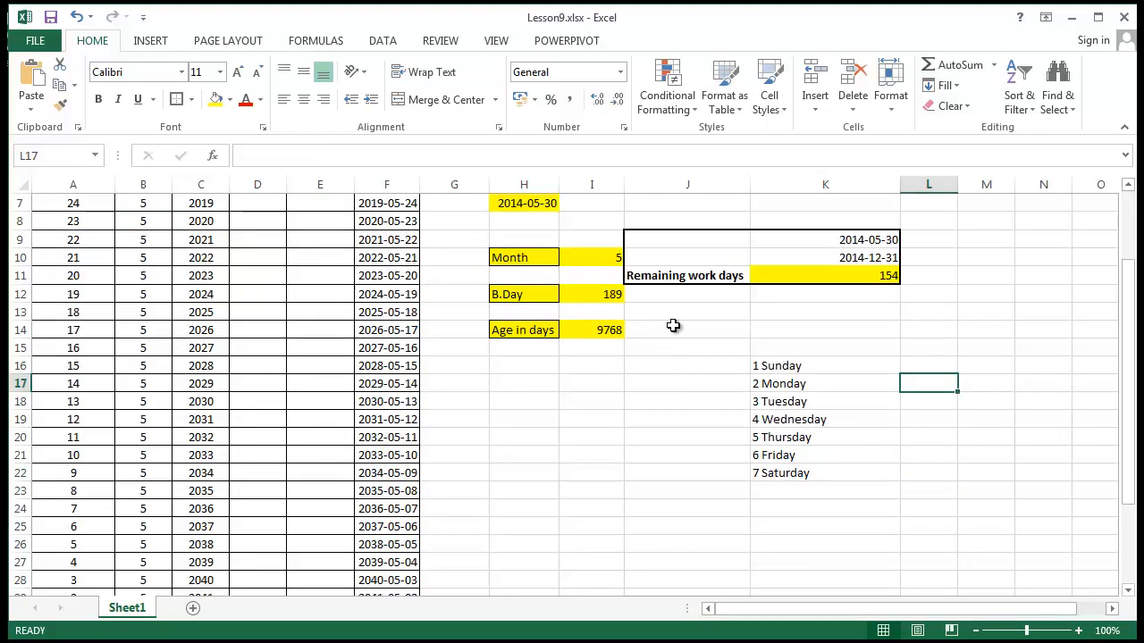
pyautogui.moveTo(671, 326); pyautogui.dragTo(886, 461)
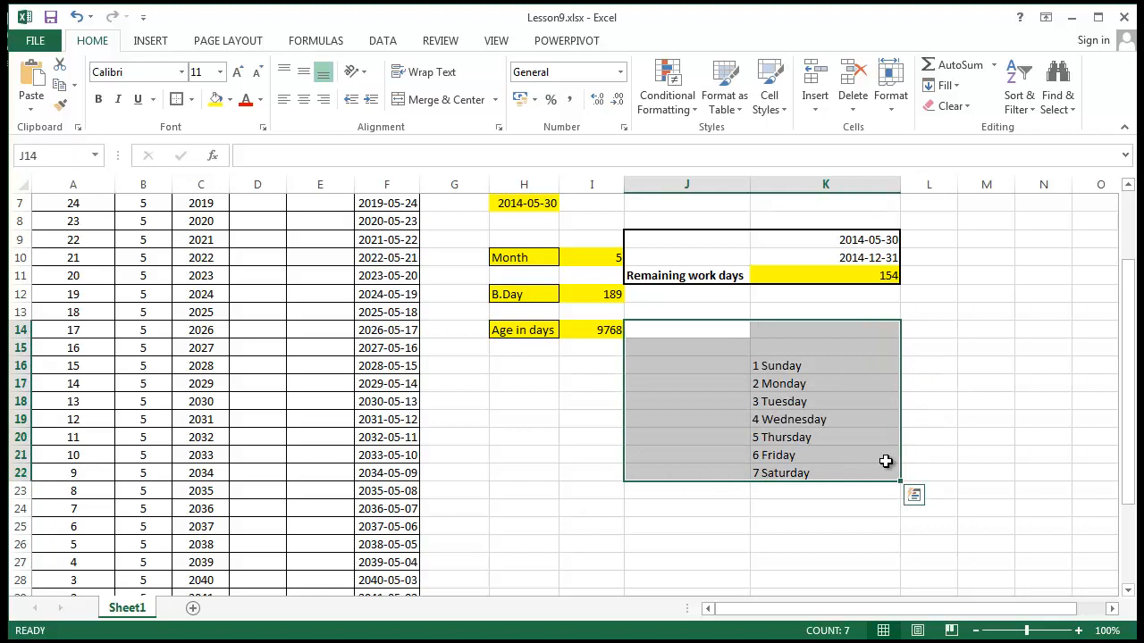
pyautogui.hotkey('ctrl', 'z')
pyautogui.click(656, 507)
pyautogui.click(681, 442)
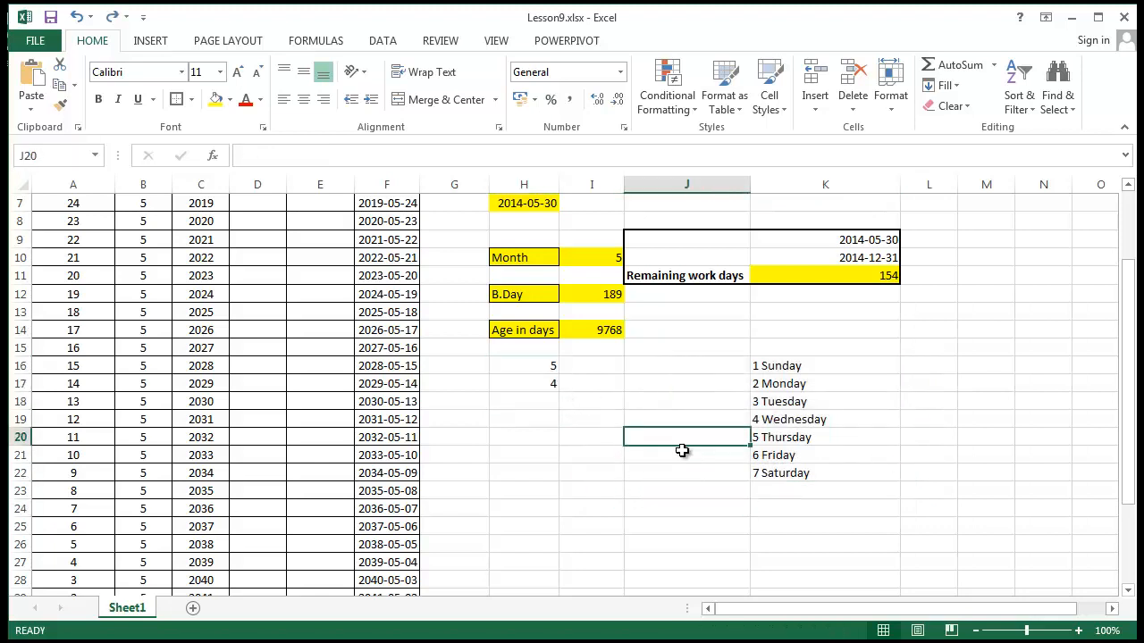
pyautogui.scroll(2, 646, 373)
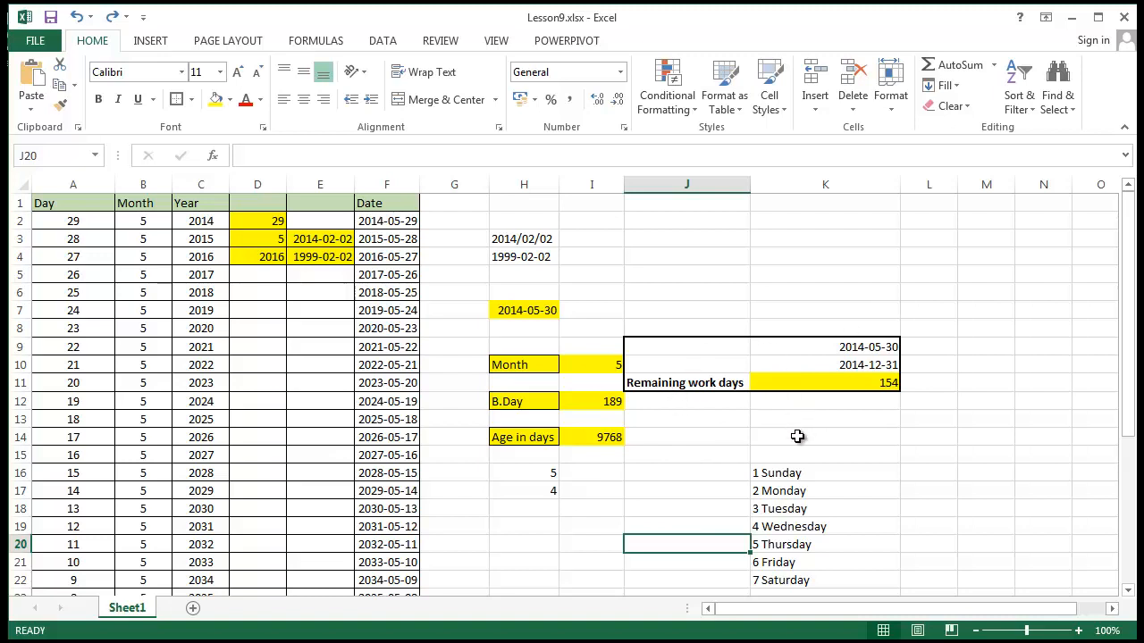
pyautogui.click(744, 307)
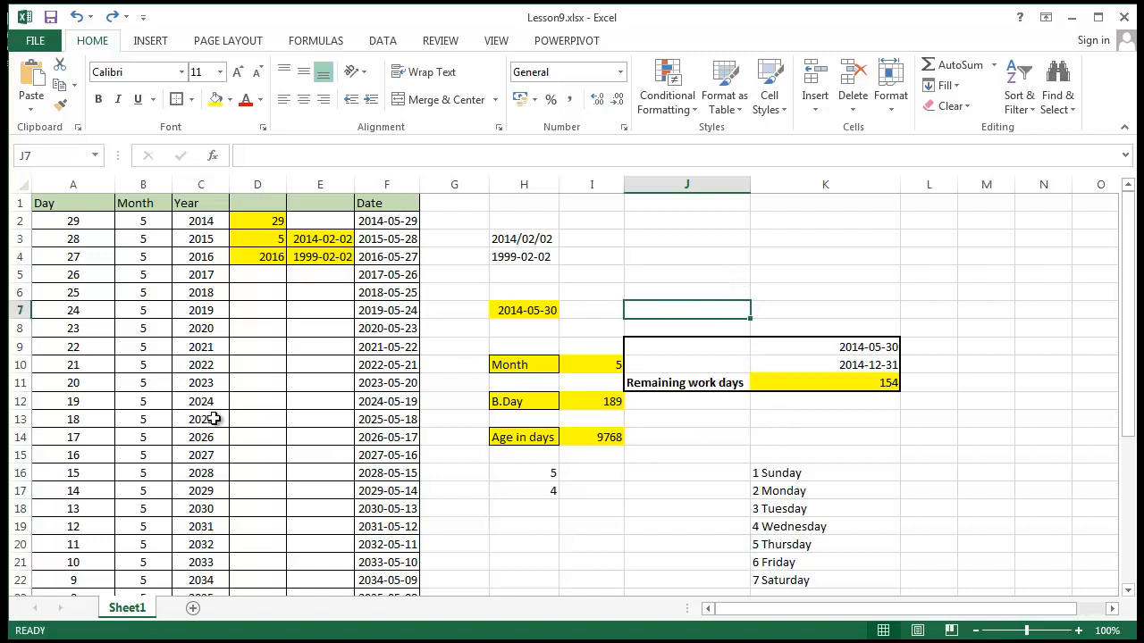
pyautogui.click(340, 349)
pyautogui.click(474, 328)
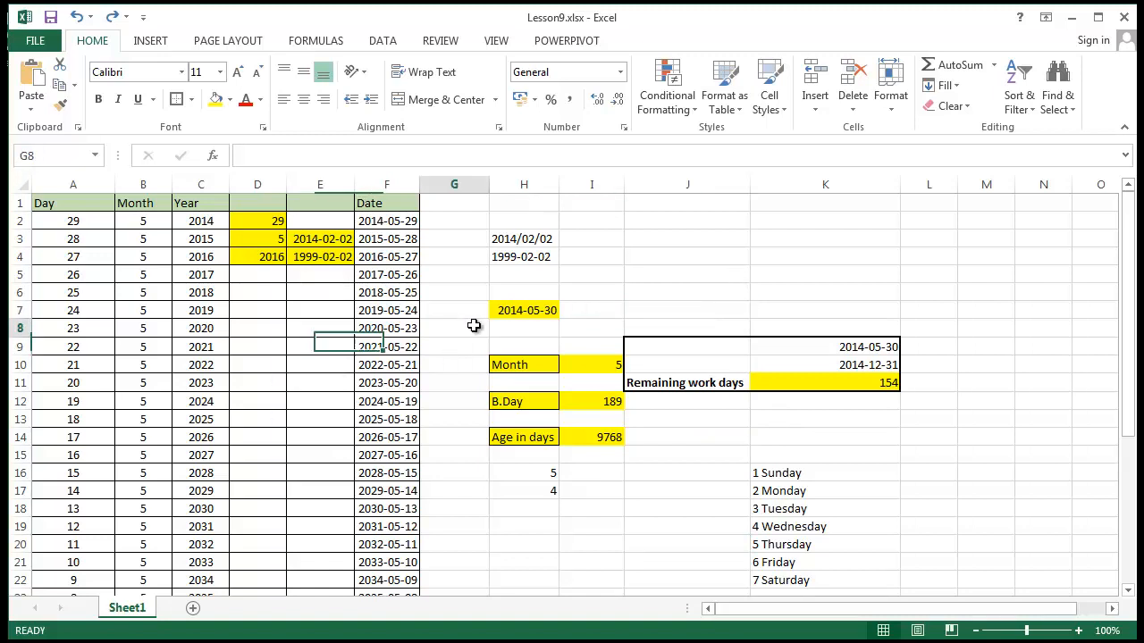
pyautogui.click(696, 292)
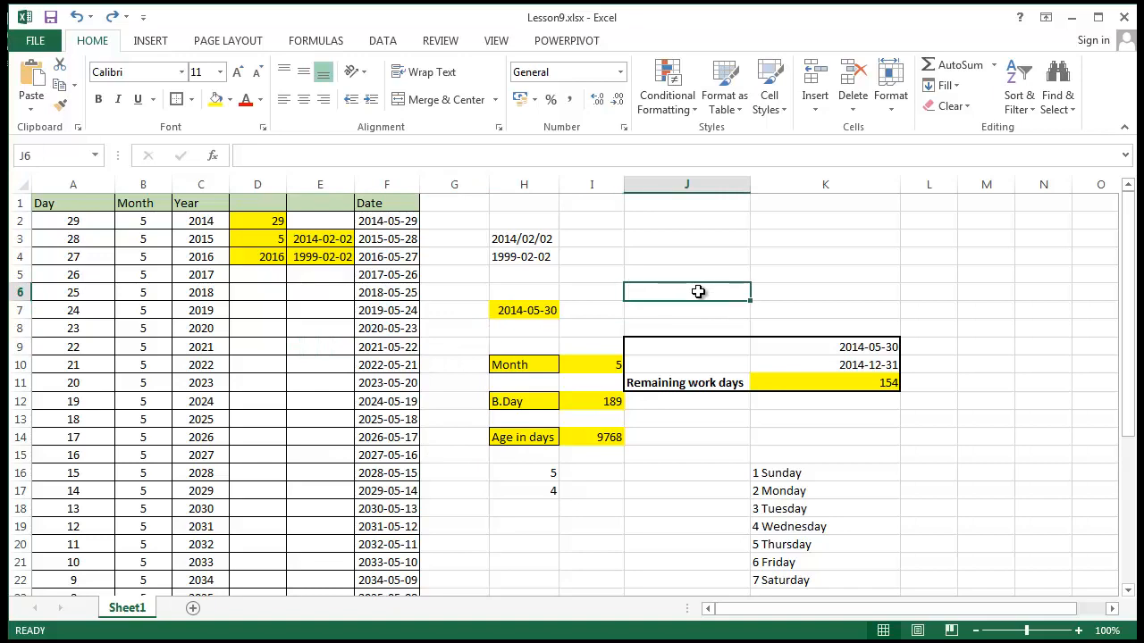
pyautogui.scroll(-2, 693, 292)
pyautogui.scroll(-3, 691, 293)
pyautogui.scroll(5, 689, 294)
pyautogui.click(845, 277)
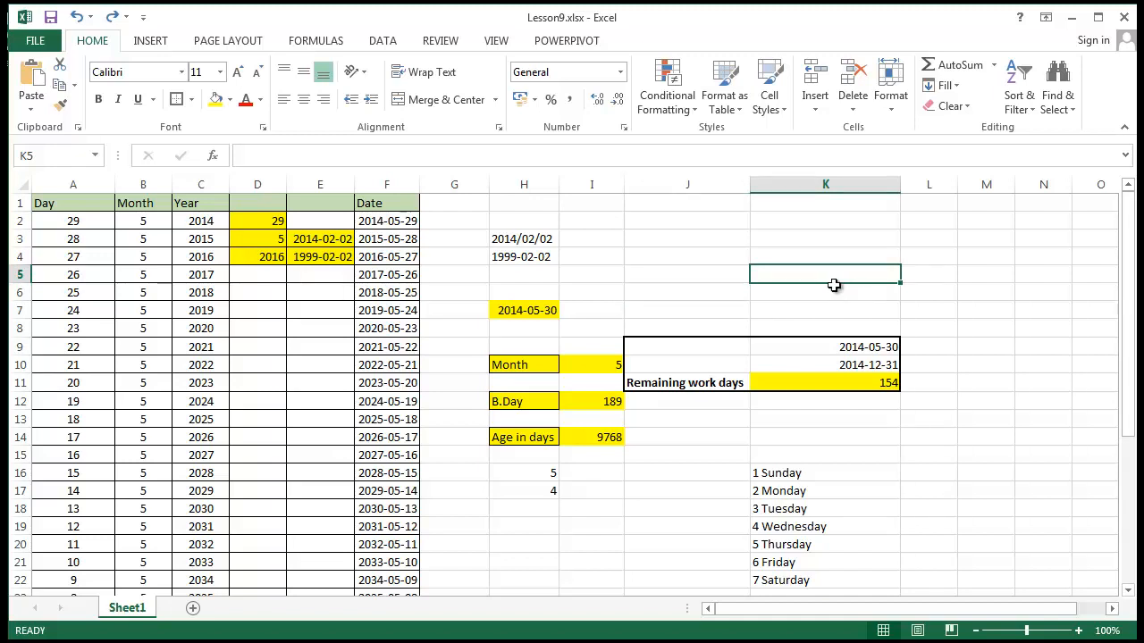
# Browse the full list of Date & Time functions, from DATE to YEARFRAC, and close it without inserting one
pyautogui.click(306, 44)
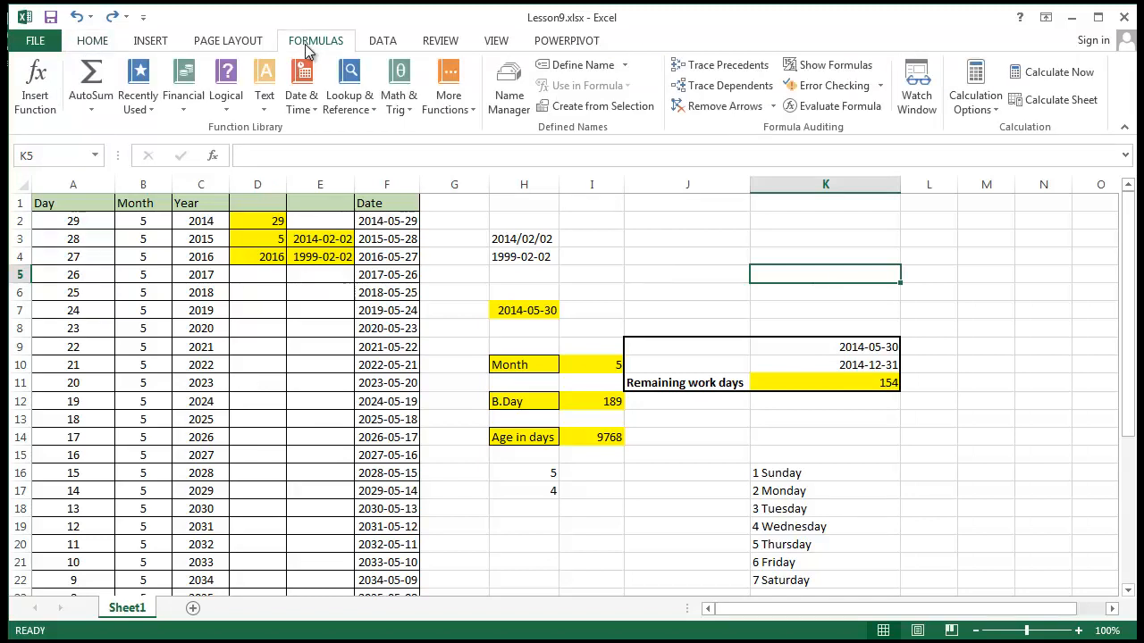
pyautogui.click(319, 108)
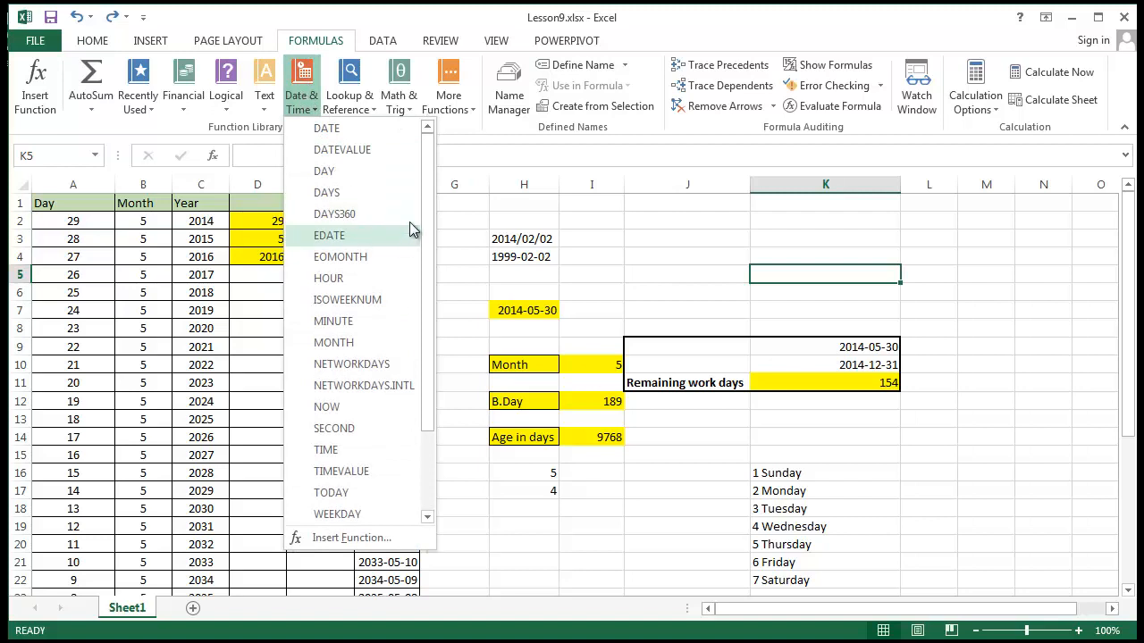
pyautogui.moveTo(424, 203); pyautogui.dragTo(423, 242)
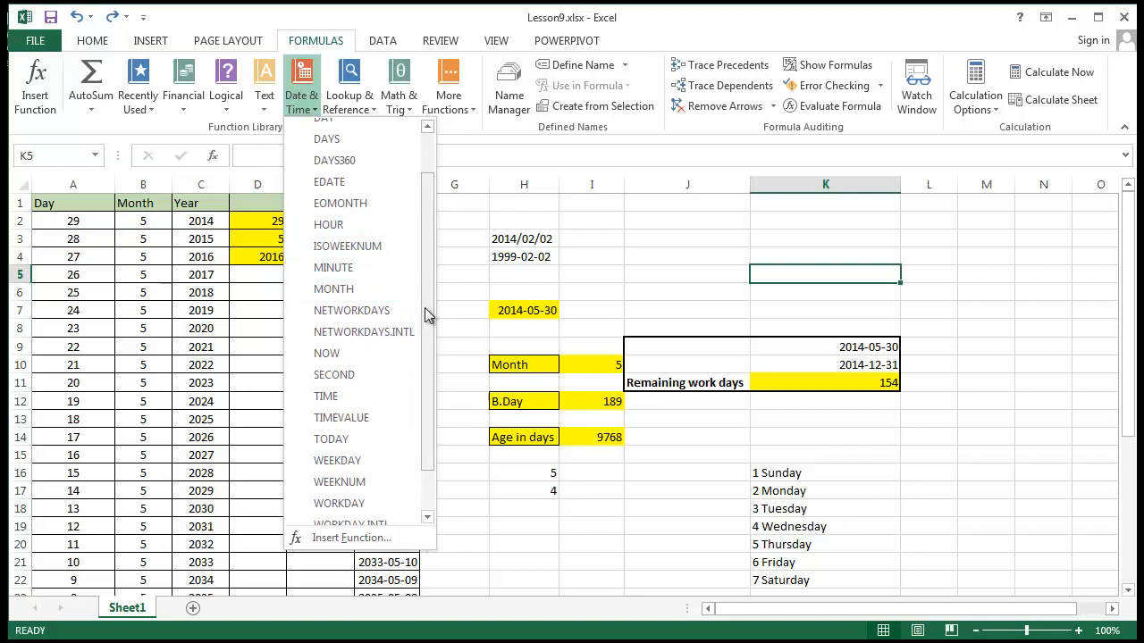
pyautogui.moveTo(422, 310); pyautogui.dragTo(417, 265)
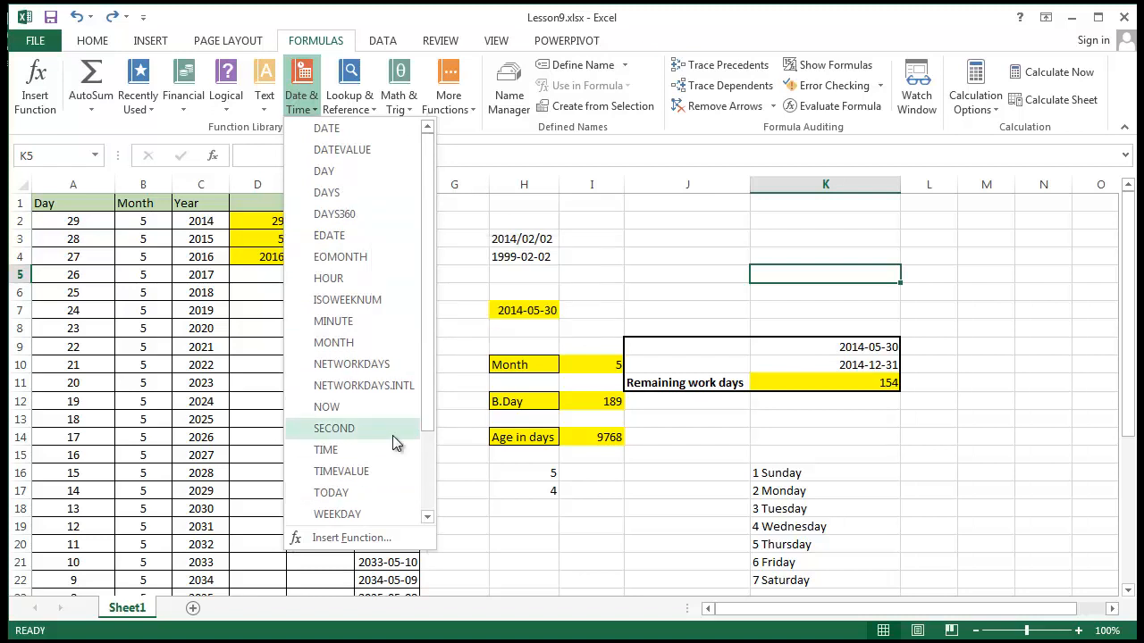
pyautogui.scroll(-2, 380, 402)
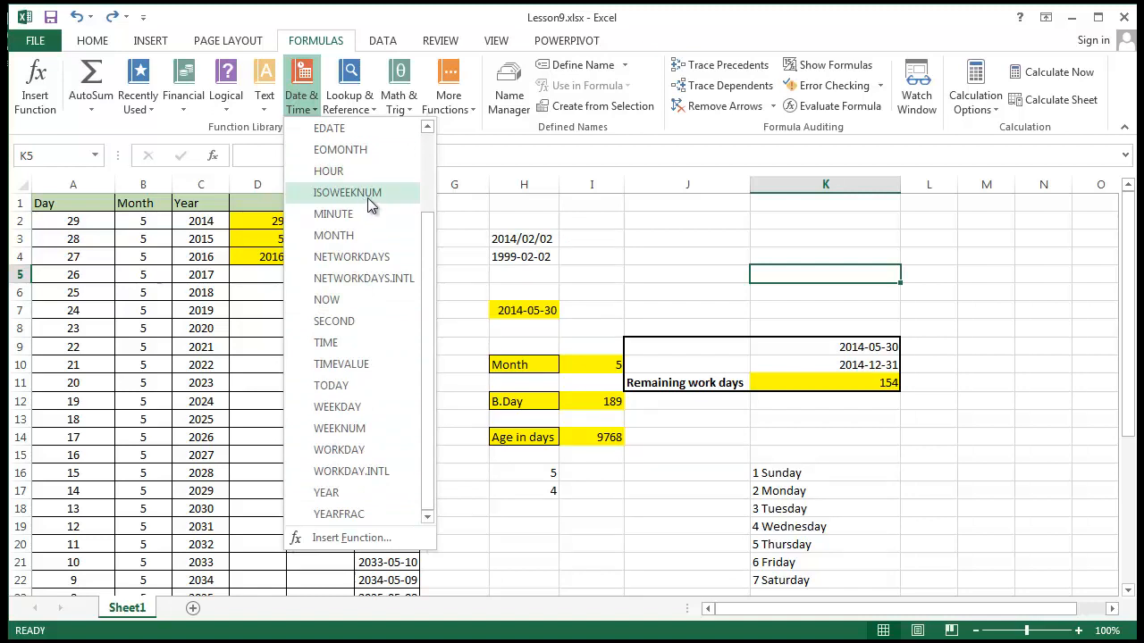
pyautogui.click(713, 271)
pyautogui.click(708, 275)
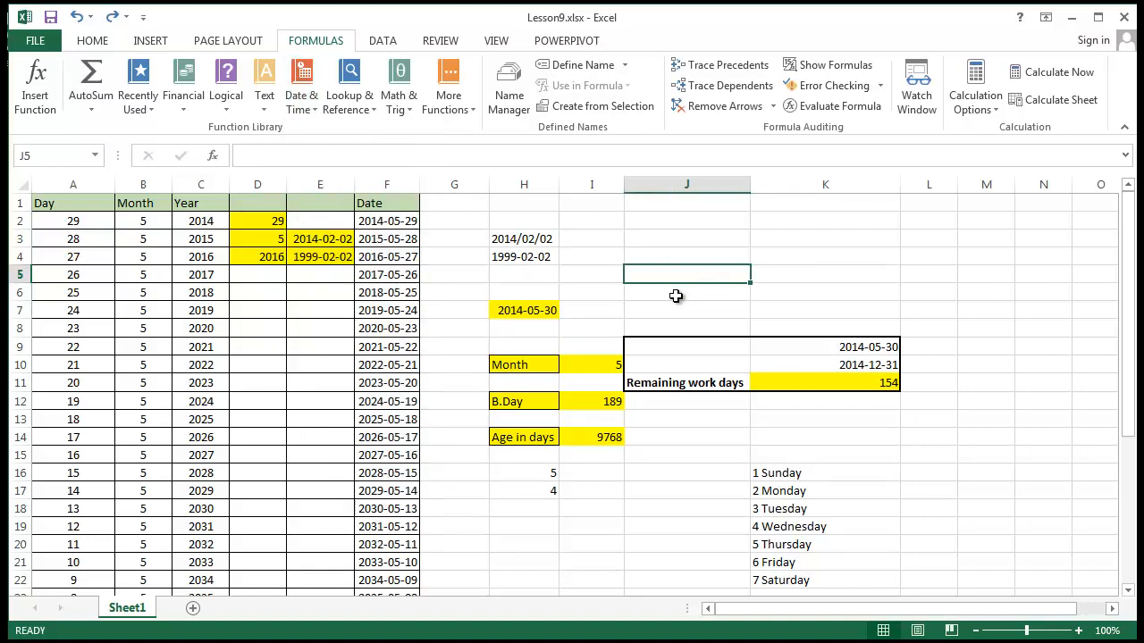